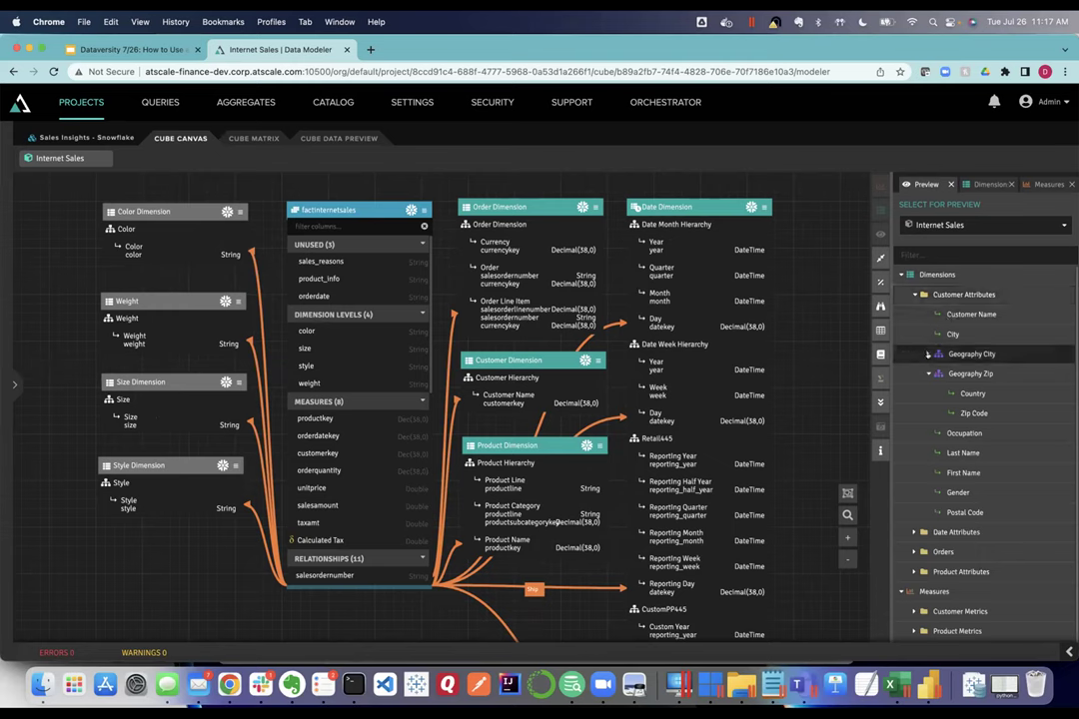
Browse the Preview tree's Geography City, Customer Attributes and Orders folders to see Order Dimension levels.
{"action": "left_click", "coordinate": [928, 354]}
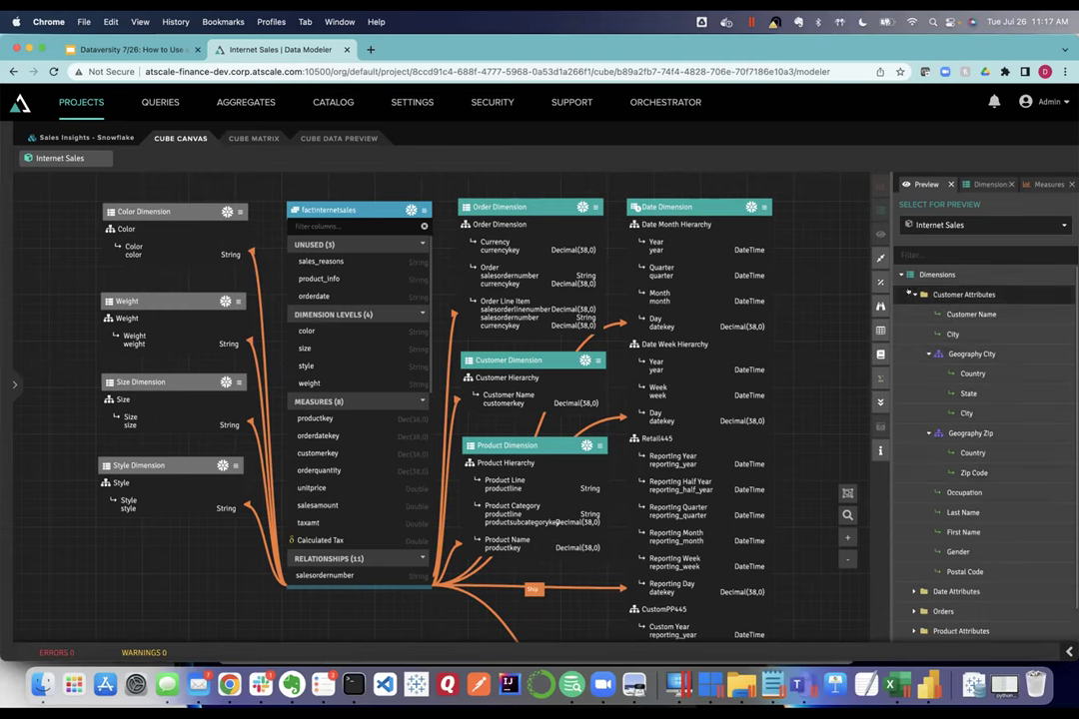
{"action": "left_click", "coordinate": [910, 294]}
{"action": "left_click", "coordinate": [908, 333]}
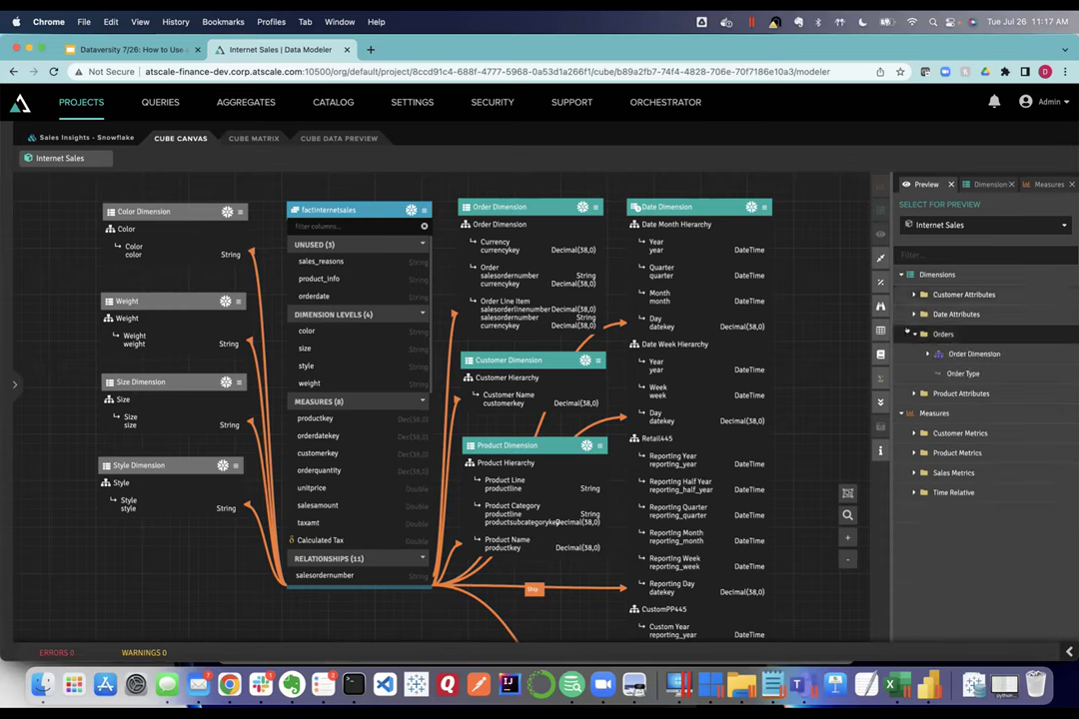
{"action": "left_click", "coordinate": [926, 355]}
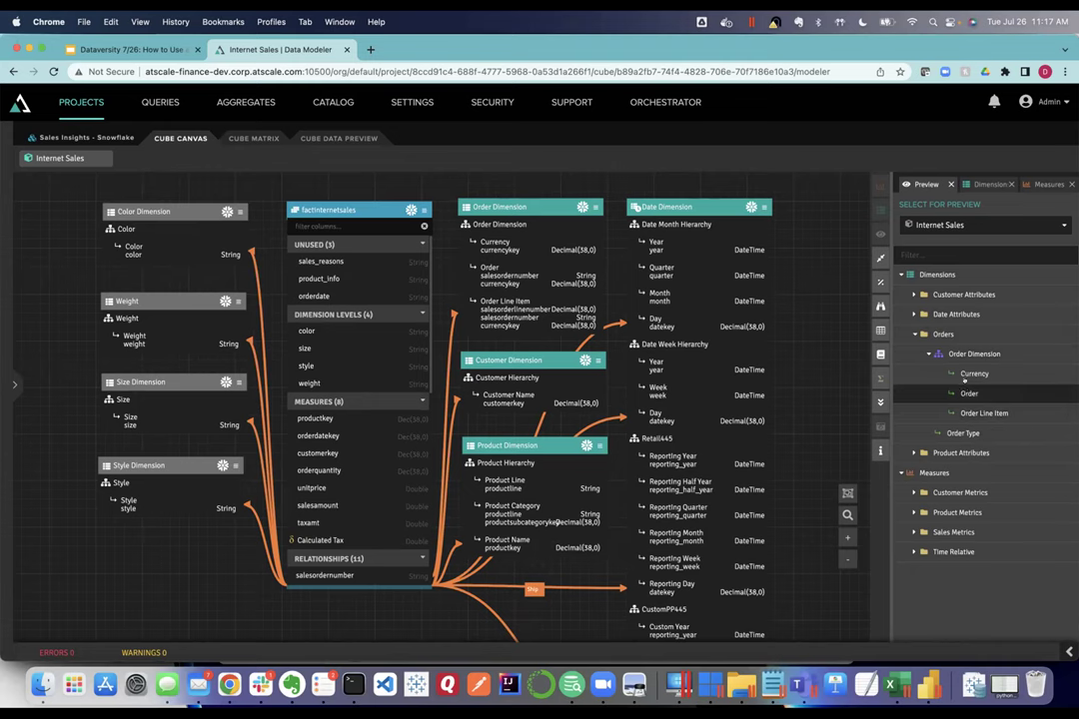
{"action": "left_click", "coordinate": [915, 334]}
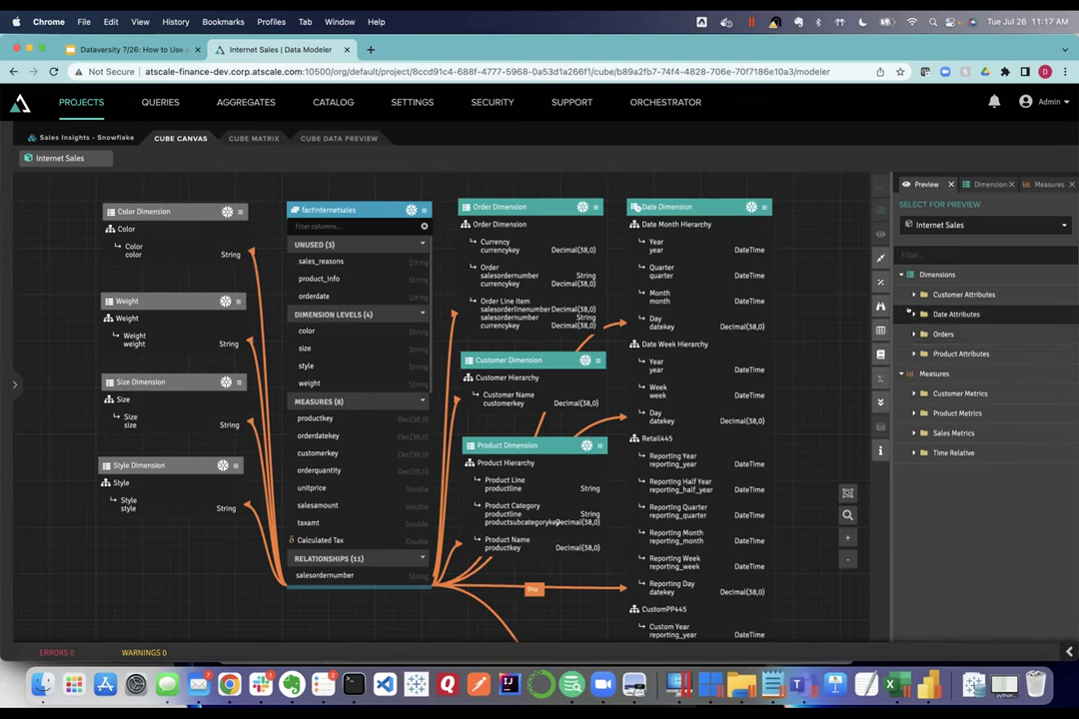
Inspect the Date Attributes and Sales Metrics folders in the cube preview.
{"action": "left_click", "coordinate": [909, 314]}
{"action": "left_click", "coordinate": [909, 314]}
{"action": "left_click", "coordinate": [909, 313]}
{"action": "scroll", "coordinate": [919, 350], "scroll_direction": "down", "scroll_amount": 8}
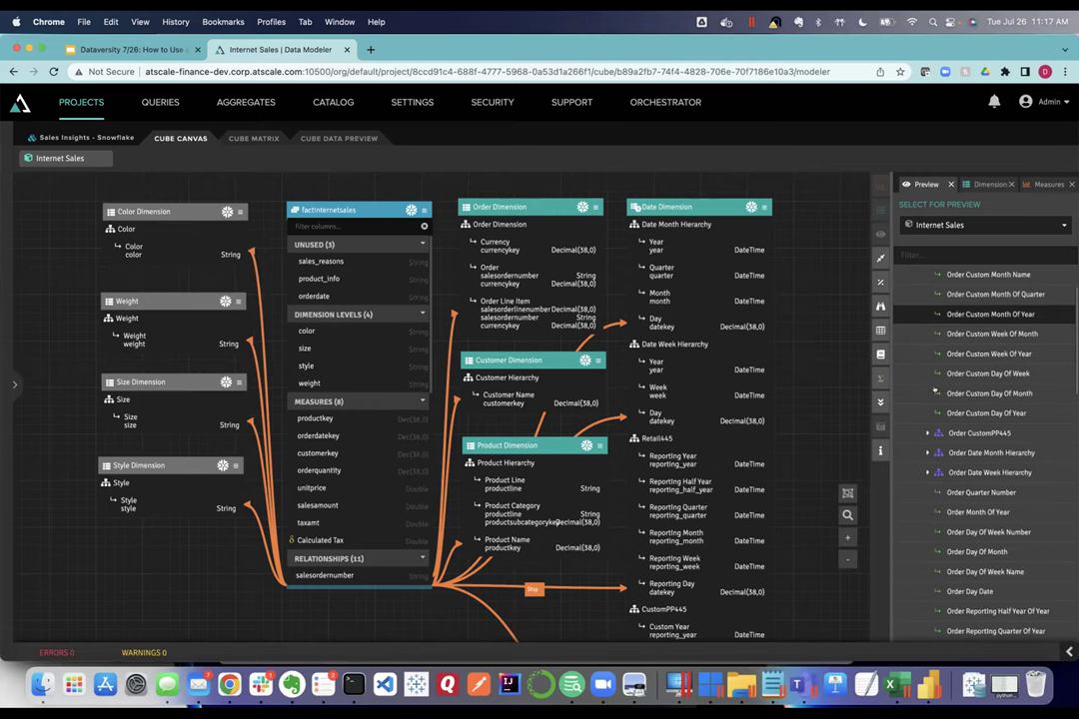
{"action": "scroll", "coordinate": [935, 392], "scroll_direction": "down", "scroll_amount": 5}
{"action": "scroll", "coordinate": [935, 384], "scroll_direction": "up", "scroll_amount": 15}
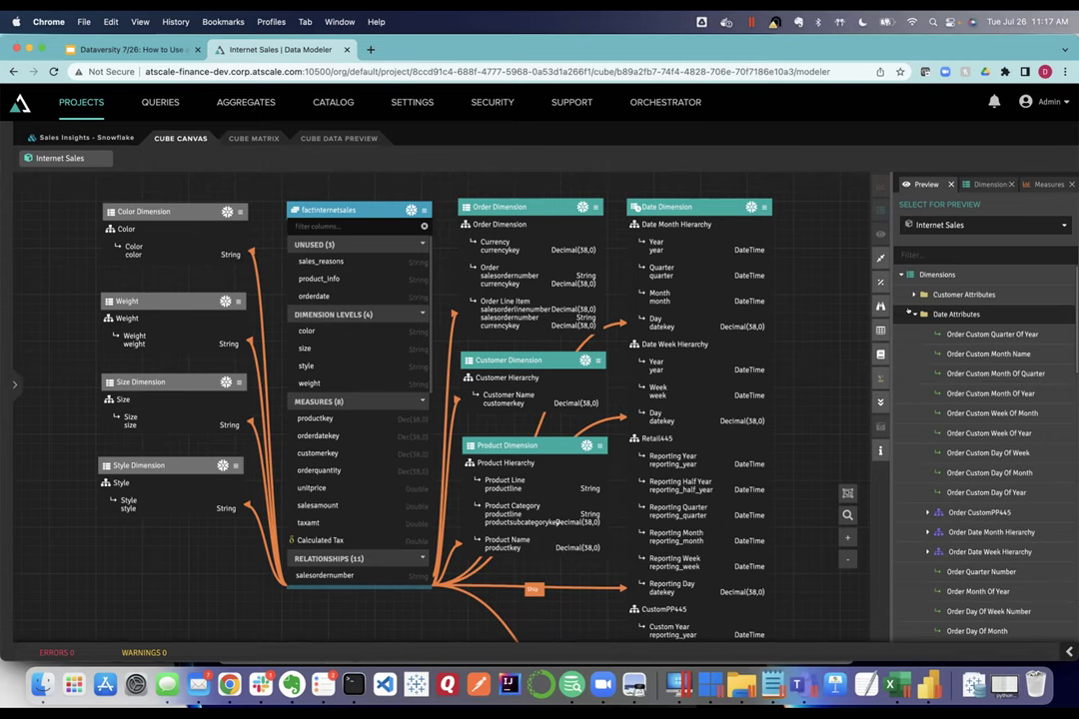
{"action": "left_click", "coordinate": [908, 313]}
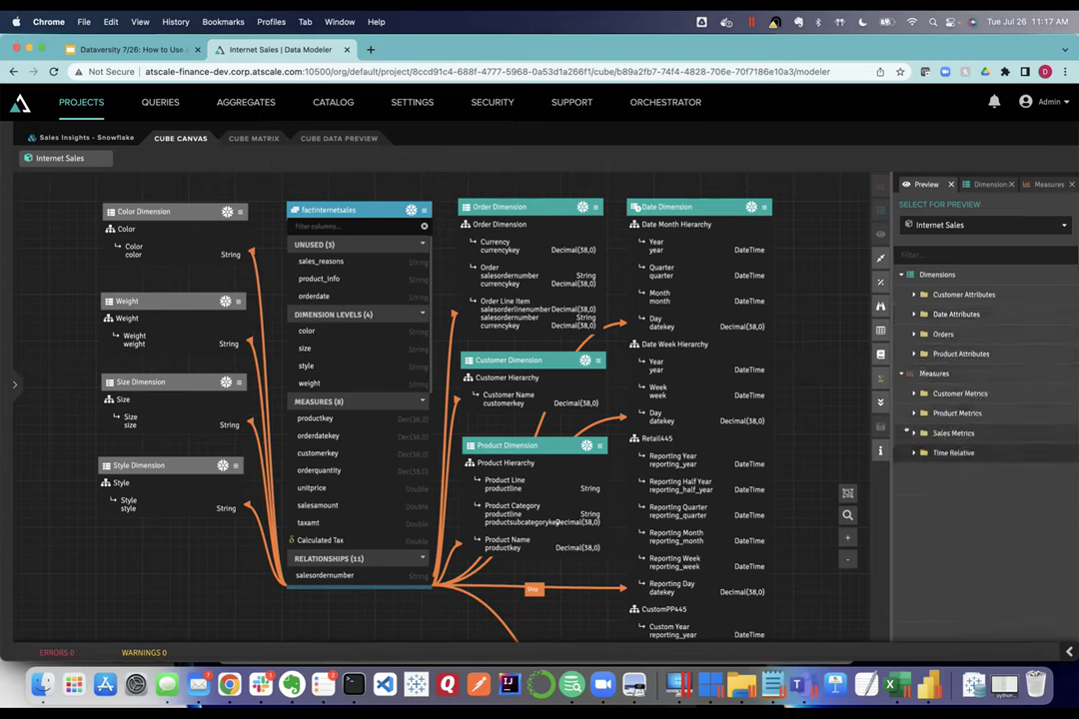
{"action": "left_click", "coordinate": [909, 431]}
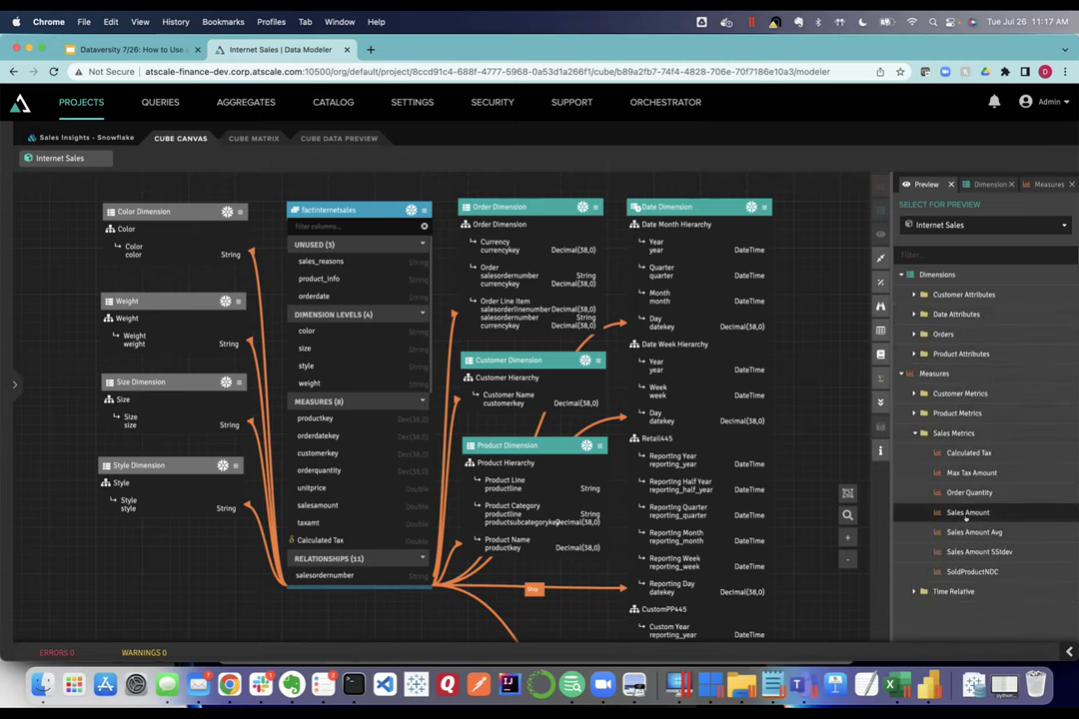
{"action": "left_click", "coordinate": [913, 435]}
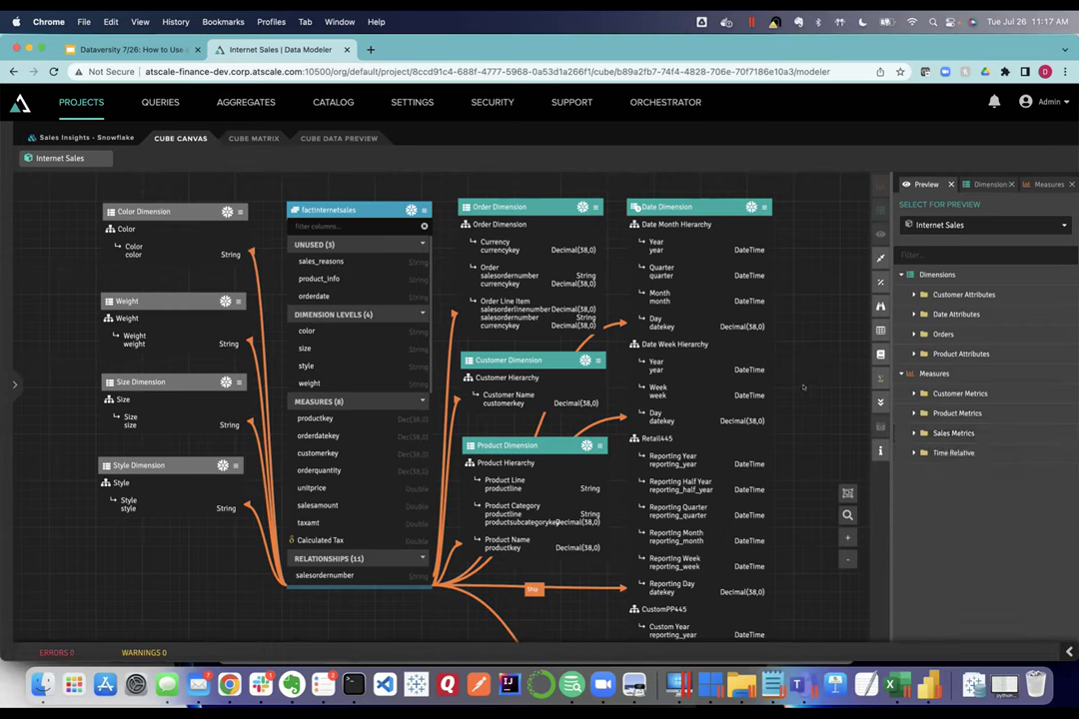
Nudge factinternetsales up-left and open its relationship to the Order Dimension for editing.
{"action": "scroll", "coordinate": [744, 375], "scroll_direction": "right", "scroll_amount": 3}
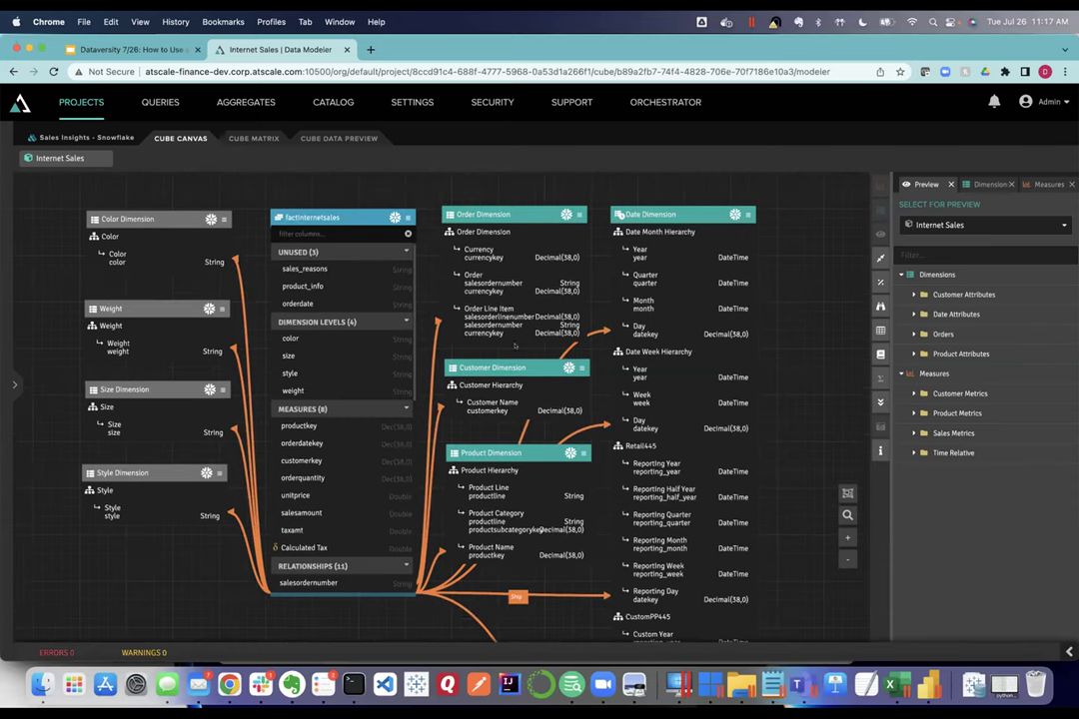
{"action": "mouse_move", "coordinate": [344, 214]}
{"action": "left_mouse_down"}
{"action": "mouse_move", "coordinate": [362, 212]}
{"action": "mouse_move", "coordinate": [327, 208]}
{"action": "mouse_move", "coordinate": [357, 210]}
{"action": "mouse_move", "coordinate": [339, 207]}
{"action": "left_mouse_up"}
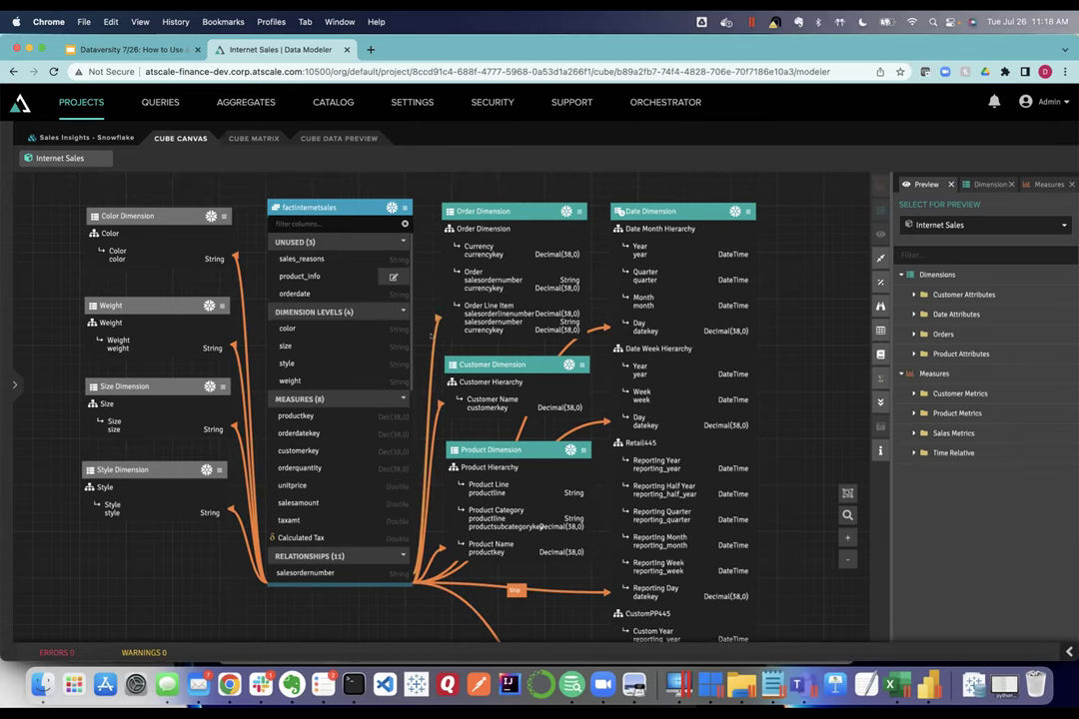
{"action": "left_click", "coordinate": [430, 339]}
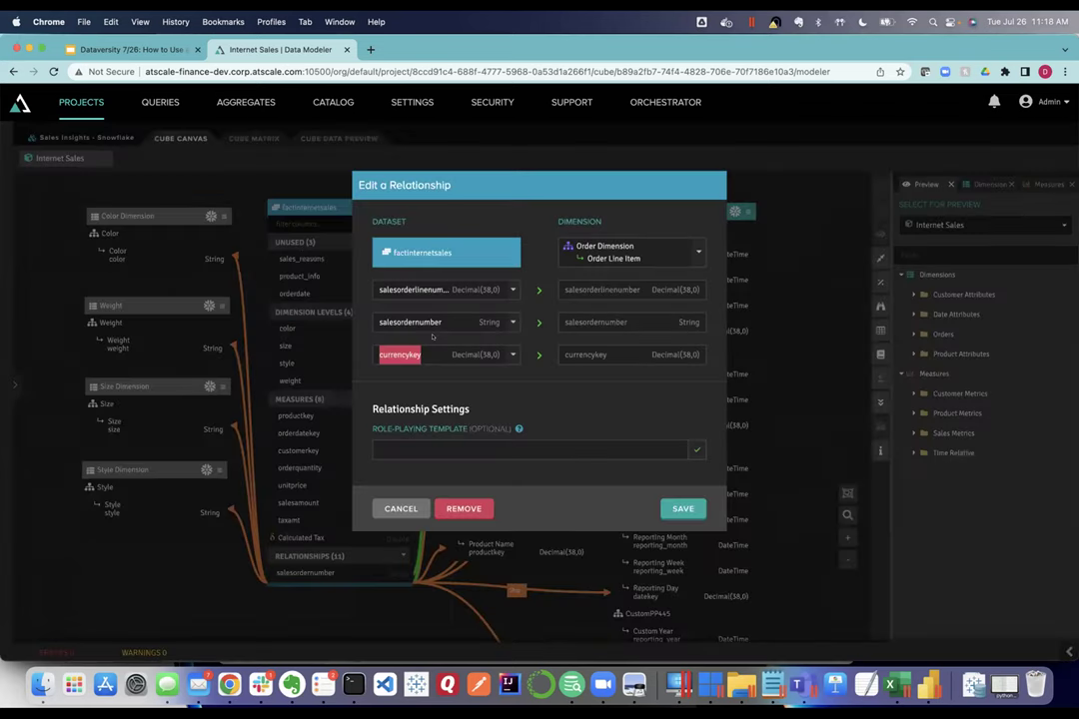
Cancel the relationship editor unchanged and move the Date Dimension box up and right.
{"action": "left_click", "coordinate": [398, 508]}
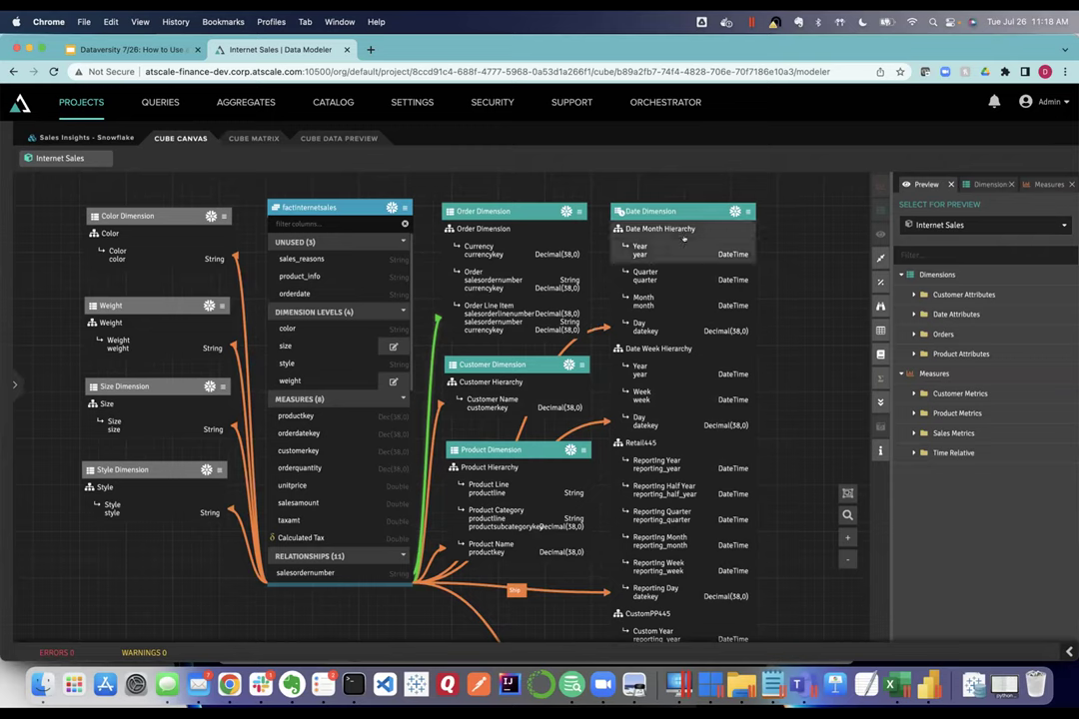
{"action": "left_click_drag", "start_coordinate": [649, 211], "coordinate": [687, 199]}
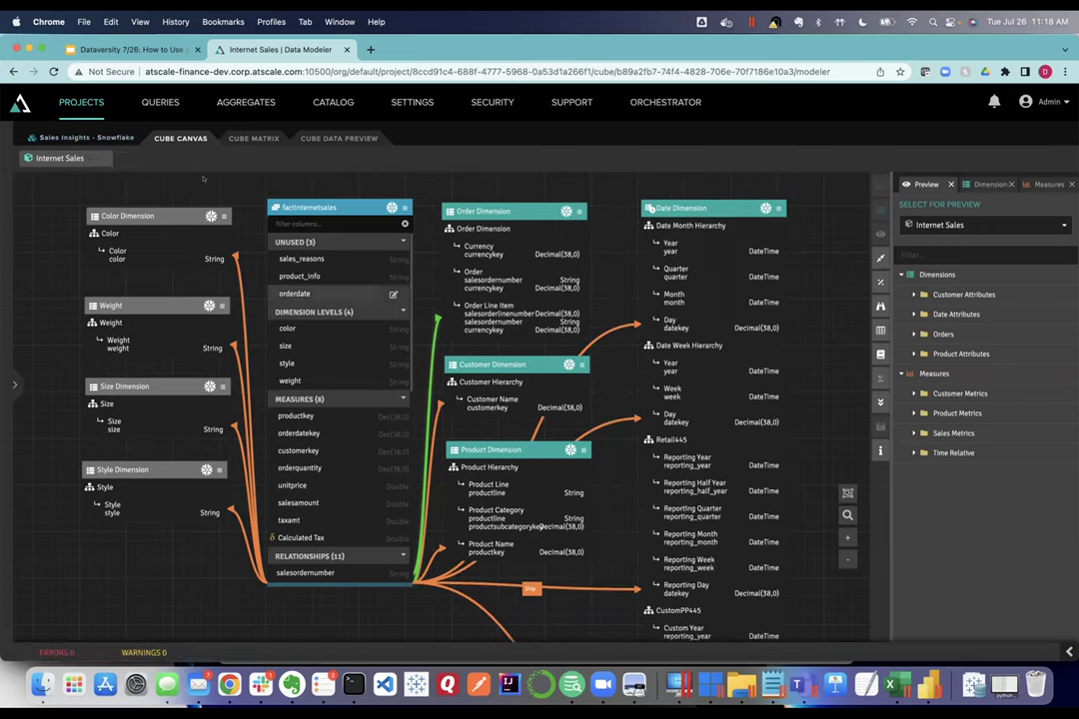
{"action": "left_click", "coordinate": [87, 138]}
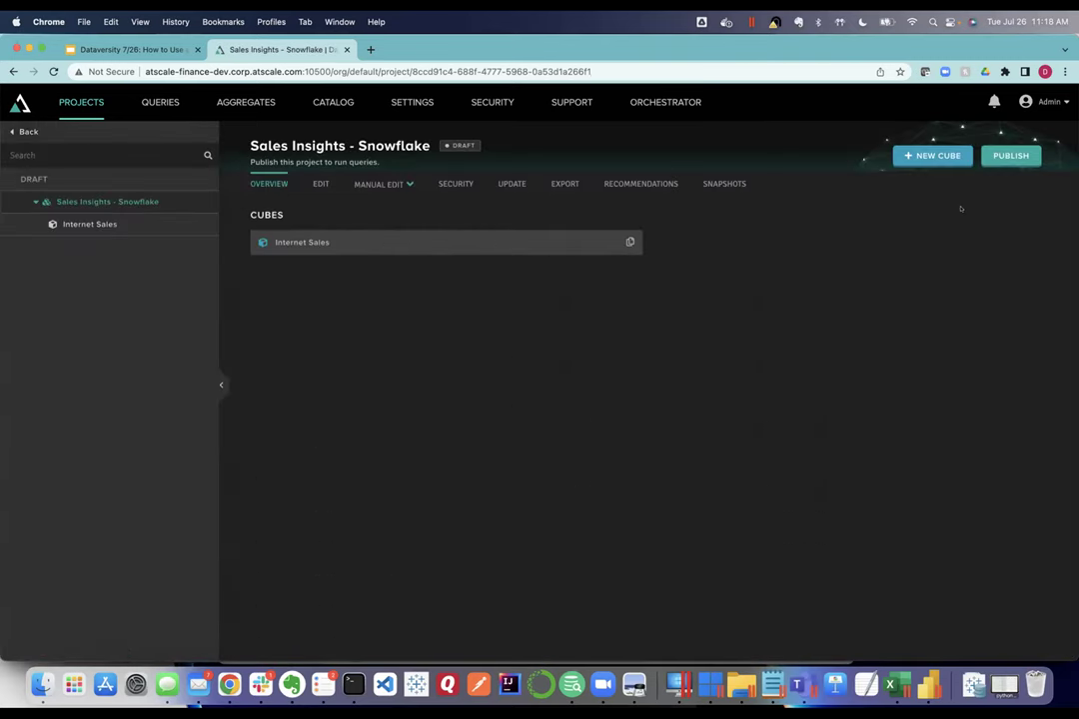
Create a new cube named 'Dataversity Web Store' in the project and open it.
{"action": "left_click", "coordinate": [935, 156]}
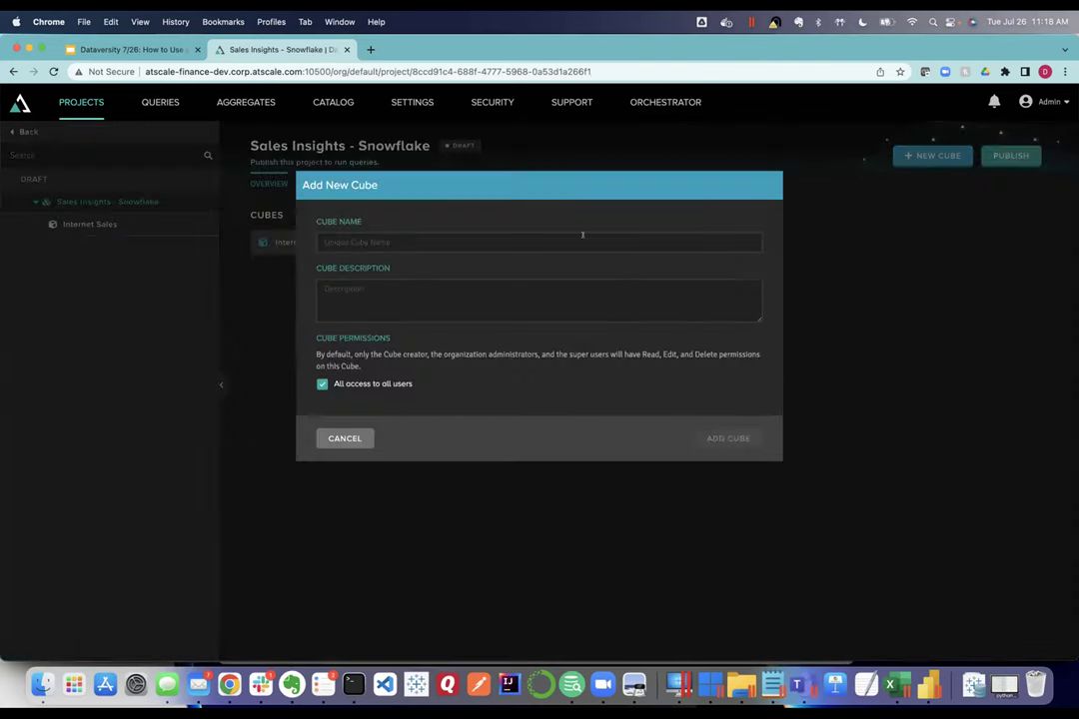
{"action": "left_click", "coordinate": [549, 236]}
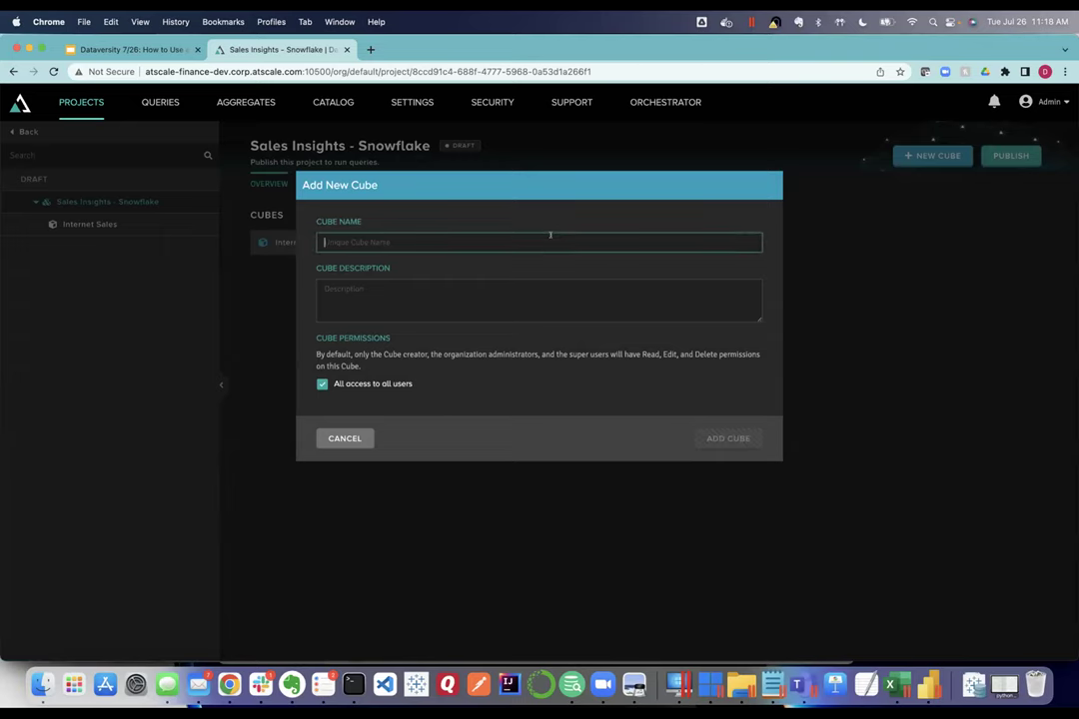
{"action": "type", "text": "Dataversity"}
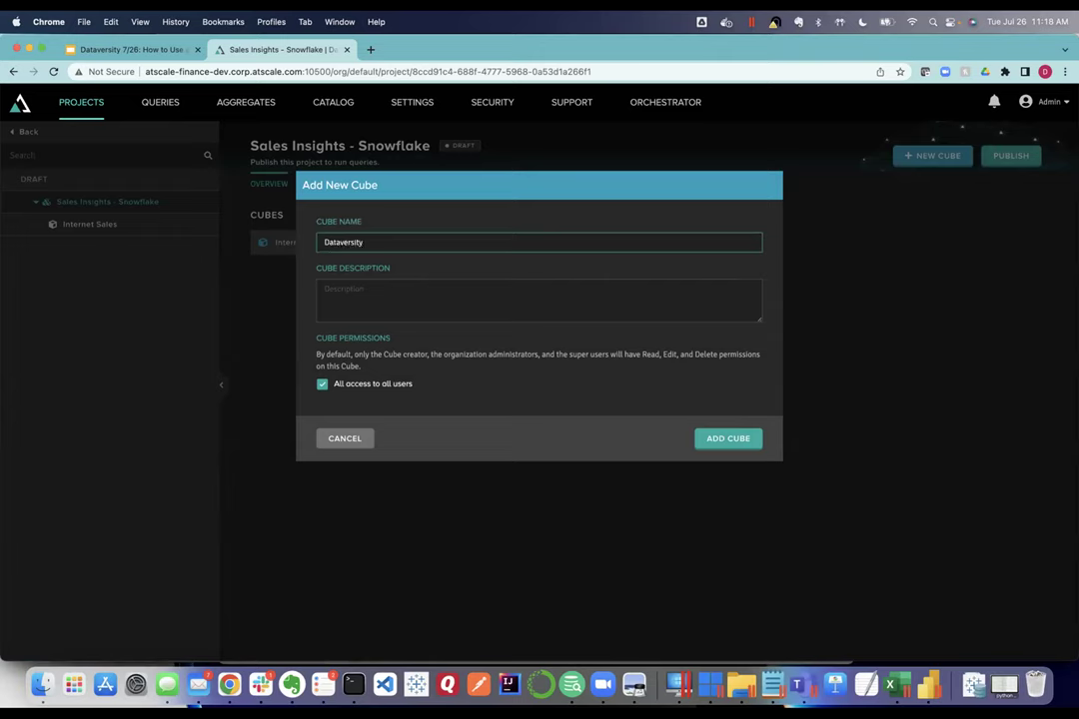
{"action": "type", "text": " Web Store"}
{"action": "left_click", "coordinate": [719, 438]}
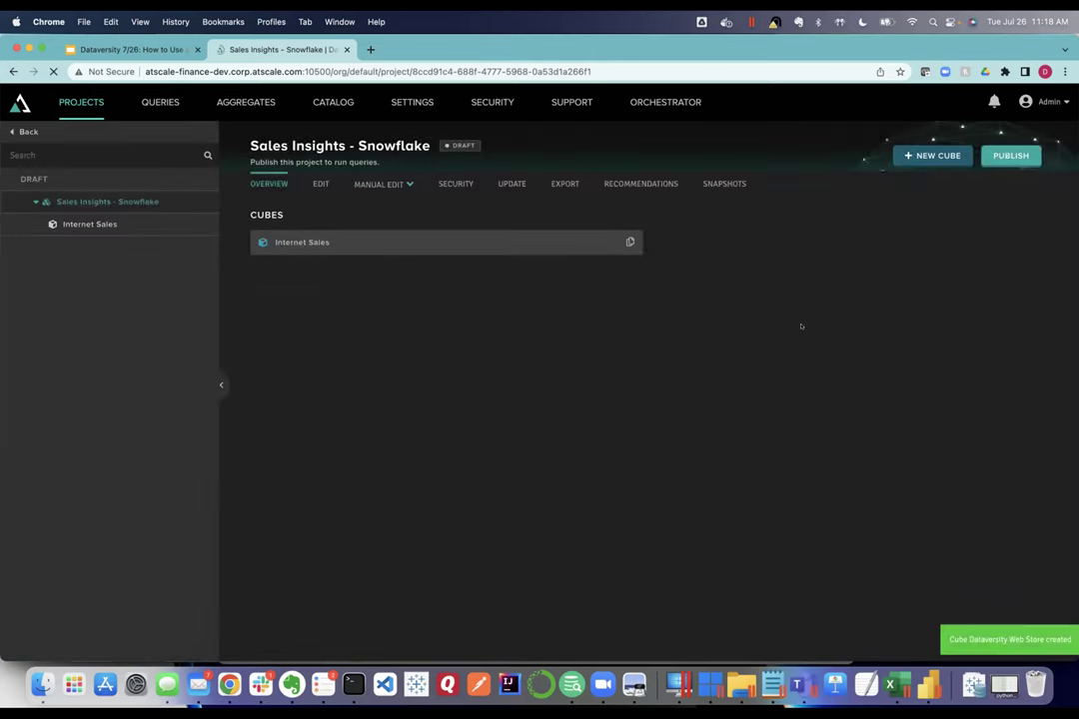
{"action": "left_click", "coordinate": [756, 241]}
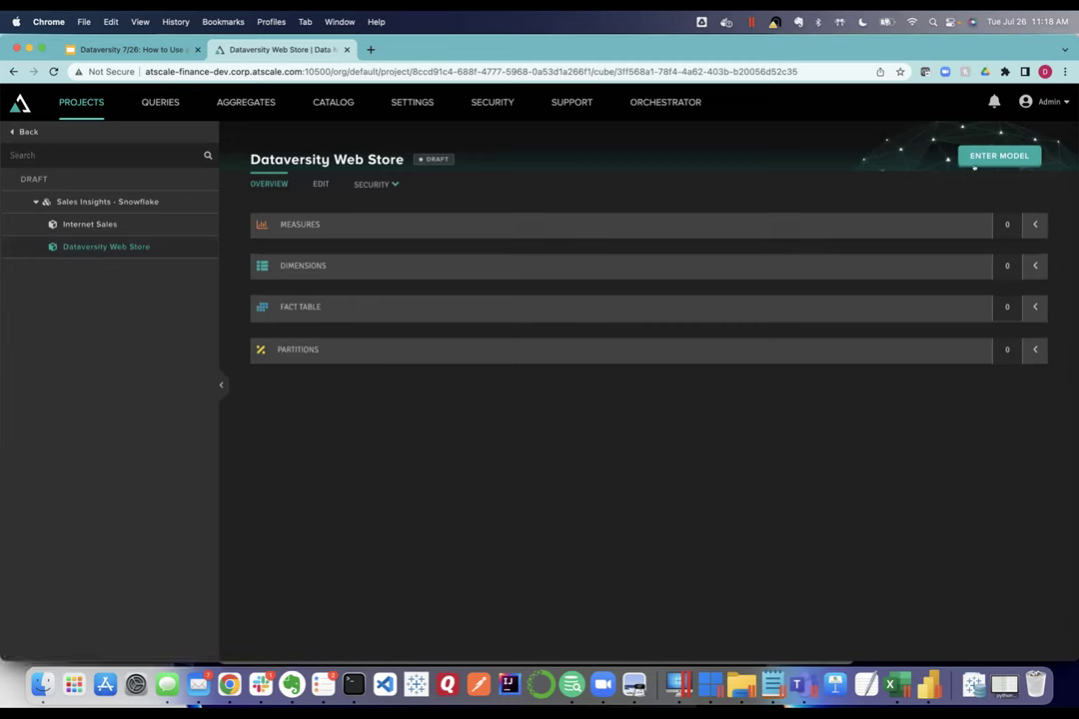
{"action": "left_click", "coordinate": [985, 158]}
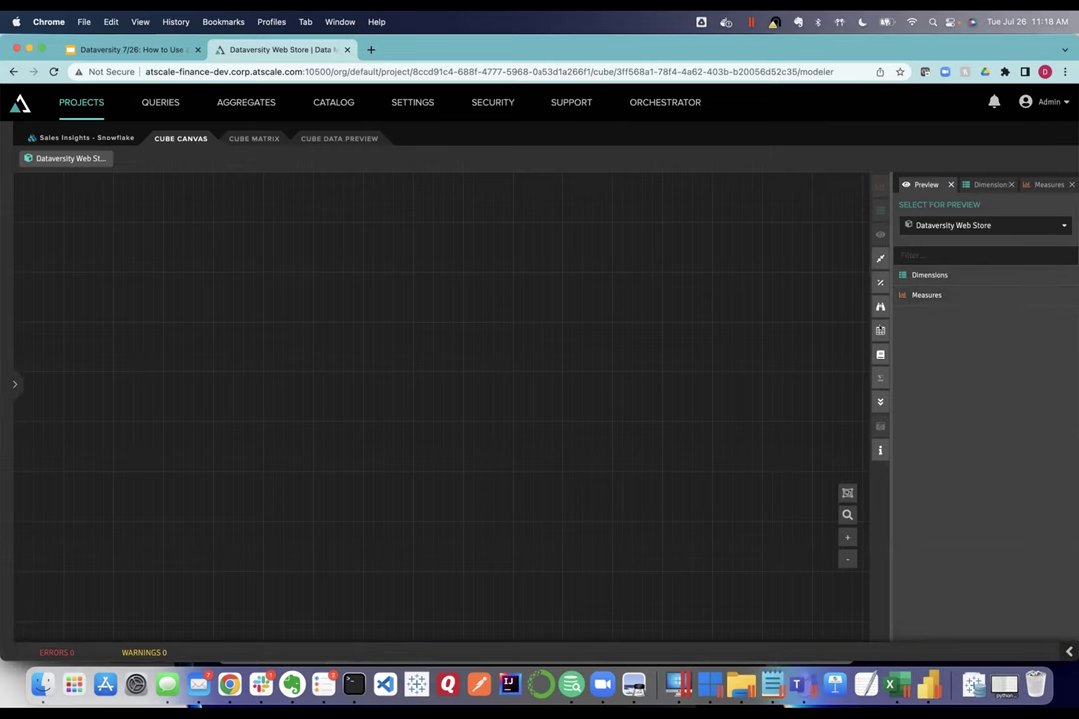
Show the Data Sources panel and expand the Snowflake connection.
{"action": "left_click", "coordinate": [881, 330]}
{"action": "left_click_drag", "start_coordinate": [636, 309], "coordinate": [684, 169]}
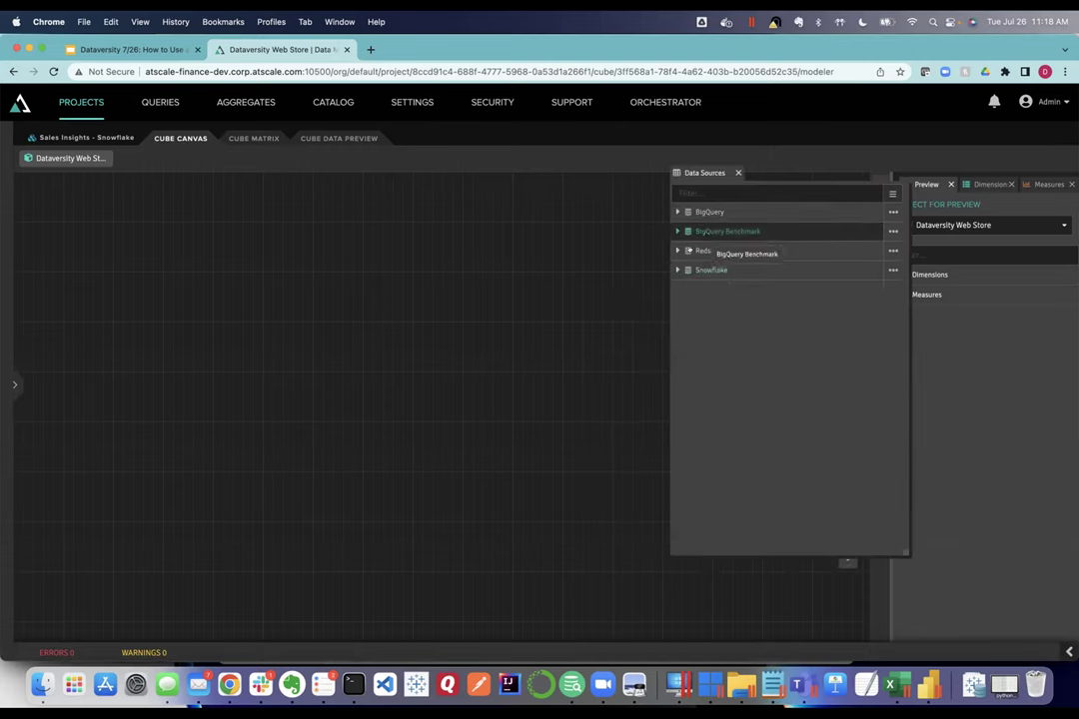
{"action": "left_click", "coordinate": [676, 270]}
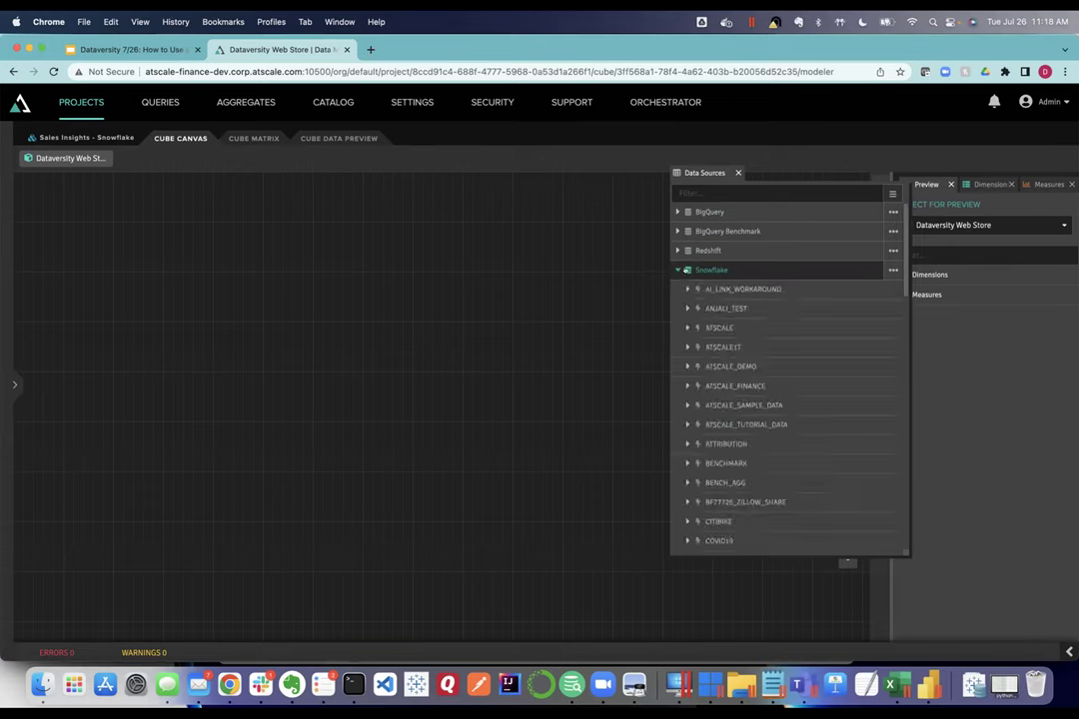
{"action": "scroll", "coordinate": [755, 345], "scroll_direction": "down", "scroll_amount": 1}
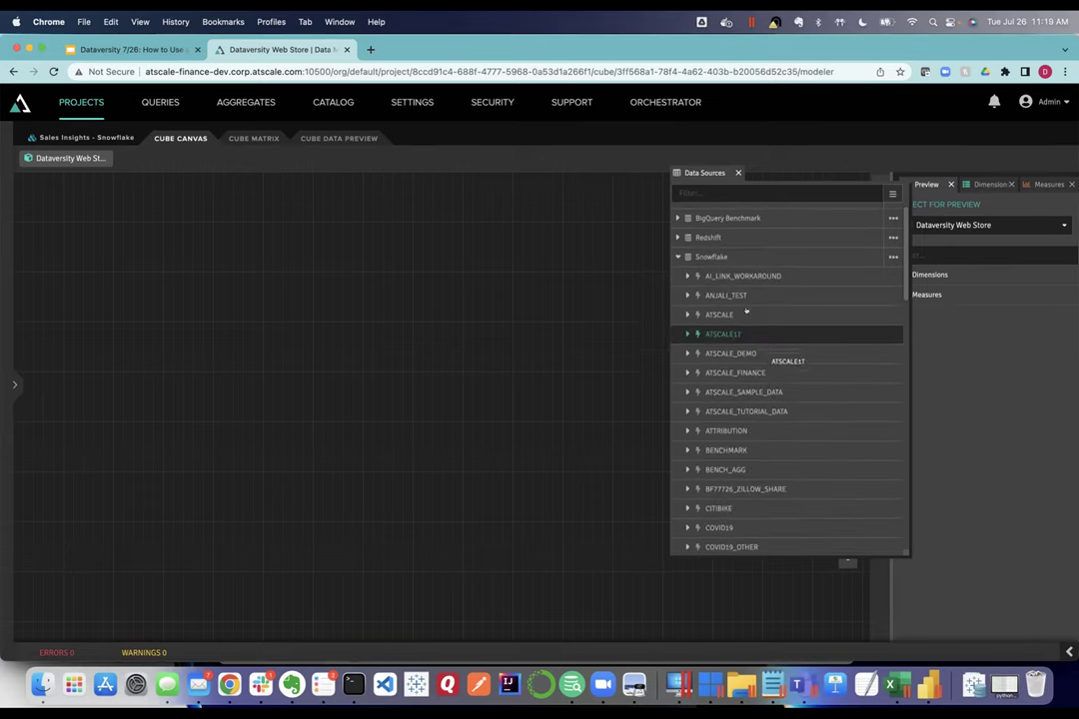
{"action": "scroll", "coordinate": [735, 290], "scroll_direction": "down", "scroll_amount": 1}
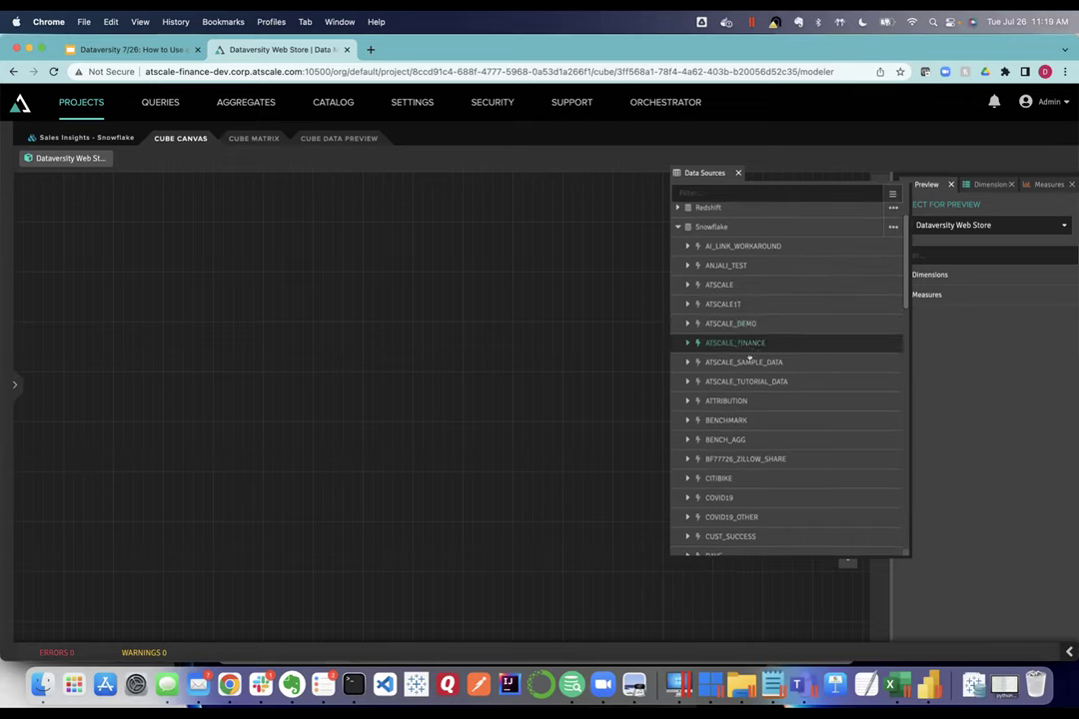
Add the sales_log table from ATSCALE_SAMPLE_DATA > as_adventure to the cube canvas.
{"action": "left_click", "coordinate": [686, 362]}
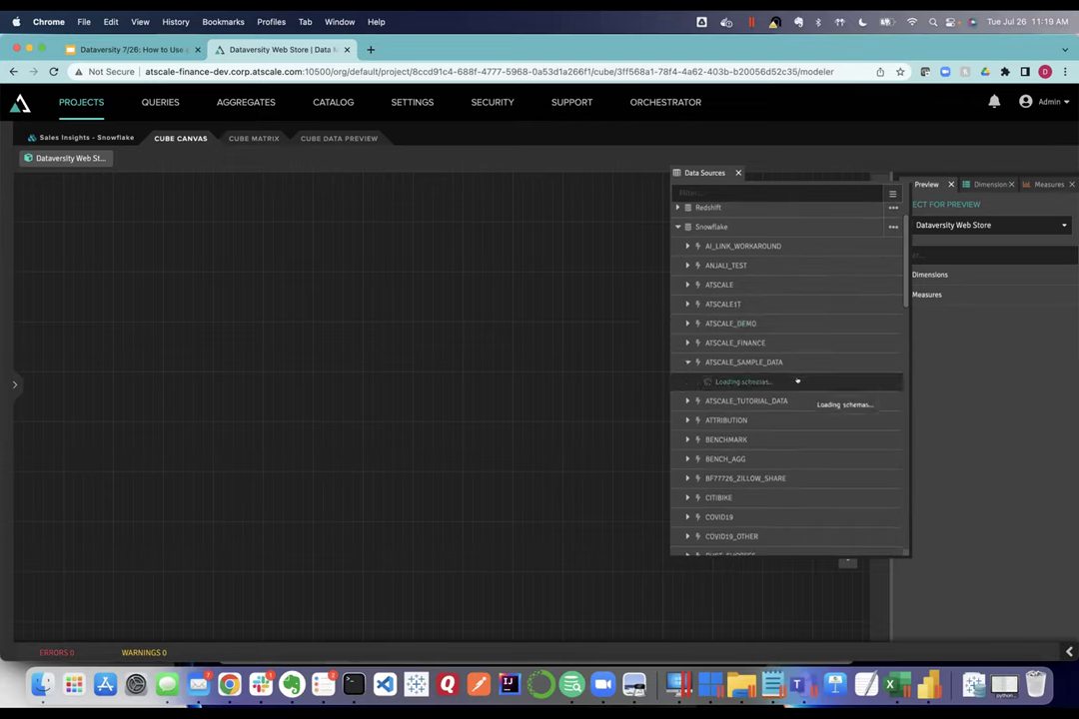
{"action": "scroll", "coordinate": [797, 380], "scroll_direction": "down", "scroll_amount": 3}
{"action": "scroll", "coordinate": [797, 381], "scroll_direction": "down", "scroll_amount": 8}
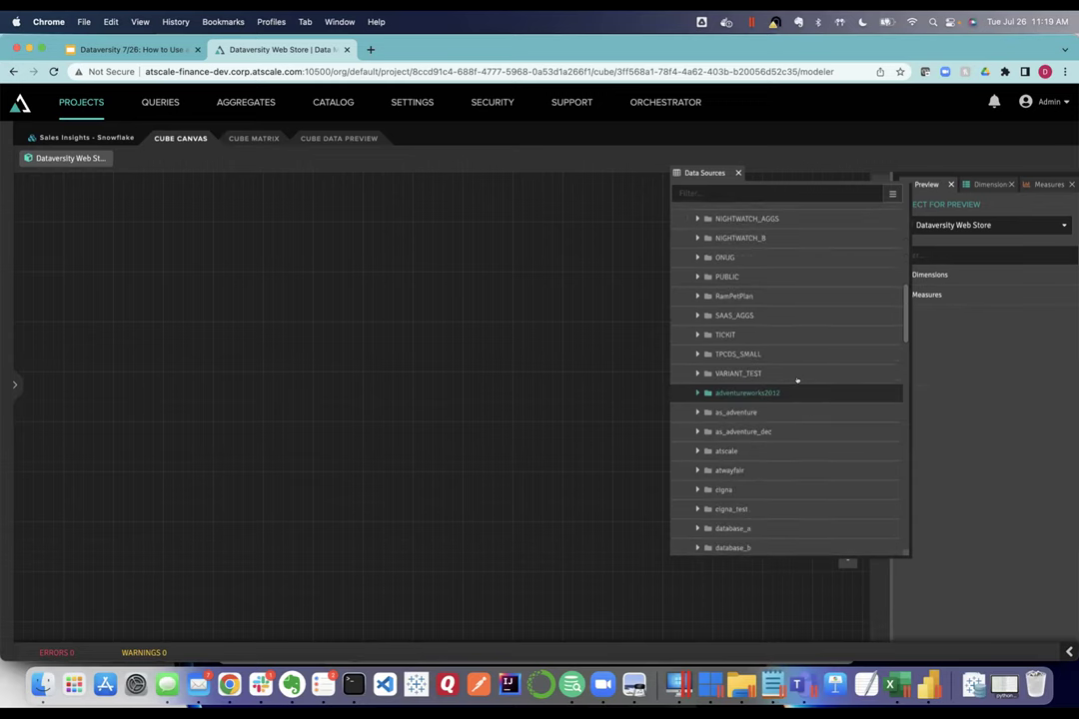
{"action": "left_click", "coordinate": [696, 412]}
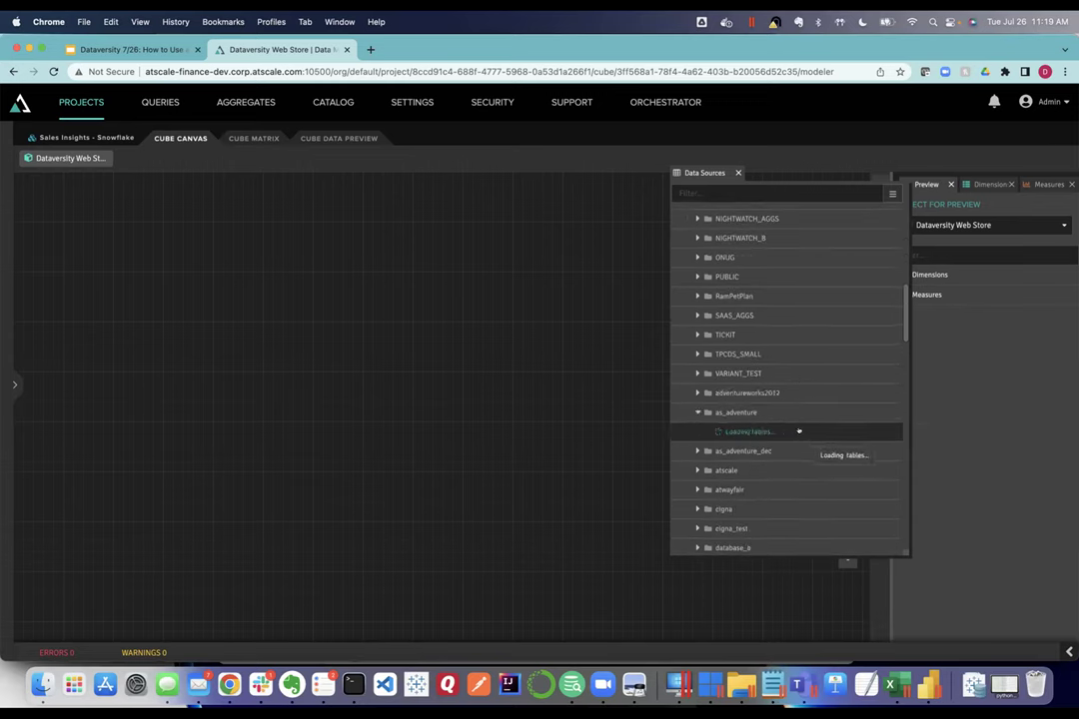
{"action": "scroll", "coordinate": [799, 430], "scroll_direction": "down", "scroll_amount": 2}
{"action": "scroll", "coordinate": [798, 431], "scroll_direction": "down", "scroll_amount": 10}
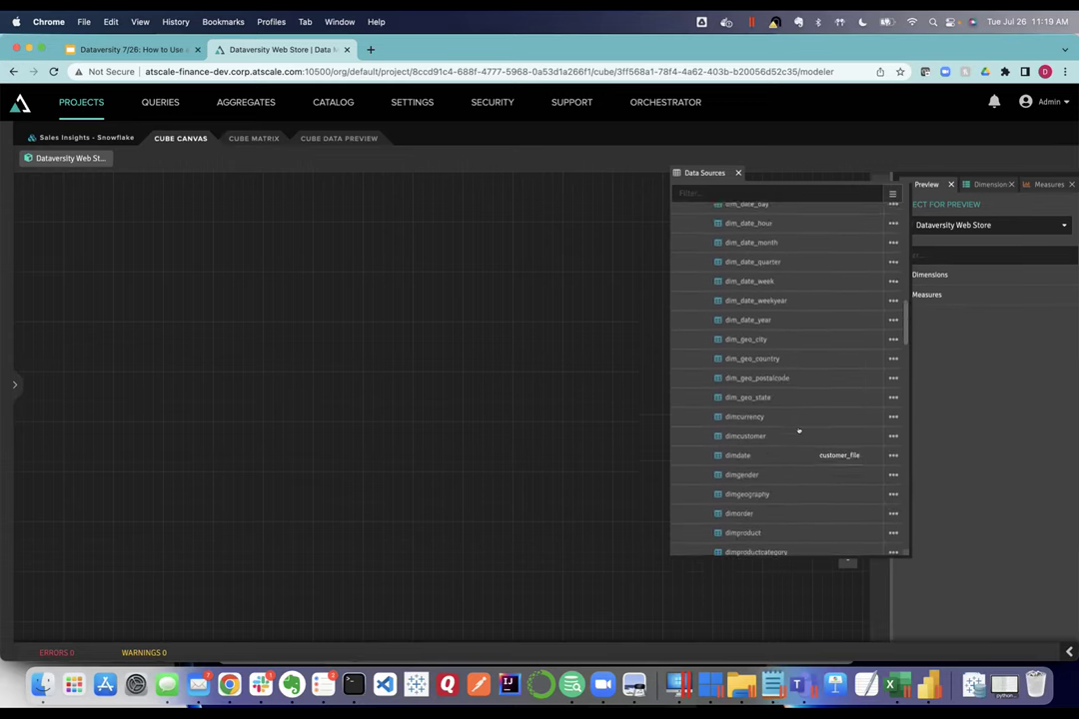
{"action": "scroll", "coordinate": [798, 430], "scroll_direction": "down", "scroll_amount": 6}
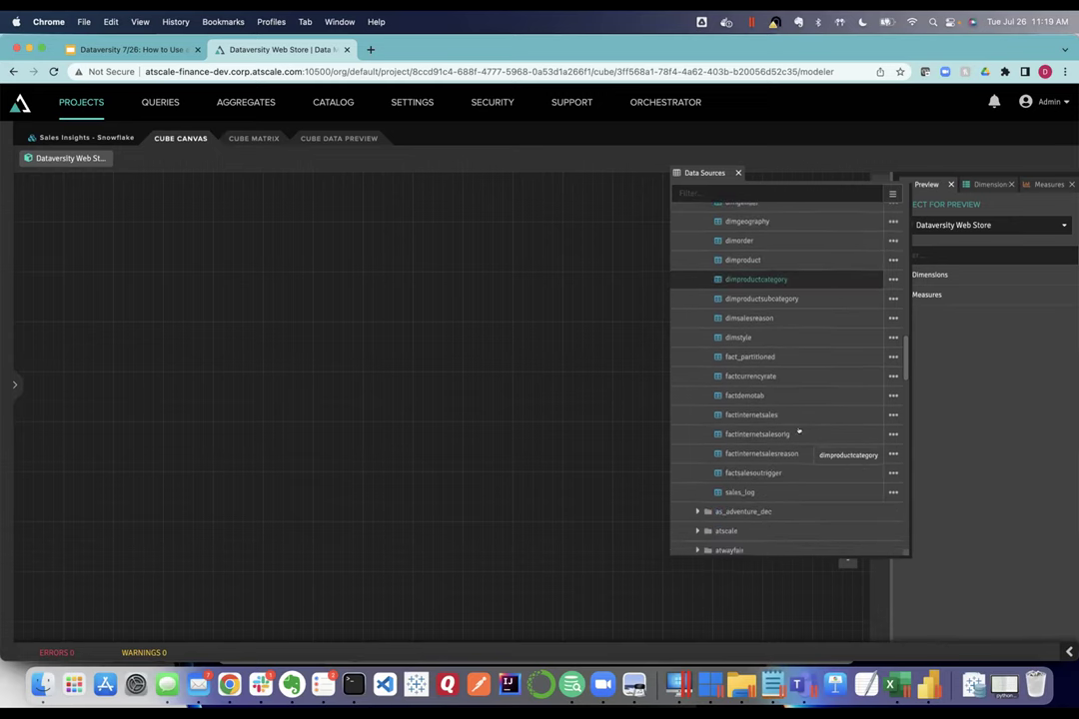
{"action": "left_click_drag", "start_coordinate": [738, 472], "coordinate": [248, 217]}
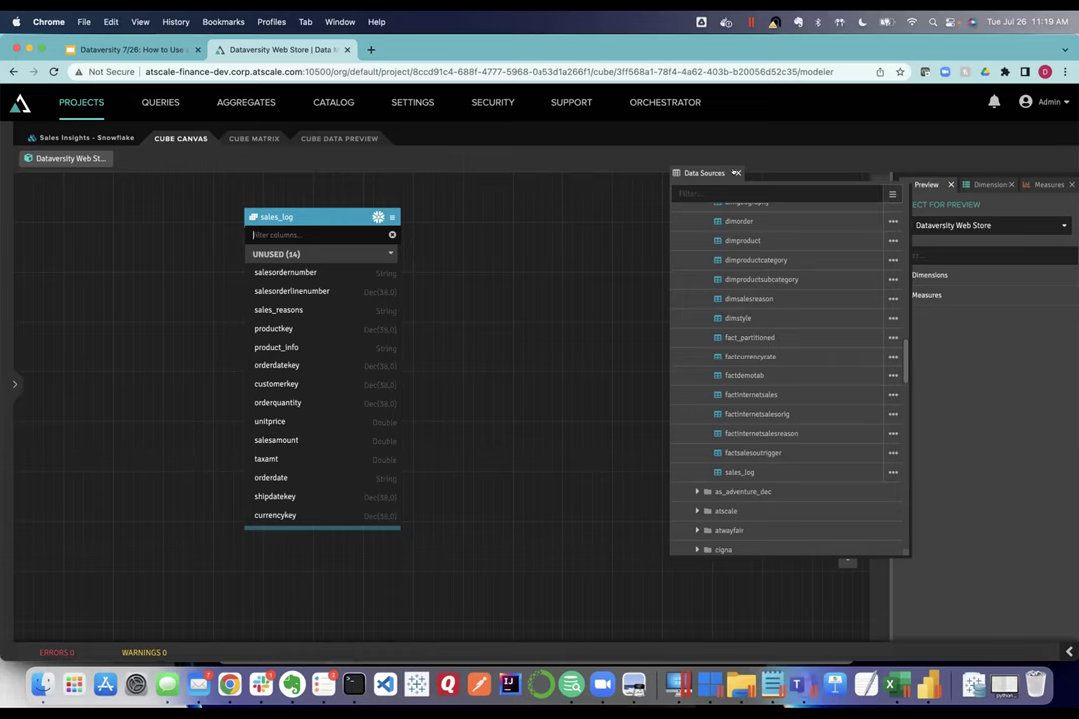
{"action": "left_click", "coordinate": [736, 173]}
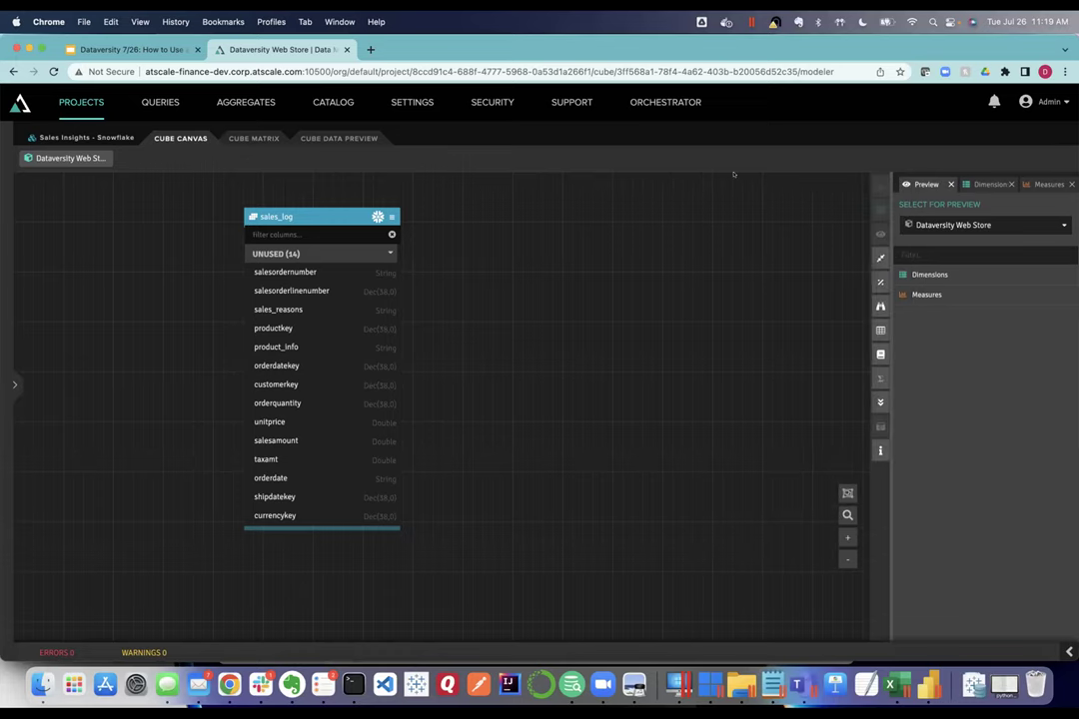
Open sales_log's data grid and preview a regex replace of NULL with Unknown on sales_reasons.
{"action": "double_click", "coordinate": [323, 216]}
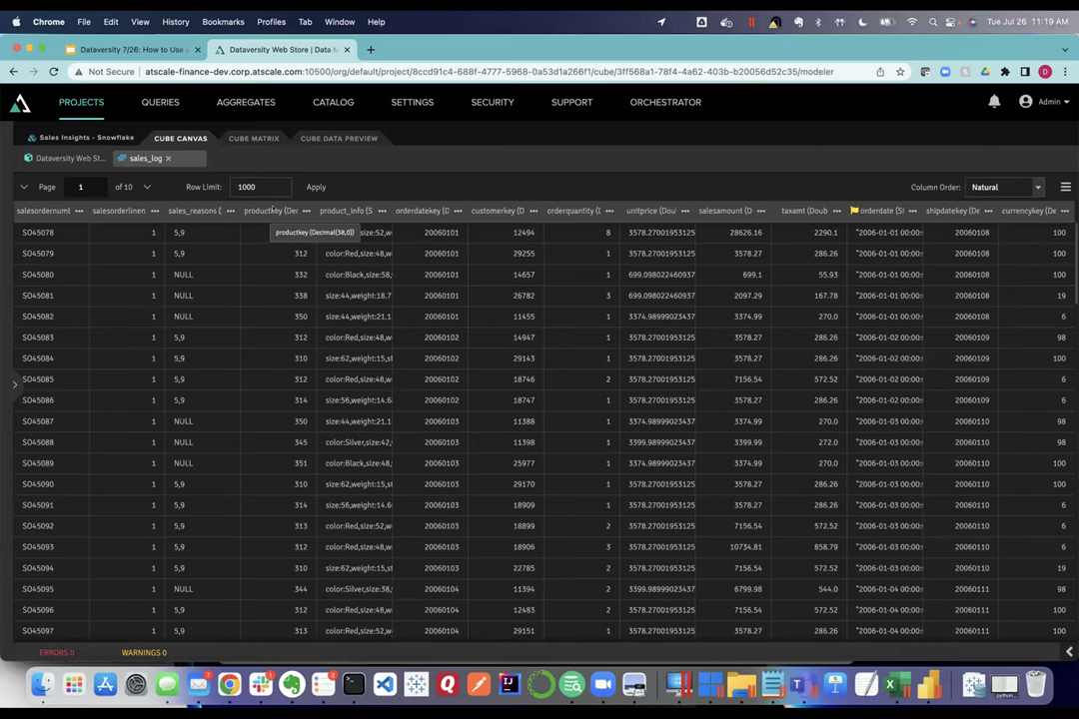
{"action": "left_click", "coordinate": [229, 210]}
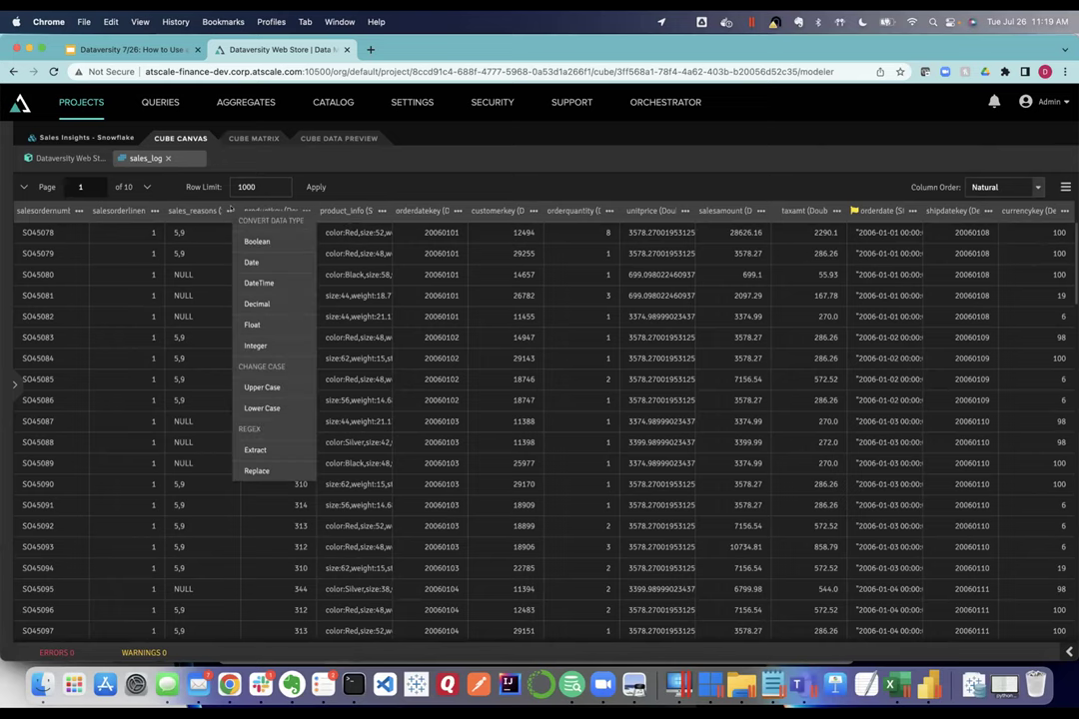
{"action": "left_click", "coordinate": [255, 471]}
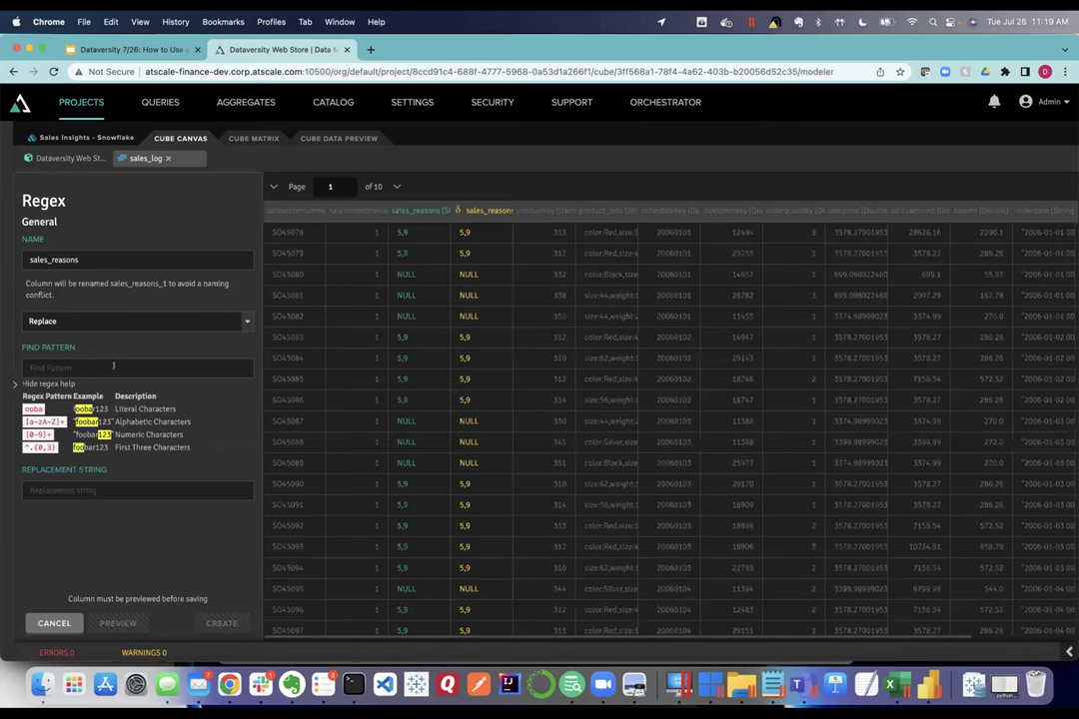
{"action": "type", "text": "NULL"}
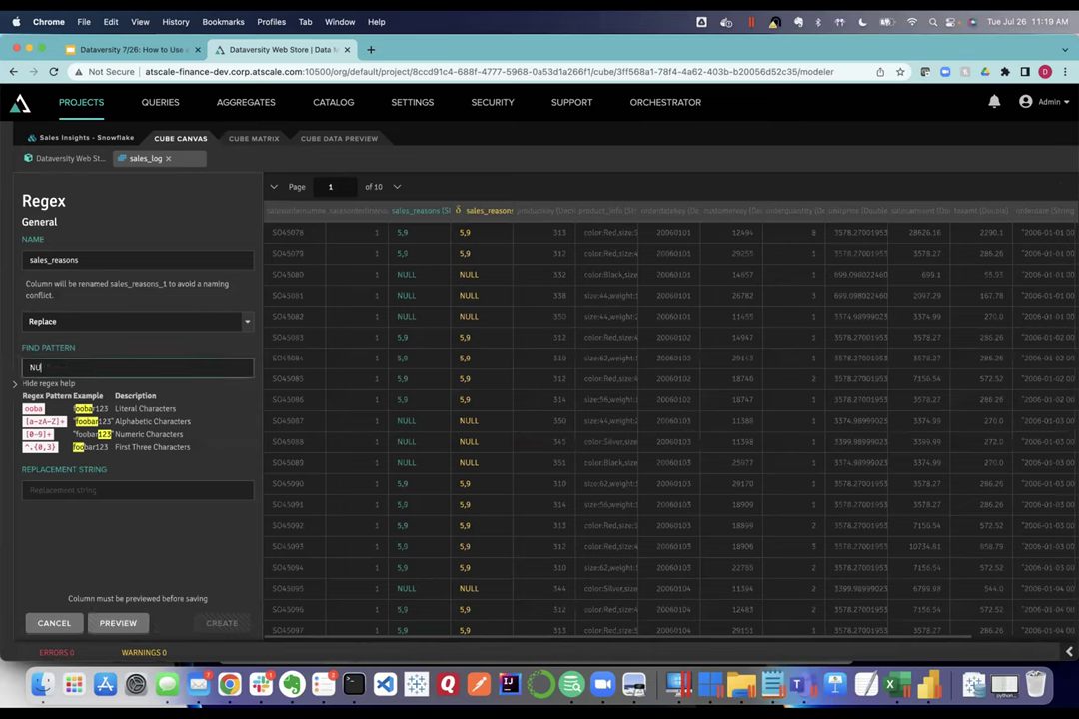
{"action": "left_click", "coordinate": [85, 488]}
{"action": "type", "text": "Unknown"}
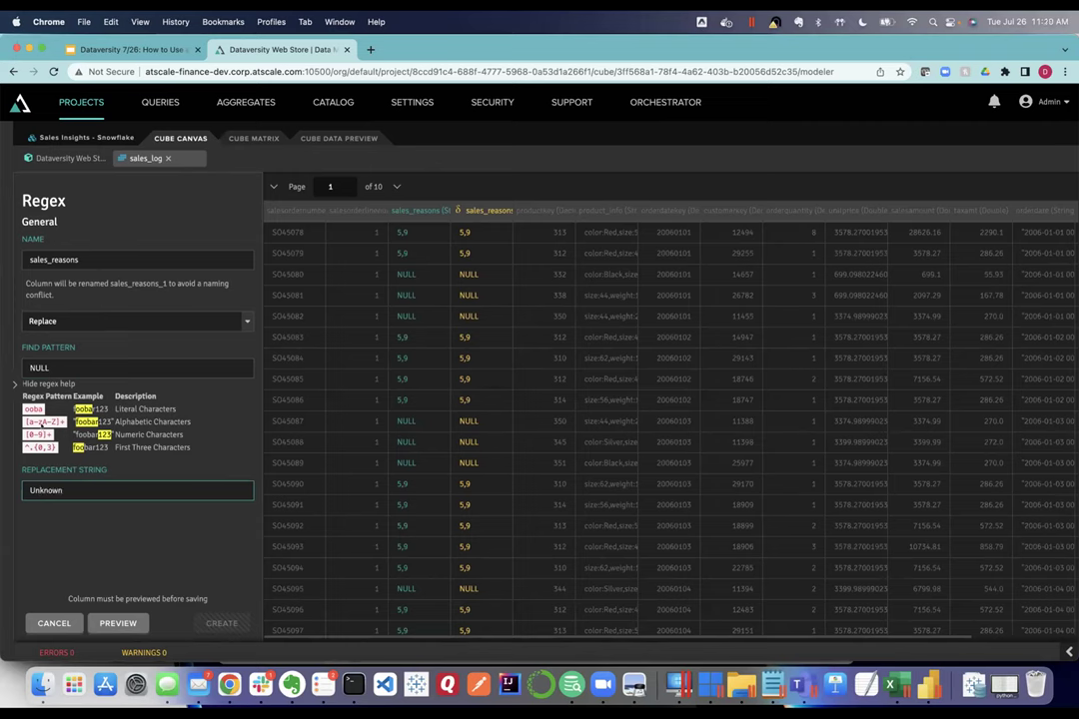
{"action": "left_click", "coordinate": [118, 623]}
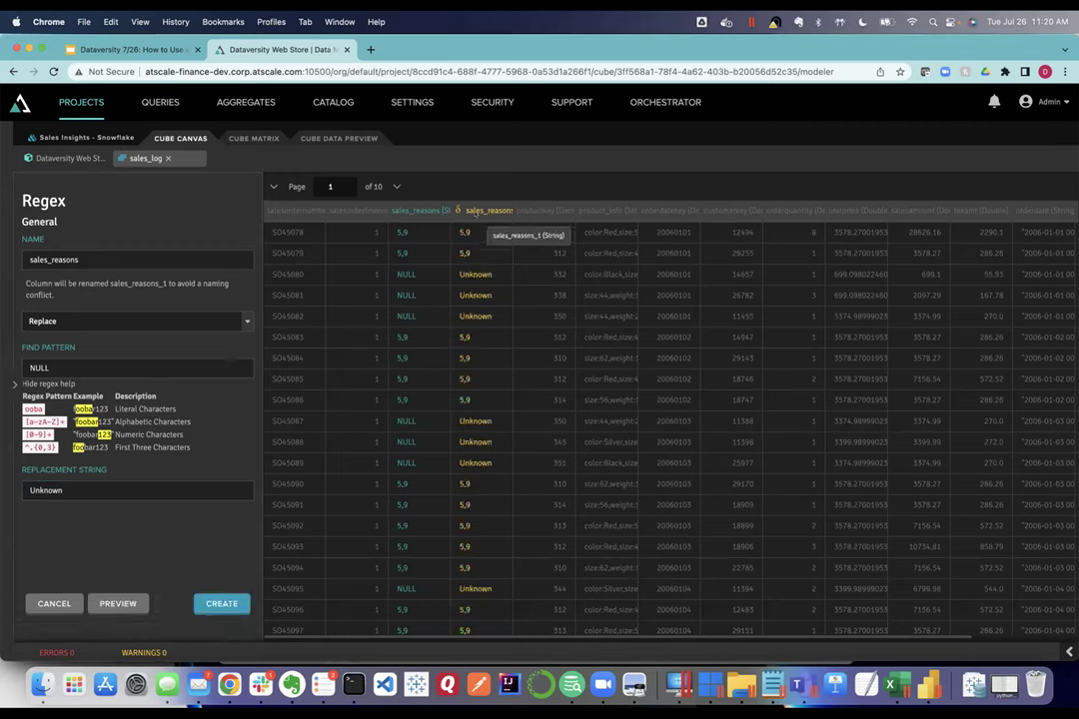
Name the new column sales_reasons_clean, then discard it without creating it.
{"action": "left_click", "coordinate": [131, 249]}
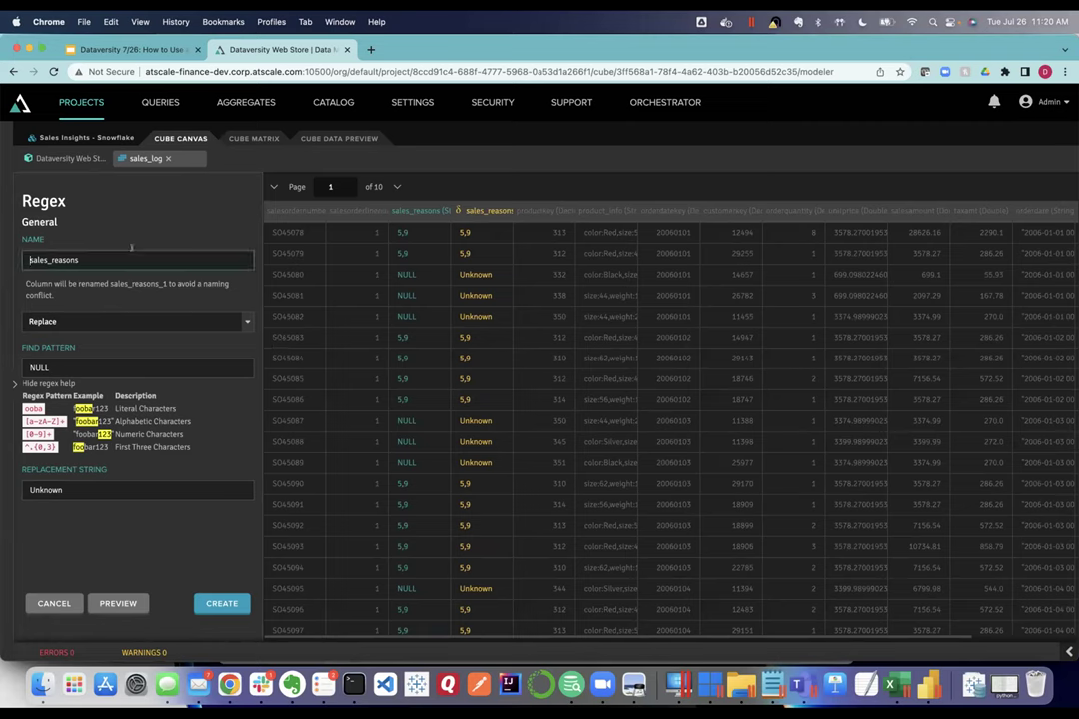
{"action": "type", "text": "_clean"}
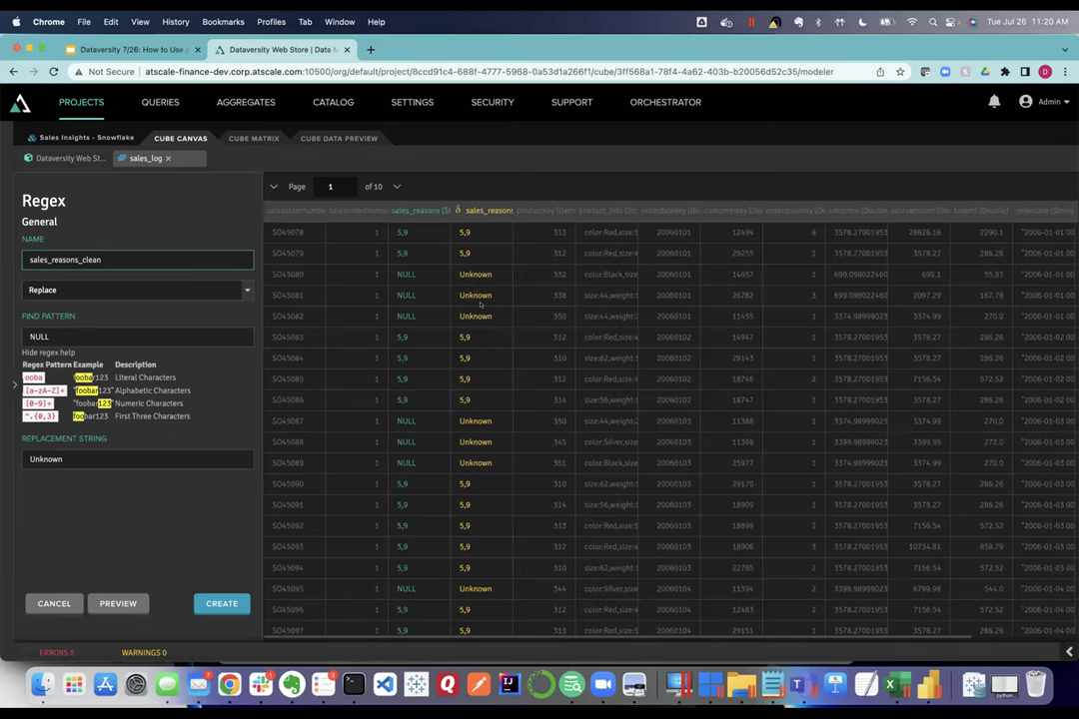
{"action": "left_click", "coordinate": [40, 603]}
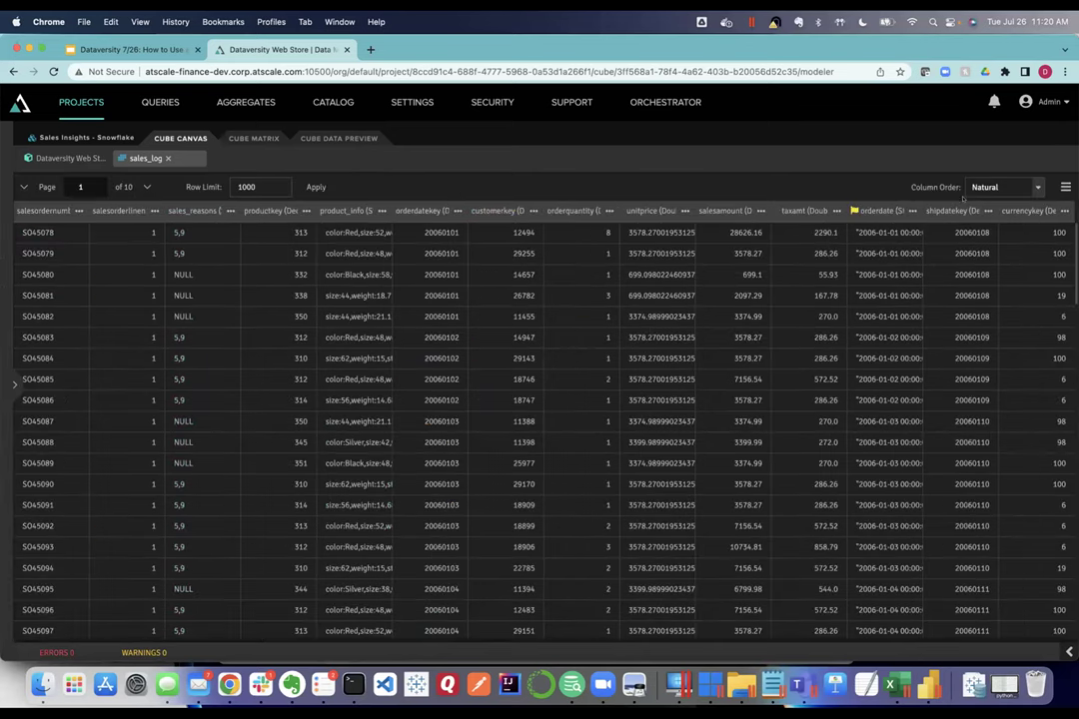
Add a Sales Tax calculated column to sales_log equal to salesamount*0.085, validated and saved.
{"action": "left_click", "coordinate": [1065, 187]}
{"action": "left_click", "coordinate": [1034, 192]}
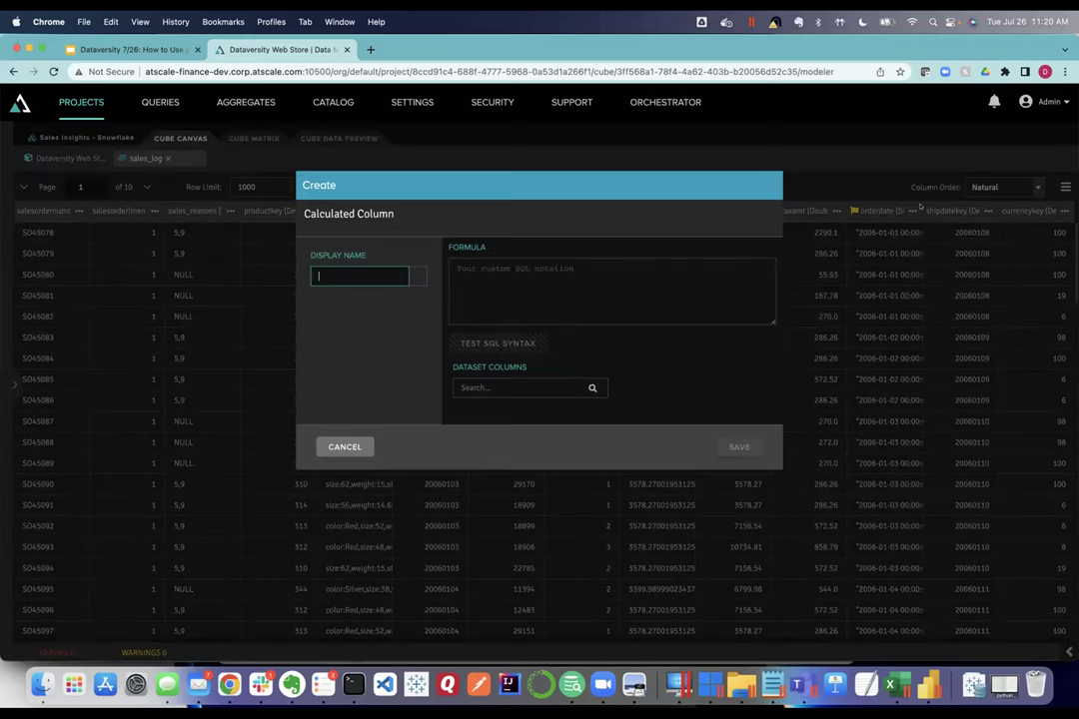
{"action": "type", "text": "Sales Tax"}
{"action": "left_click", "coordinate": [523, 267]}
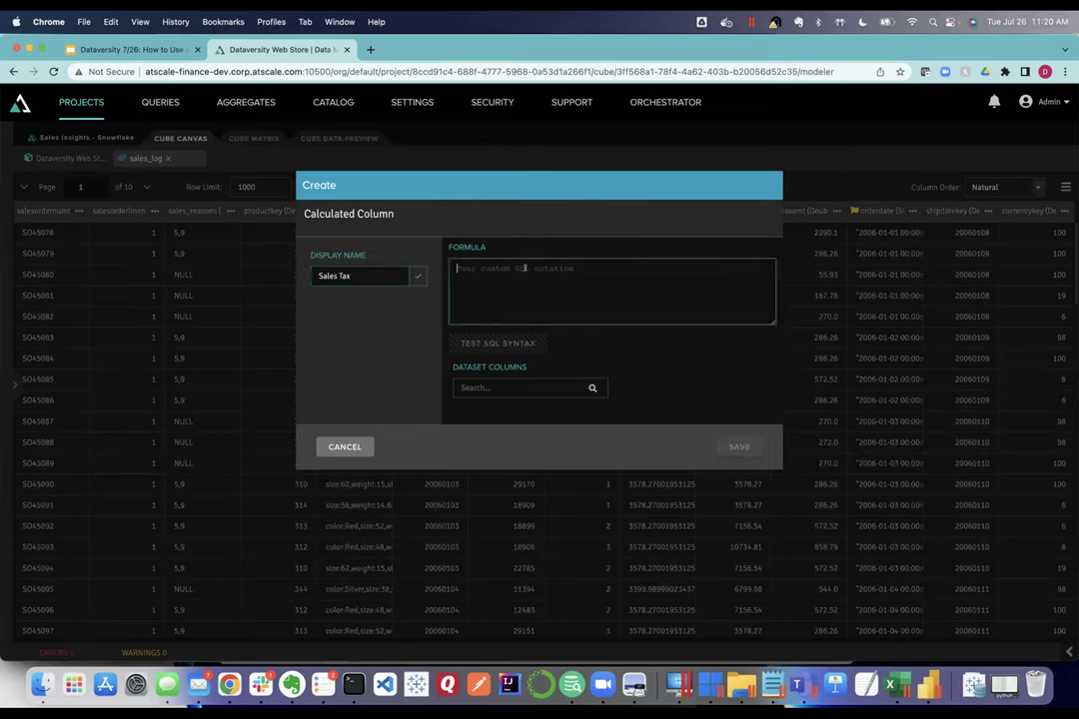
{"action": "type", "text": "sale"}
{"action": "key", "text": "Down"}
{"action": "key", "text": "Down"}
{"action": "key", "text": "Down"}
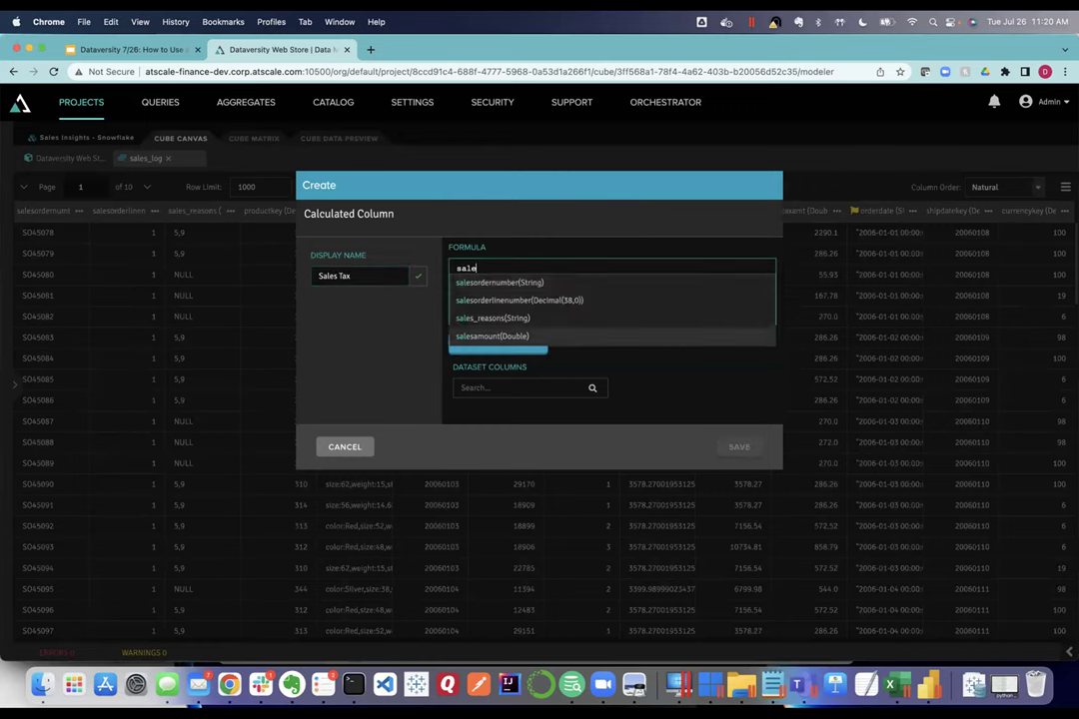
{"action": "key", "text": "Return"}
{"action": "type", "text": "*0.085"}
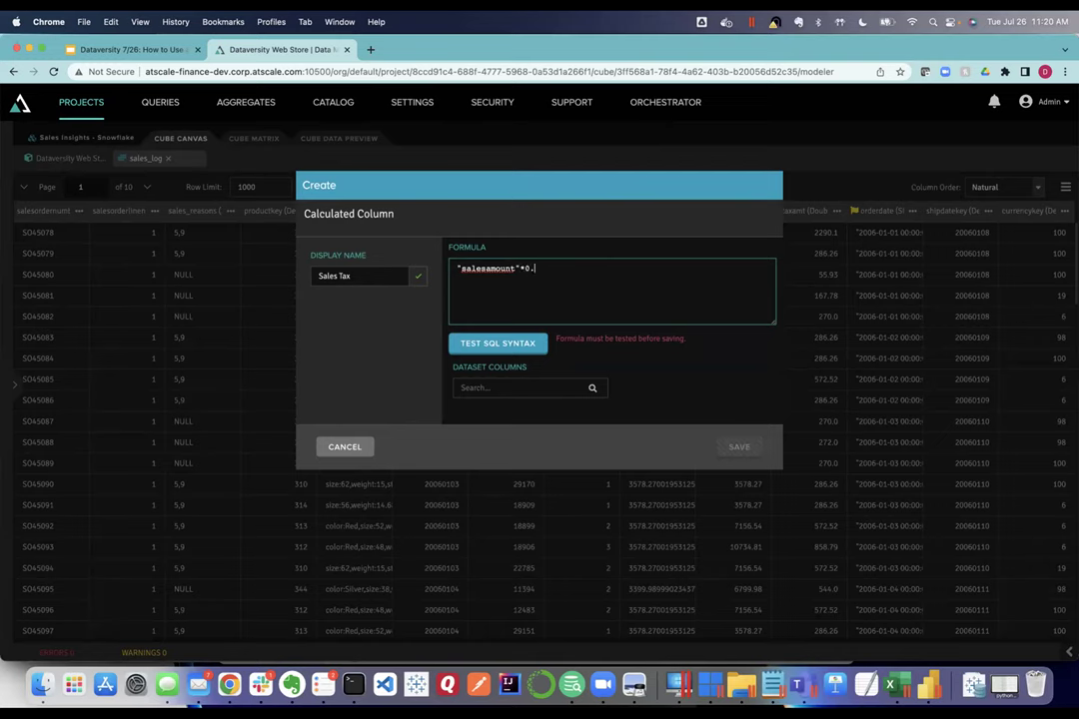
{"action": "left_click", "coordinate": [497, 343]}
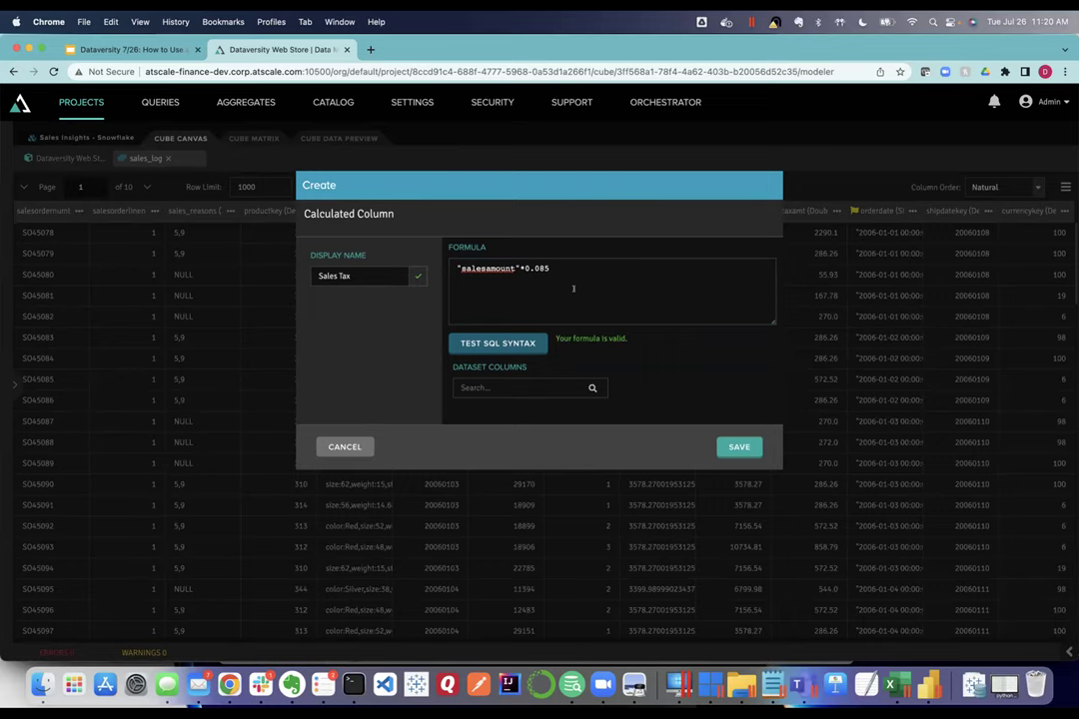
{"action": "left_click", "coordinate": [735, 442]}
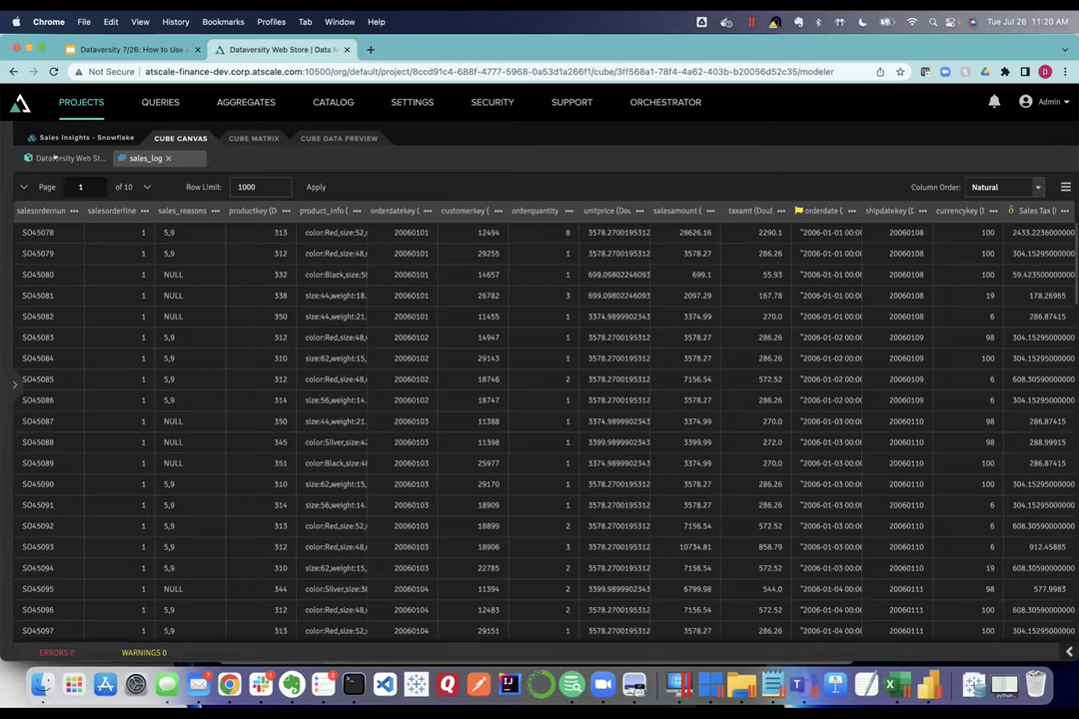
{"action": "left_click", "coordinate": [56, 159]}
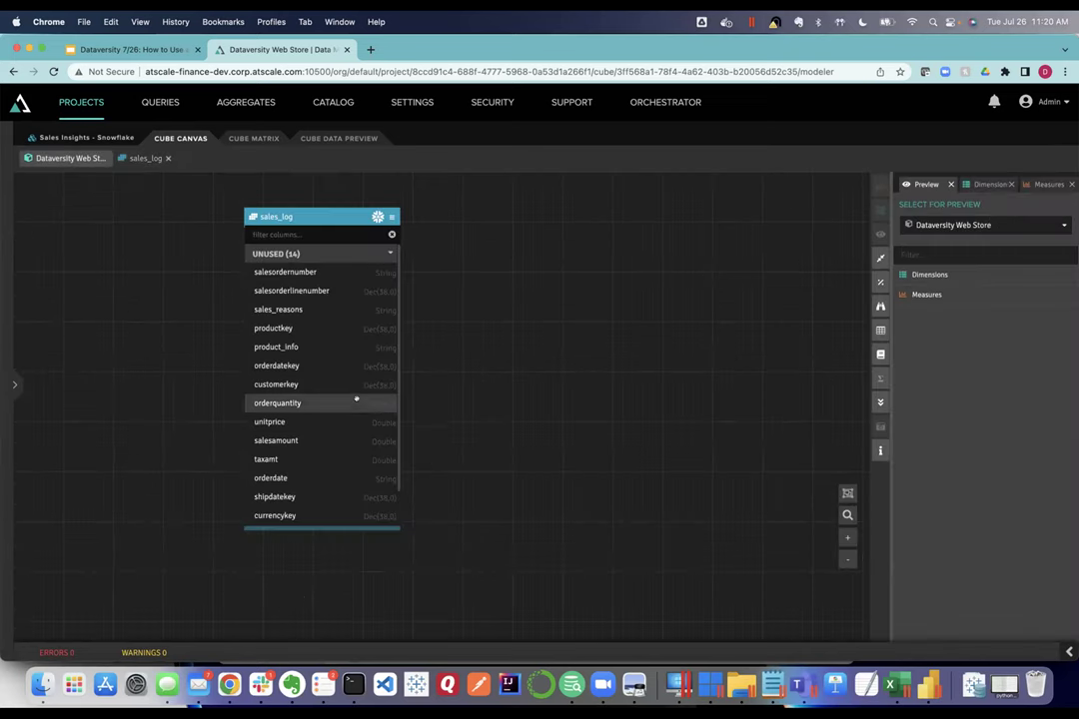
Nudge the sales_log node and drag its Sales Tax column into the cube's Measures list.
{"action": "scroll", "coordinate": [357, 401], "scroll_direction": "down", "scroll_amount": 2}
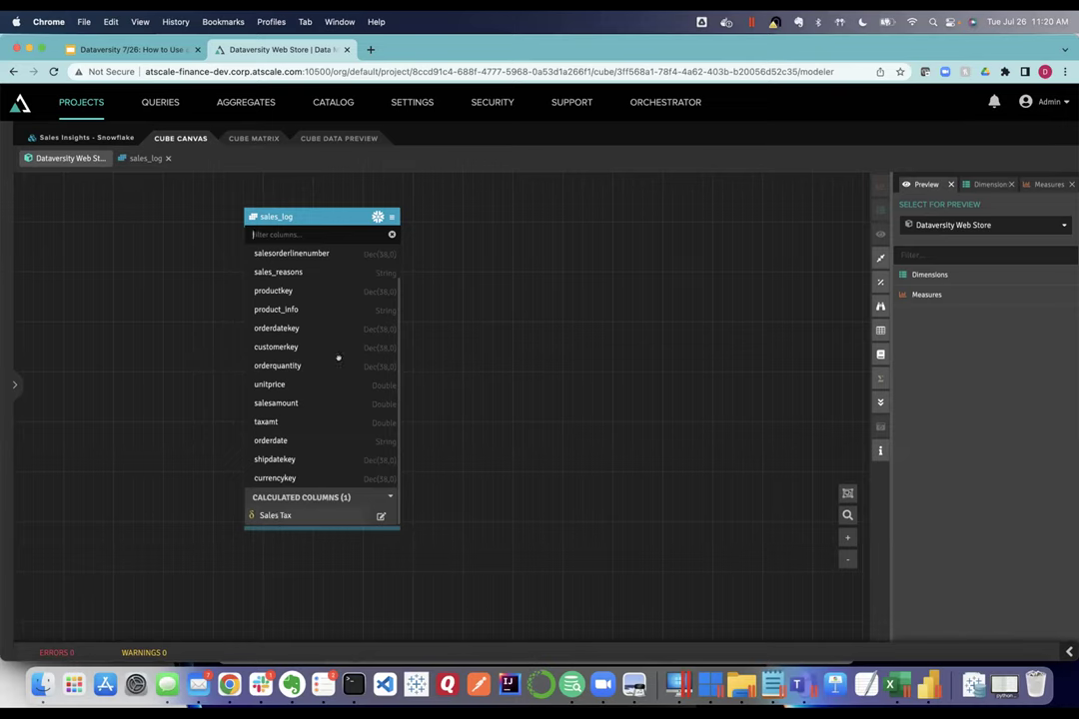
{"action": "left_click_drag", "start_coordinate": [326, 209], "coordinate": [283, 197]}
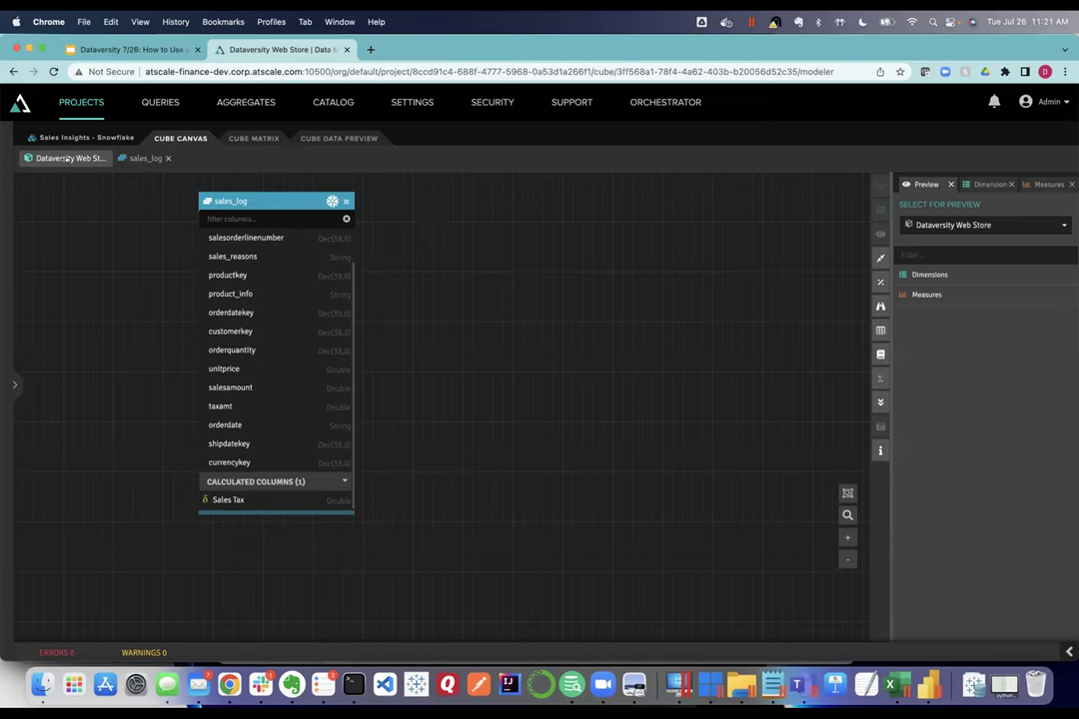
{"action": "left_click", "coordinate": [1047, 184]}
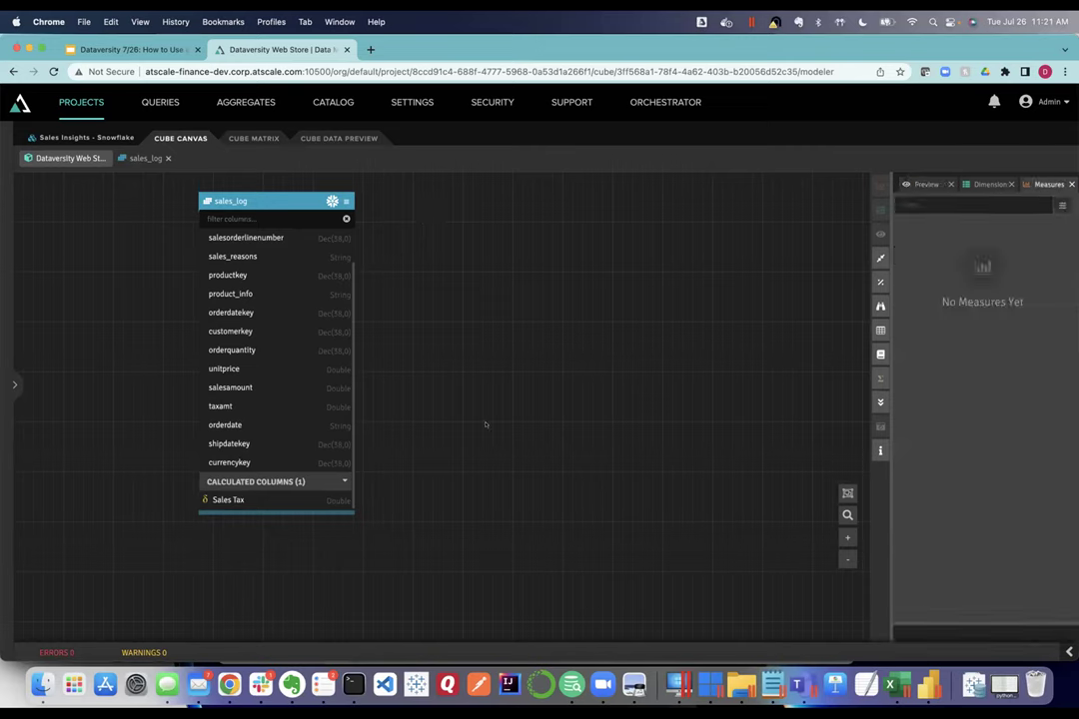
{"action": "left_click_drag", "start_coordinate": [228, 499], "coordinate": [967, 358]}
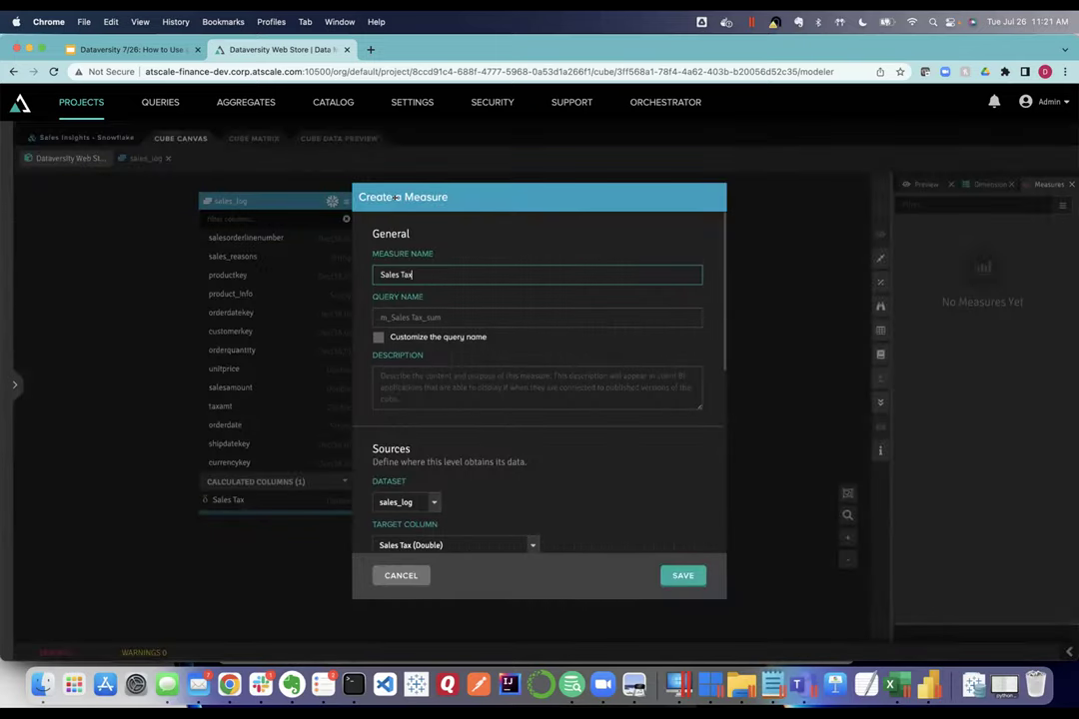
Save the Sales Tax measure with Sum aggregation in the Sales Metrics folder.
{"action": "scroll", "coordinate": [473, 317], "scroll_direction": "down", "scroll_amount": 5}
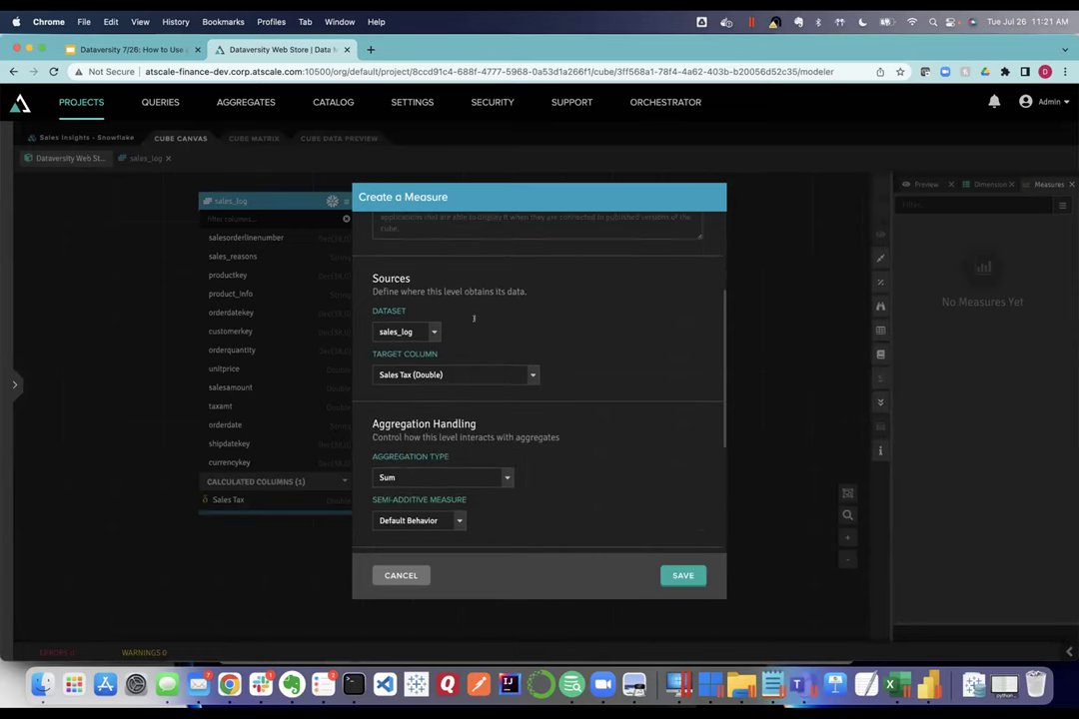
{"action": "scroll", "coordinate": [473, 319], "scroll_direction": "down", "scroll_amount": 2}
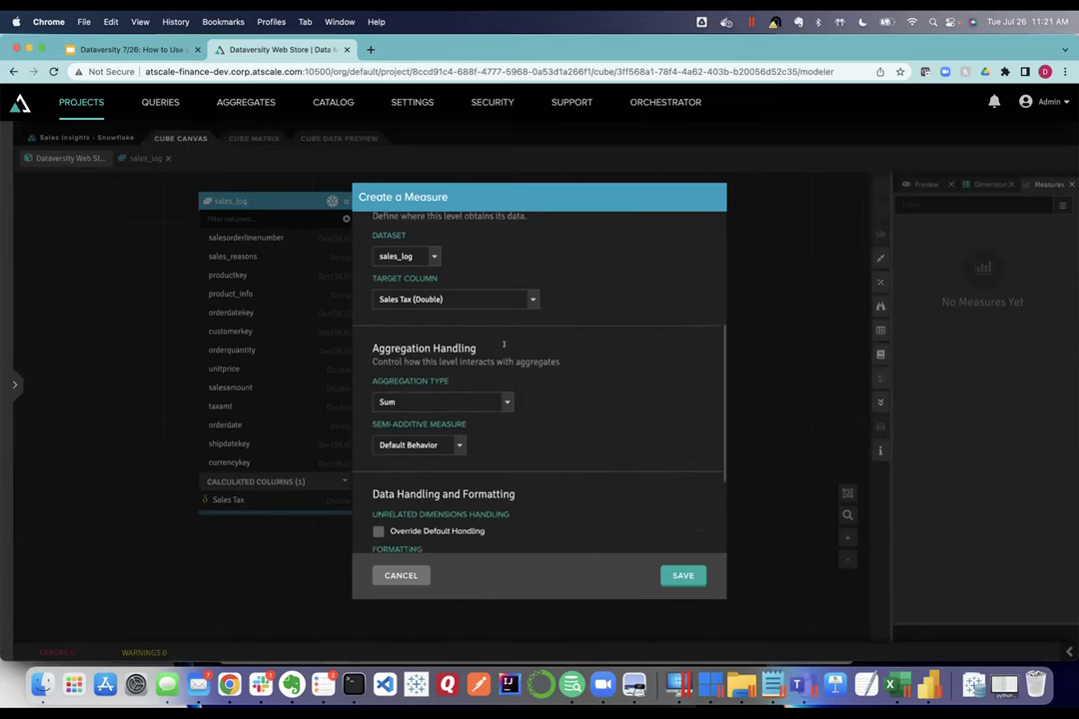
{"action": "scroll", "coordinate": [503, 344], "scroll_direction": "down", "scroll_amount": 1}
{"action": "left_click", "coordinate": [506, 355]}
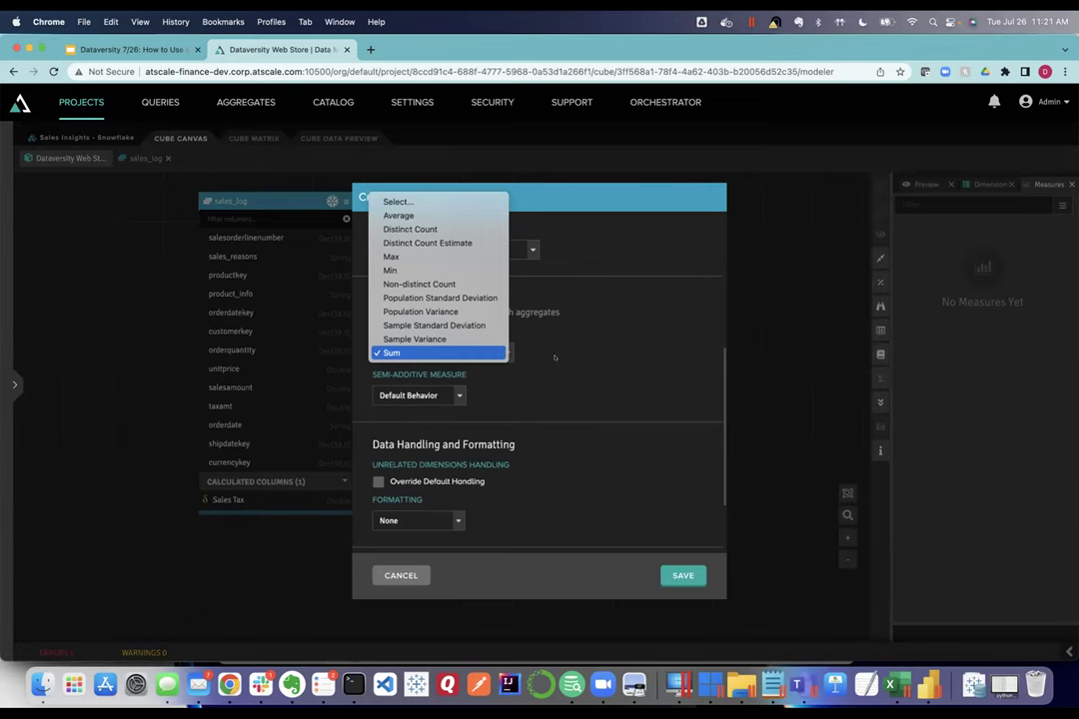
{"action": "left_click", "coordinate": [555, 358]}
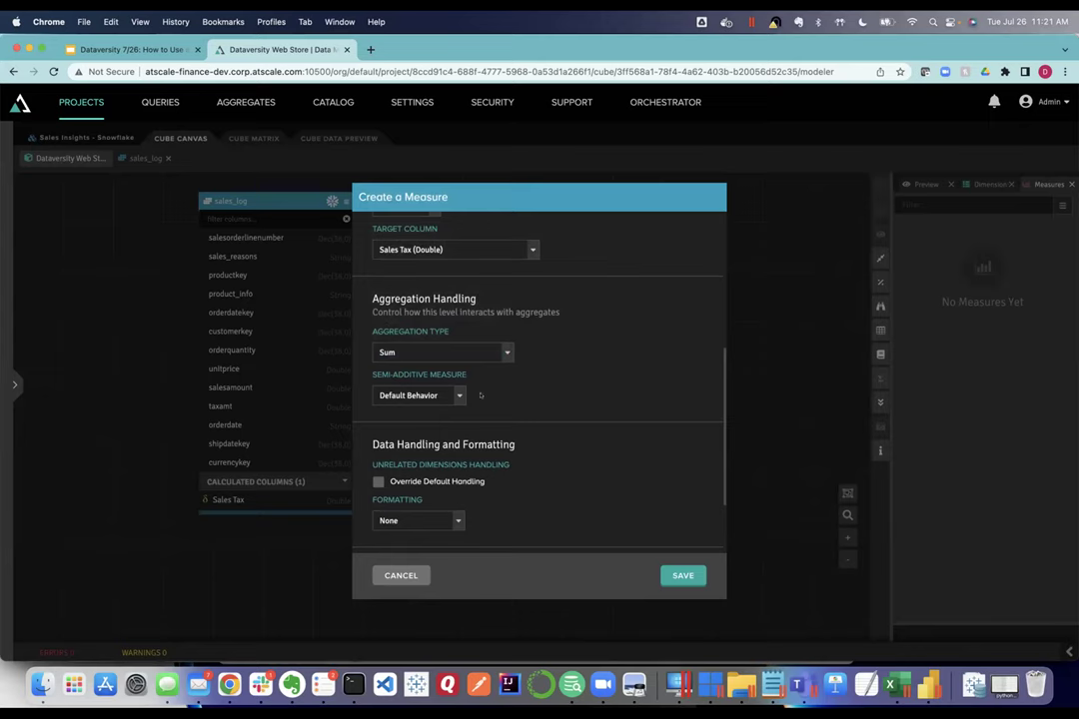
{"action": "scroll", "coordinate": [481, 396], "scroll_direction": "down", "scroll_amount": 2}
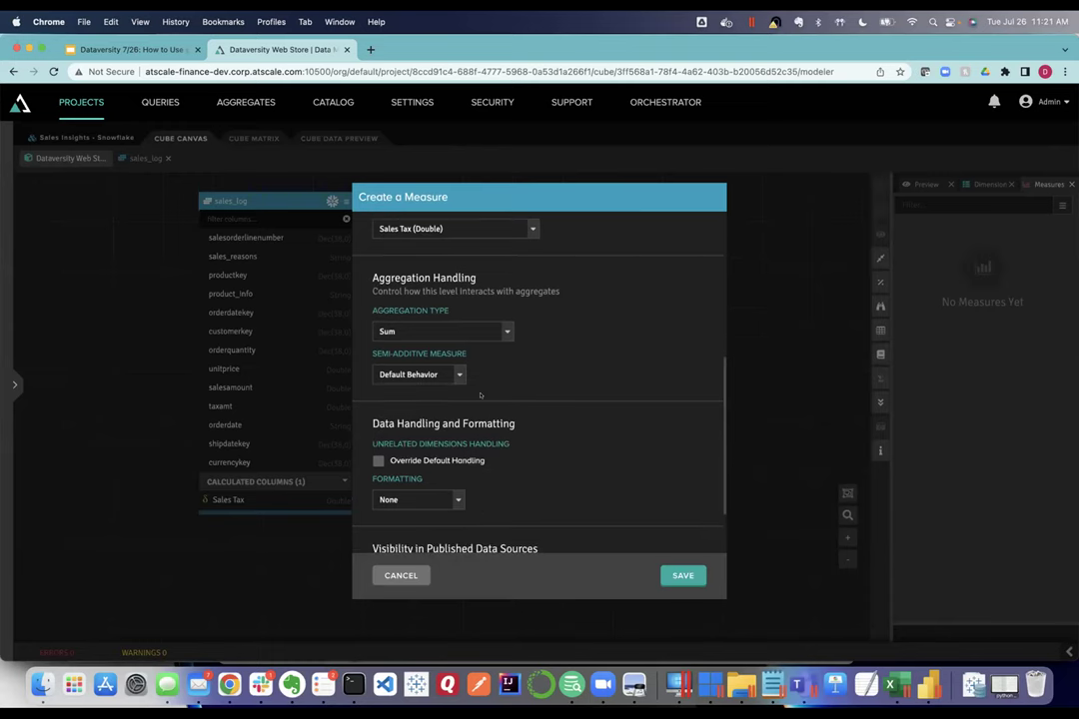
{"action": "scroll", "coordinate": [481, 396], "scroll_direction": "down", "scroll_amount": 1}
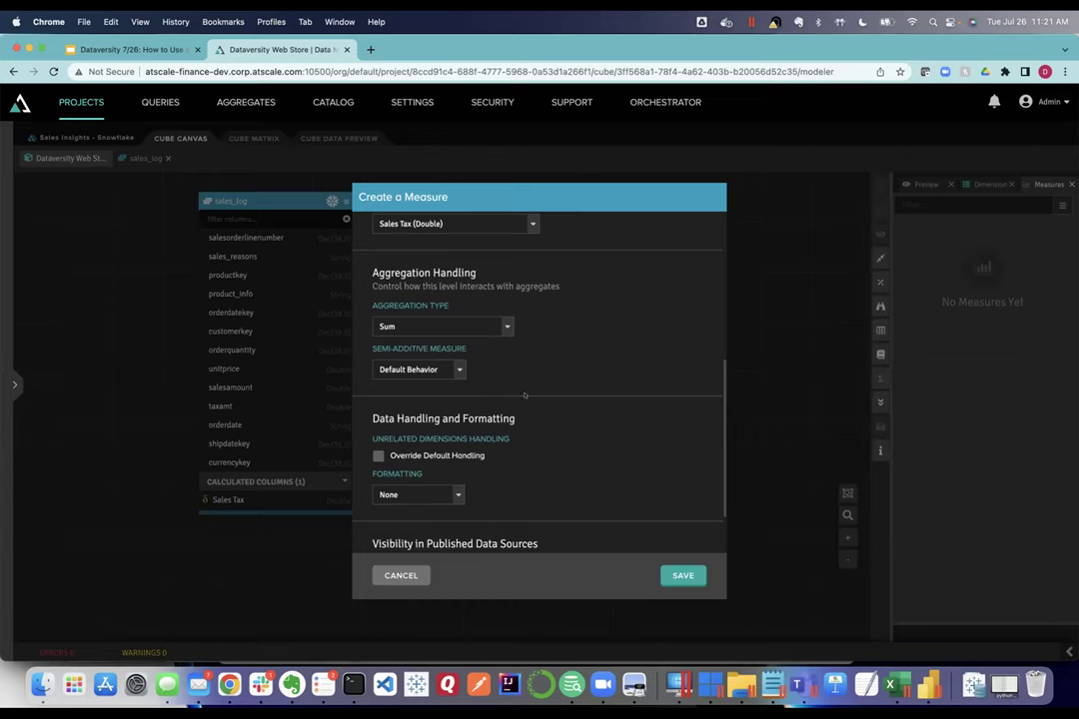
{"action": "scroll", "coordinate": [525, 396], "scroll_direction": "down", "scroll_amount": 5}
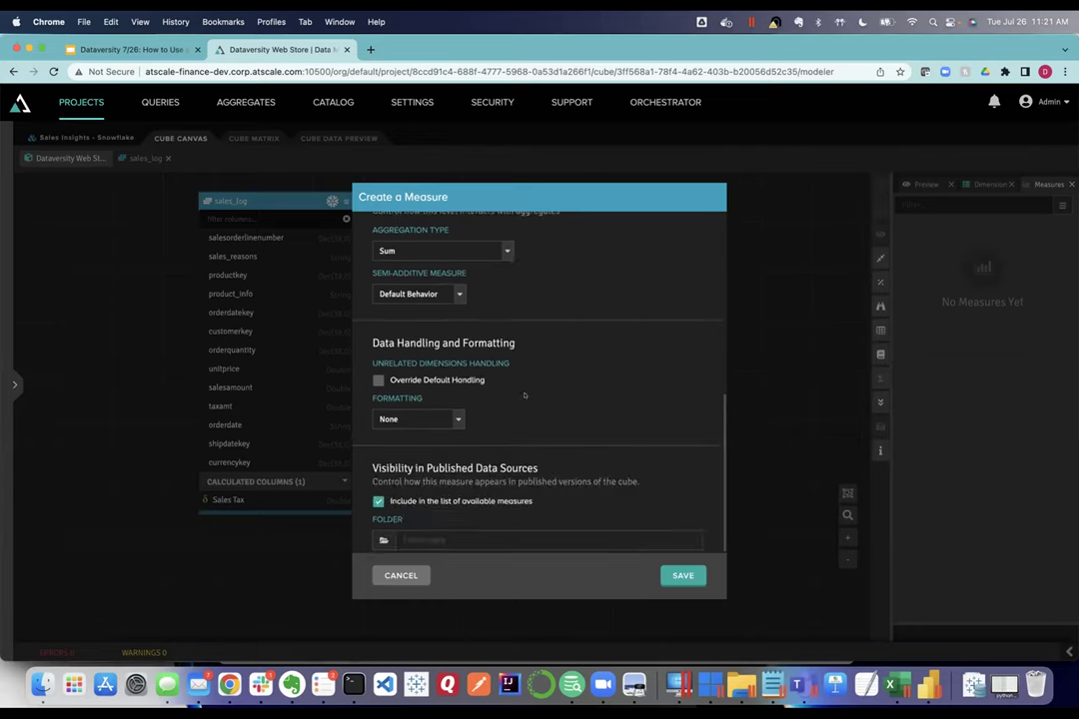
{"action": "left_click", "coordinate": [460, 528]}
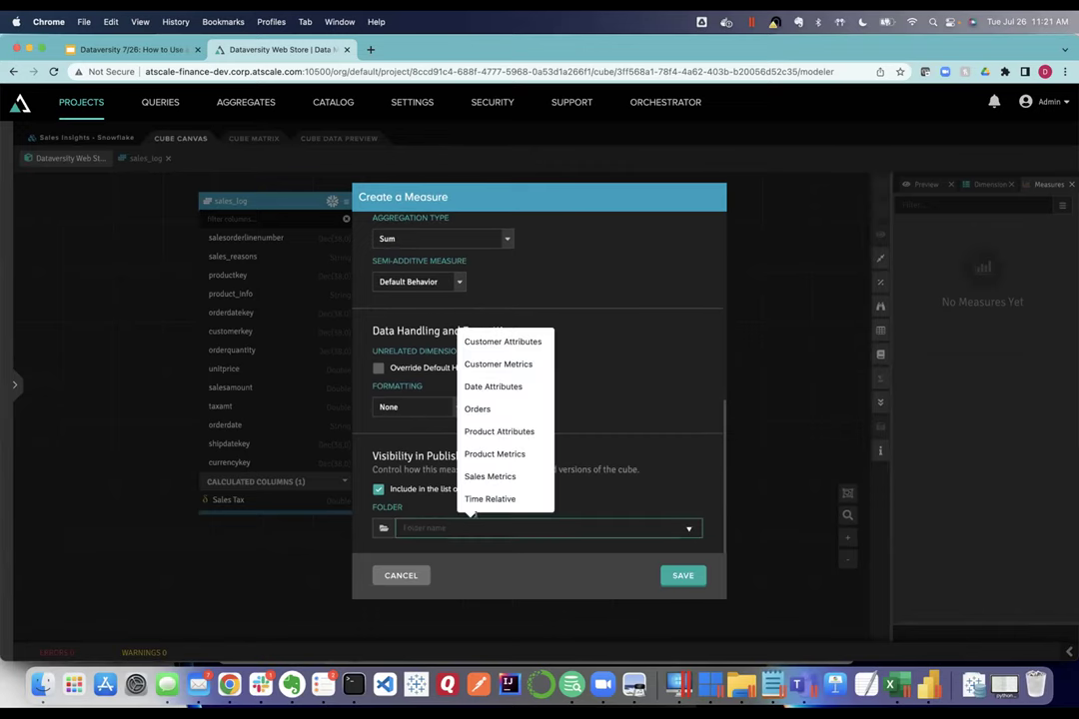
{"action": "left_click", "coordinate": [489, 476]}
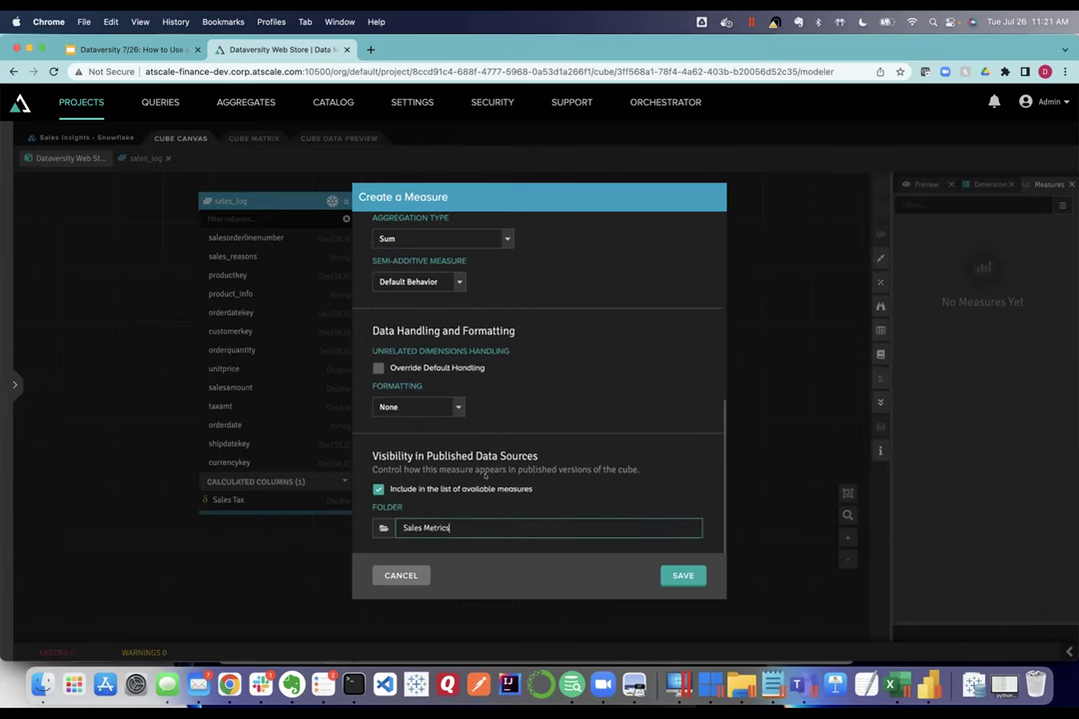
{"action": "left_click", "coordinate": [684, 576]}
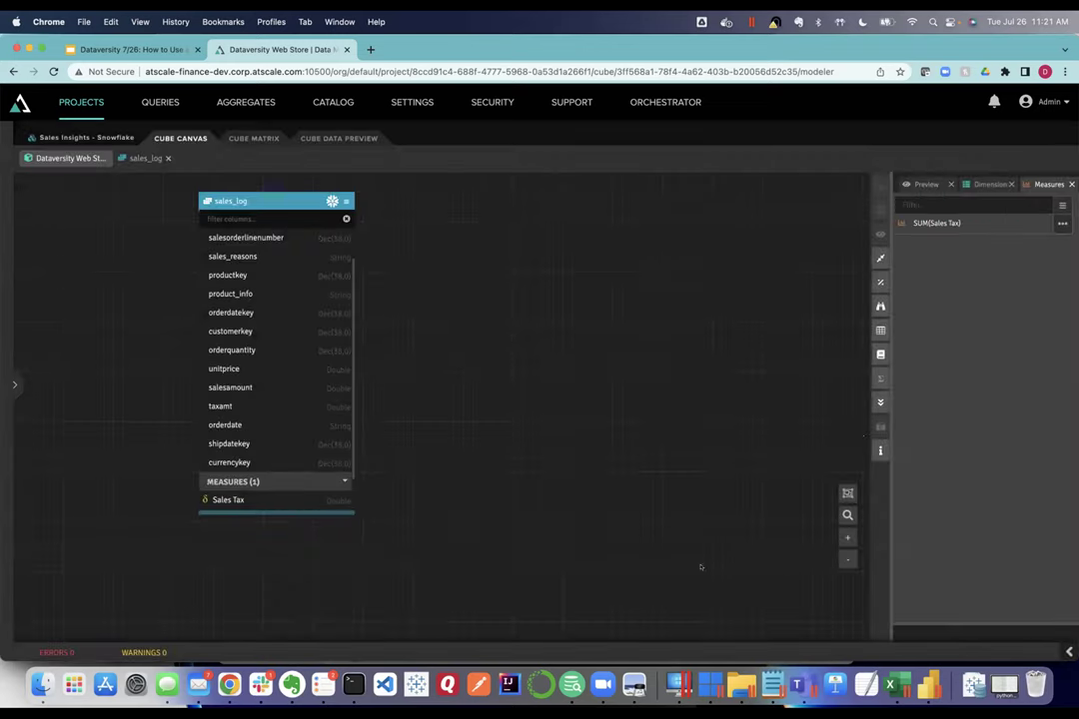
{"action": "left_click", "coordinate": [926, 184]}
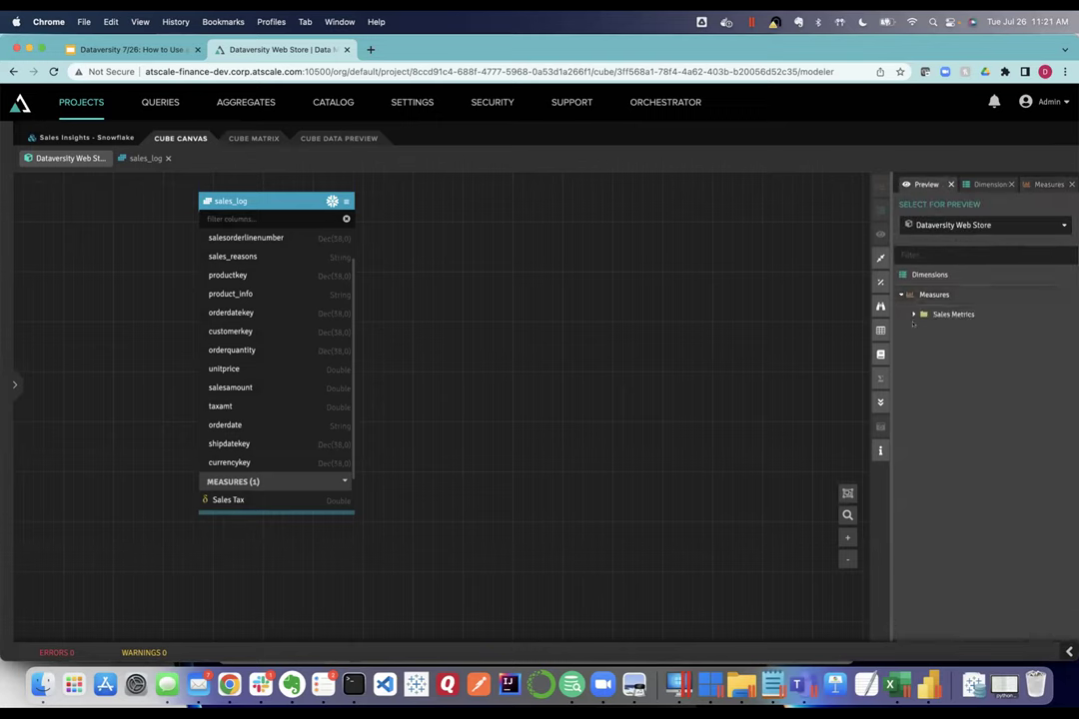
Create a Sales Amount measure from salesamount, filed under Sales Metrics.
{"action": "left_click", "coordinate": [915, 313]}
{"action": "left_click", "coordinate": [1050, 184]}
{"action": "left_click_drag", "start_coordinate": [230, 388], "coordinate": [964, 291]}
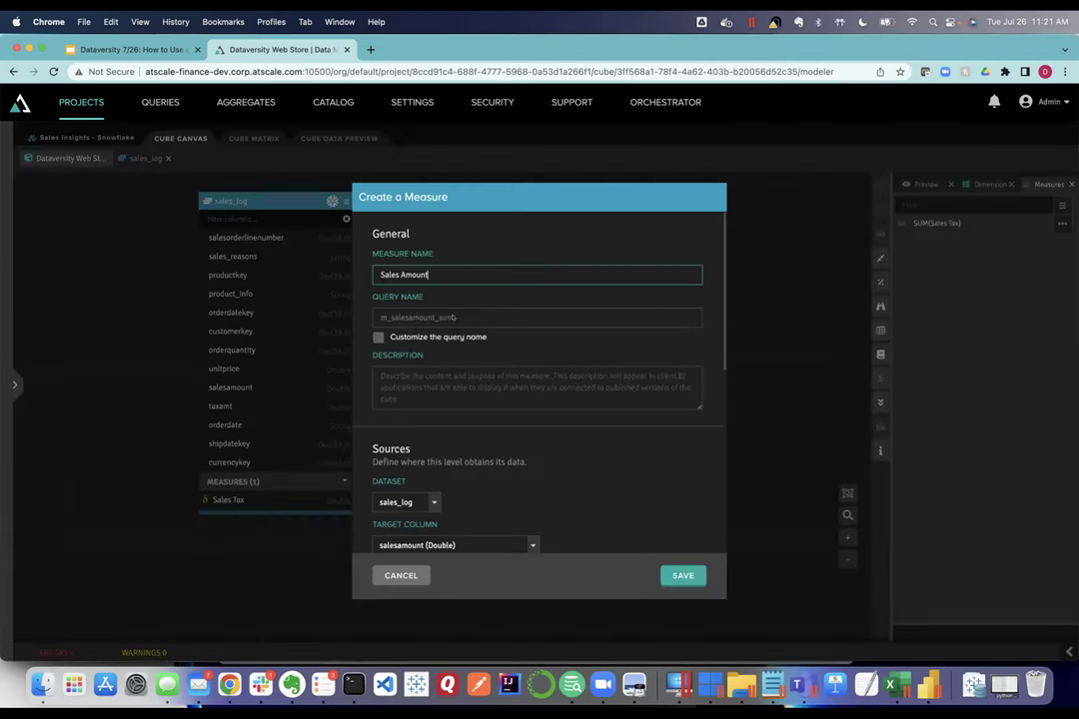
{"action": "left_click_drag", "start_coordinate": [463, 275], "coordinate": [379, 275]}
{"action": "scroll", "coordinate": [535, 436], "scroll_direction": "down", "scroll_amount": 1}
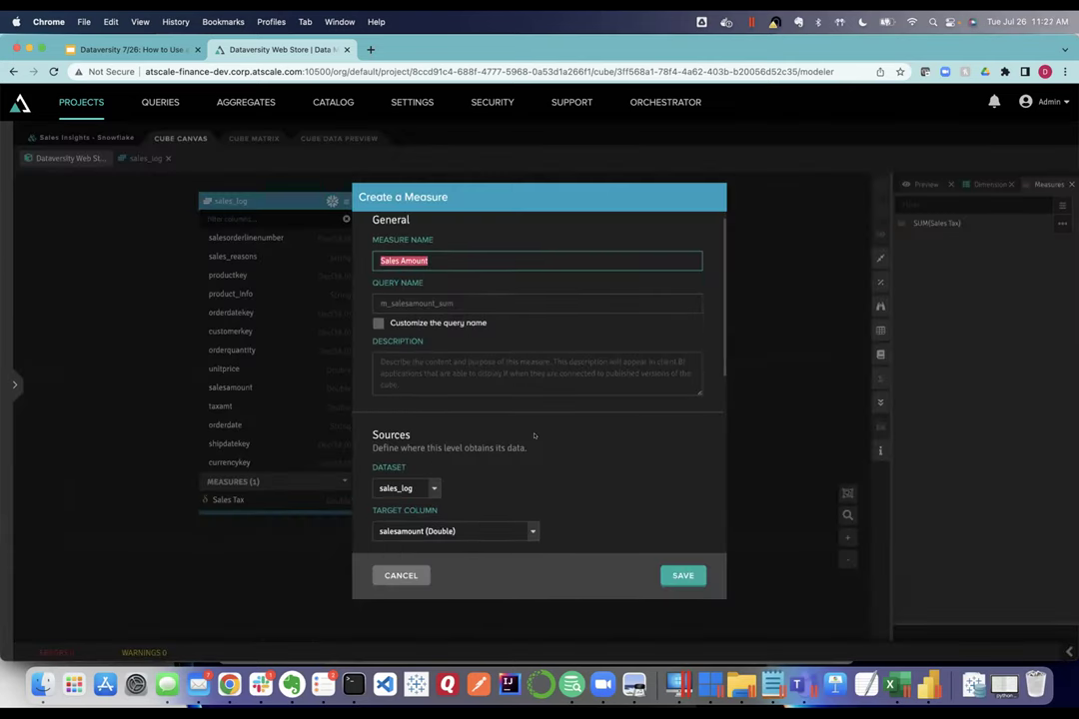
{"action": "scroll", "coordinate": [535, 436], "scroll_direction": "down", "scroll_amount": 5}
{"action": "left_click", "coordinate": [452, 526]}
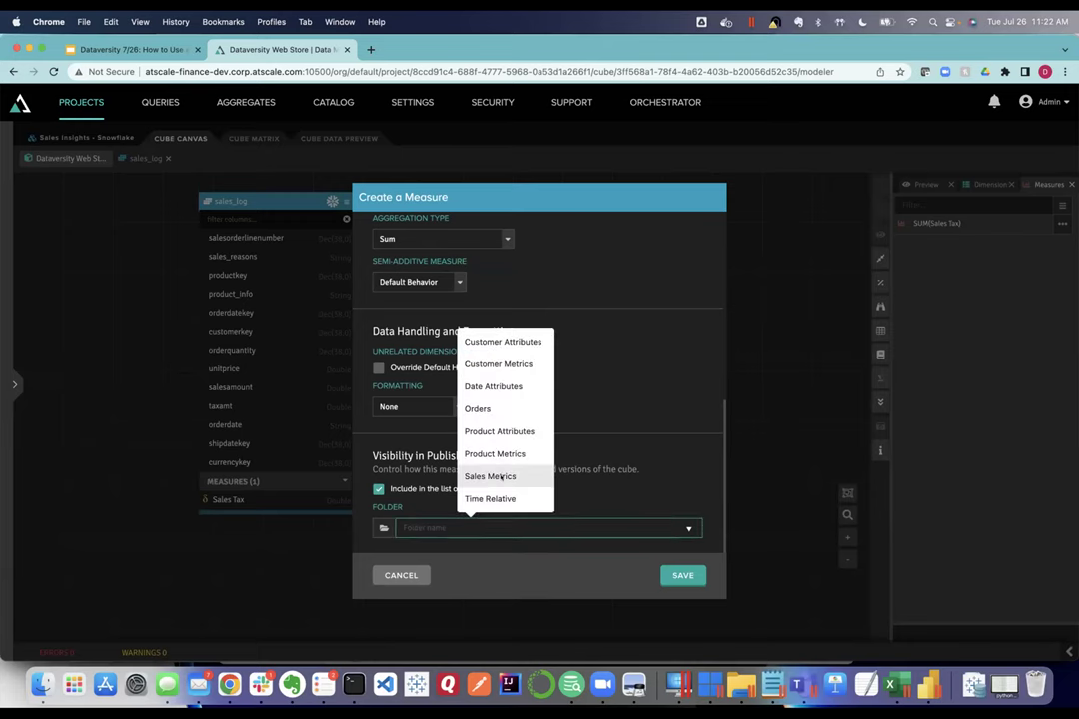
{"action": "left_click", "coordinate": [490, 477]}
{"action": "left_click", "coordinate": [676, 576]}
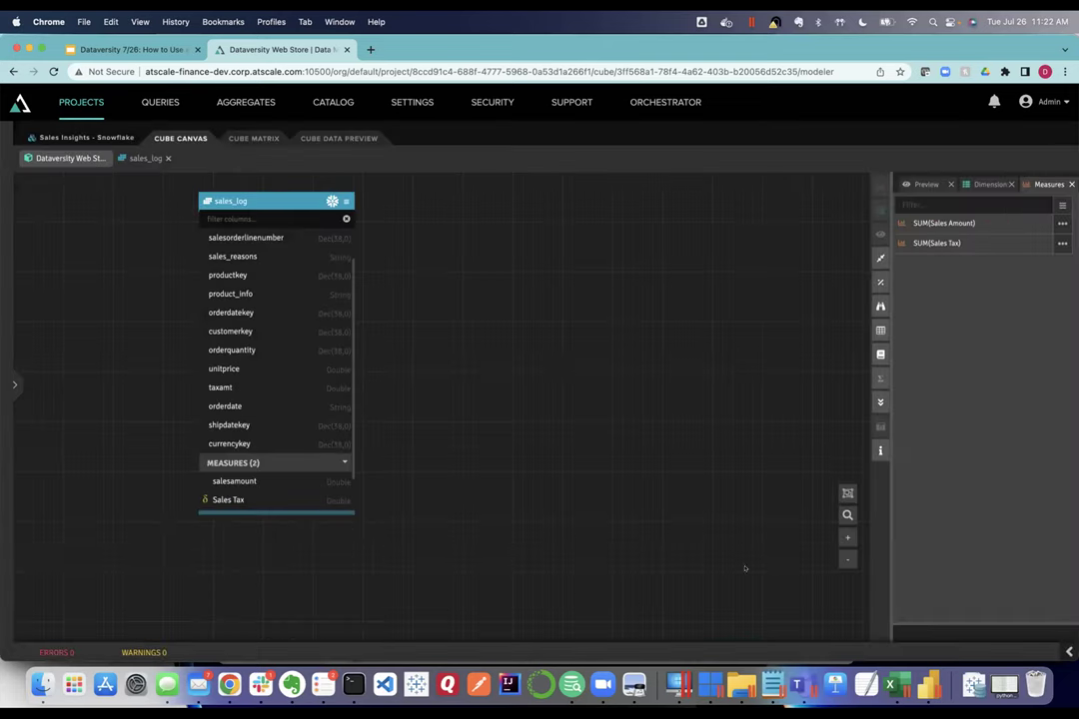
Create an Order Quantity measure from orderquantity in Sales Metrics and move sales_log lower.
{"action": "left_click_drag", "start_coordinate": [258, 349], "coordinate": [966, 299]}
{"action": "scroll", "coordinate": [461, 517], "scroll_direction": "down", "scroll_amount": 5}
{"action": "left_click", "coordinate": [460, 518]}
{"action": "left_click", "coordinate": [490, 477]}
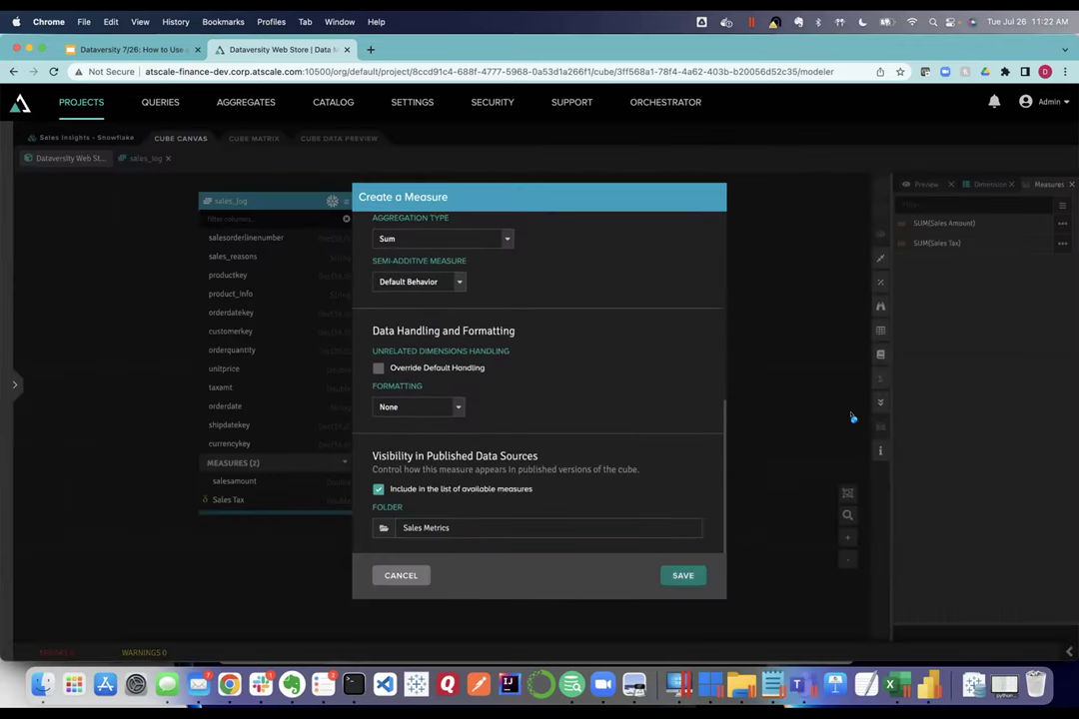
{"action": "key", "text": "Return"}
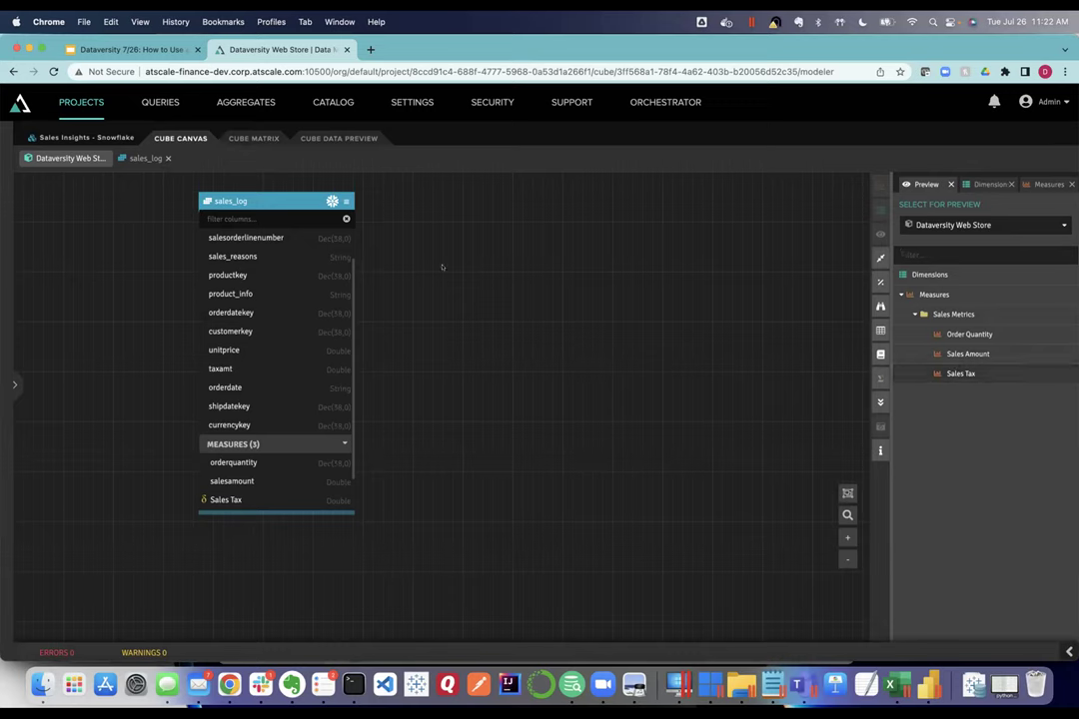
{"action": "left_click_drag", "start_coordinate": [281, 199], "coordinate": [217, 244]}
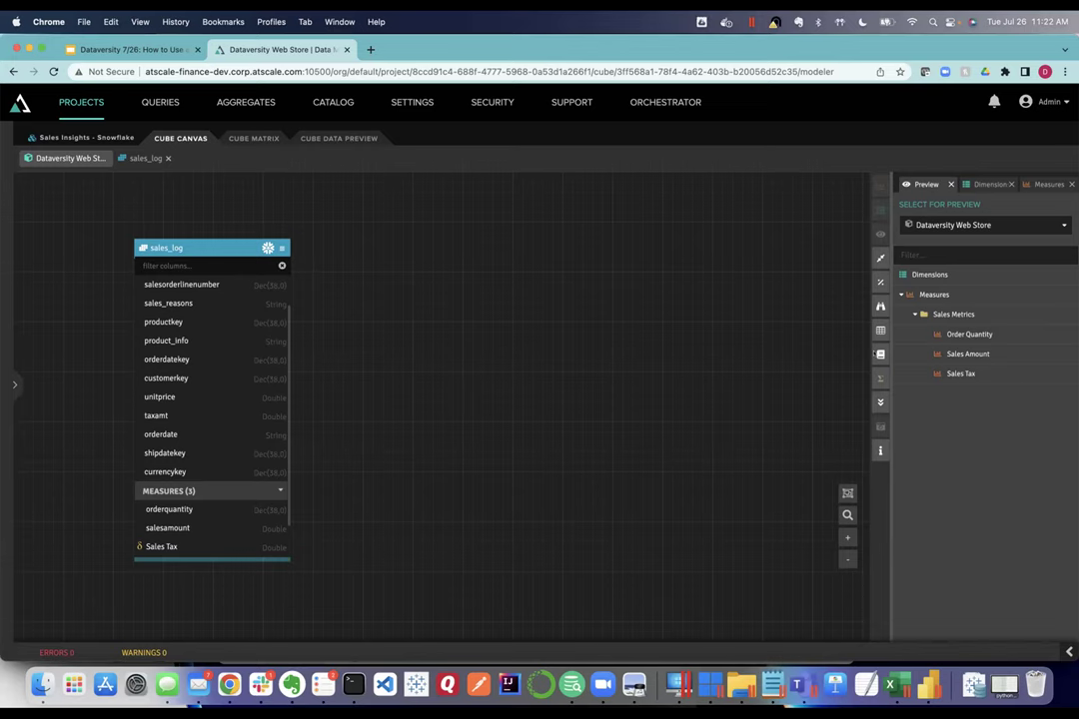
Filter the Library to dimensions and place Customer and Product dimensions on the canvas.
{"action": "left_click", "coordinate": [878, 354]}
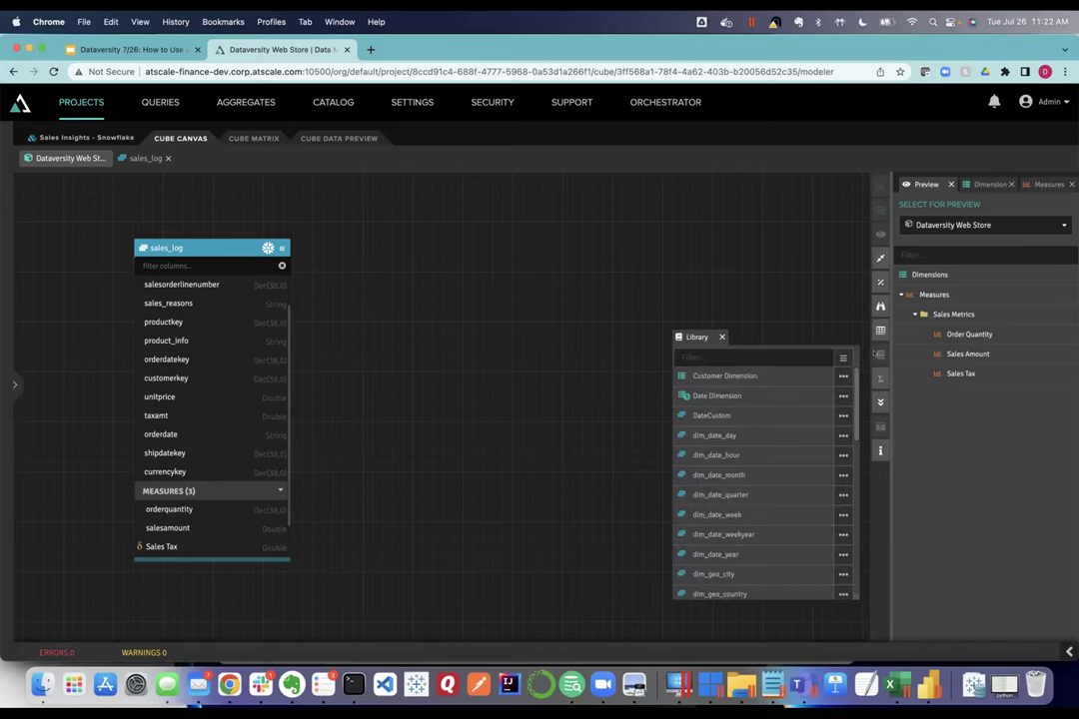
{"action": "left_click", "coordinate": [839, 356]}
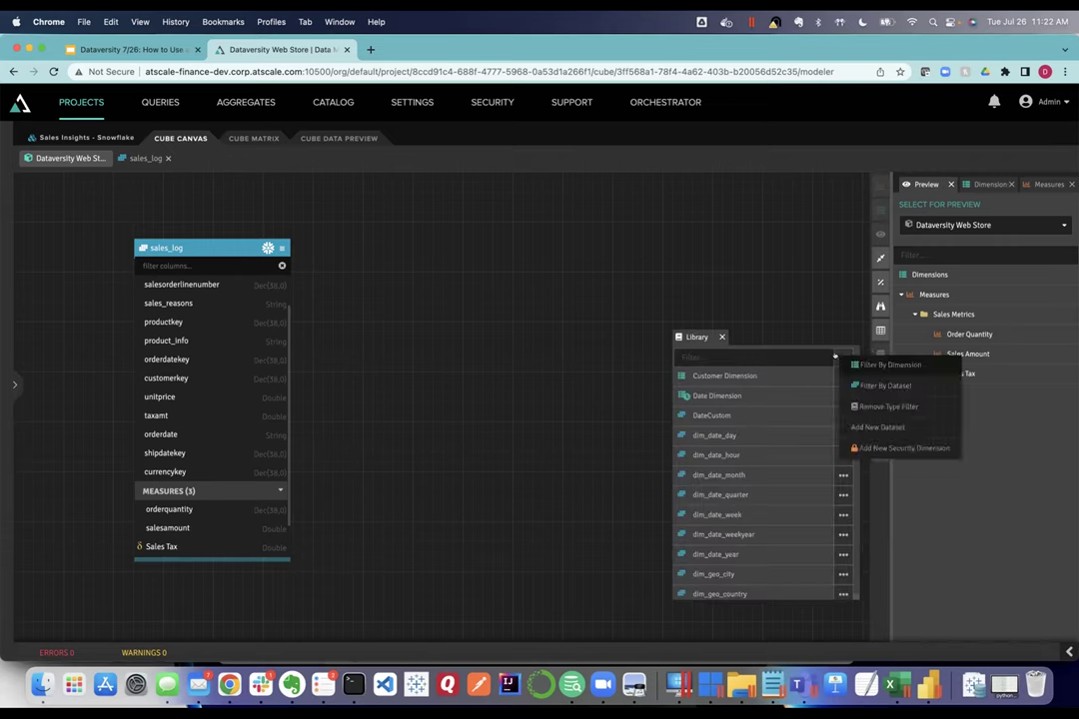
{"action": "left_click", "coordinate": [872, 364]}
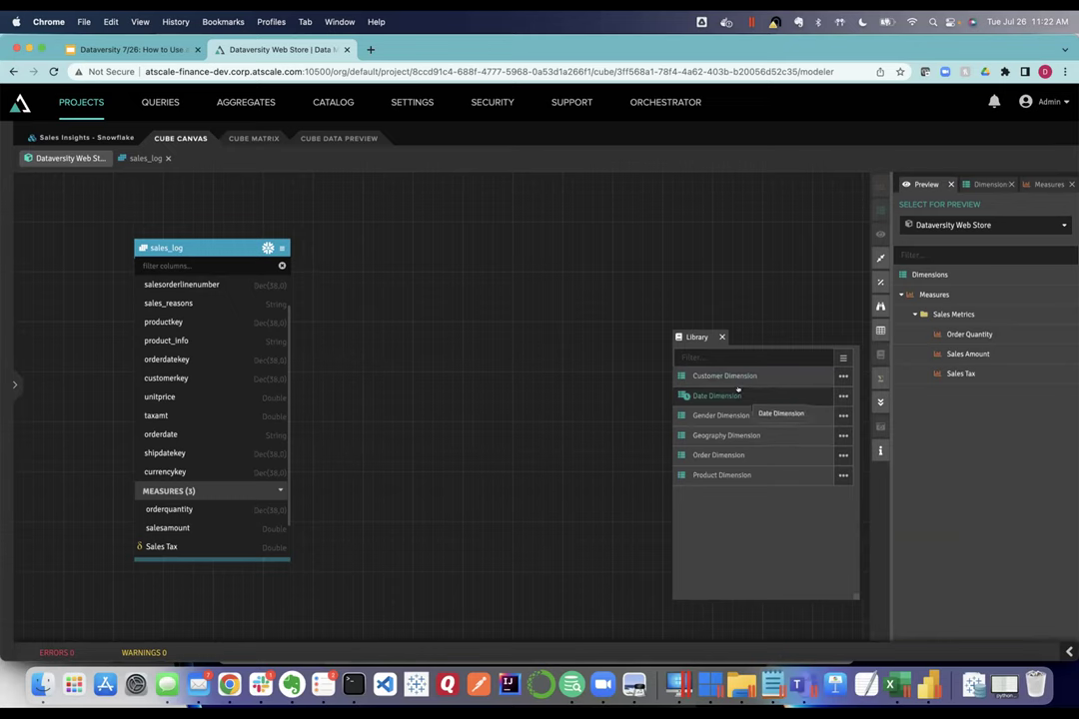
{"action": "left_click_drag", "start_coordinate": [733, 377], "coordinate": [413, 206]}
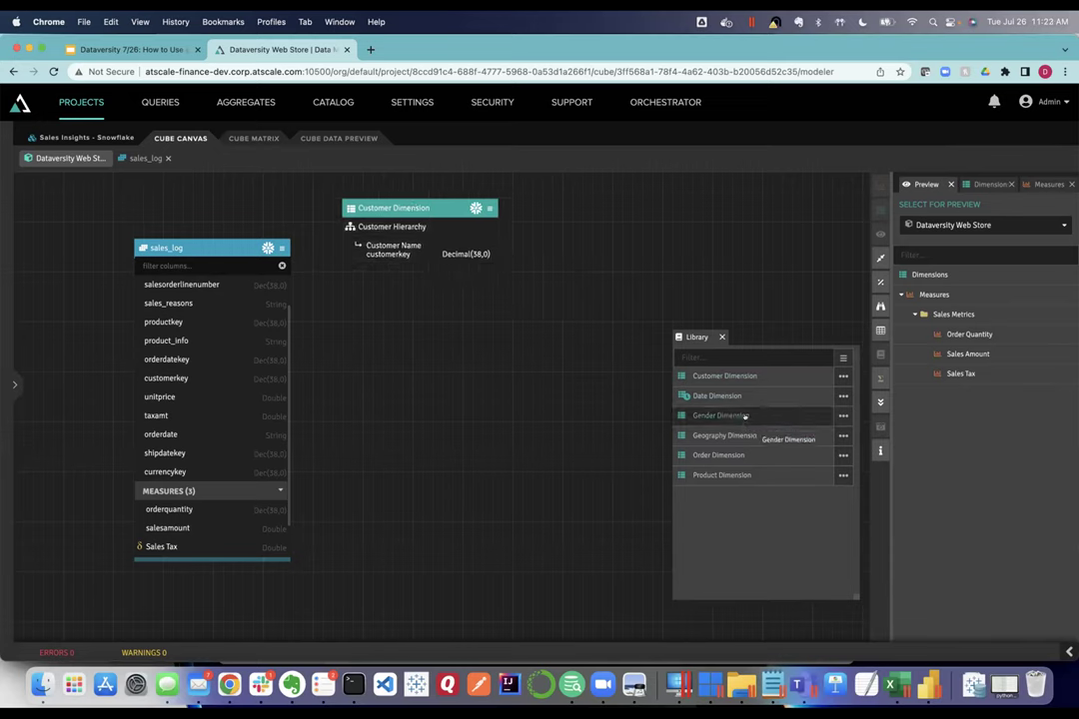
{"action": "left_click_drag", "start_coordinate": [723, 474], "coordinate": [404, 298]}
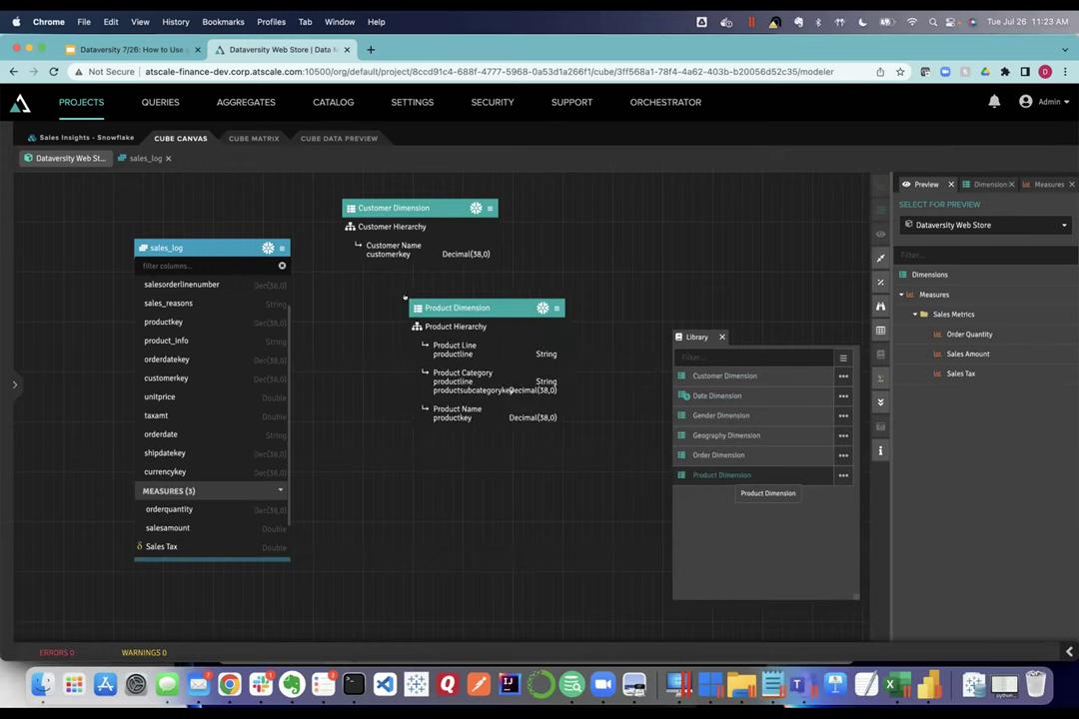
Add the Date Dimension, then link sales_log customerkey to the Customer Dimension.
{"action": "left_click_drag", "start_coordinate": [705, 396], "coordinate": [606, 217]}
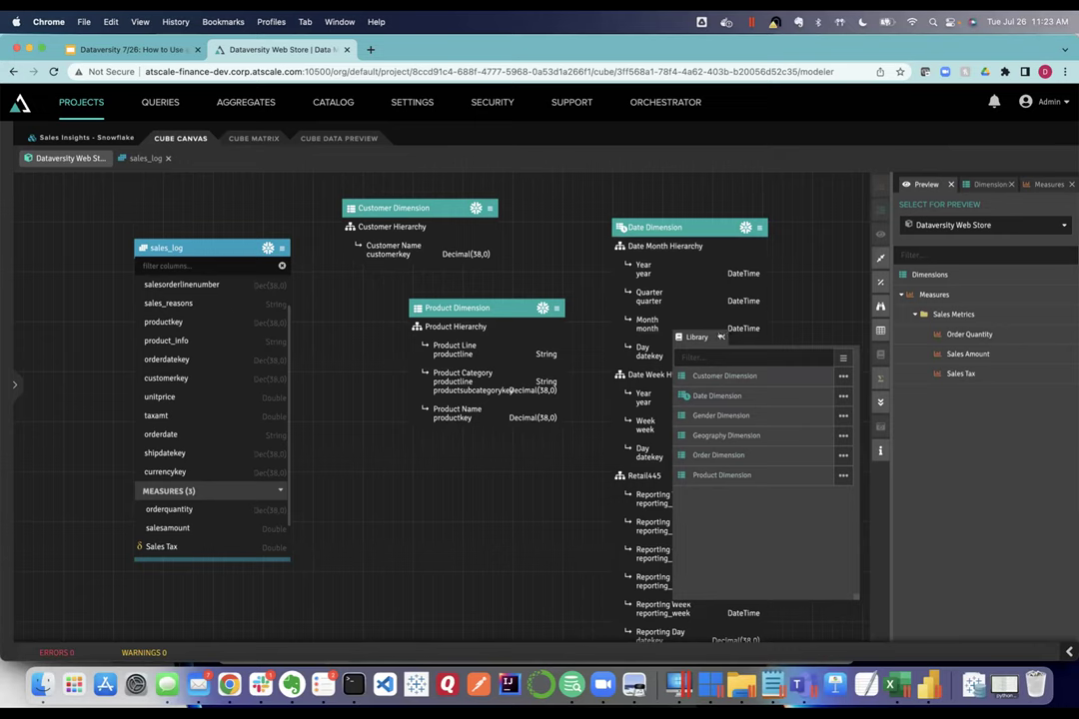
{"action": "left_click", "coordinate": [721, 336]}
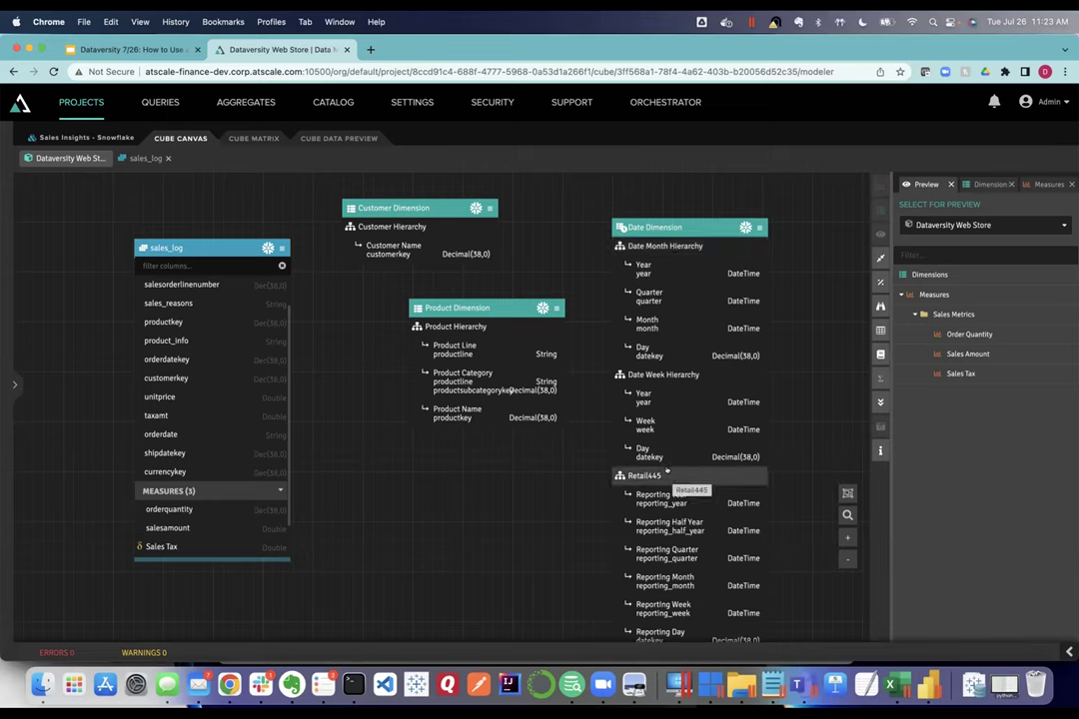
{"action": "left_click_drag", "start_coordinate": [692, 228], "coordinate": [686, 195]}
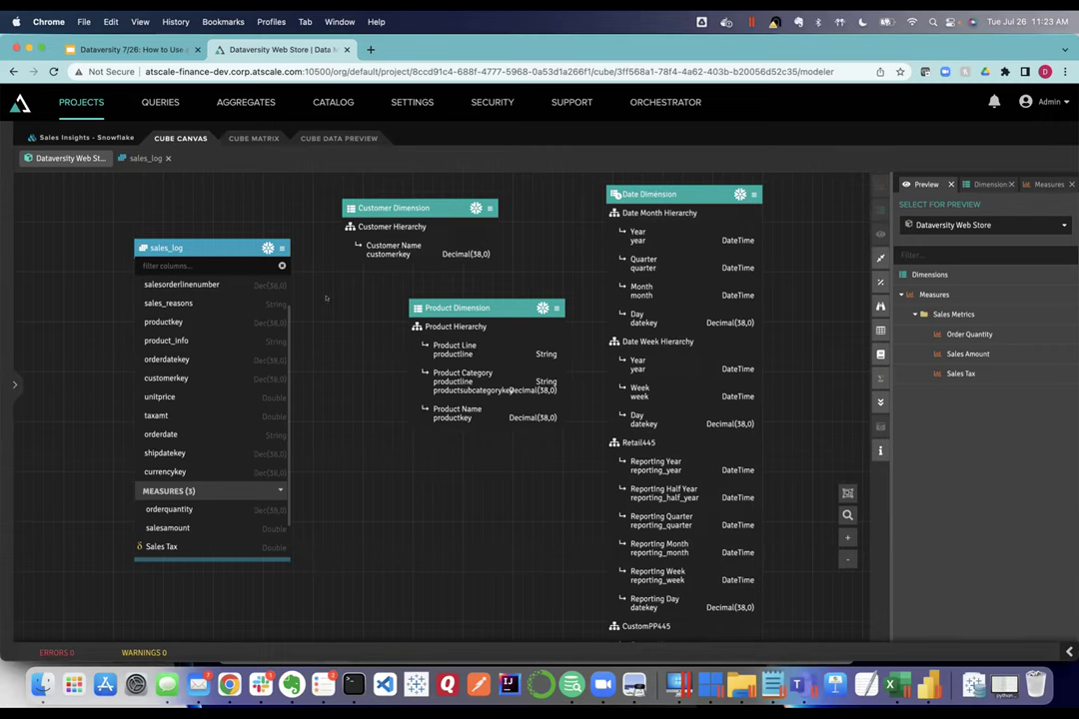
{"action": "left_click_drag", "start_coordinate": [175, 377], "coordinate": [398, 254]}
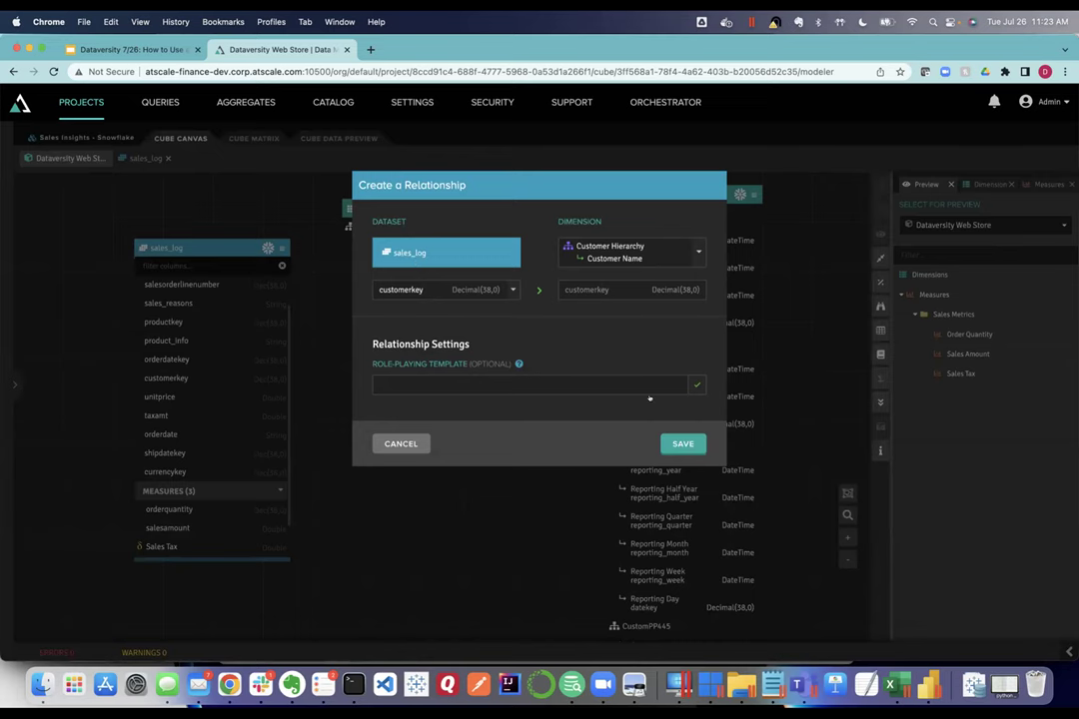
Save the customerkey-to-Customer Name relationship and expand Dimensions > Customer Attributes in the preview.
{"action": "left_click", "coordinate": [676, 442]}
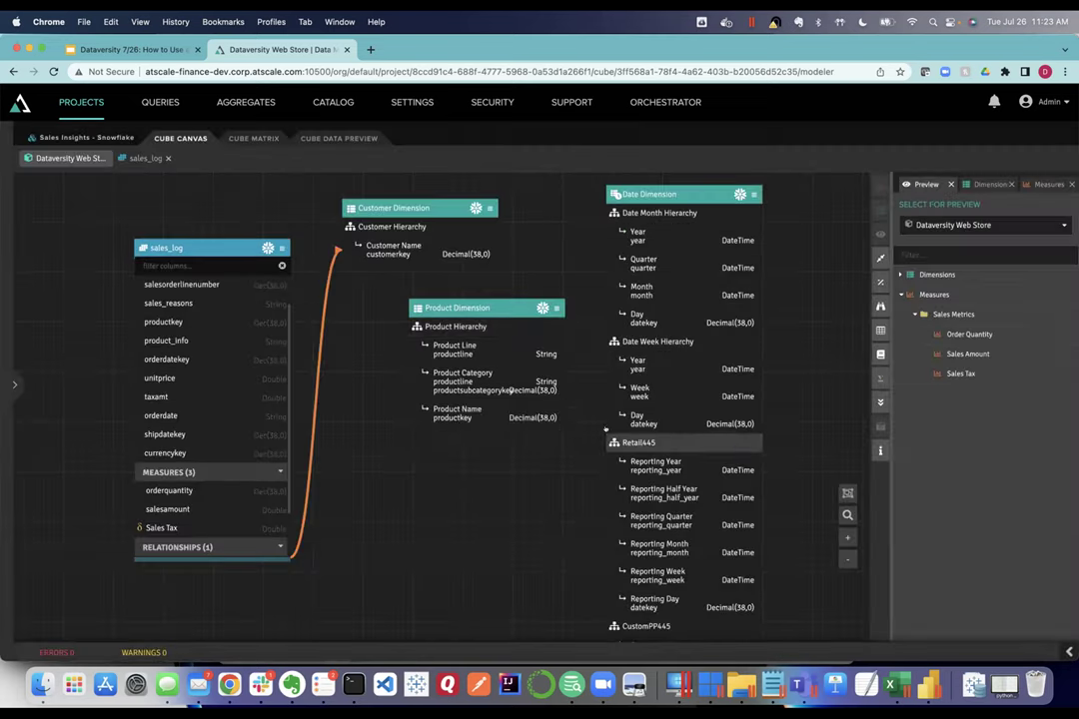
{"action": "left_click", "coordinate": [901, 275]}
{"action": "left_click", "coordinate": [910, 296]}
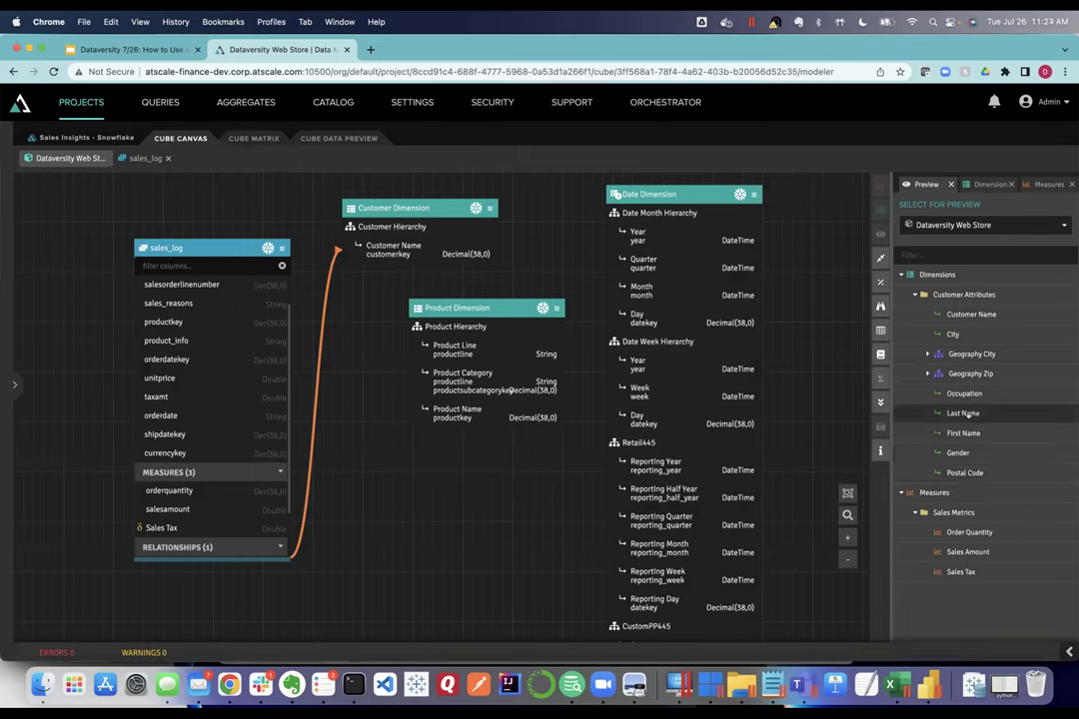
Inspect the Geography City and Geography Zip levels, collapse Customer Attributes, and nudge the Customer Dimension box.
{"action": "left_click", "coordinate": [921, 354]}
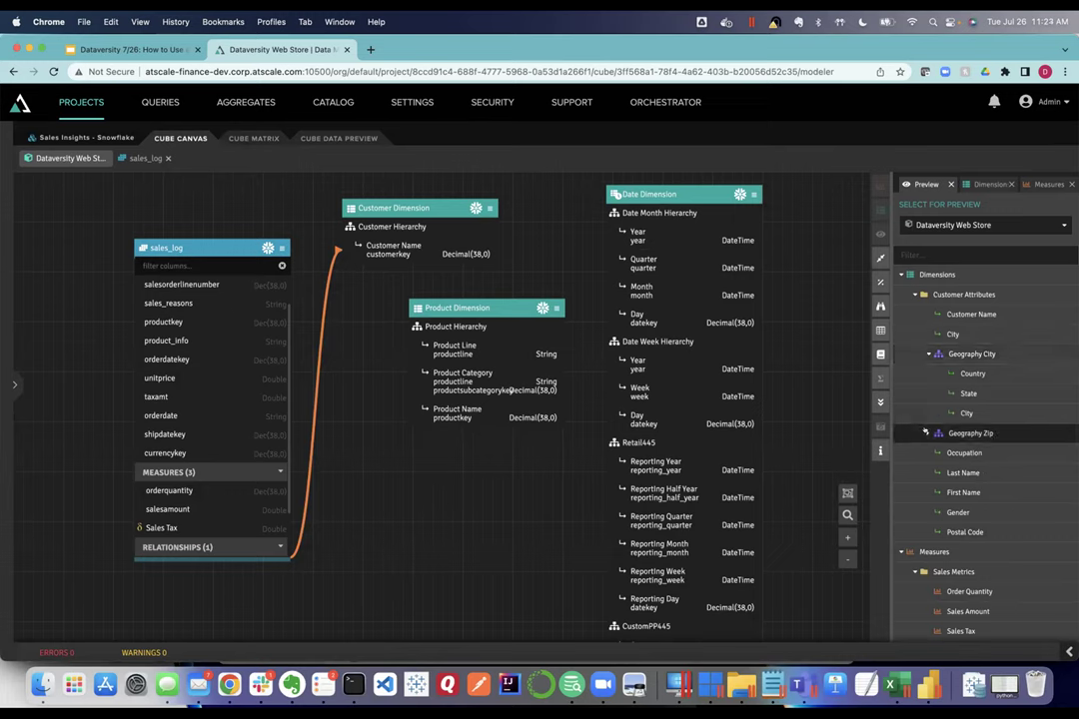
{"action": "left_click", "coordinate": [926, 433]}
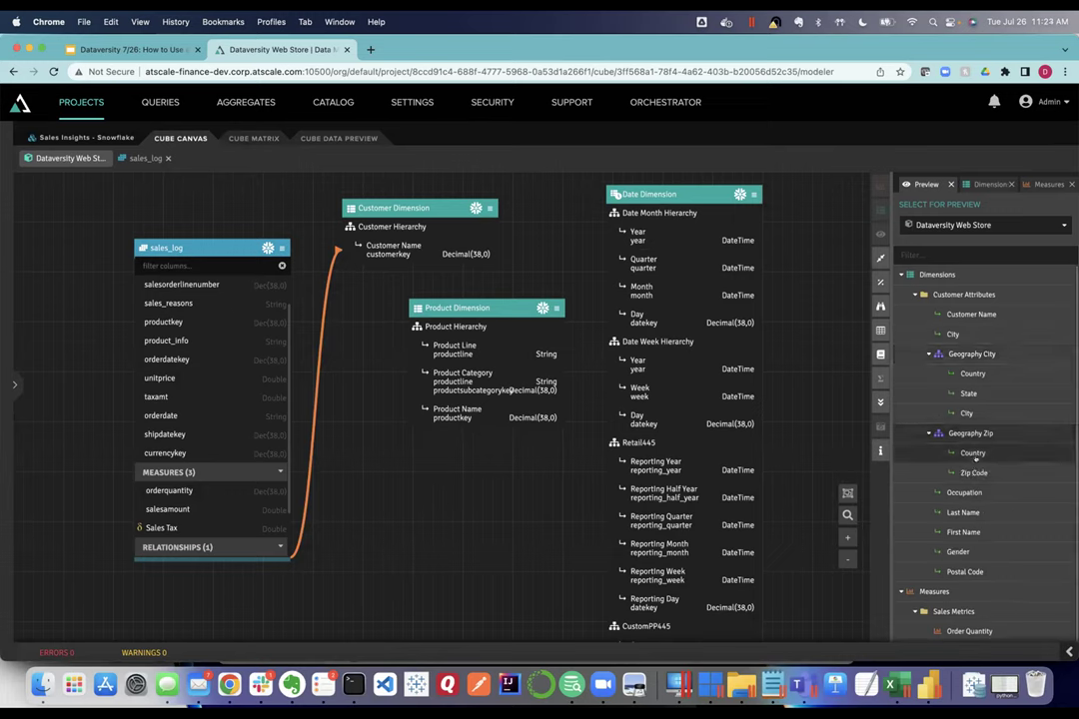
{"action": "left_click", "coordinate": [926, 432]}
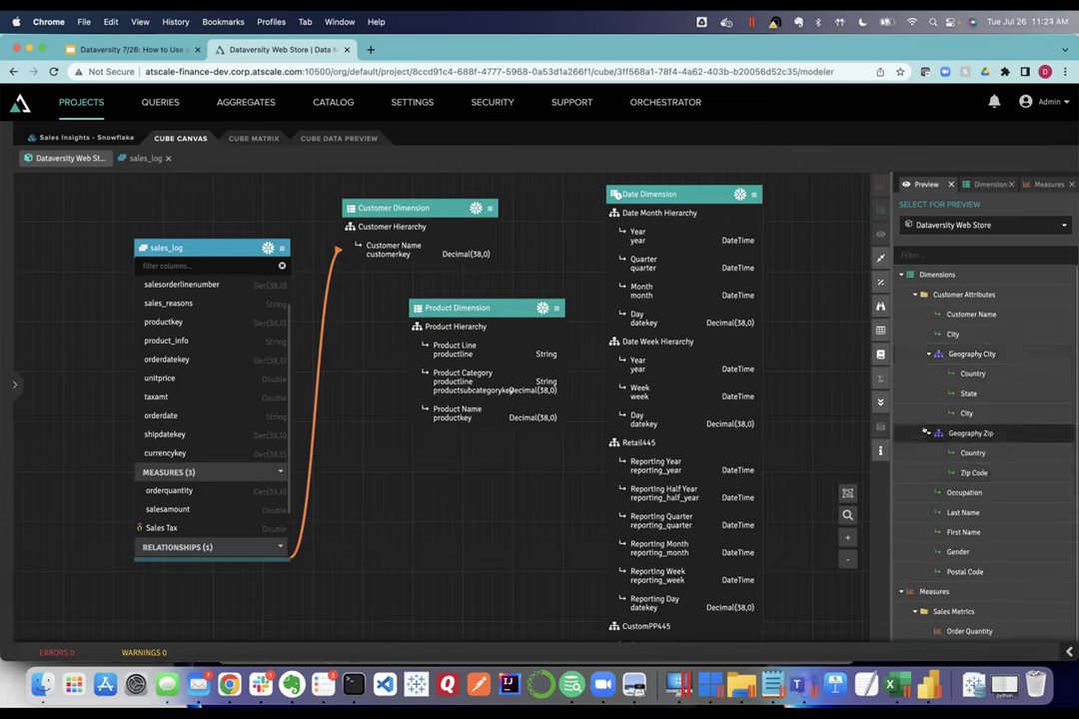
{"action": "left_click", "coordinate": [915, 295]}
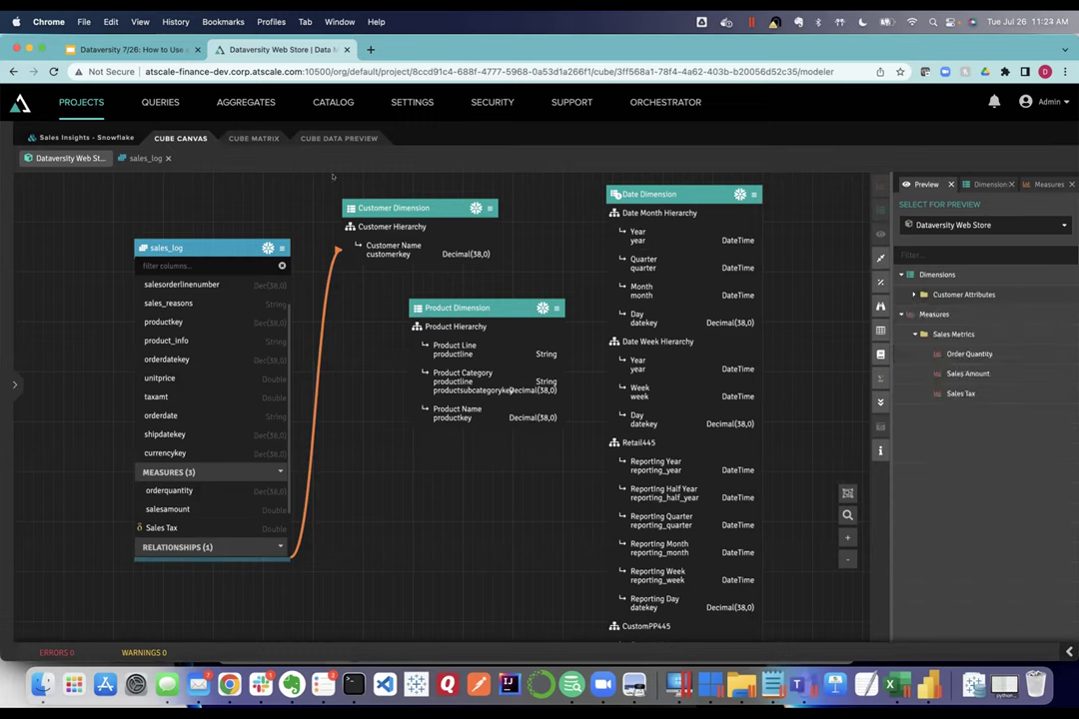
{"action": "left_click_drag", "start_coordinate": [403, 209], "coordinate": [423, 222]}
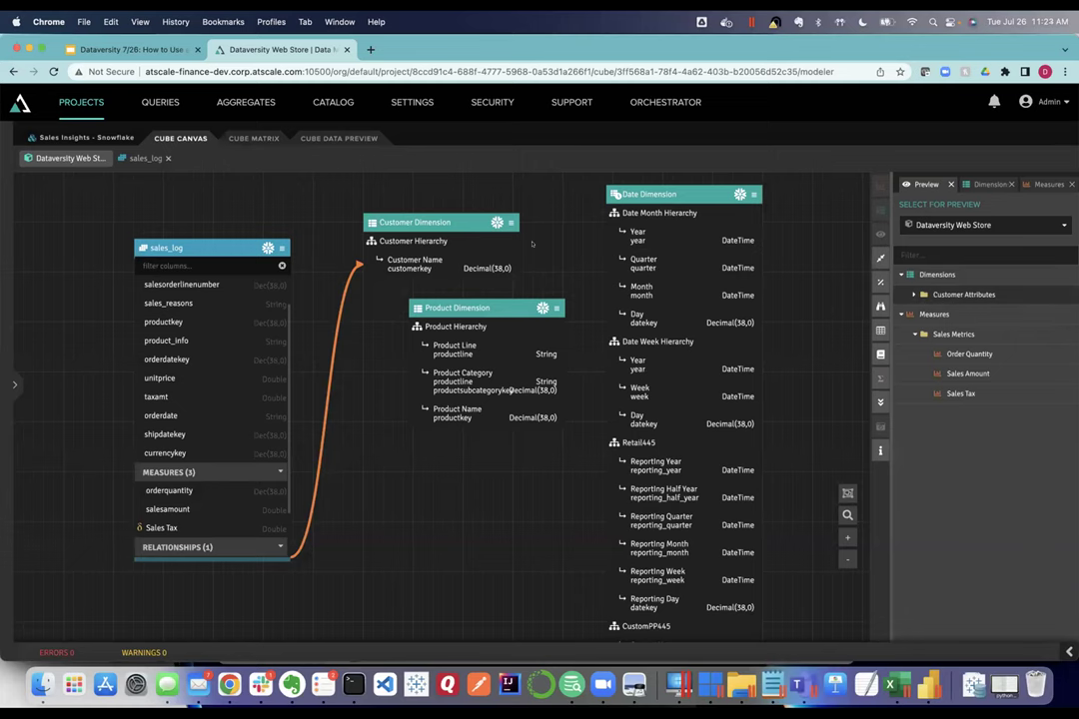
Open the Customer Dimension and Geography Dimension models in tabs, then return to the Dataversity Web Store cube.
{"action": "double_click", "coordinate": [428, 219]}
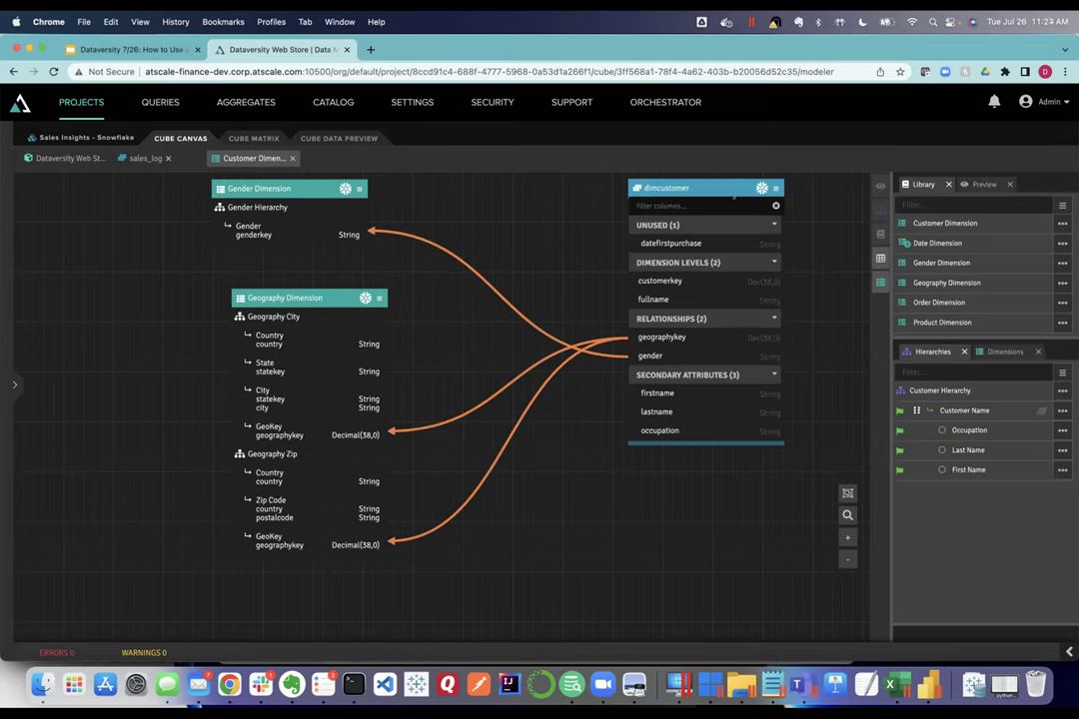
{"action": "left_click_drag", "start_coordinate": [688, 202], "coordinate": [592, 230]}
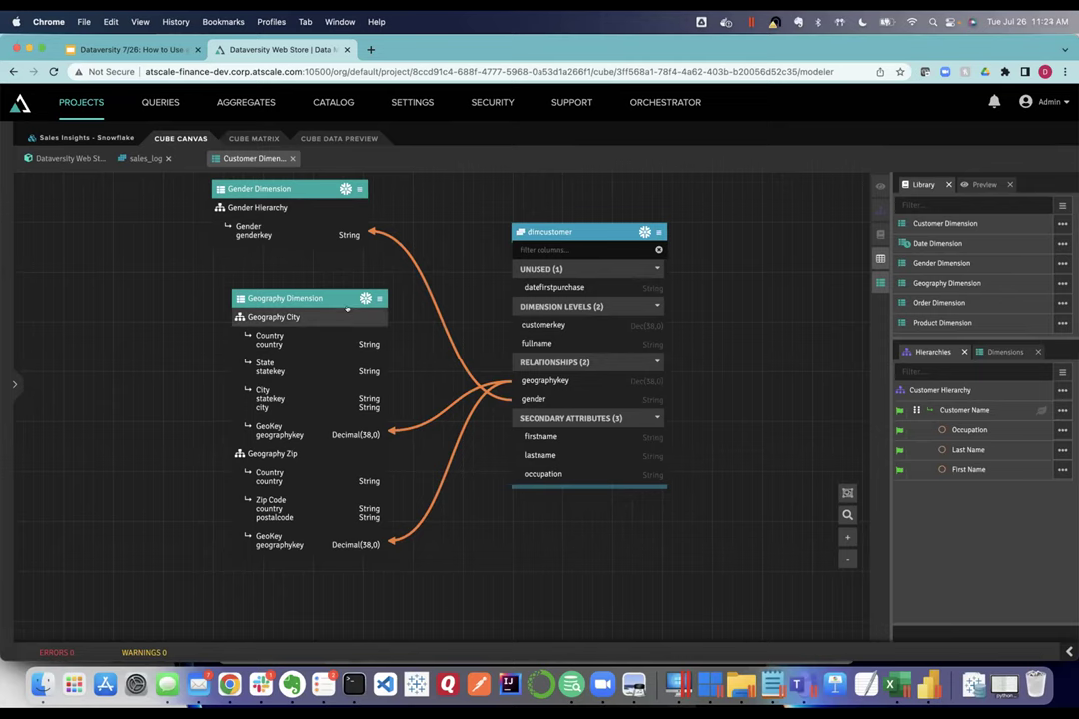
{"action": "double_click", "coordinate": [346, 310]}
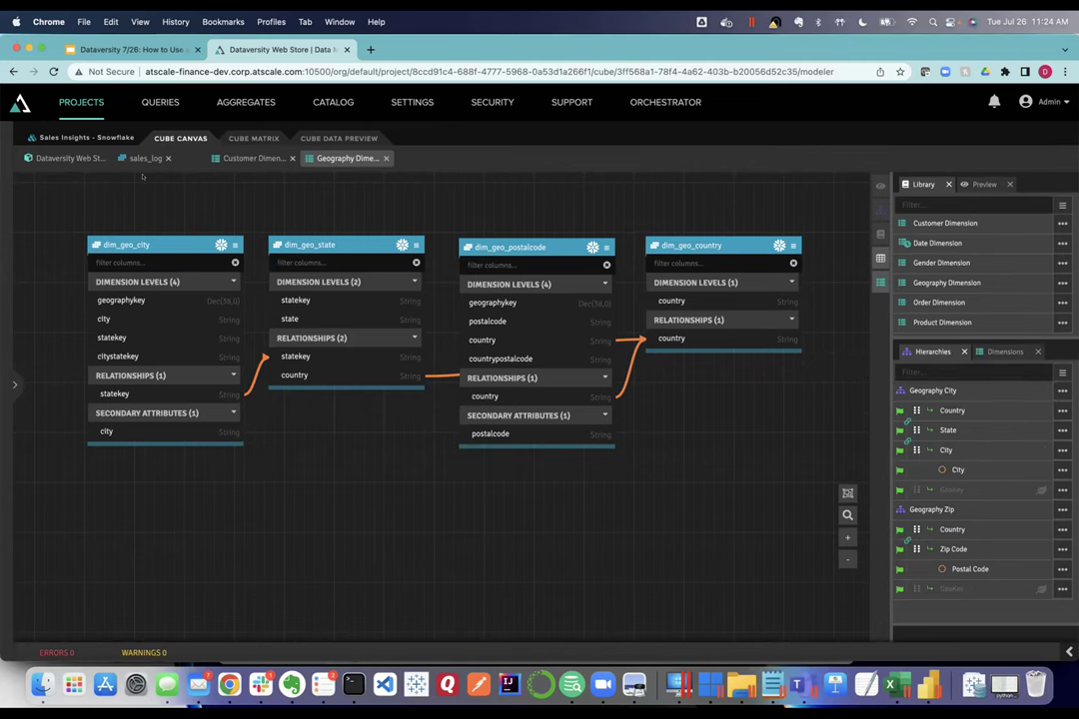
{"action": "left_click", "coordinate": [58, 159]}
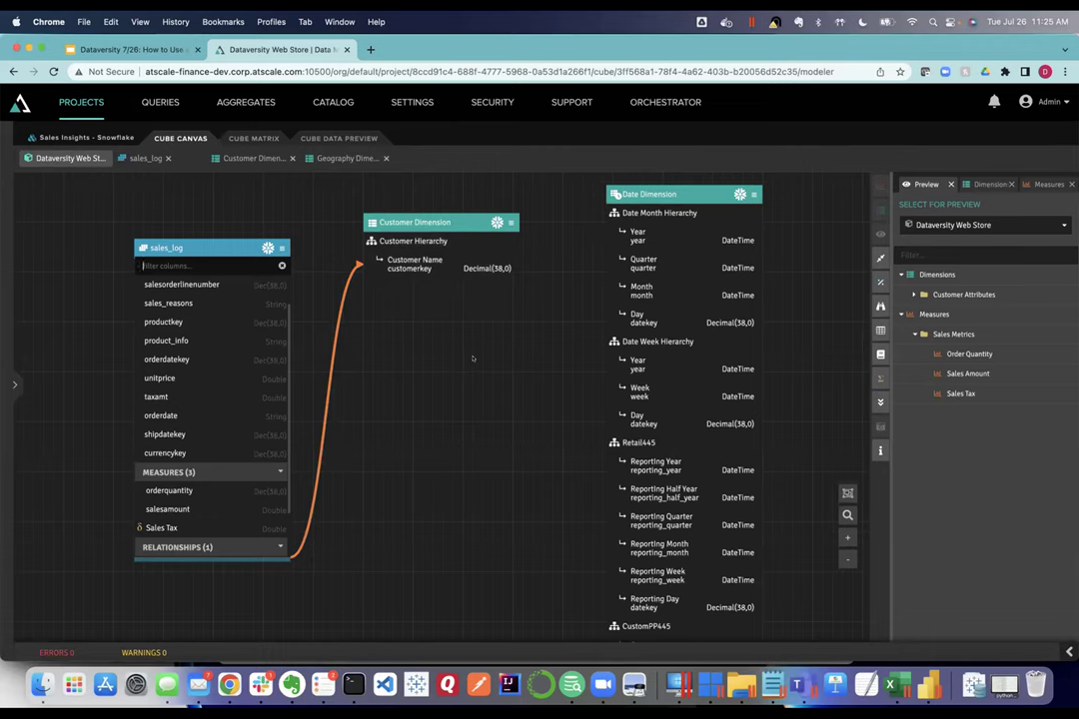
Move the Product Dimension box up to sit directly beneath the Customer Dimension.
{"action": "left_click", "coordinate": [907, 294]}
{"action": "left_click", "coordinate": [908, 294]}
{"action": "scroll", "coordinate": [503, 387], "scroll_direction": "down", "scroll_amount": 2}
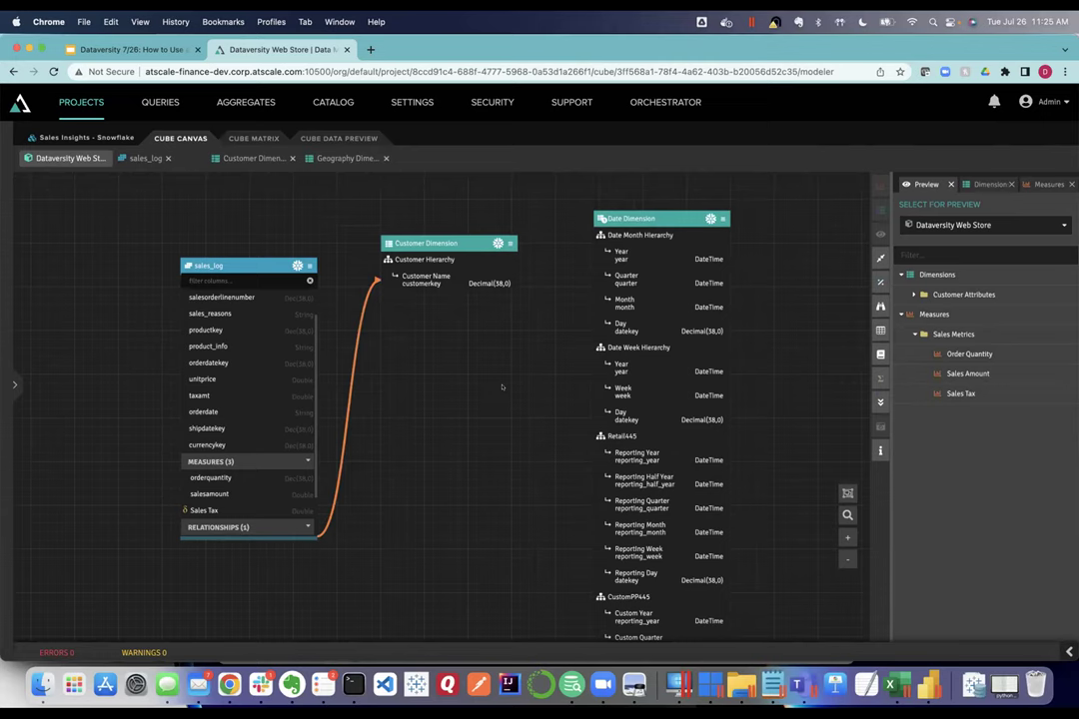
{"action": "scroll", "coordinate": [503, 387], "scroll_direction": "down", "scroll_amount": 3}
{"action": "left_click_drag", "start_coordinate": [407, 613], "coordinate": [477, 386]}
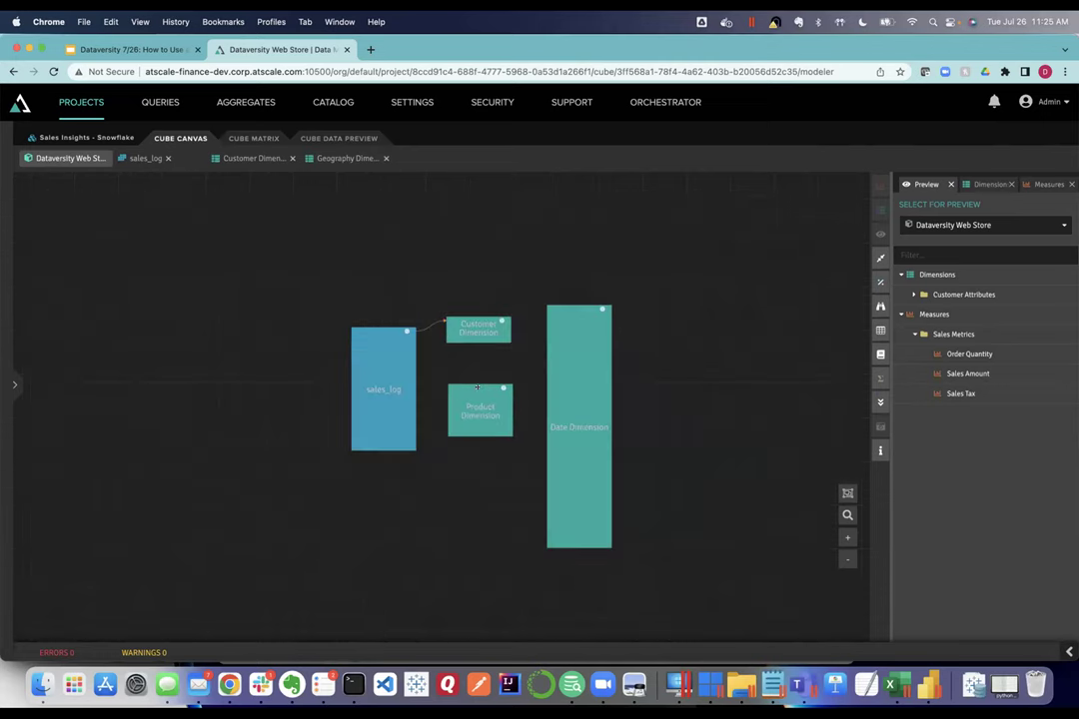
{"action": "scroll", "coordinate": [682, 404], "scroll_direction": "up", "scroll_amount": 5}
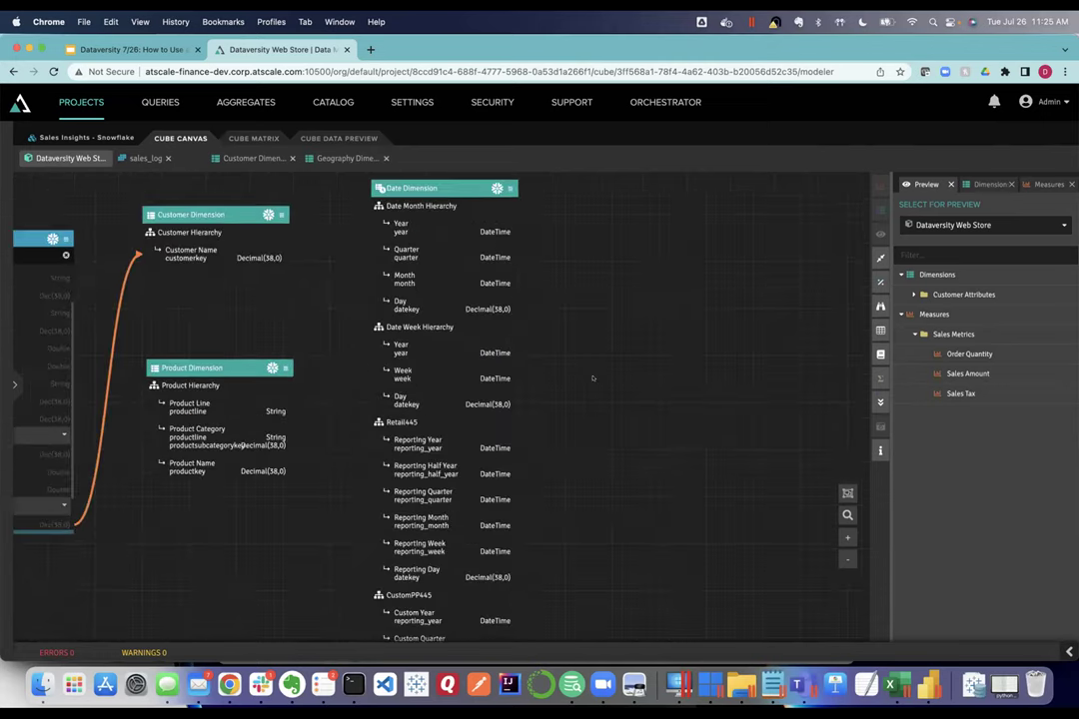
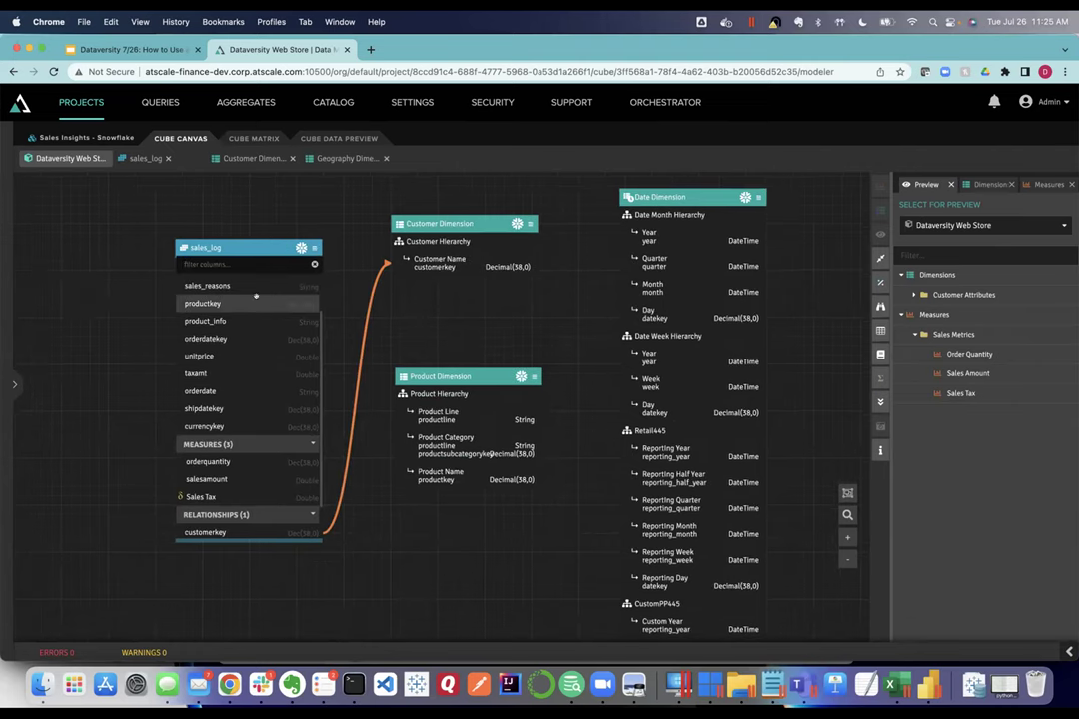
Link sales_log's productkey to the Product Dimension, save, and check Product Attributes in the preview.
{"action": "left_click_drag", "start_coordinate": [205, 303], "coordinate": [470, 477]}
{"action": "left_click", "coordinate": [681, 443]}
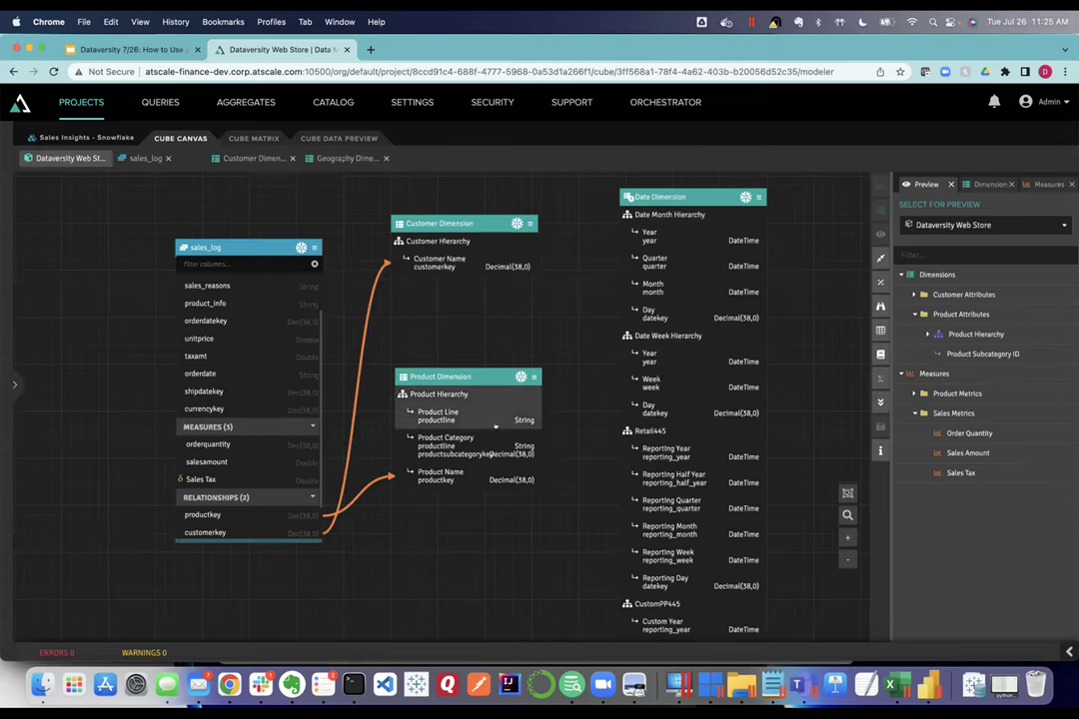
{"action": "left_click", "coordinate": [926, 334]}
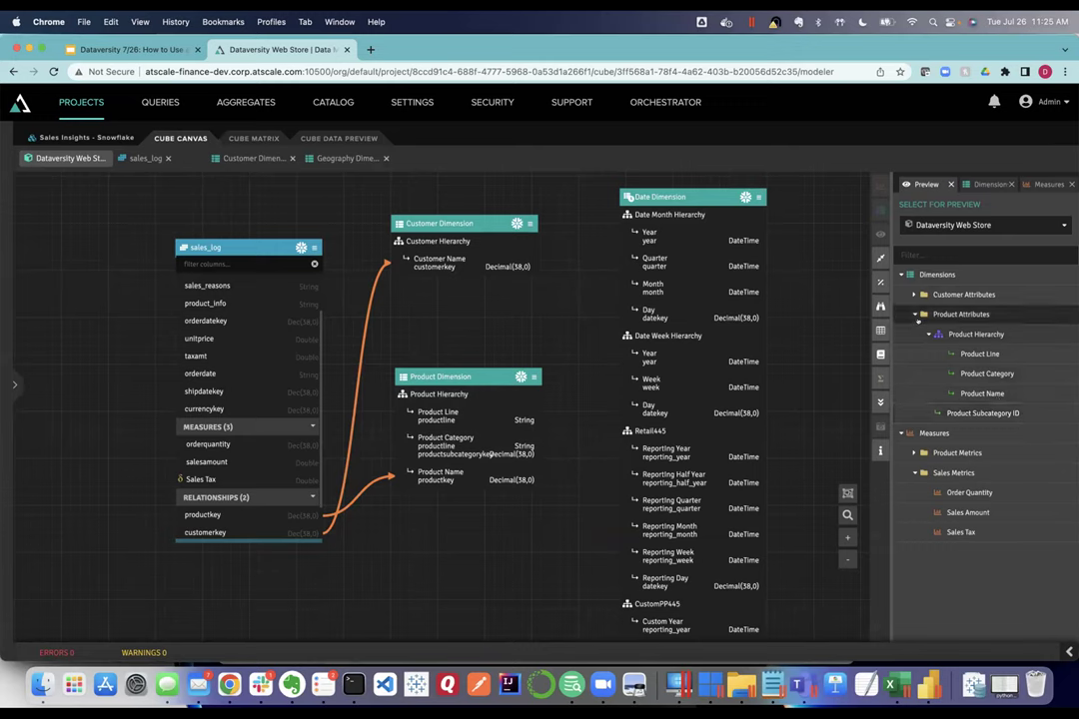
{"action": "left_click", "coordinate": [913, 315]}
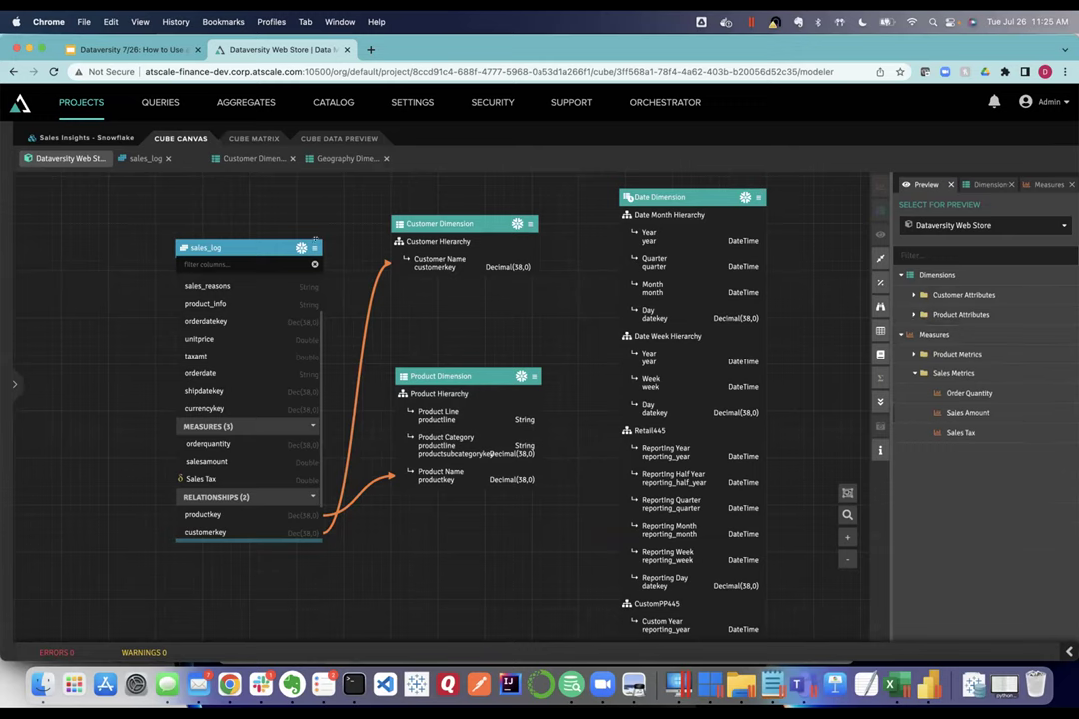
{"action": "left_click_drag", "start_coordinate": [657, 197], "coordinate": [629, 201]}
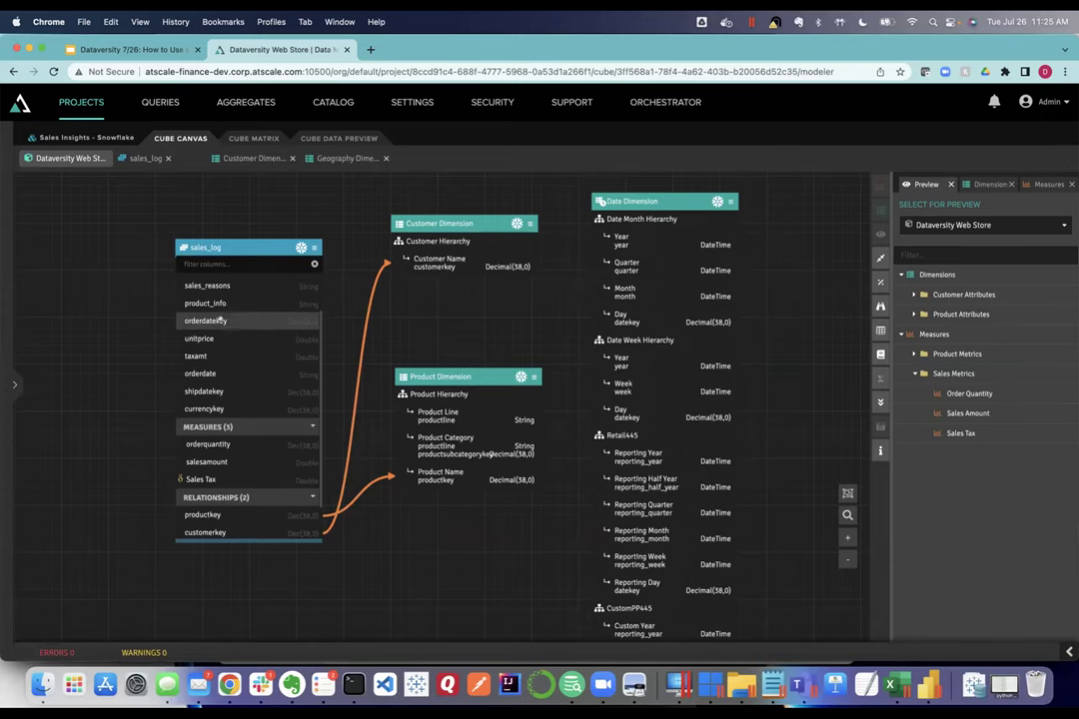
Link orderdatekey to the Date Dimension's day key with role-playing template 'Order' and save.
{"action": "left_click_drag", "start_coordinate": [219, 319], "coordinate": [644, 321]}
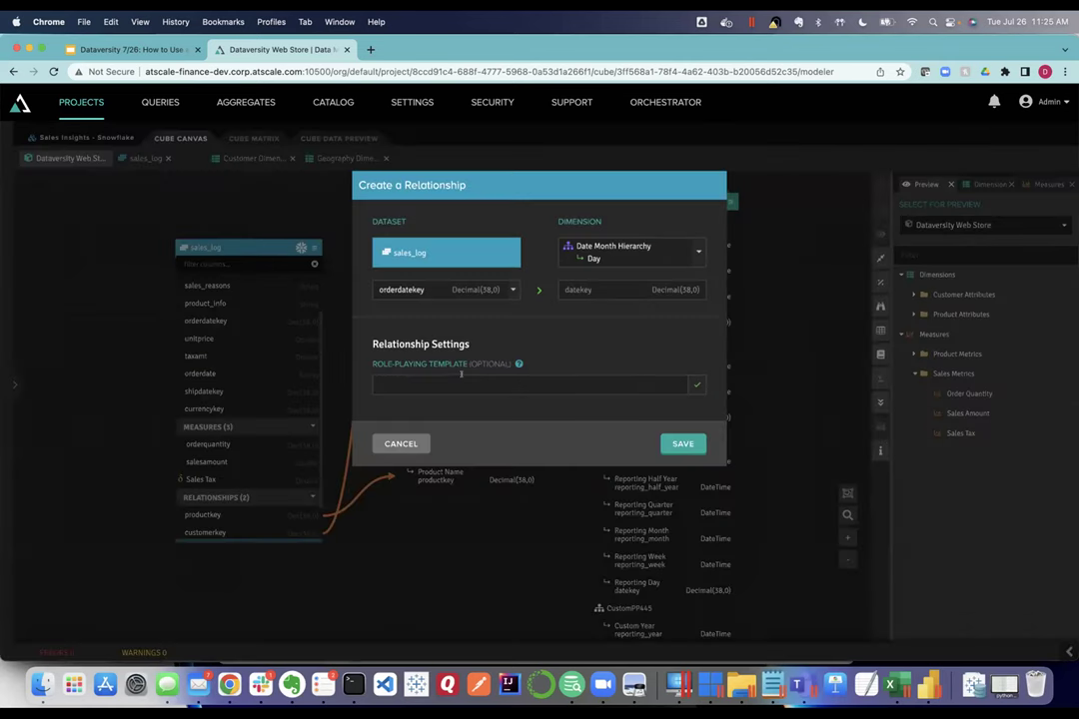
{"action": "left_click", "coordinate": [421, 383]}
{"action": "type", "text": "Order"}
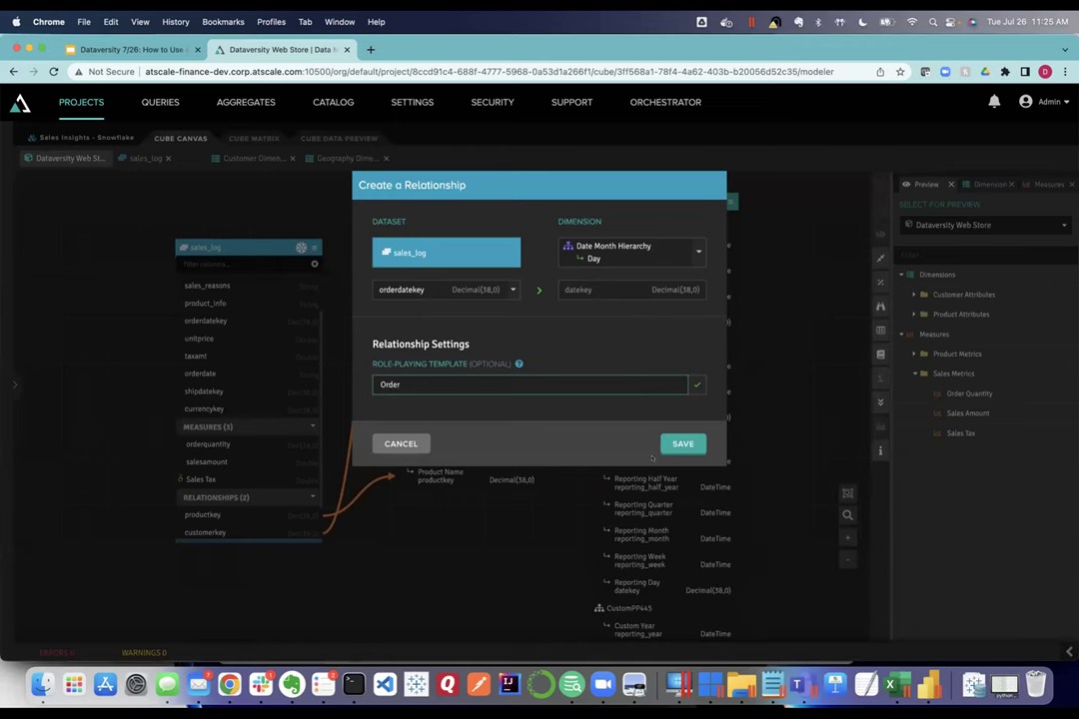
{"action": "left_click", "coordinate": [682, 444]}
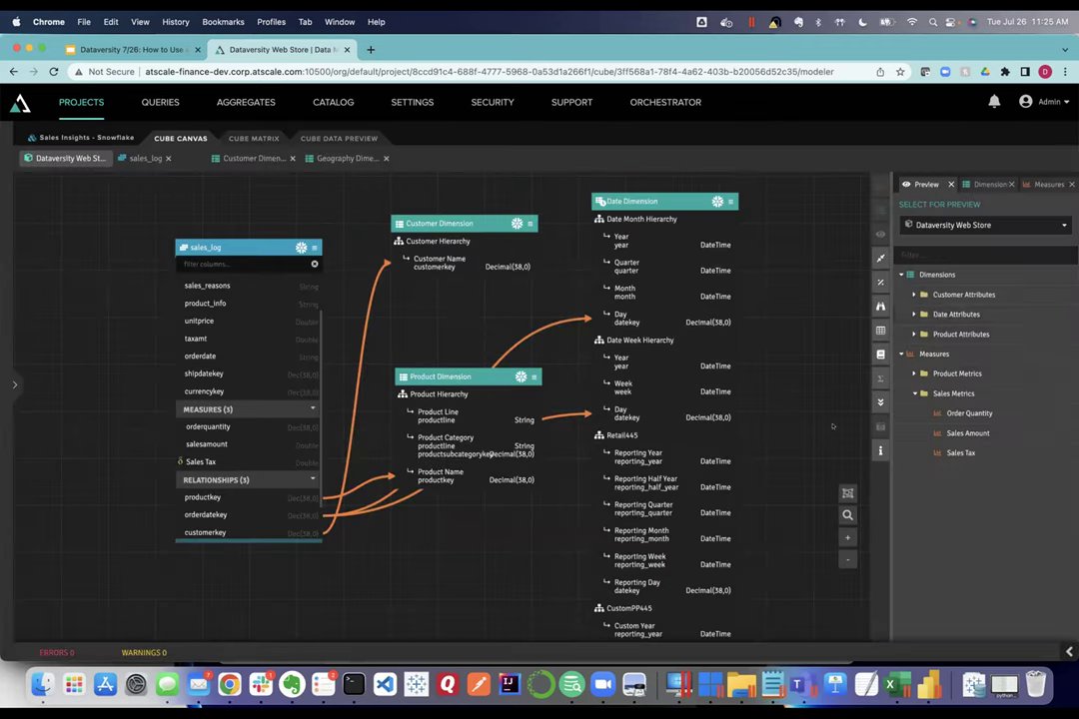
{"action": "left_click", "coordinate": [910, 313]}
{"action": "left_click", "coordinate": [978, 338]}
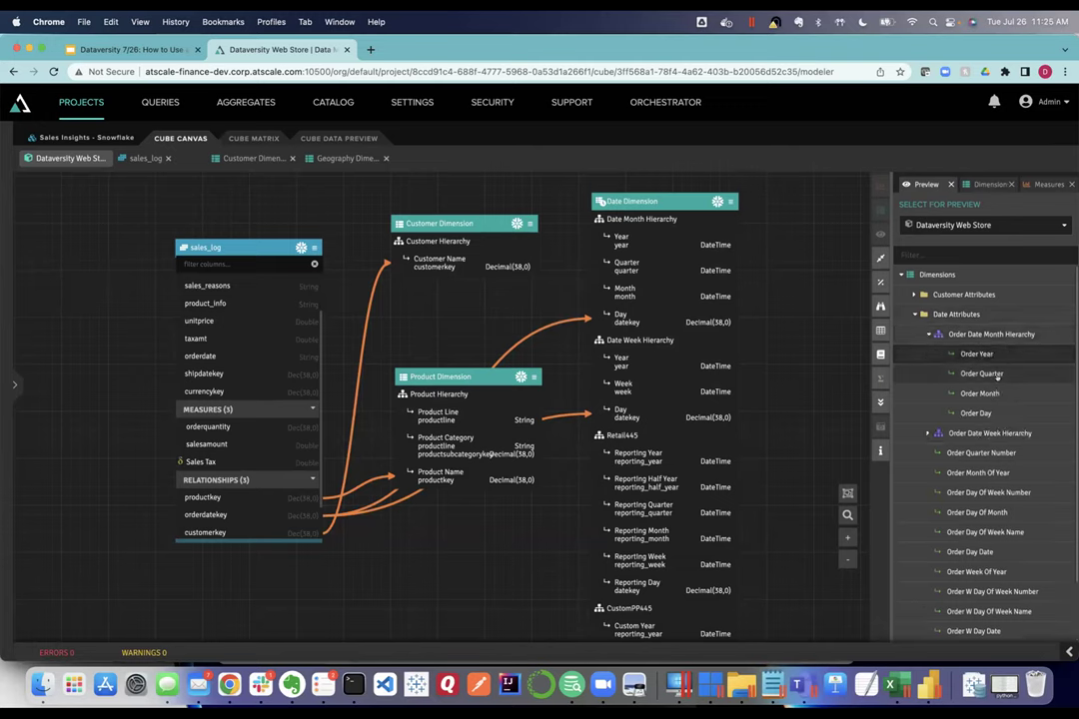
{"action": "left_click_drag", "start_coordinate": [994, 416], "coordinate": [976, 367]}
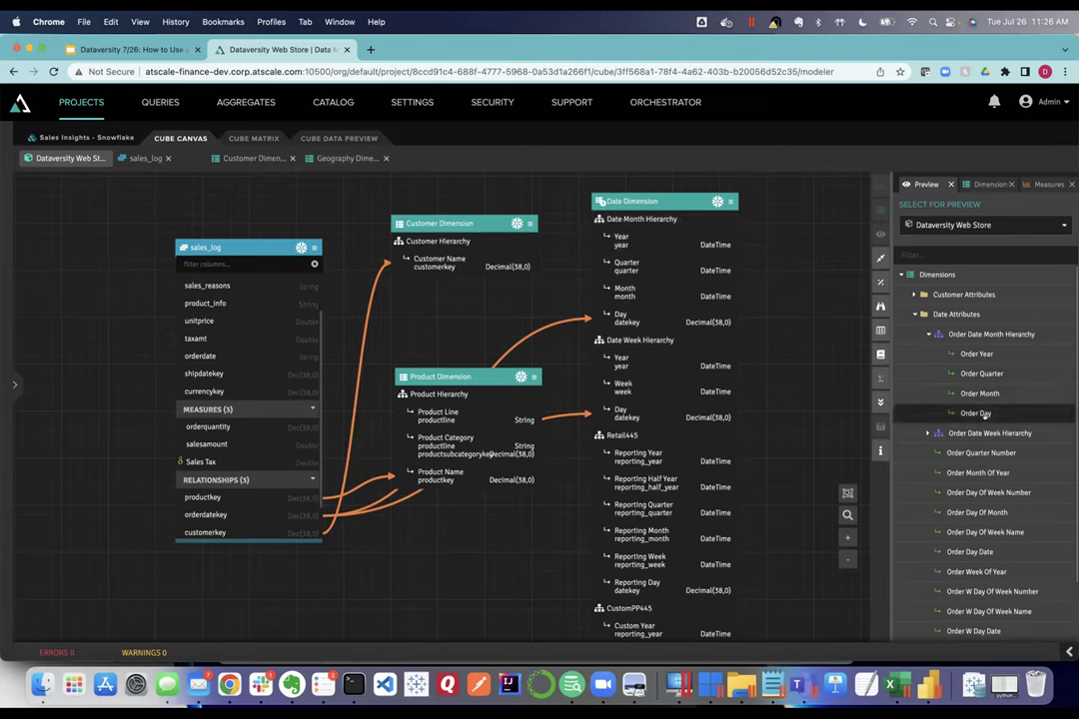
{"action": "left_click", "coordinate": [929, 335]}
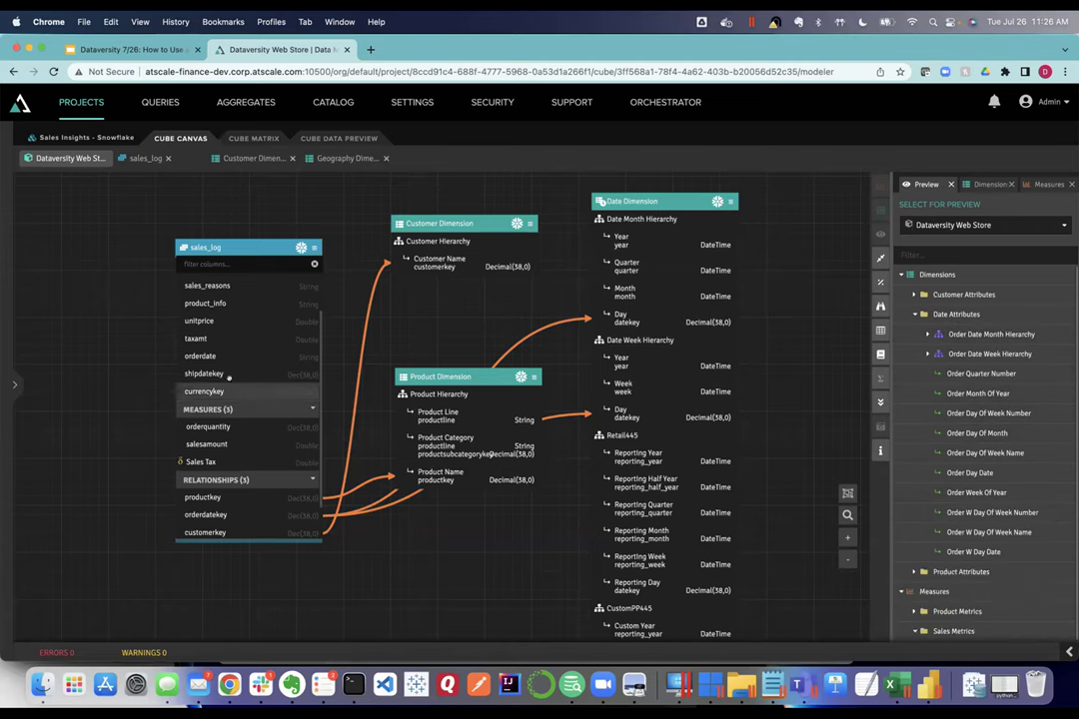
Link shipdatekey to the Date Dimension's day key with role-playing template 'Ship' and save.
{"action": "left_click_drag", "start_coordinate": [207, 371], "coordinate": [636, 322]}
{"action": "left_click", "coordinate": [393, 383]}
{"action": "type", "text": "Ship"}
{"action": "left_click", "coordinate": [679, 444]}
{"action": "scroll", "coordinate": [984, 500], "scroll_direction": "down", "scroll_amount": 5}
{"action": "scroll", "coordinate": [984, 480], "scroll_direction": "up", "scroll_amount": 10}
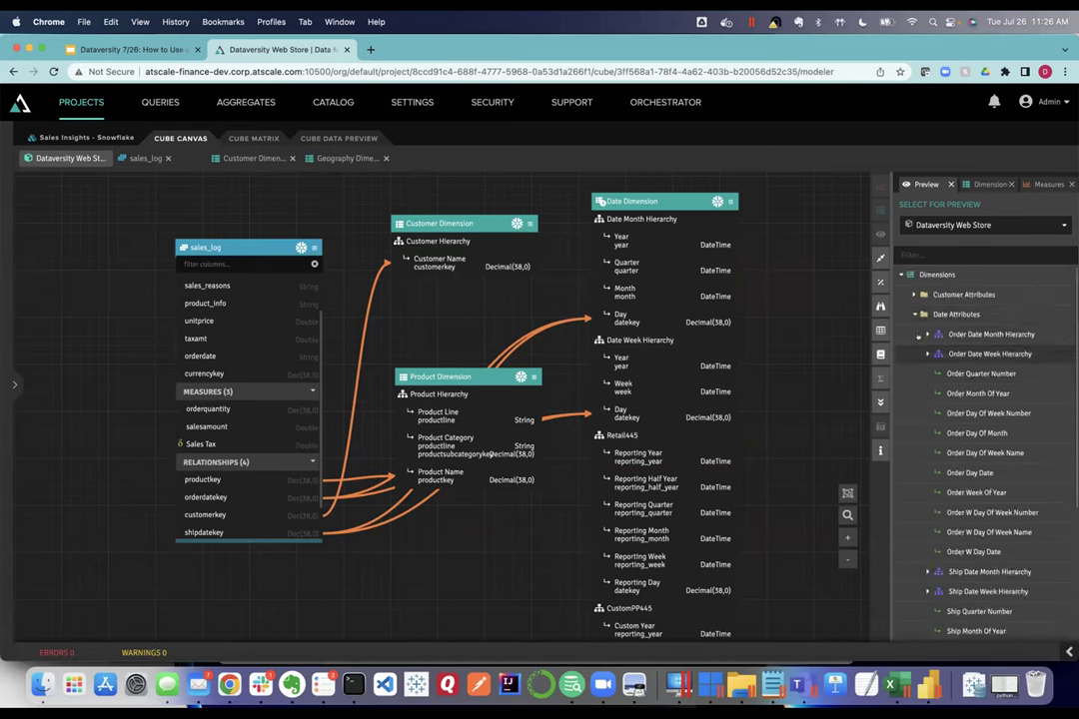
{"action": "left_click", "coordinate": [910, 295]}
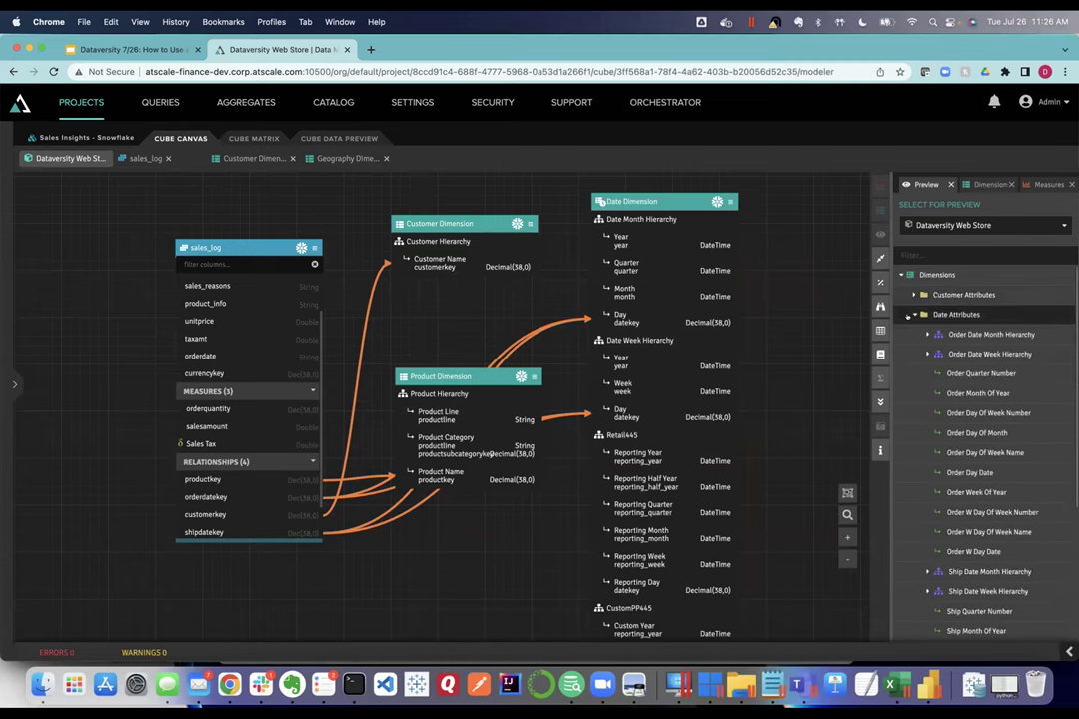
{"action": "left_click", "coordinate": [915, 313]}
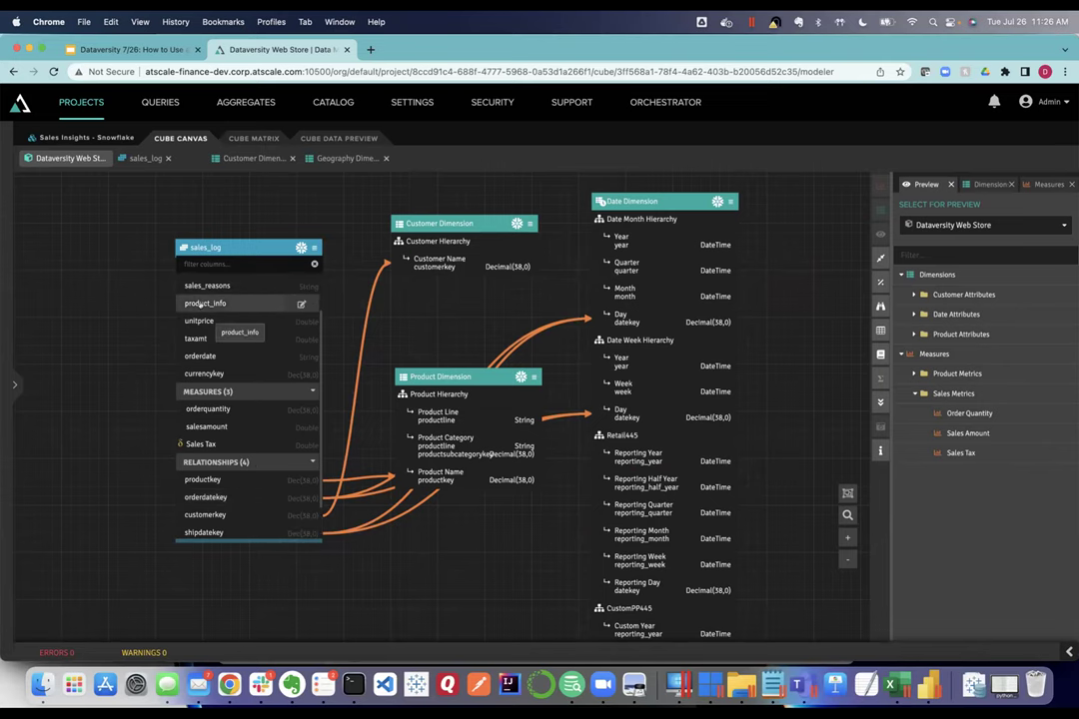
Map sales_log's product_info field into two new columns named color and style.
{"action": "left_click", "coordinate": [300, 304]}
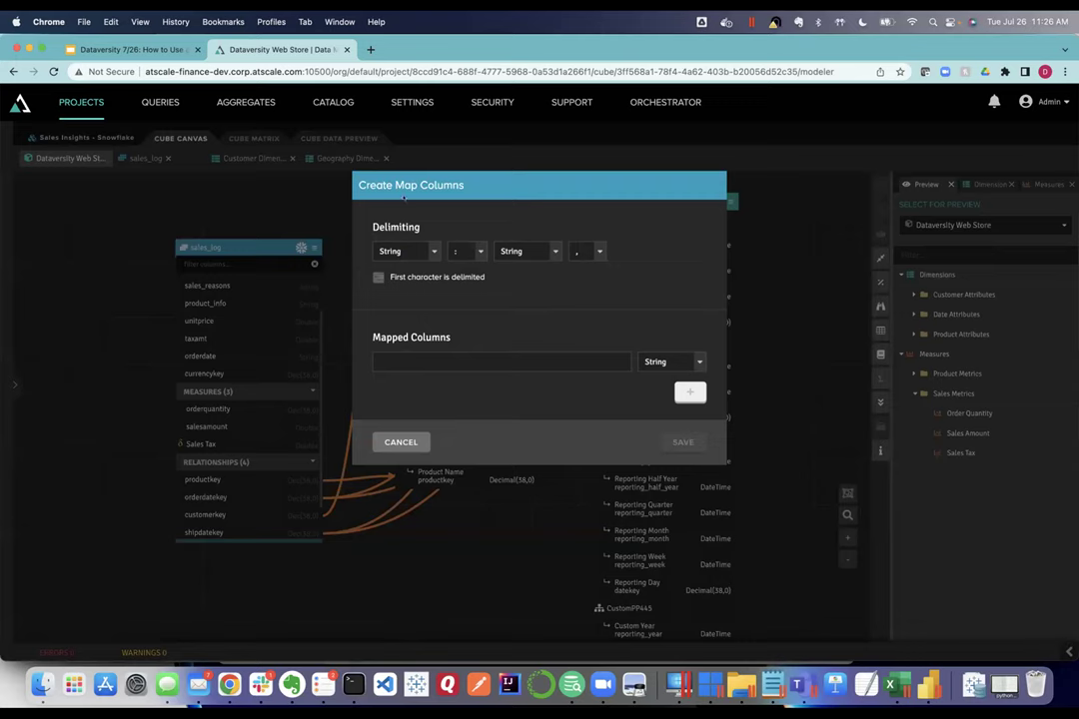
{"action": "left_click", "coordinate": [431, 355]}
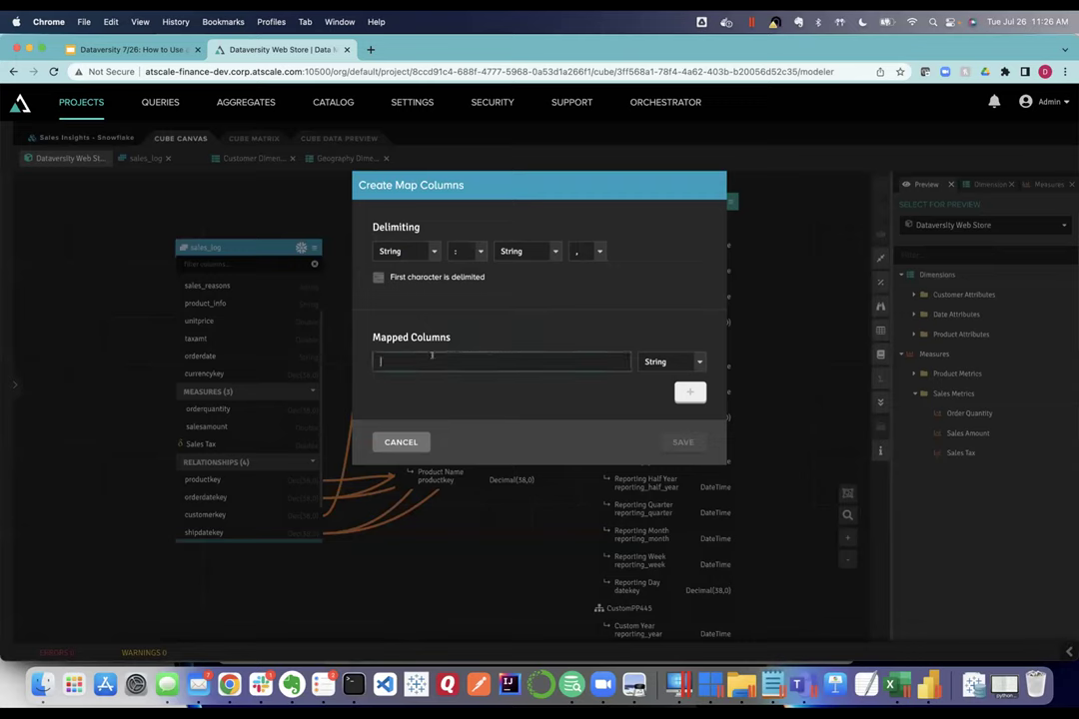
{"action": "type", "text": "color"}
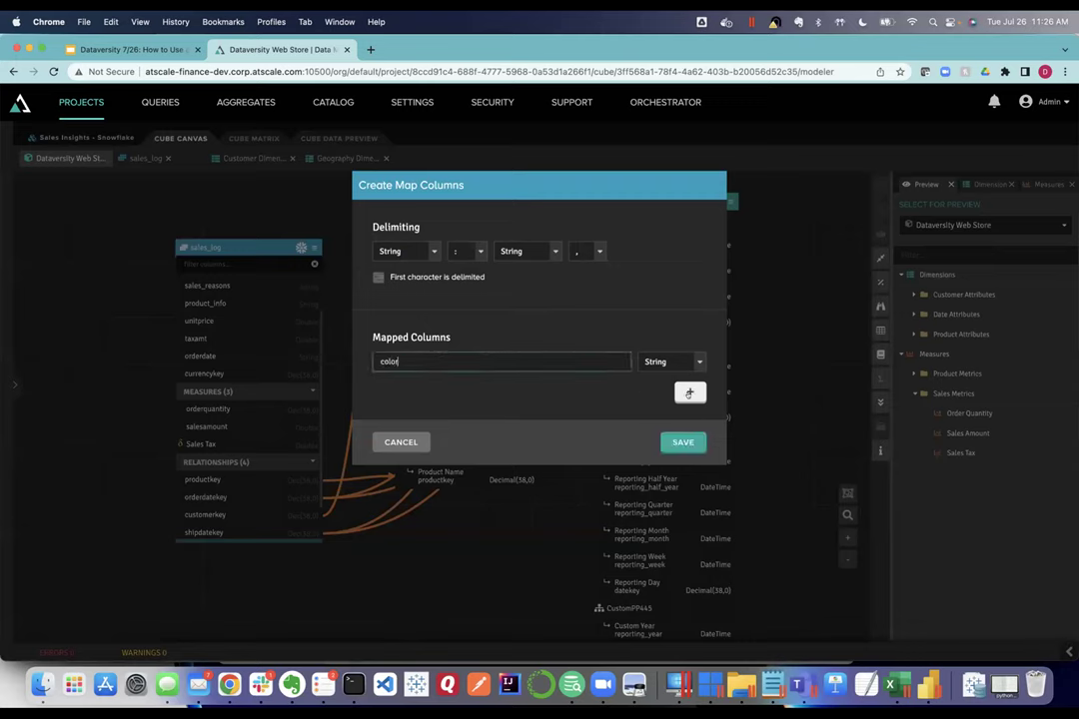
{"action": "left_click", "coordinate": [690, 393]}
{"action": "left_click", "coordinate": [474, 393]}
{"action": "type", "text": "styl"}
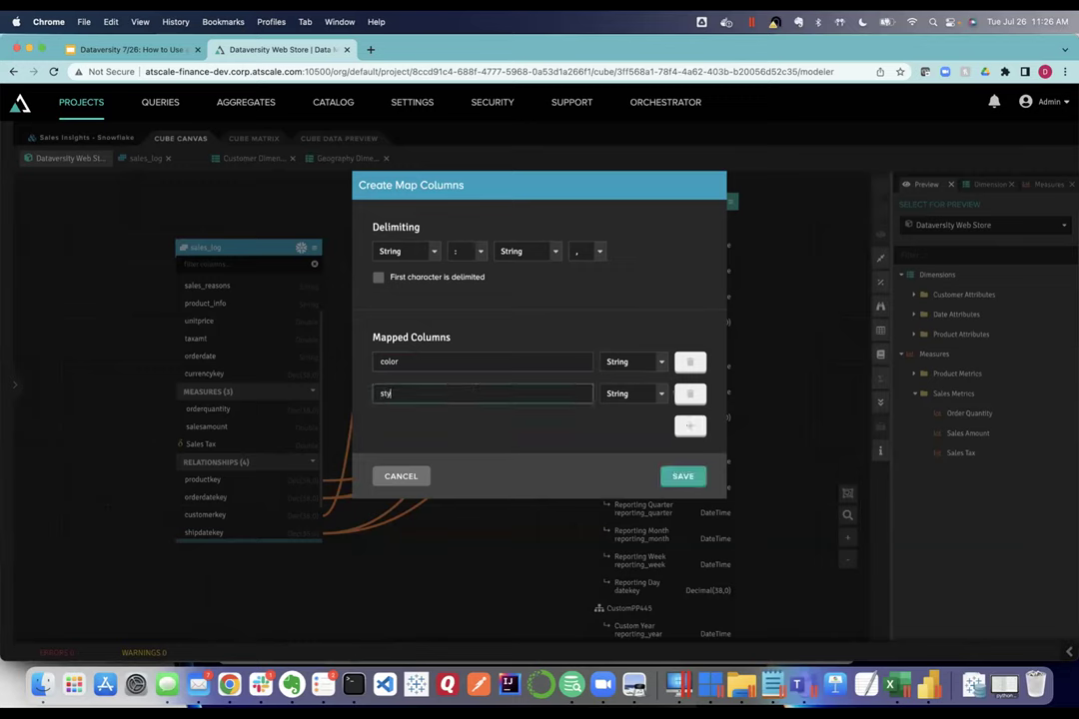
{"action": "type", "text": "e"}
{"action": "left_click", "coordinate": [700, 482]}
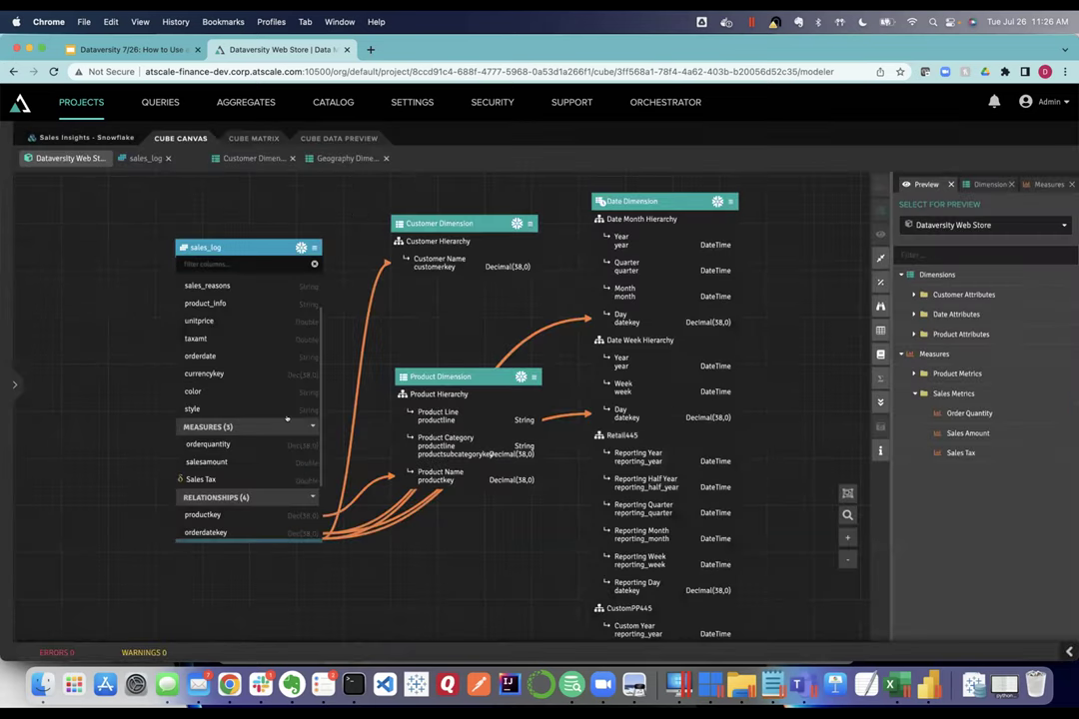
{"action": "left_click", "coordinate": [989, 184]}
Add color and style as Color Level and Style Level dimensions, then review the Preview tree.
{"action": "left_click_drag", "start_coordinate": [193, 391], "coordinate": [934, 300]}
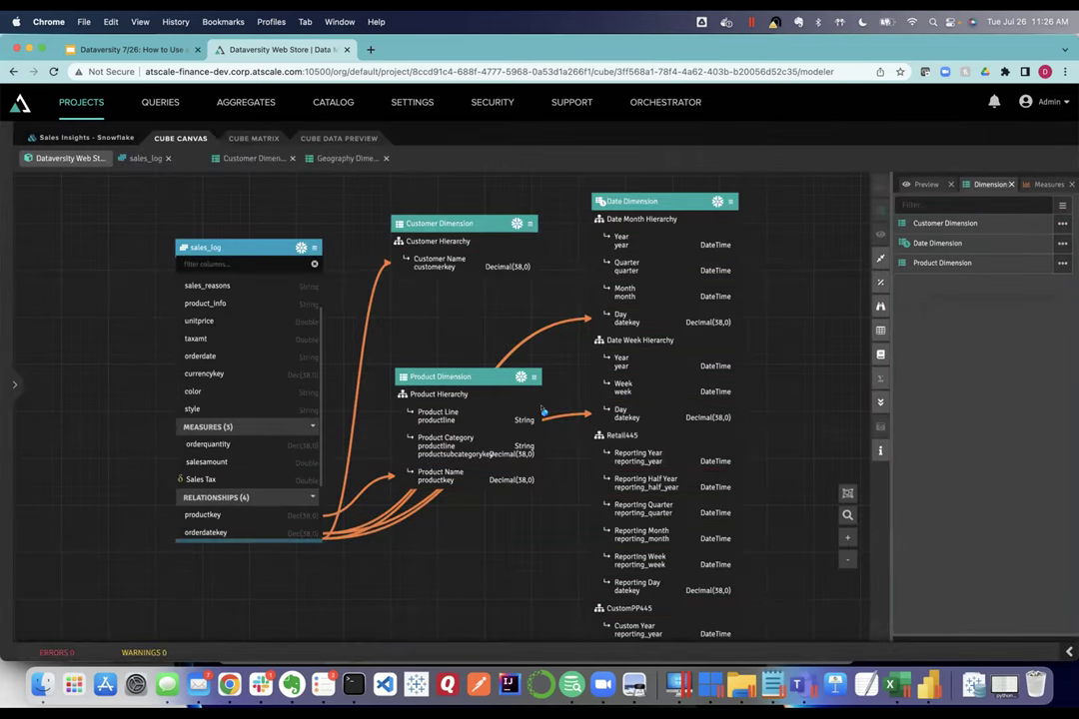
{"action": "left_click_drag", "start_coordinate": [239, 398], "coordinate": [917, 362]}
{"action": "left_click", "coordinate": [927, 184]}
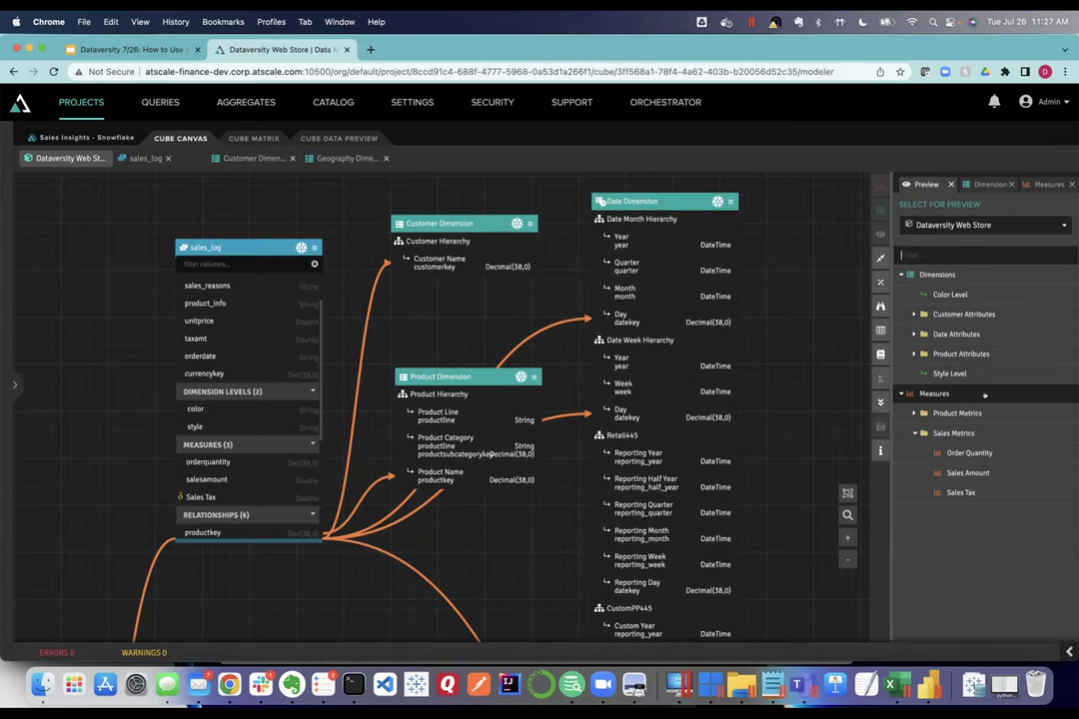
{"action": "left_click", "coordinate": [908, 313]}
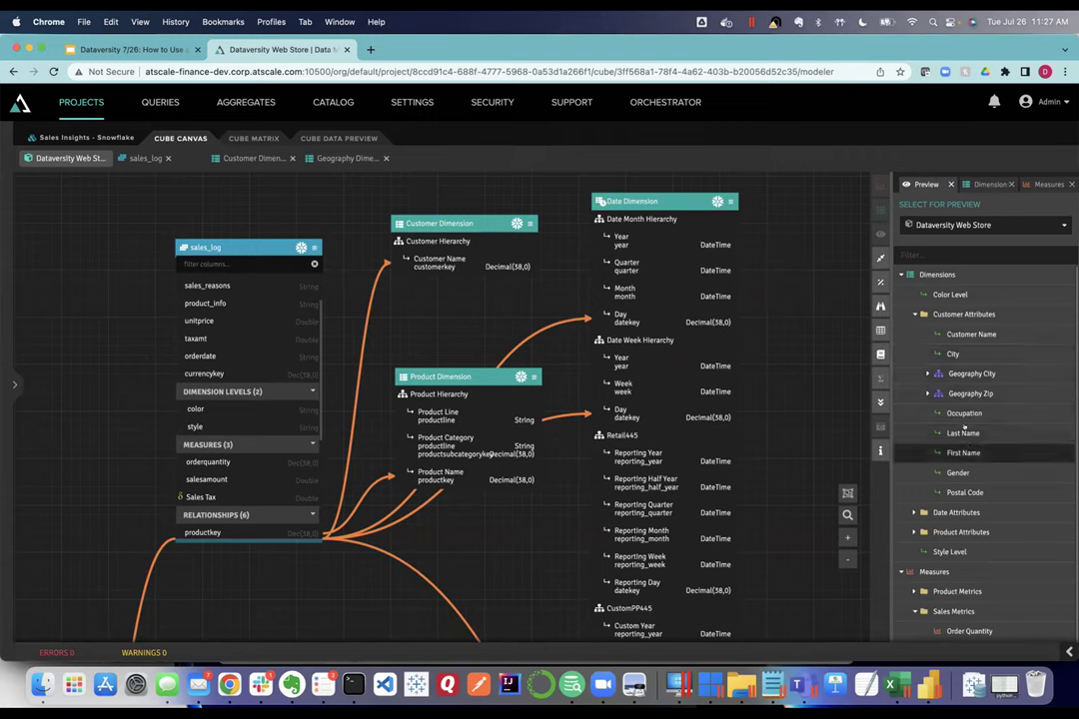
{"action": "left_click", "coordinate": [956, 313]}
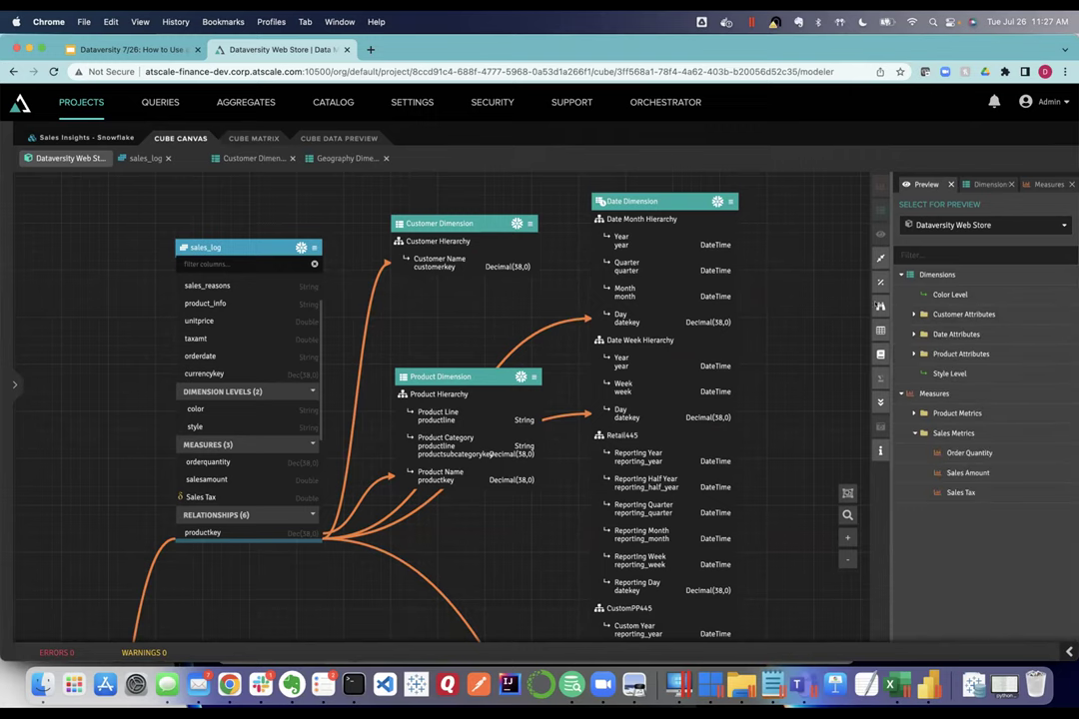
{"action": "left_click", "coordinate": [879, 306]}
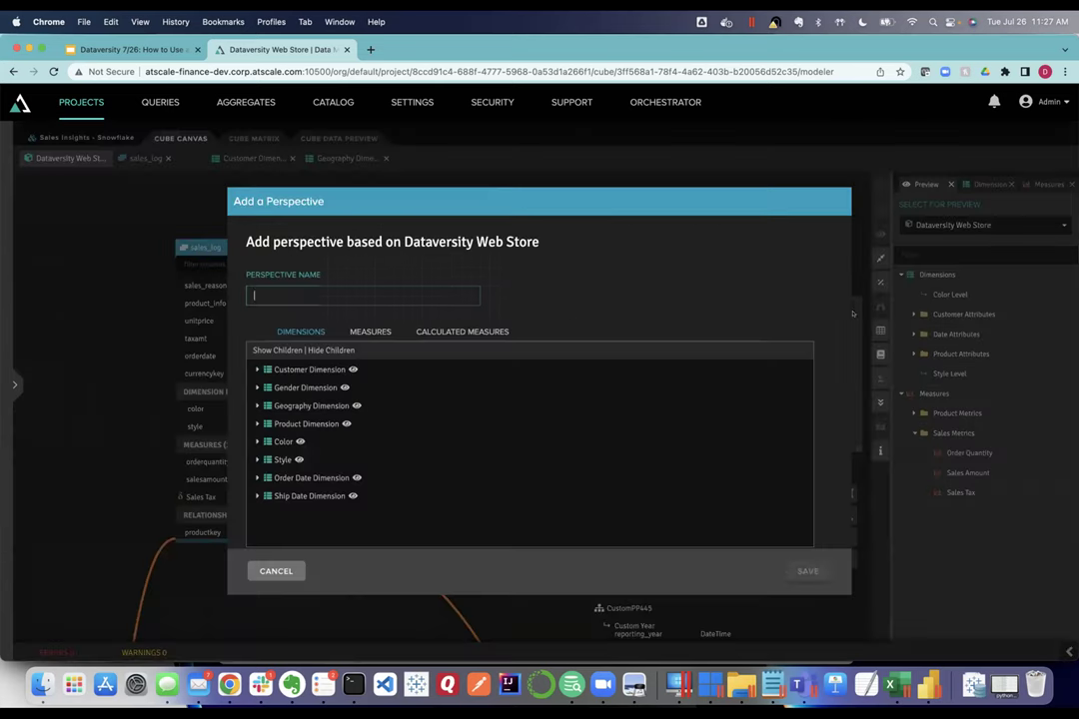
Create perspective 'Dataversity Web Store - No PII' hiding Last Name, First Name and Customer Name.
{"action": "left_click", "coordinate": [849, 308]}
{"action": "type", "text": "We"}
{"action": "key", "text": "BackSpace"}
{"action": "type", "text": "Data"}
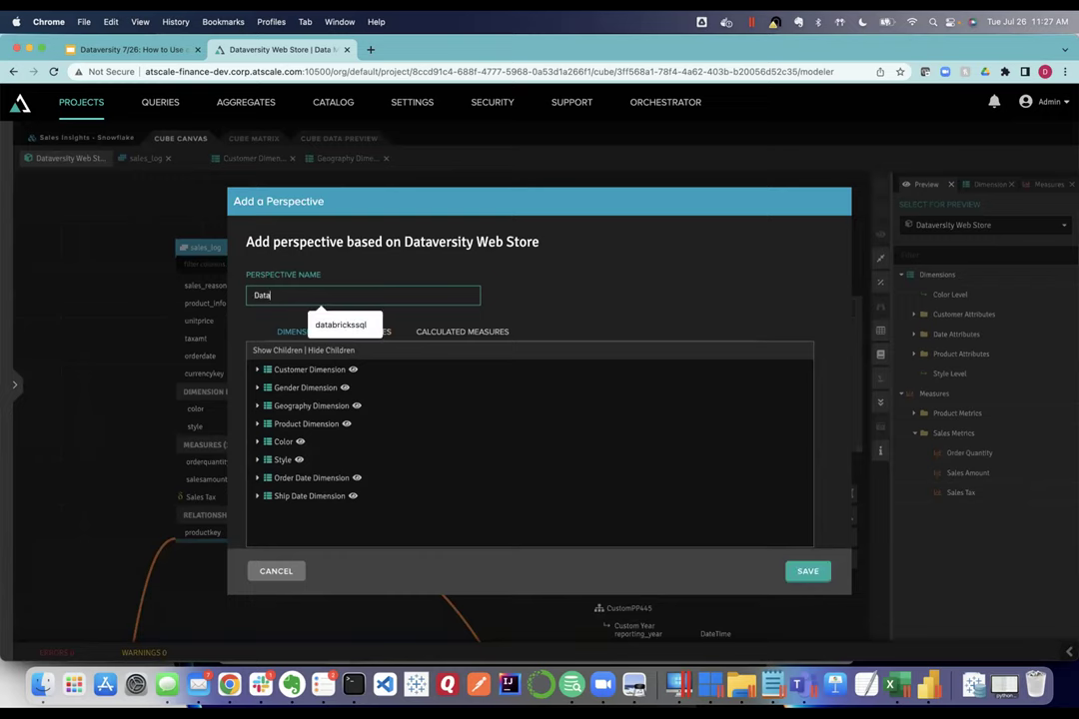
{"action": "type", "text": "versity Web Store - No PII"}
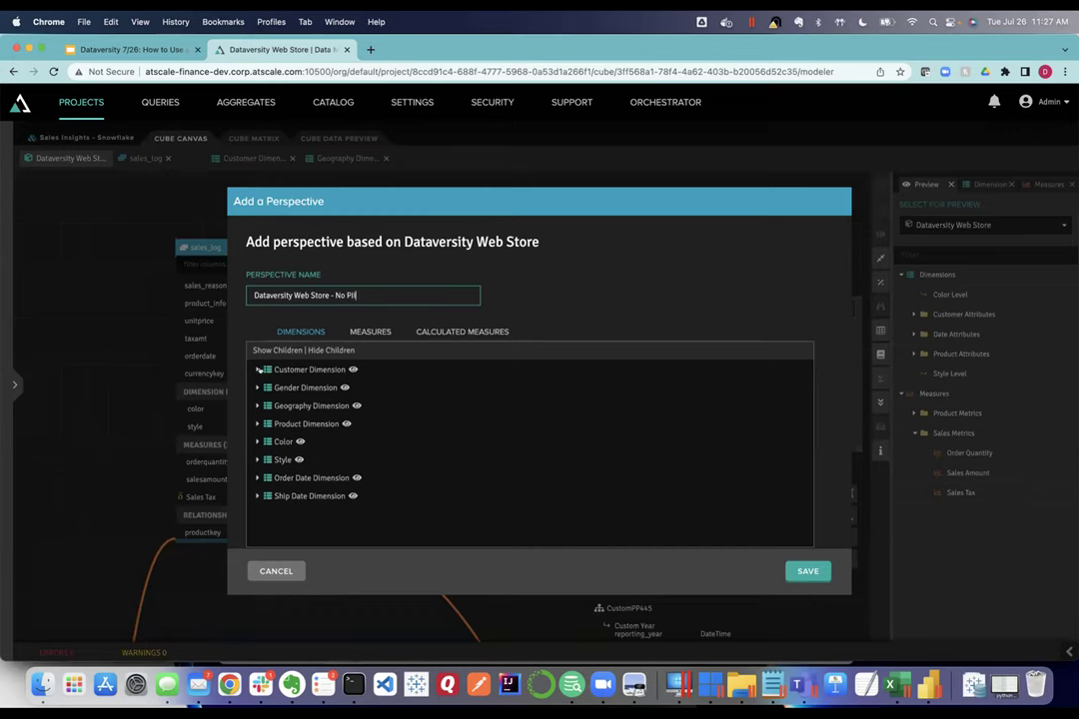
{"action": "left_click", "coordinate": [258, 371]}
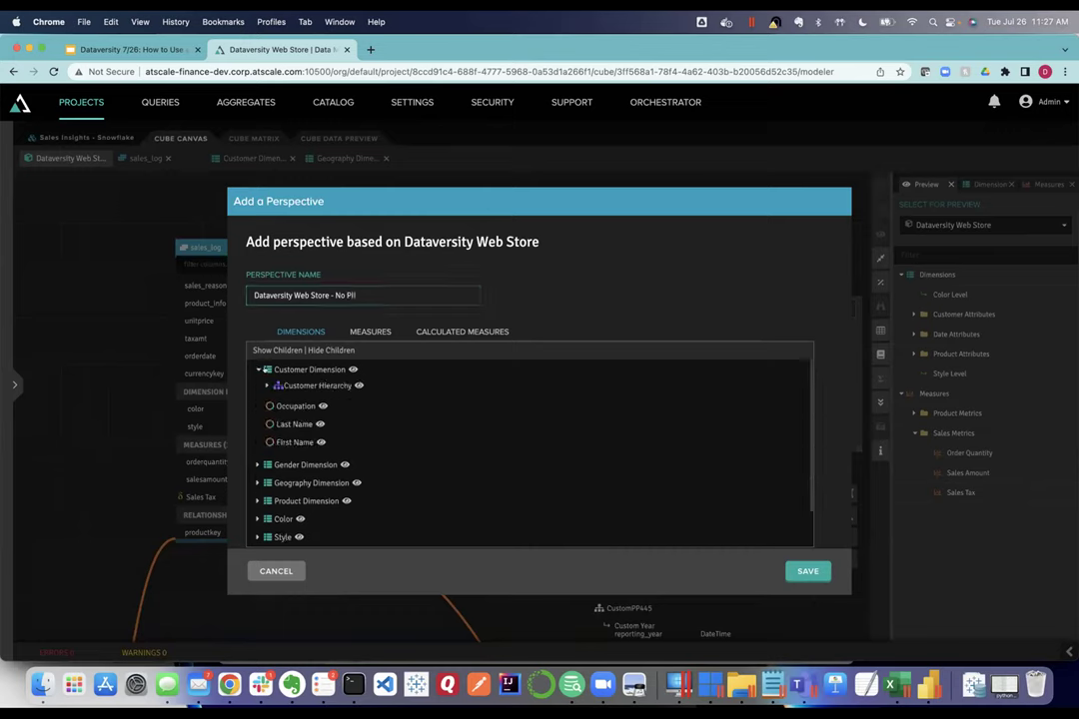
{"action": "left_click", "coordinate": [320, 424]}
{"action": "left_click", "coordinate": [319, 441]}
{"action": "left_click", "coordinate": [264, 386]}
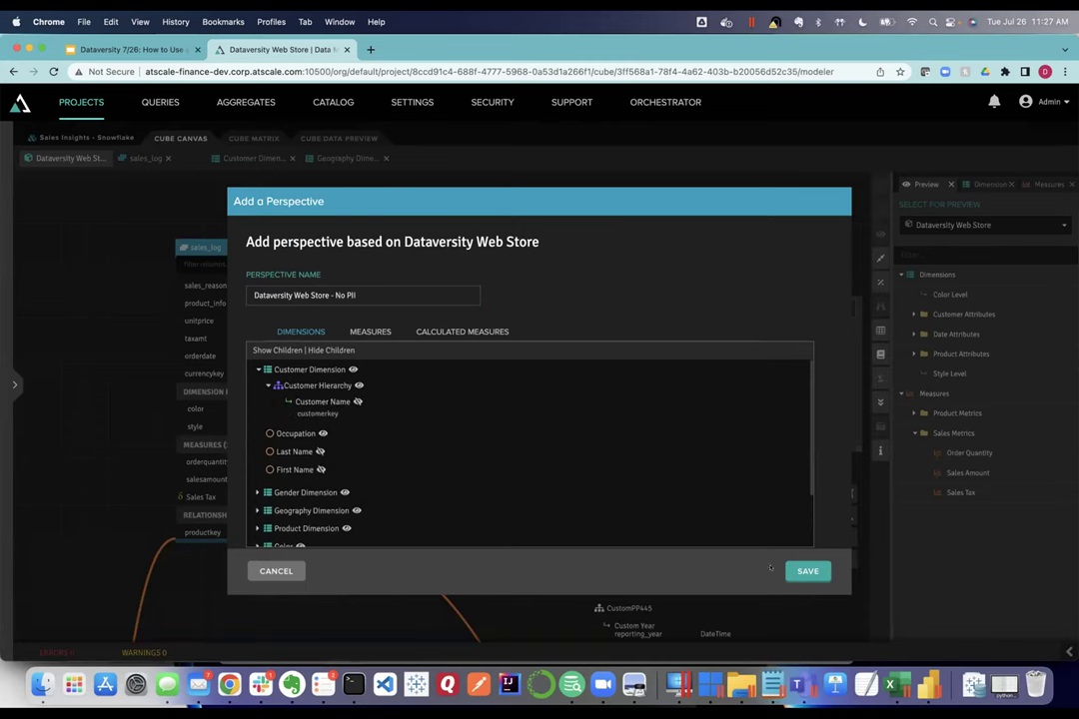
{"action": "left_click", "coordinate": [808, 570]}
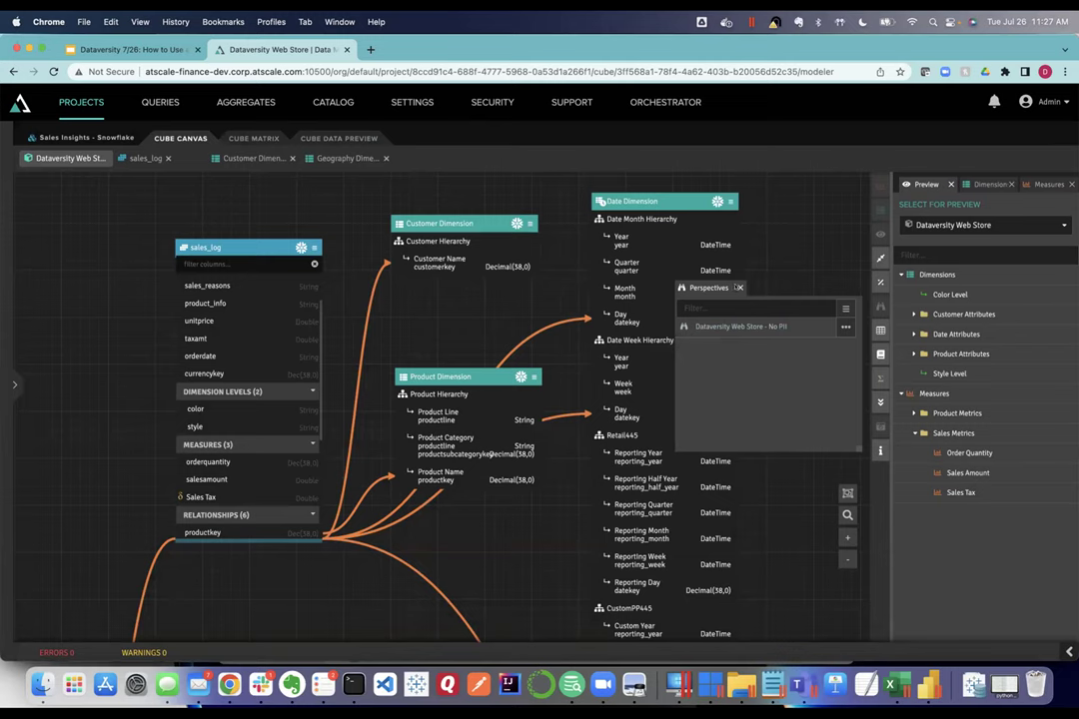
Preview the No PII perspective and confirm its Customer Attributes exclude the name fields.
{"action": "left_click", "coordinate": [738, 288]}
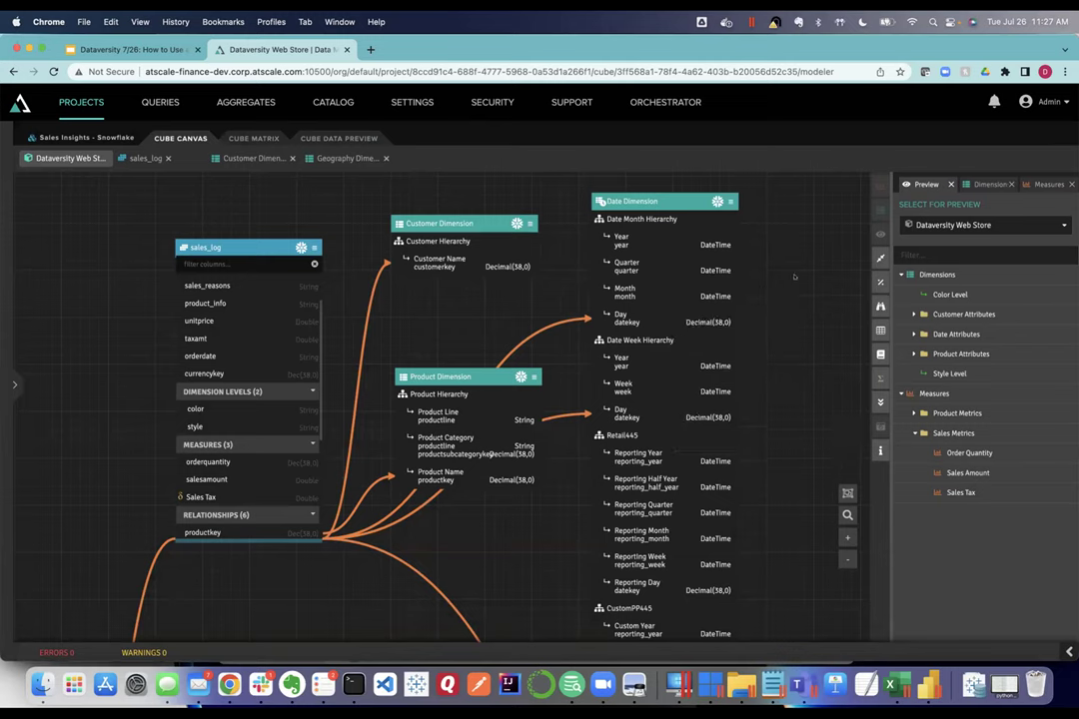
{"action": "left_click", "coordinate": [938, 227]}
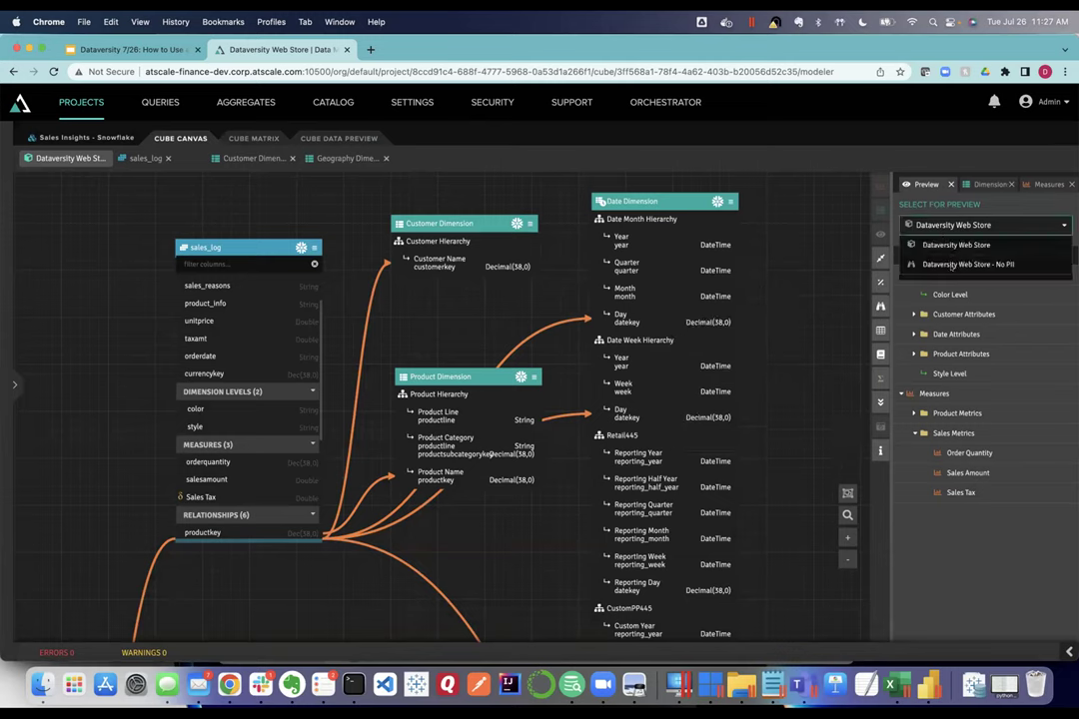
{"action": "left_click", "coordinate": [951, 264]}
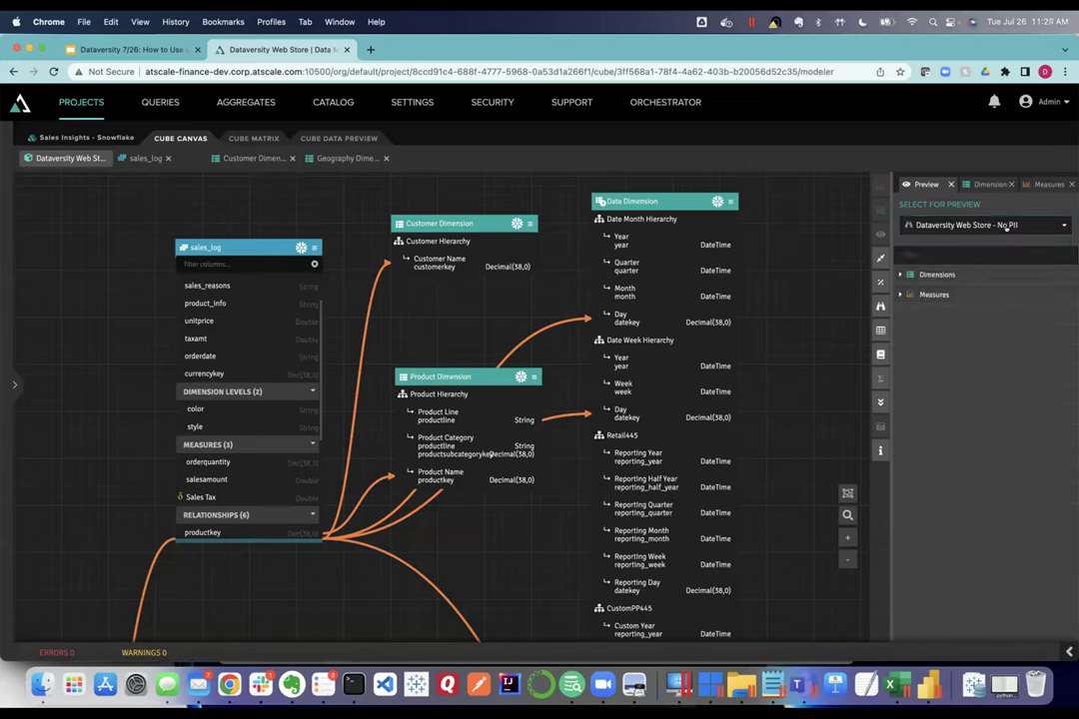
{"action": "left_click", "coordinate": [903, 275]}
{"action": "left_click", "coordinate": [914, 314]}
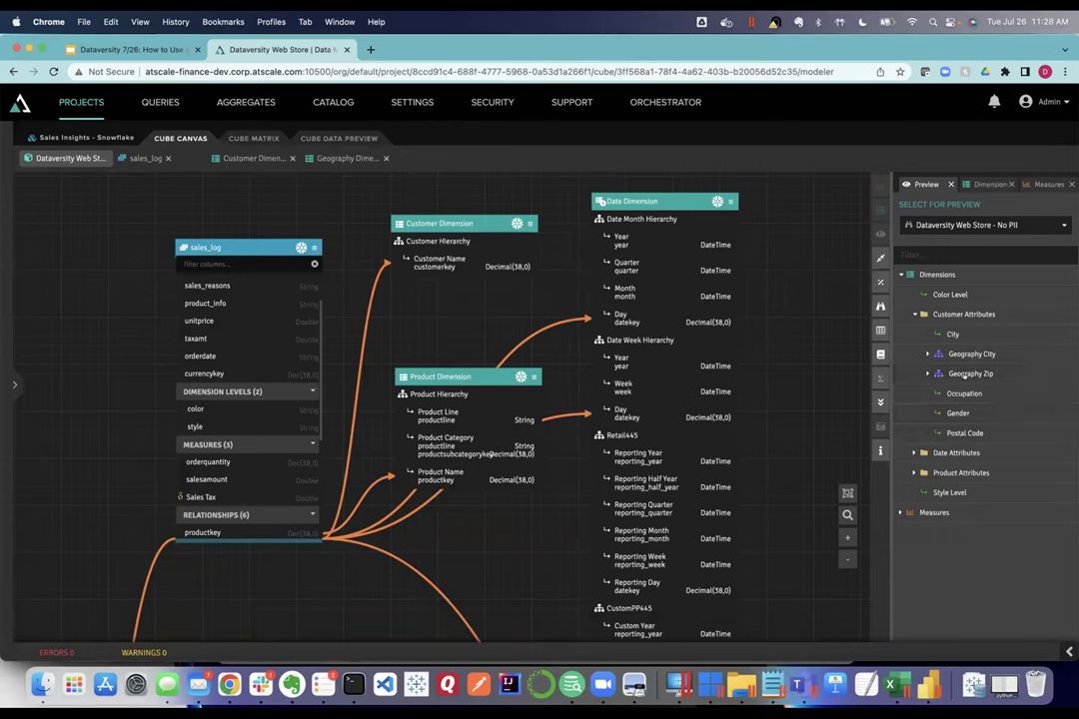
Switch the preview back to the full Dataversity Web Store cube and compare customer attributes.
{"action": "left_click", "coordinate": [960, 225]}
{"action": "left_click", "coordinate": [942, 243]}
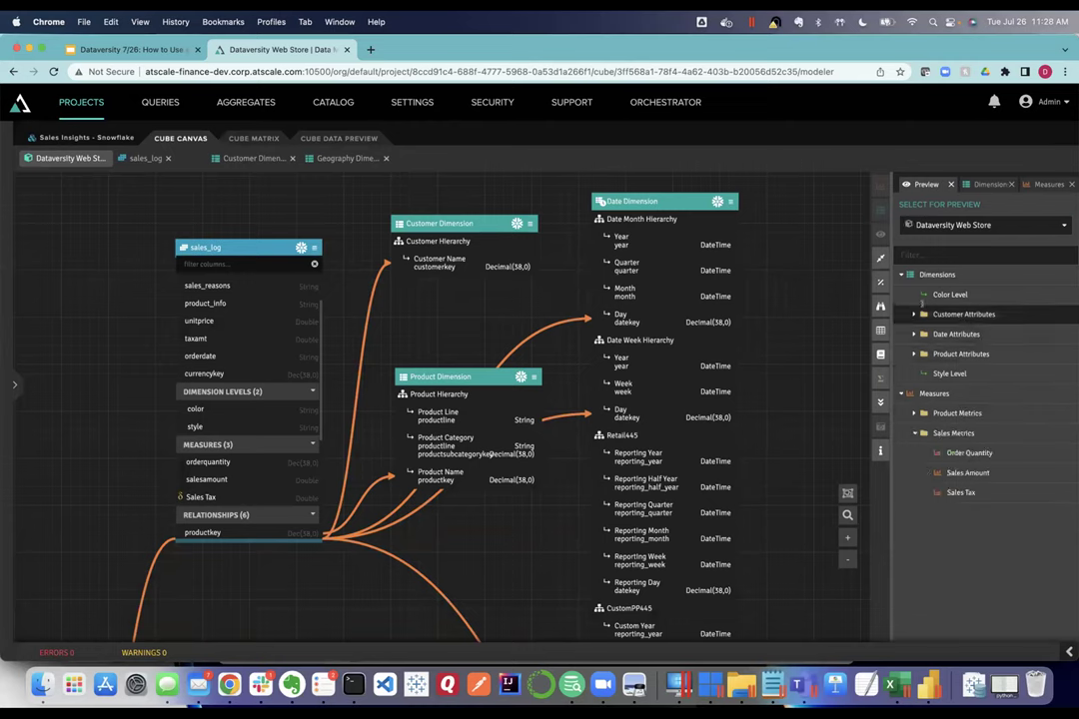
{"action": "left_click", "coordinate": [909, 315]}
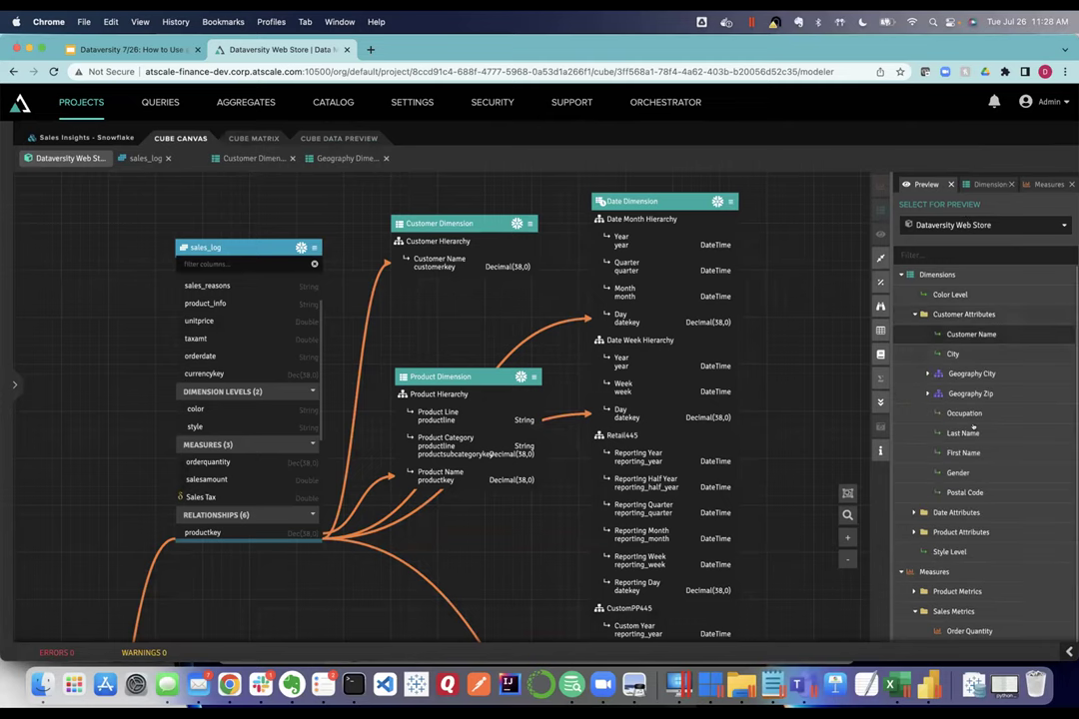
{"action": "left_click", "coordinate": [907, 314]}
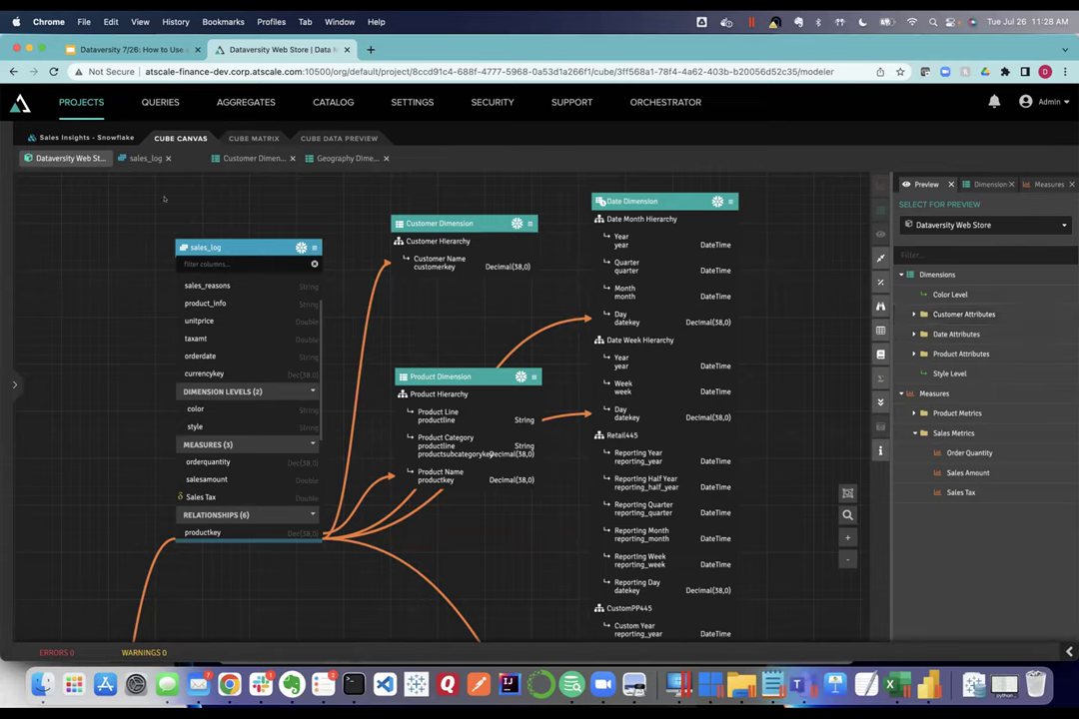
{"action": "left_click", "coordinate": [96, 138]}
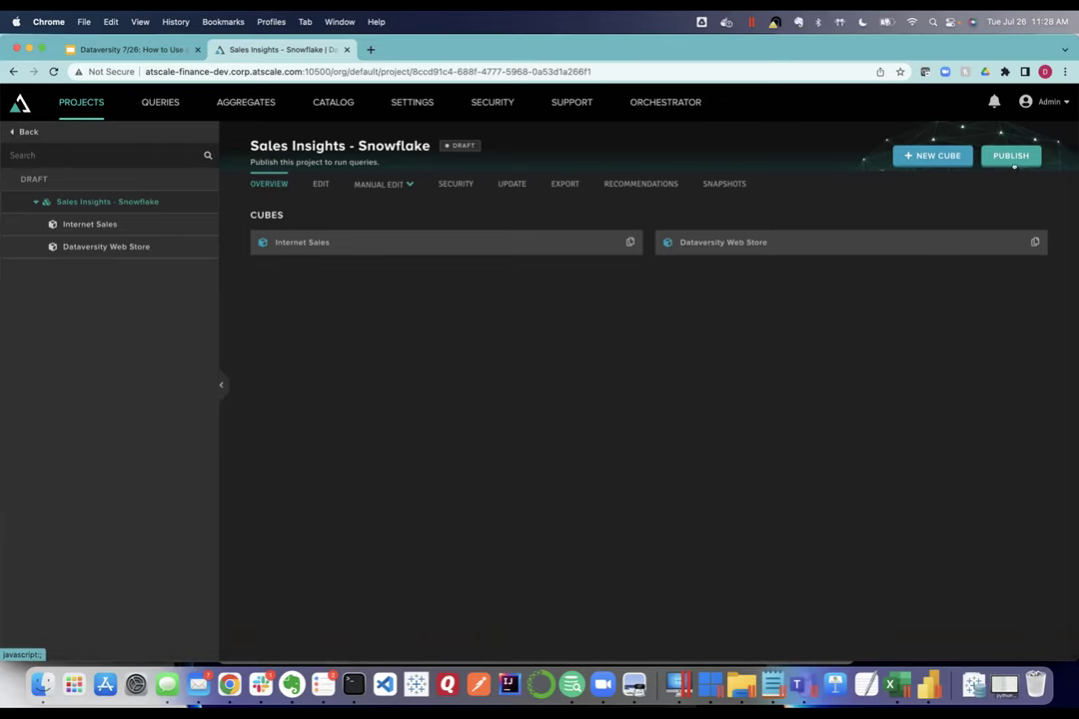
Publish the Sales Insights - Snowflake project with the default name and options.
{"action": "left_click", "coordinate": [1011, 158]}
{"action": "left_click", "coordinate": [759, 565]}
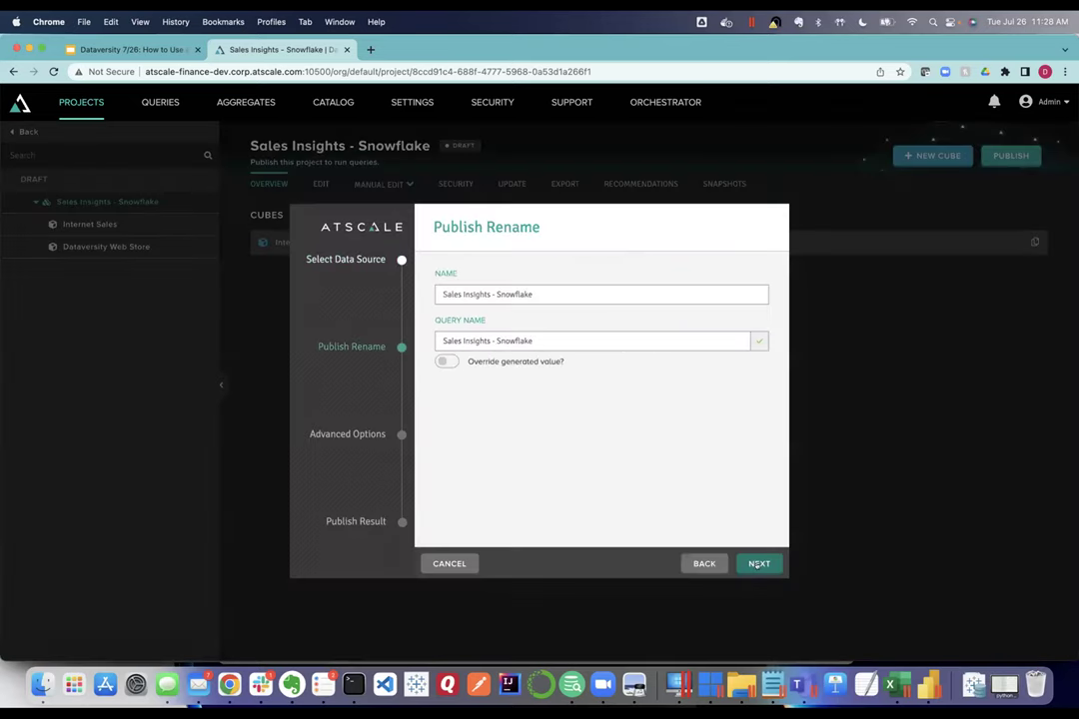
{"action": "left_click", "coordinate": [758, 564]}
{"action": "left_click", "coordinate": [757, 565]}
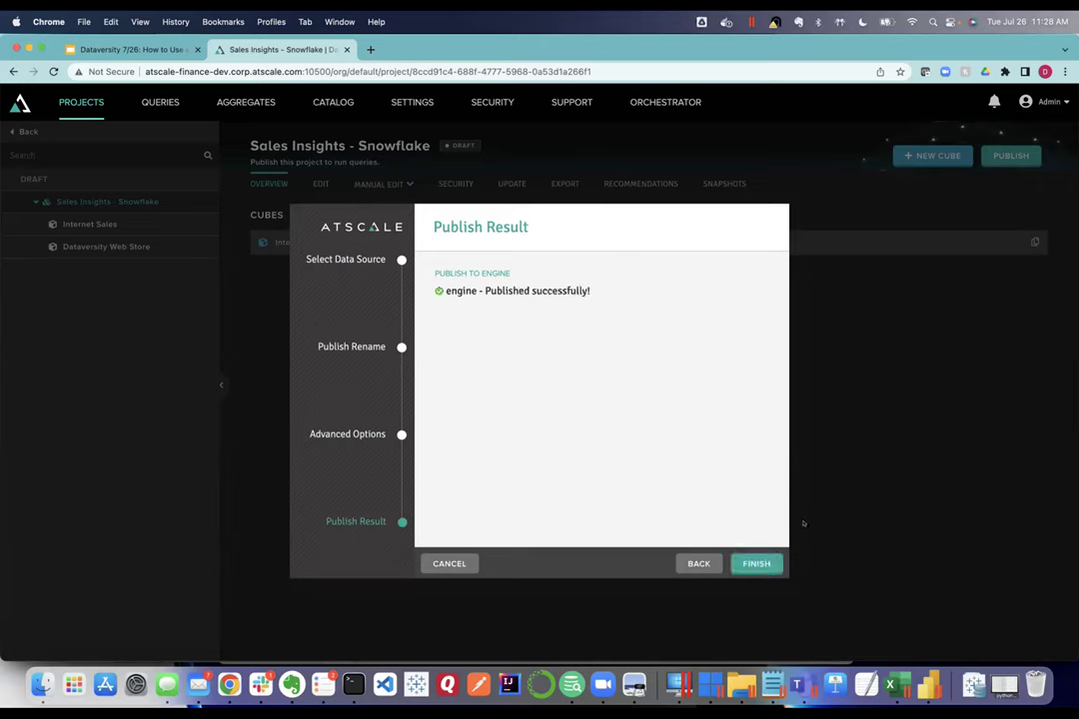
{"action": "left_click", "coordinate": [756, 562]}
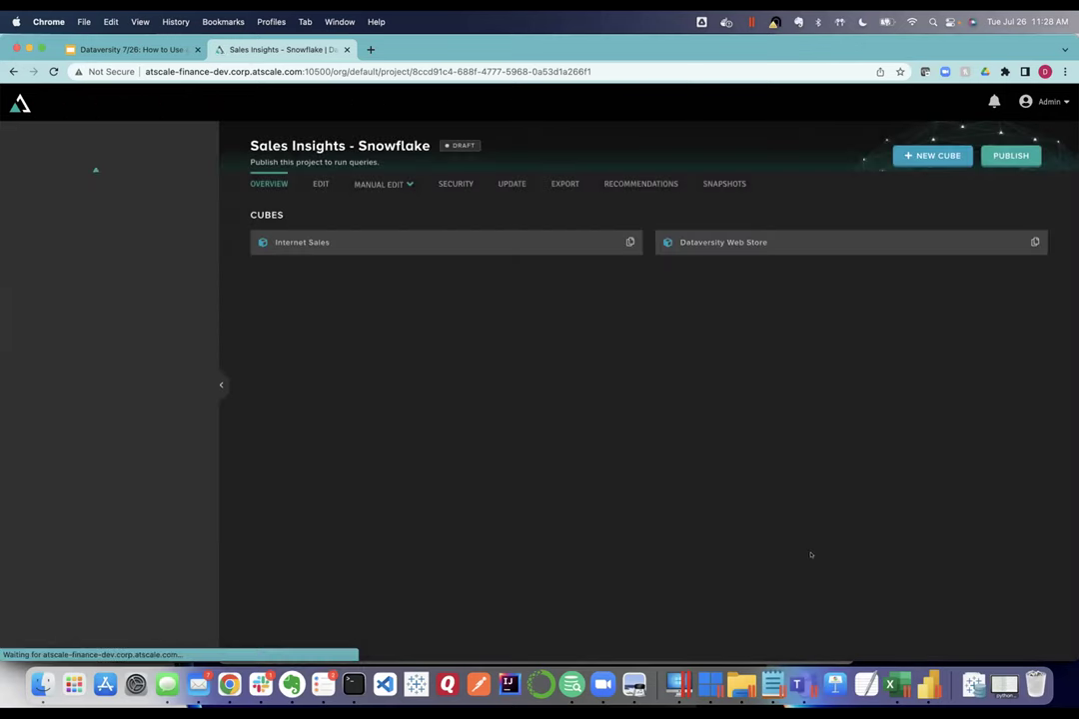
Download the Tableau TDS file for the published Dataversity Web Store cube.
{"action": "left_click", "coordinate": [31, 291]}
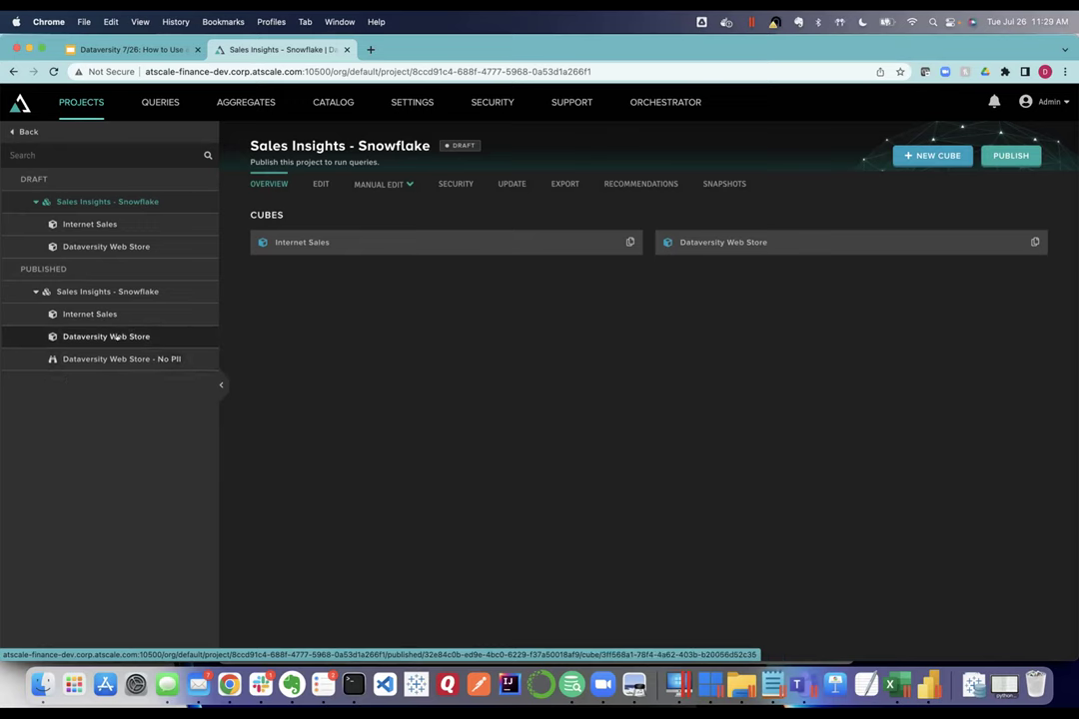
{"action": "left_click", "coordinate": [114, 337]}
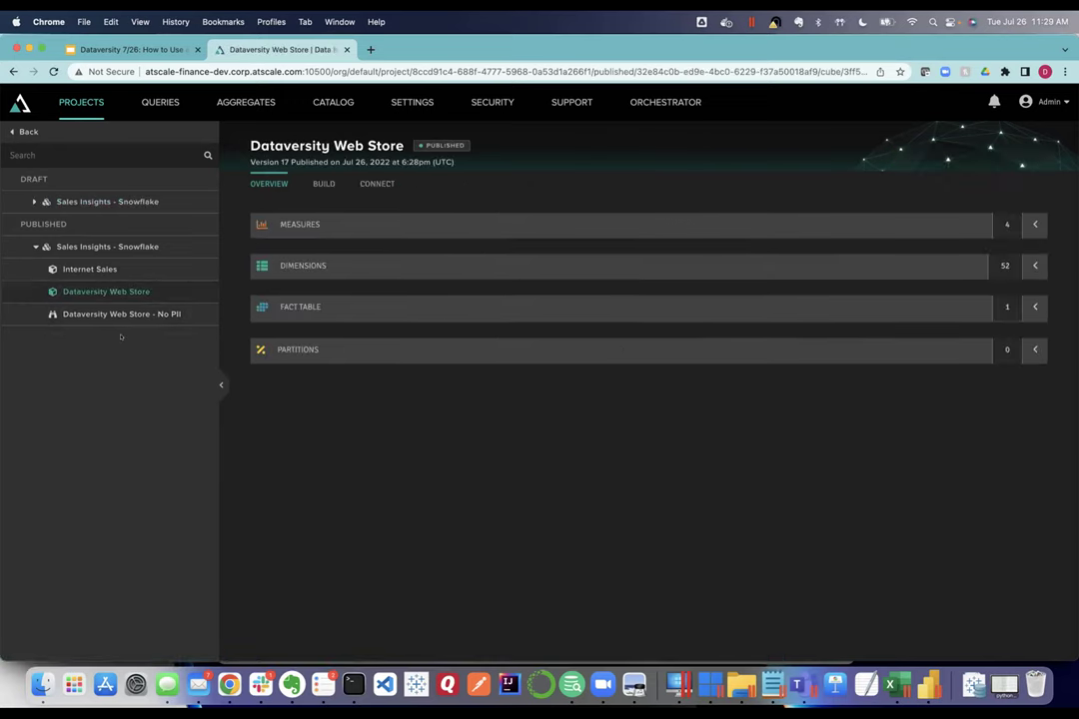
{"action": "left_click", "coordinate": [377, 185]}
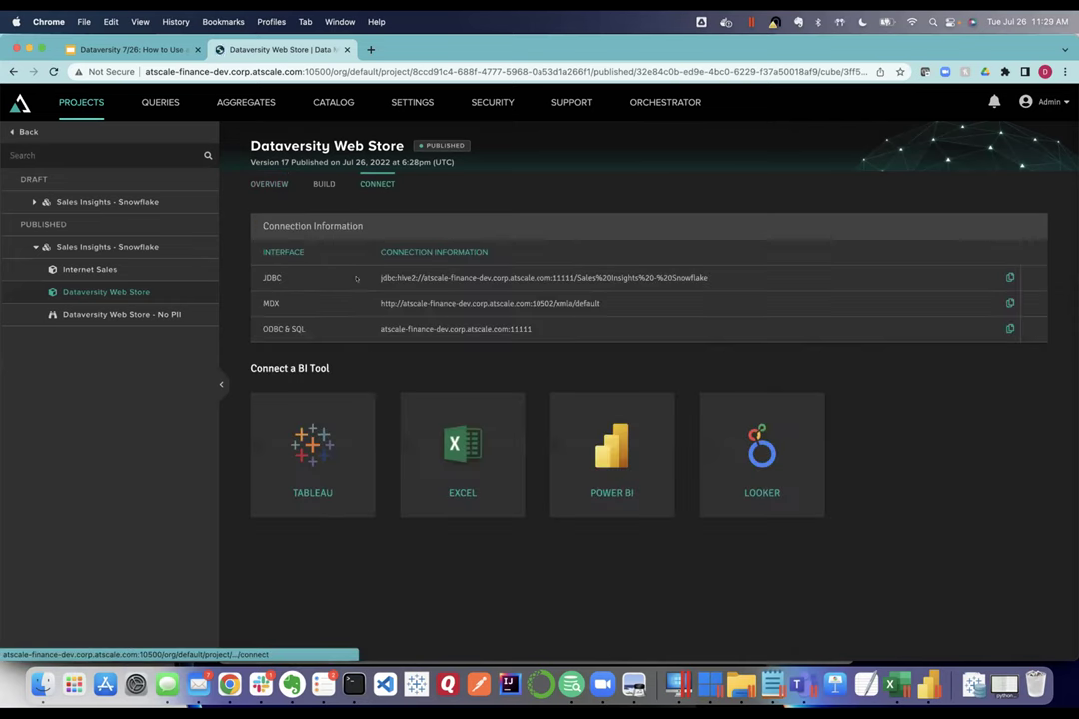
{"action": "left_click", "coordinate": [313, 440]}
{"action": "left_click", "coordinate": [366, 391]}
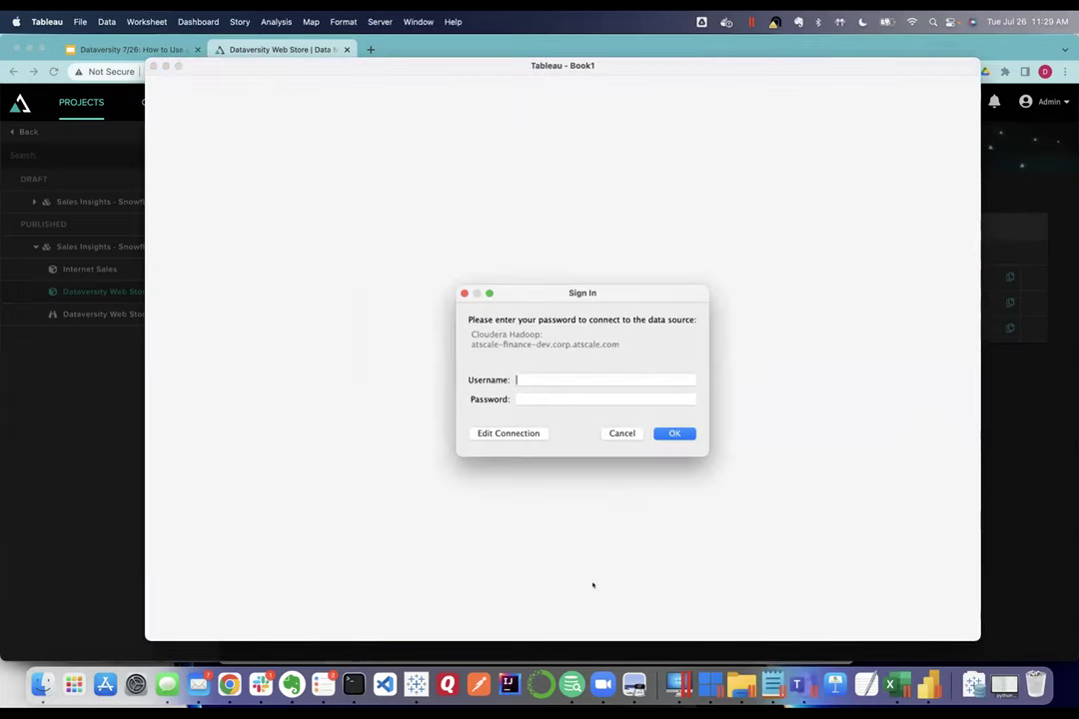
Enter the AtScale username in Tableau's Sign In prompt for the data source.
{"action": "type", "text": "admin"}
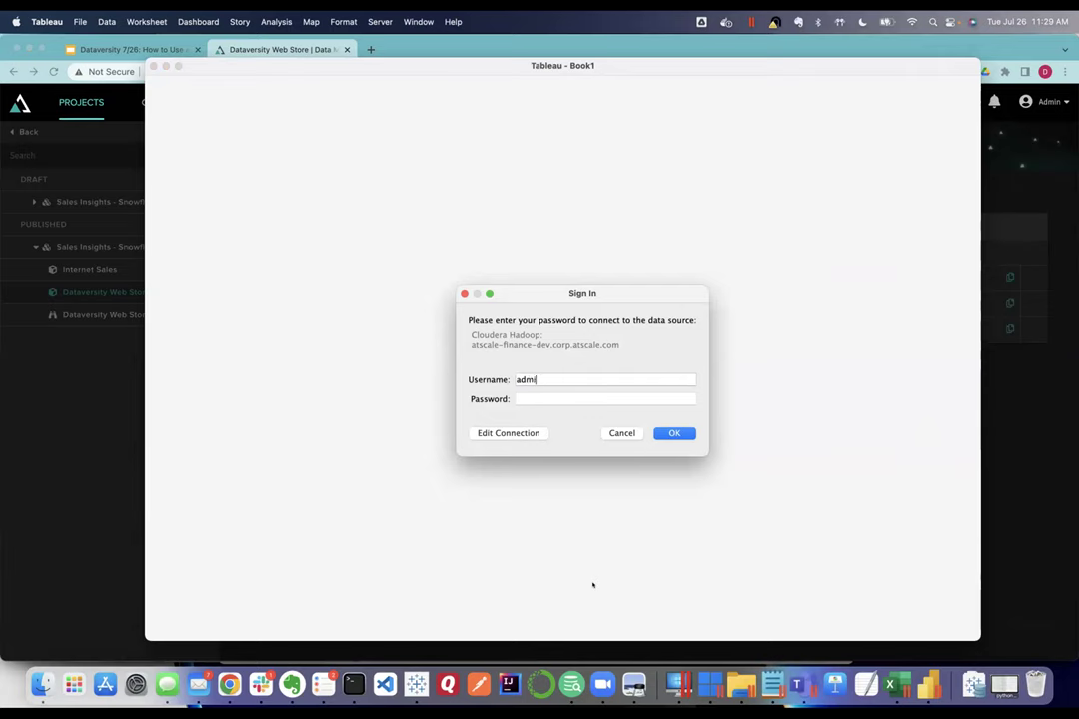
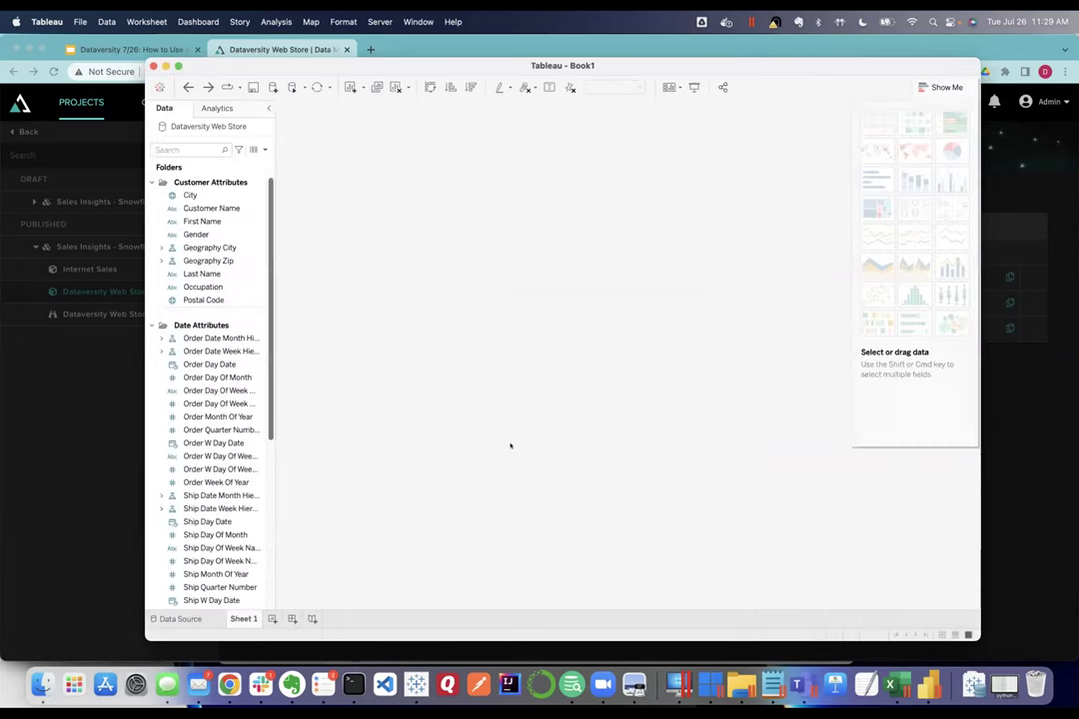
Chart SUM(Order Quantity) for all 130 Product Names as horizontal bars, then start a new worksheet.
{"action": "left_click", "coordinate": [152, 183]}
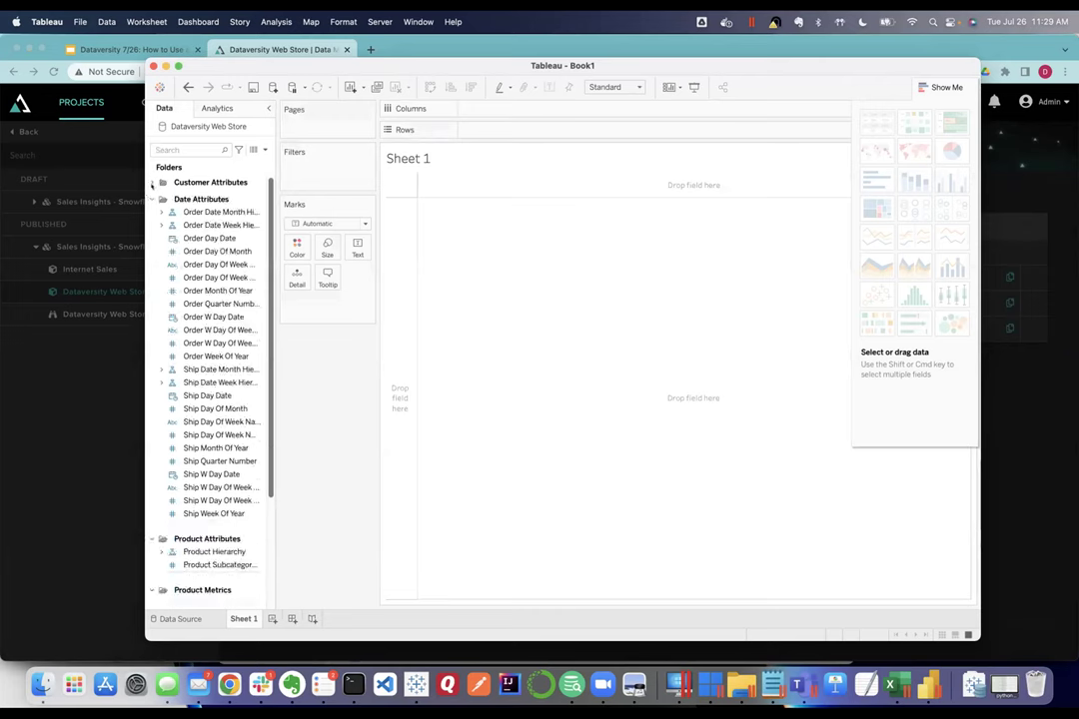
{"action": "left_click", "coordinate": [152, 199]}
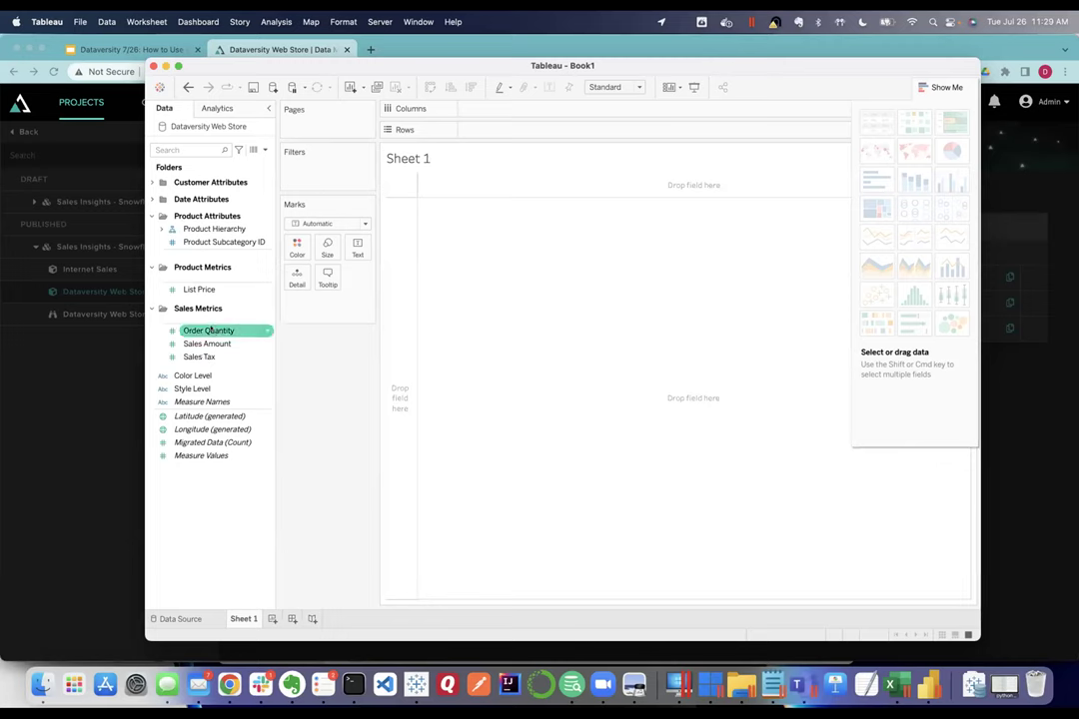
{"action": "left_click", "coordinate": [209, 330]}
{"action": "double_click", "coordinate": [211, 330]}
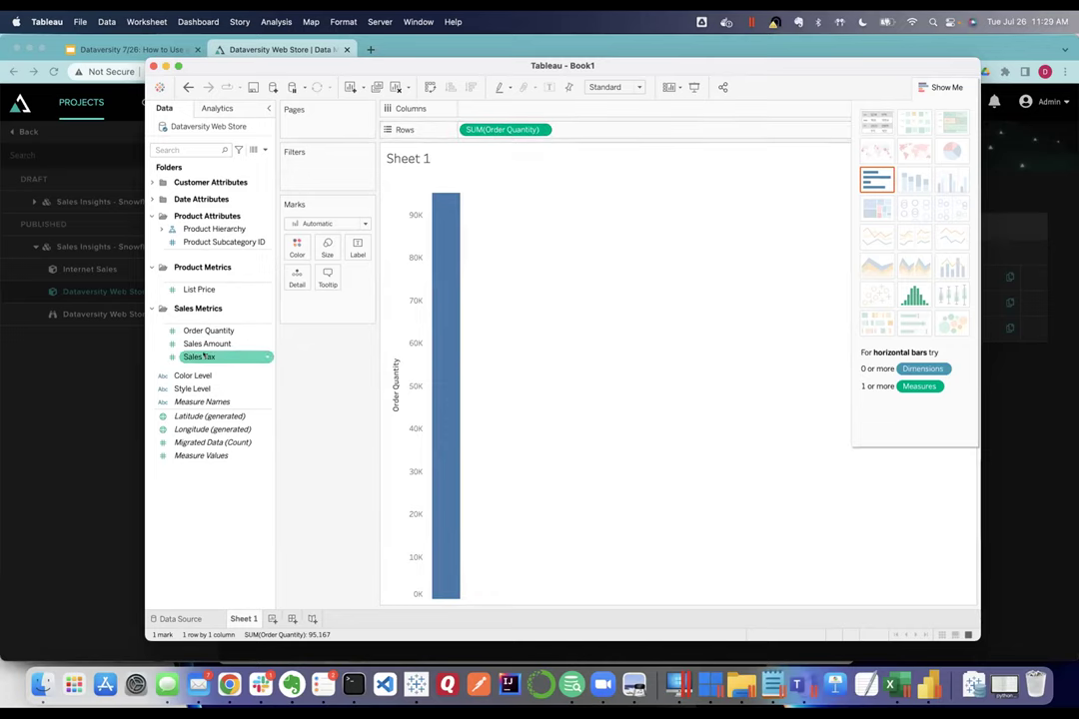
{"action": "left_click", "coordinate": [162, 229]}
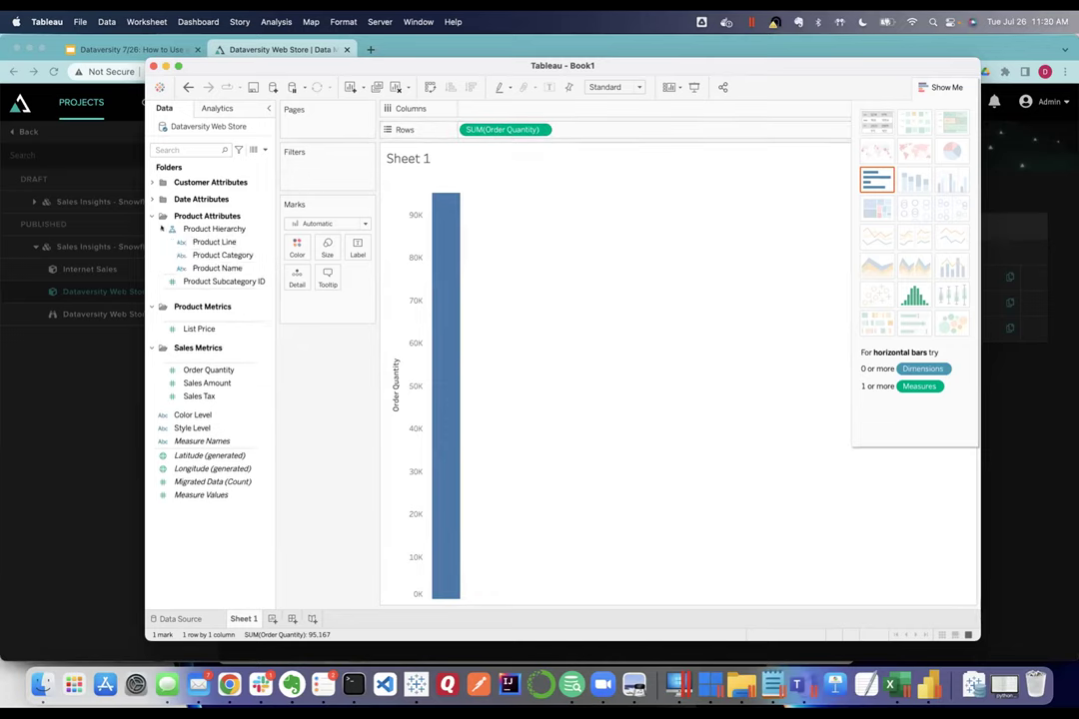
{"action": "left_click", "coordinate": [229, 269]}
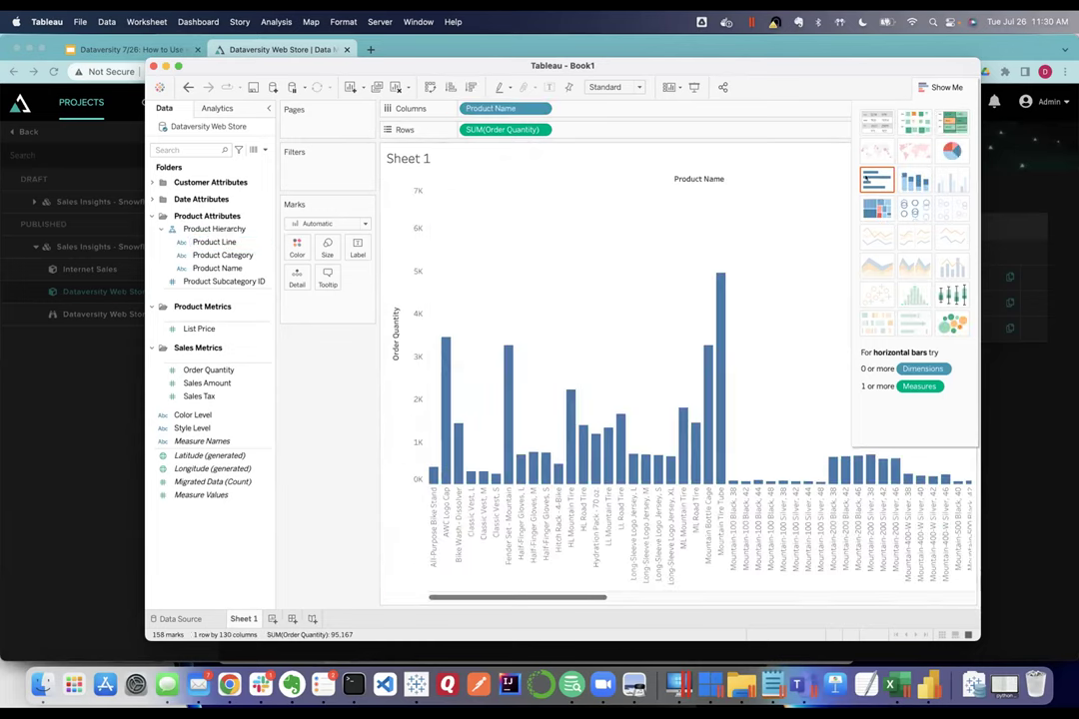
{"action": "key", "text": "ctrl+w"}
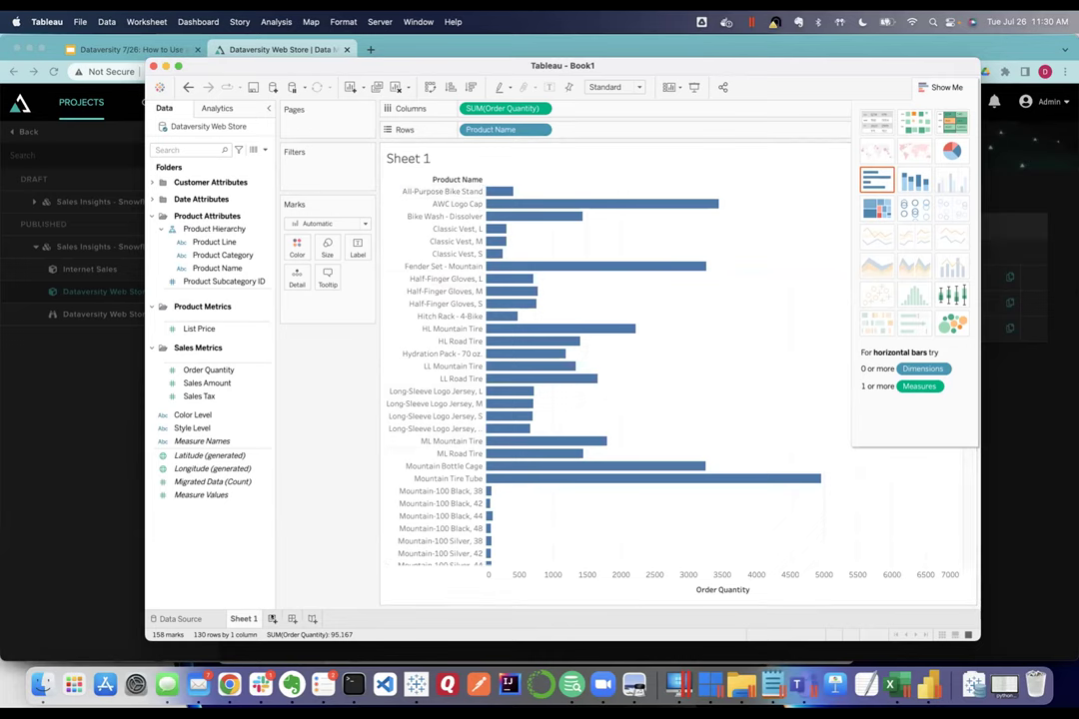
{"action": "left_click", "coordinate": [272, 619]}
Add Order Quantity to Sheet 2 and break it down by Order Year on Columns.
{"action": "double_click", "coordinate": [208, 370]}
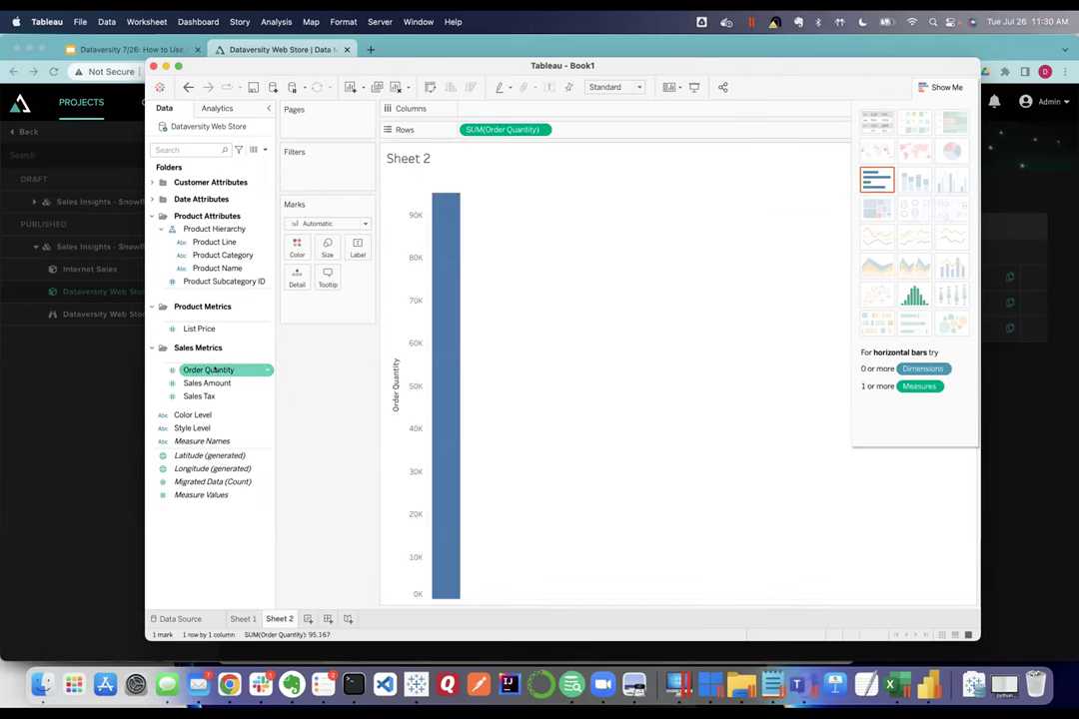
{"action": "left_click", "coordinate": [151, 199]}
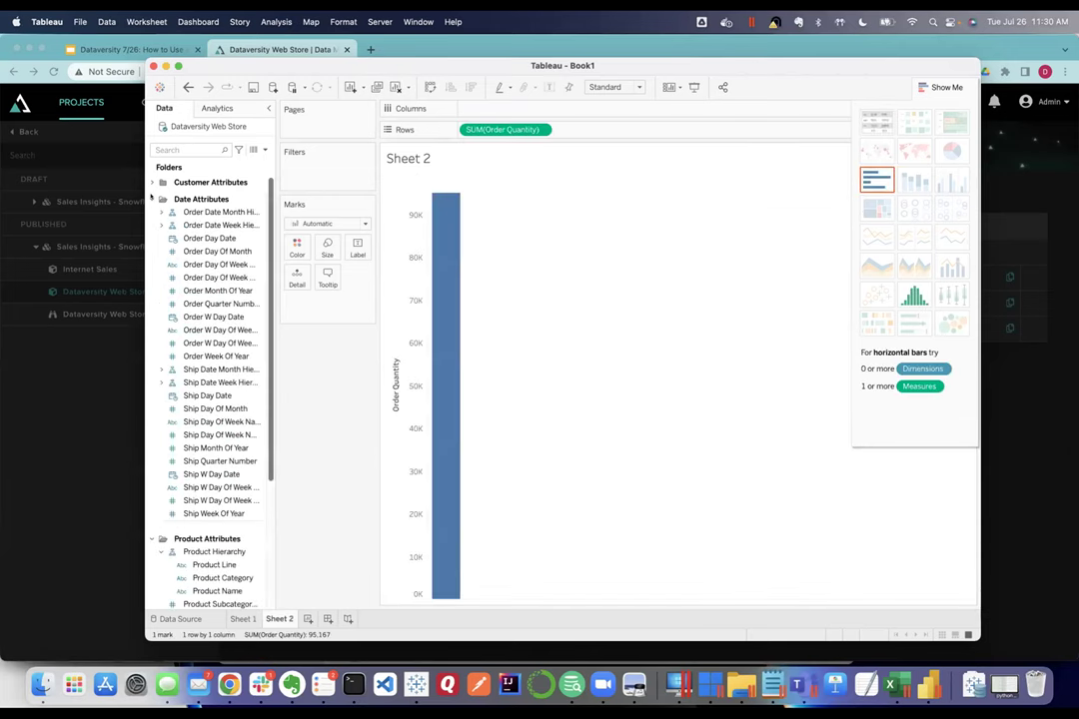
{"action": "left_click_drag", "start_coordinate": [273, 232], "coordinate": [343, 232]}
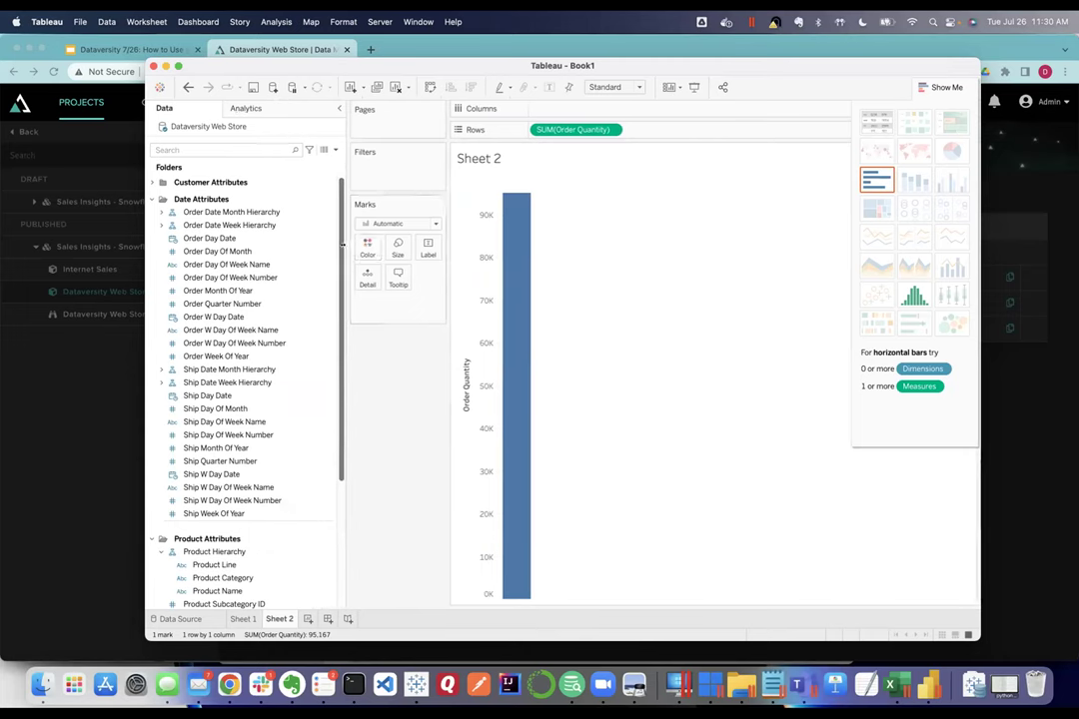
{"action": "left_click", "coordinate": [161, 212]}
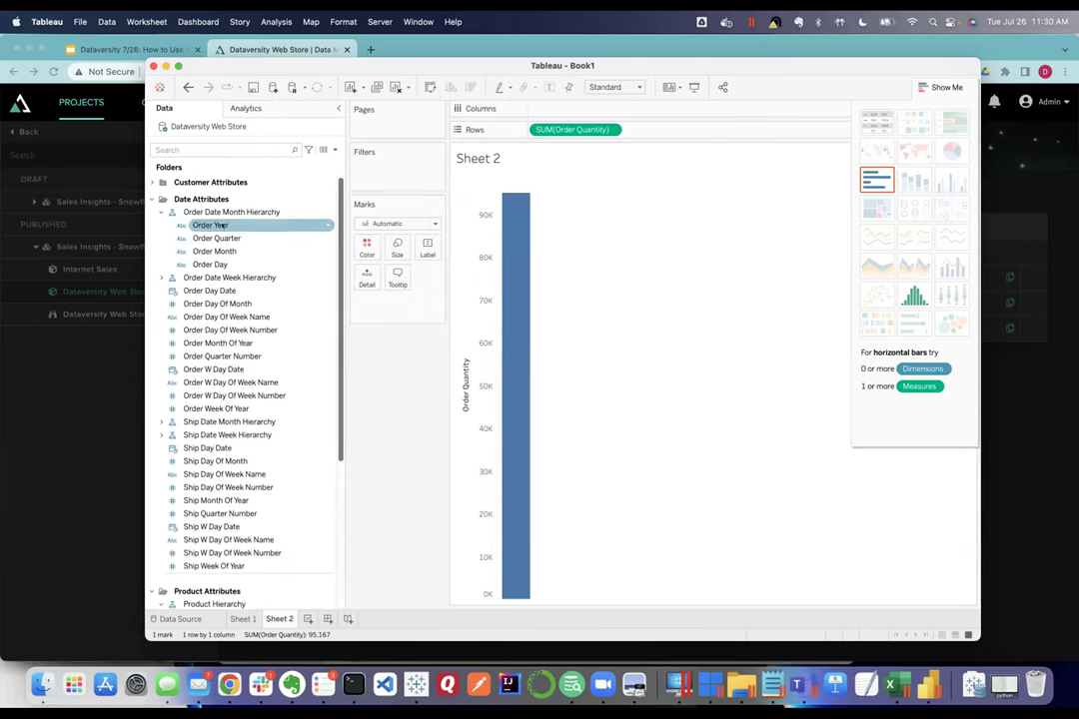
{"action": "left_click", "coordinate": [212, 224]}
{"action": "left_click_drag", "start_coordinate": [273, 231], "coordinate": [541, 252]}
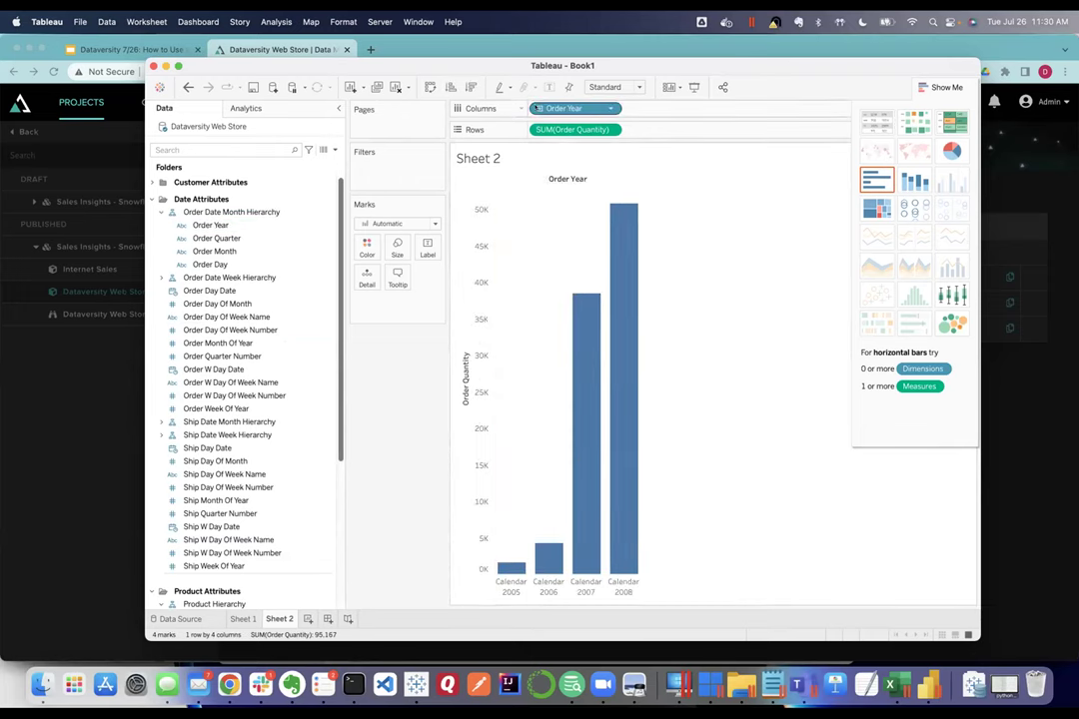
Drill down from year to quarter and month, and display the chart as horizontal bars.
{"action": "left_click", "coordinate": [627, 602]}
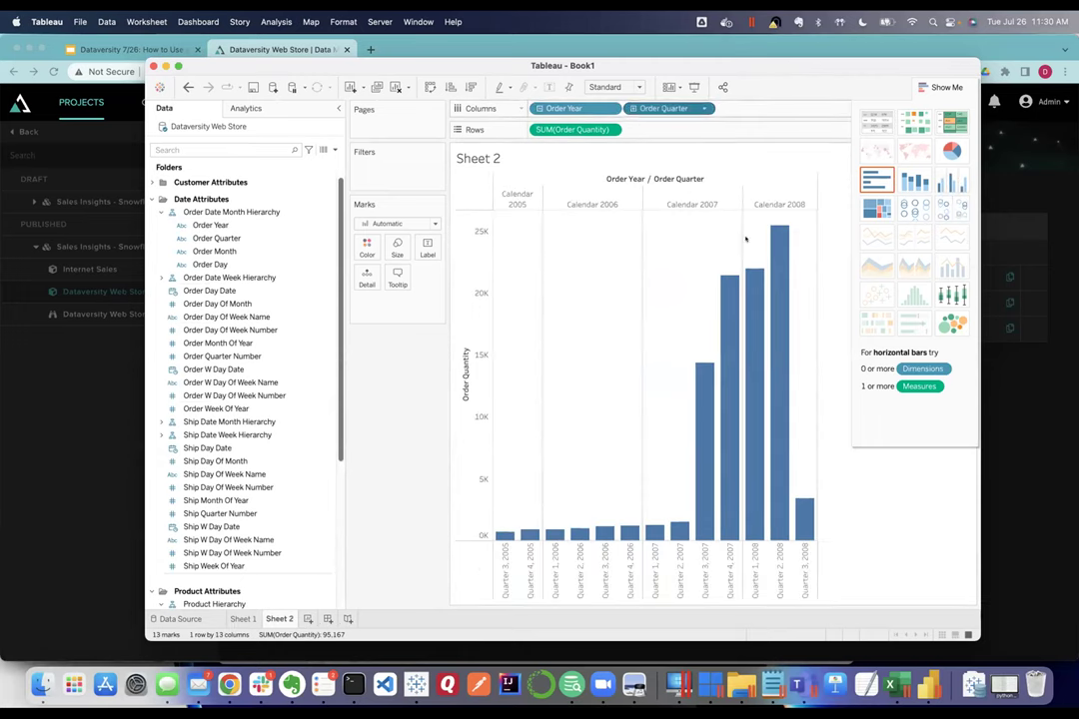
{"action": "left_click", "coordinate": [630, 108]}
{"action": "left_click", "coordinate": [872, 182]}
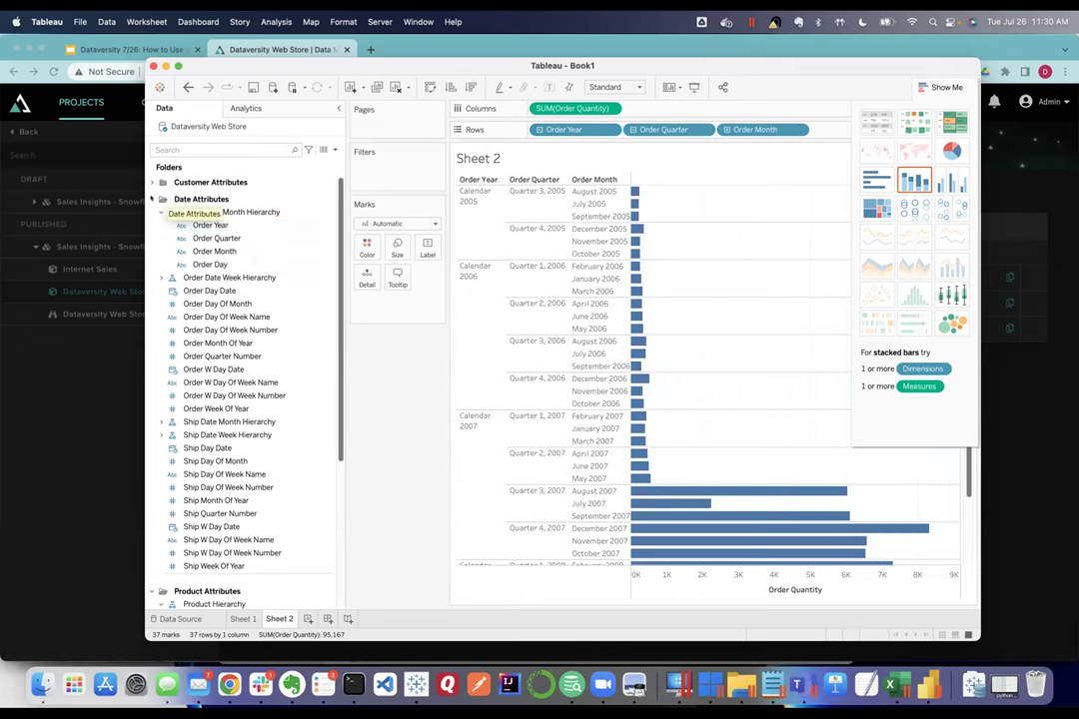
{"action": "left_click", "coordinate": [152, 199]}
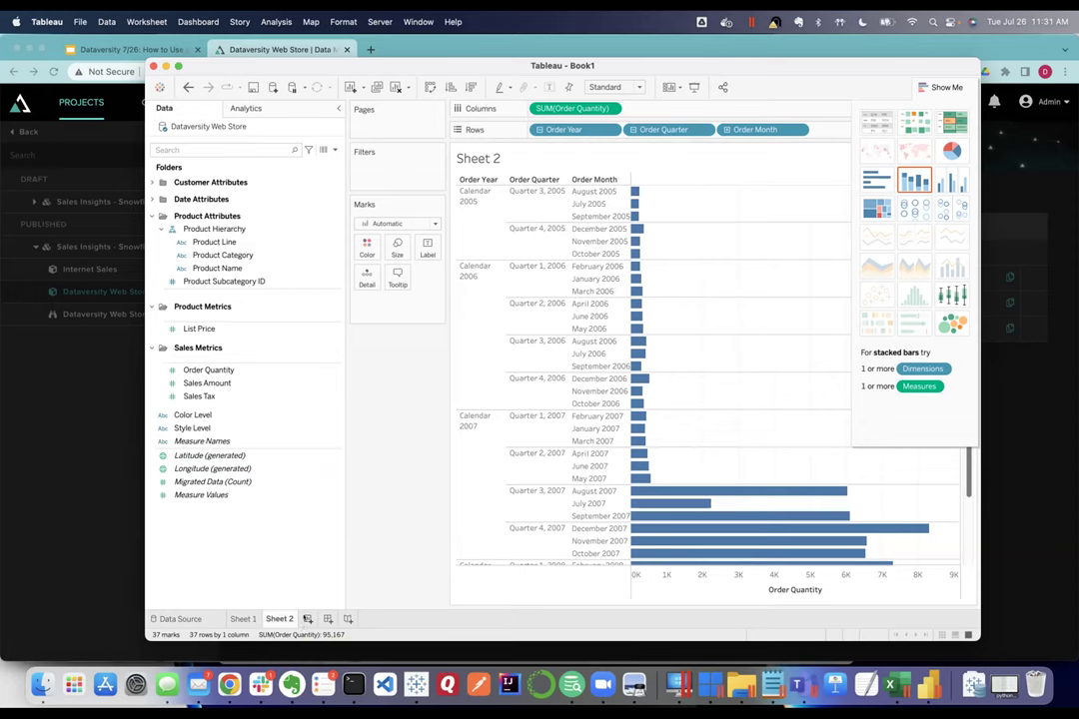
On a new Sheet 3, chart SUM(Order Quantity) by Color Level as vertical bars.
{"action": "left_click", "coordinate": [307, 621]}
{"action": "double_click", "coordinate": [208, 369]}
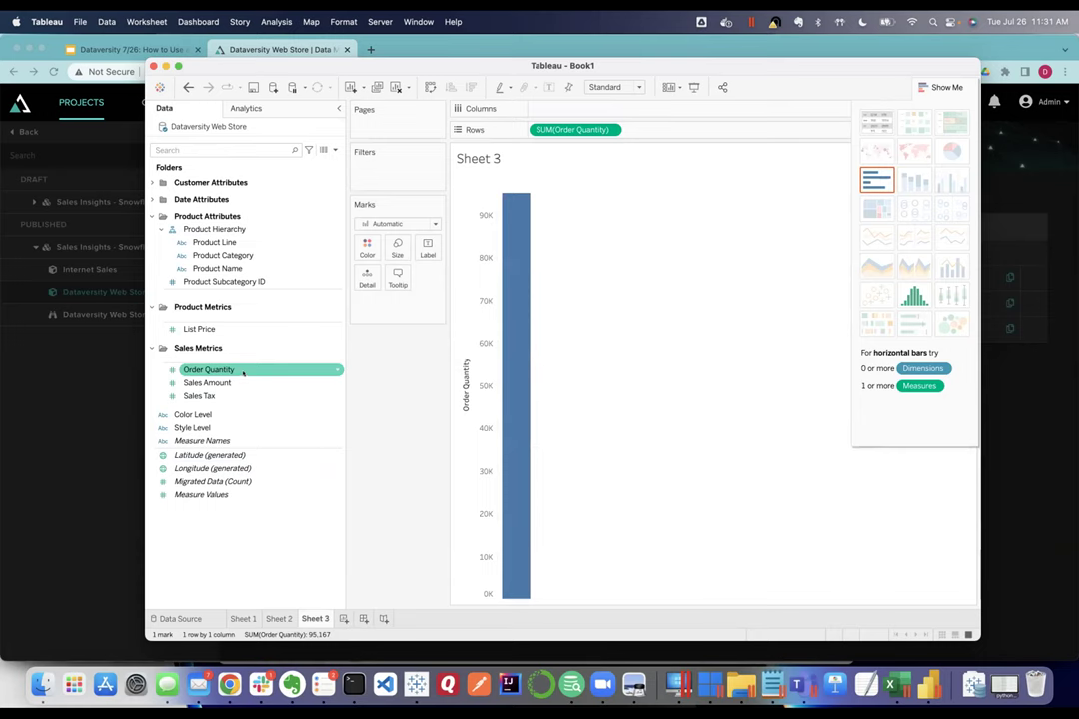
{"action": "left_click", "coordinate": [212, 413]}
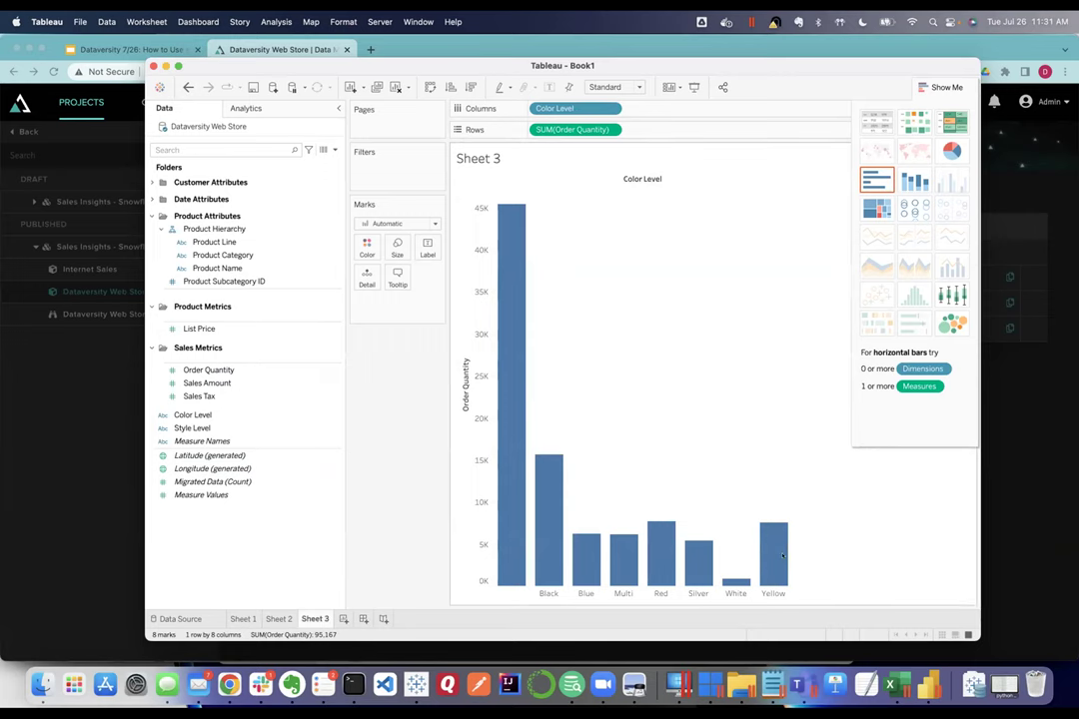
{"action": "mouse_move", "coordinate": [508, 562]}
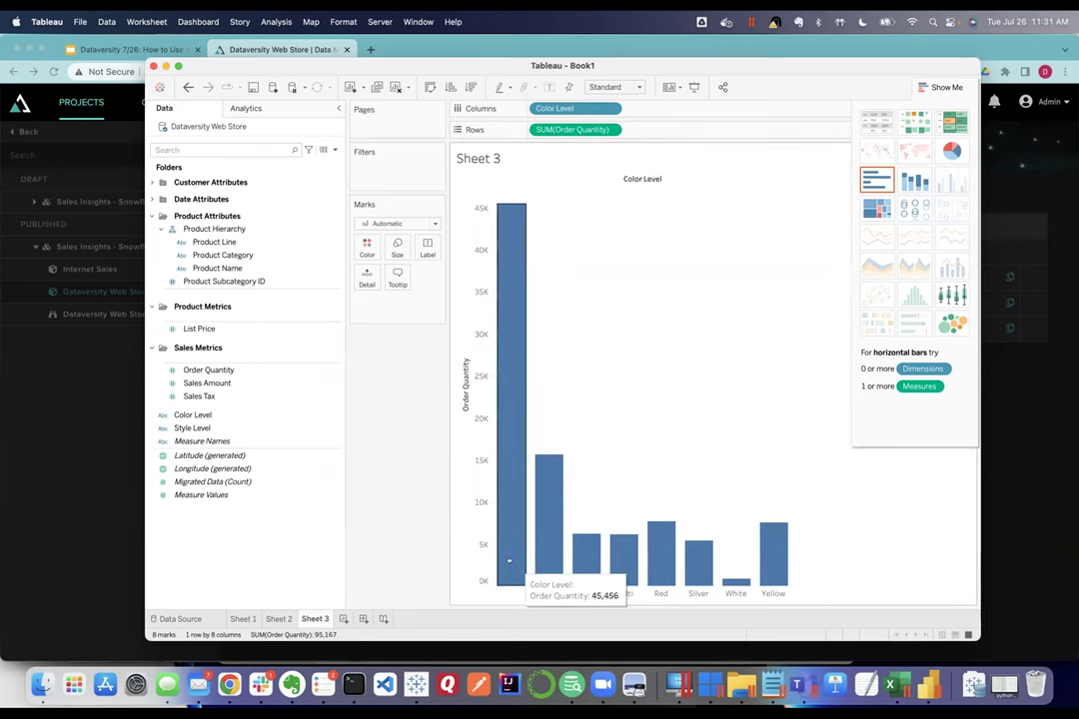
{"action": "mouse_move", "coordinate": [587, 560]}
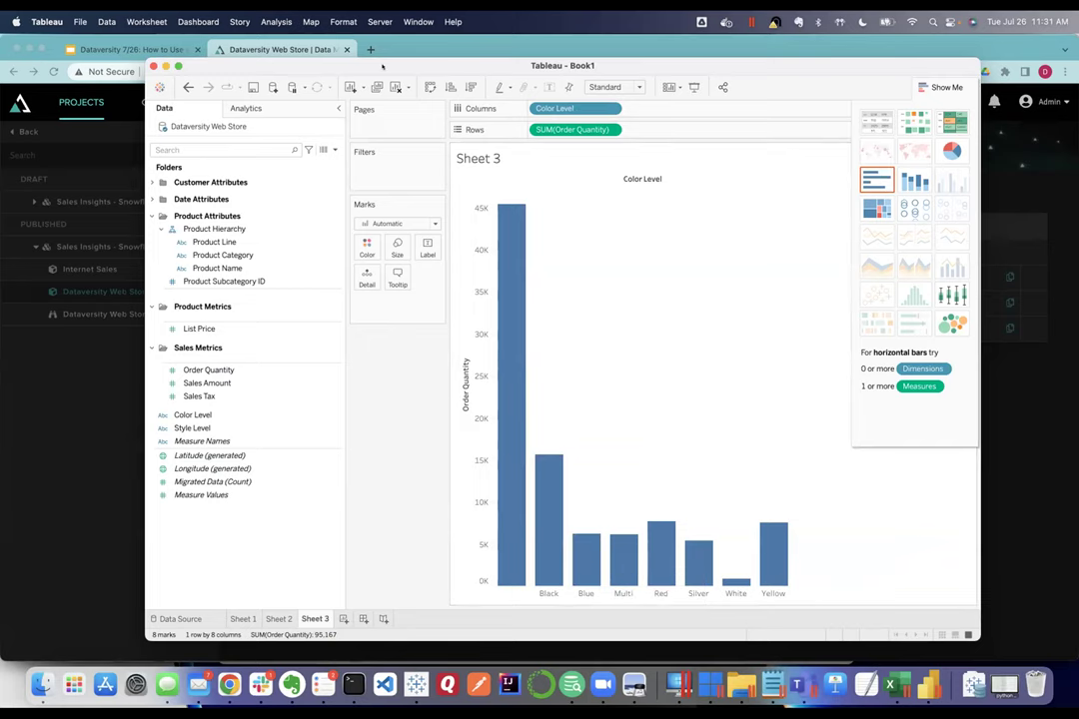
Look over the data source page, then return to the Sheet 3 chart.
{"action": "left_click_drag", "start_coordinate": [383, 67], "coordinate": [349, 64]}
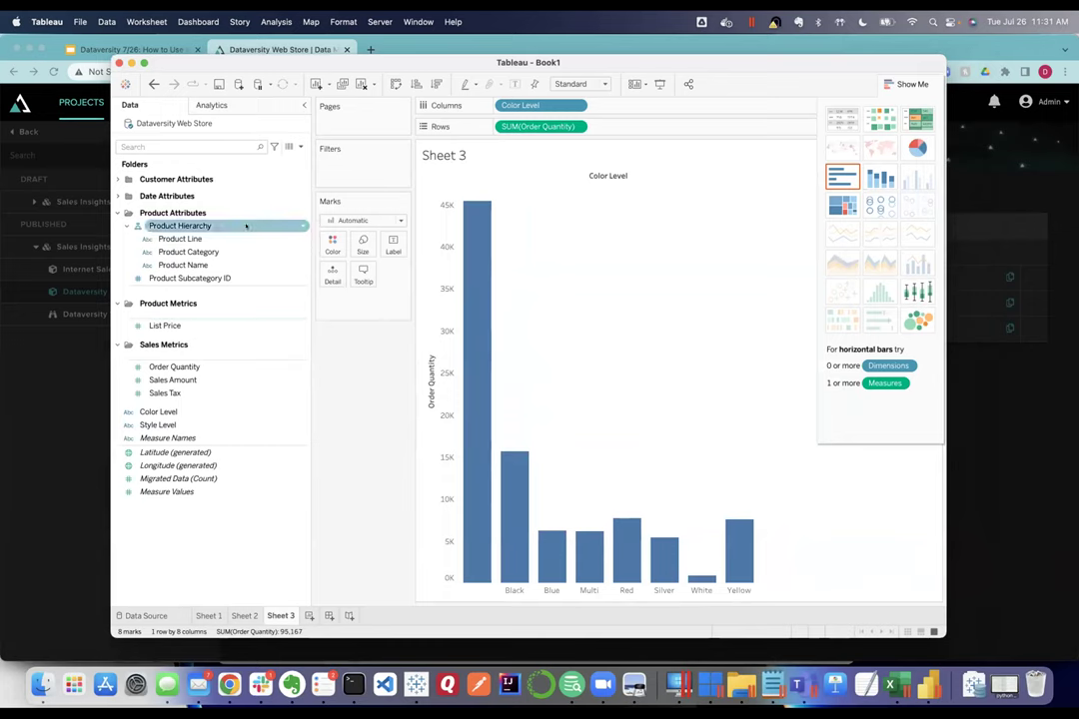
{"action": "left_click", "coordinate": [240, 326]}
{"action": "left_click", "coordinate": [200, 539]}
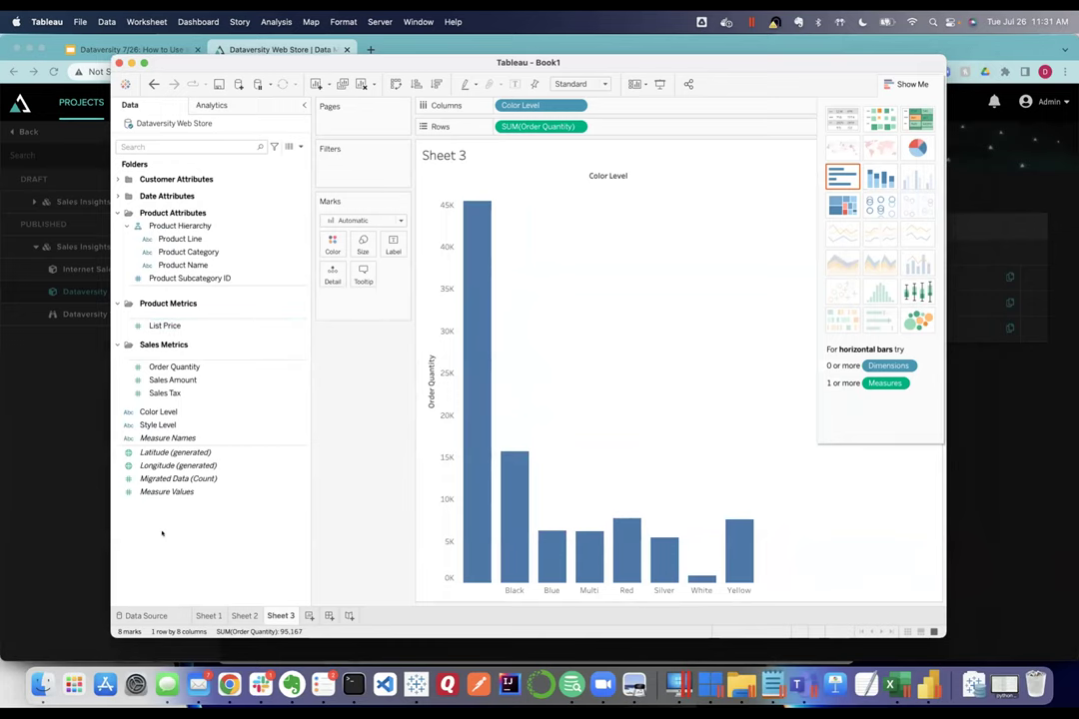
{"action": "left_click", "coordinate": [145, 616]}
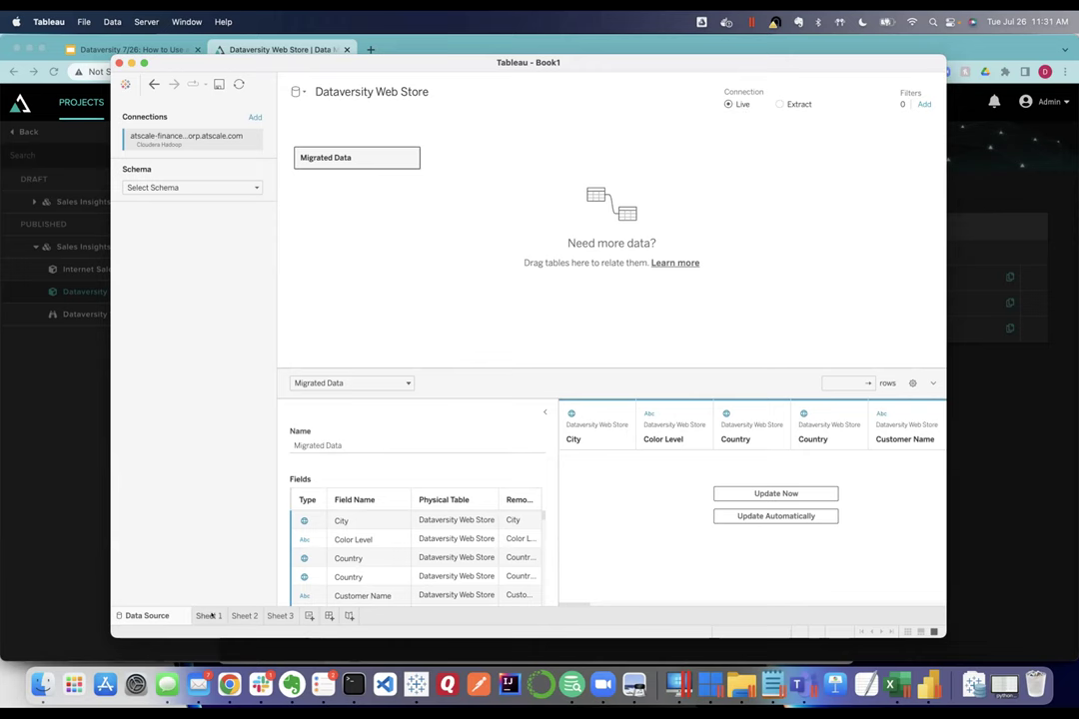
{"action": "left_click", "coordinate": [279, 615]}
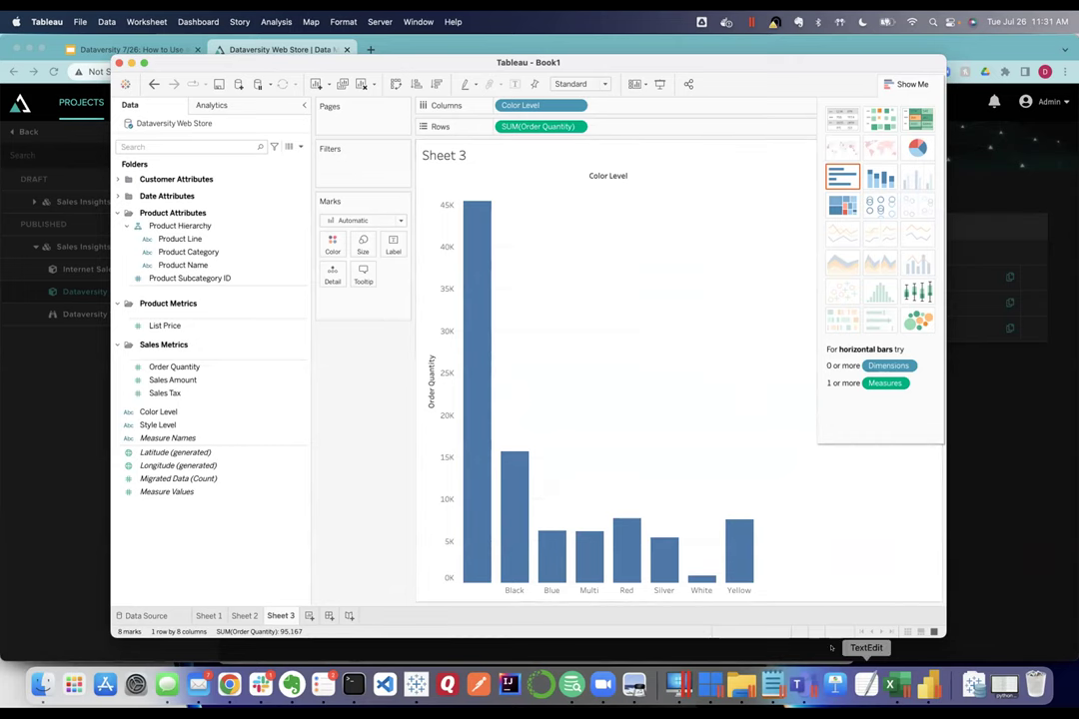
Copy the snowflakecomputing server line from the Connections notes and return to the blank Power BI report.
{"action": "left_click", "coordinate": [929, 685]}
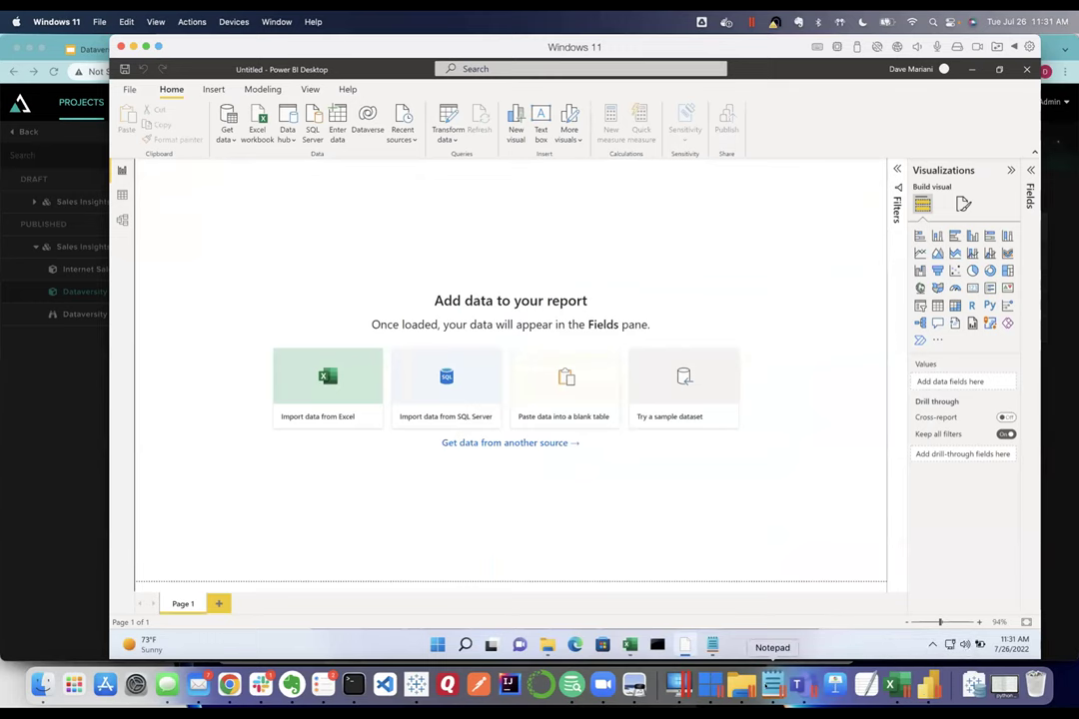
{"action": "left_click", "coordinate": [772, 684]}
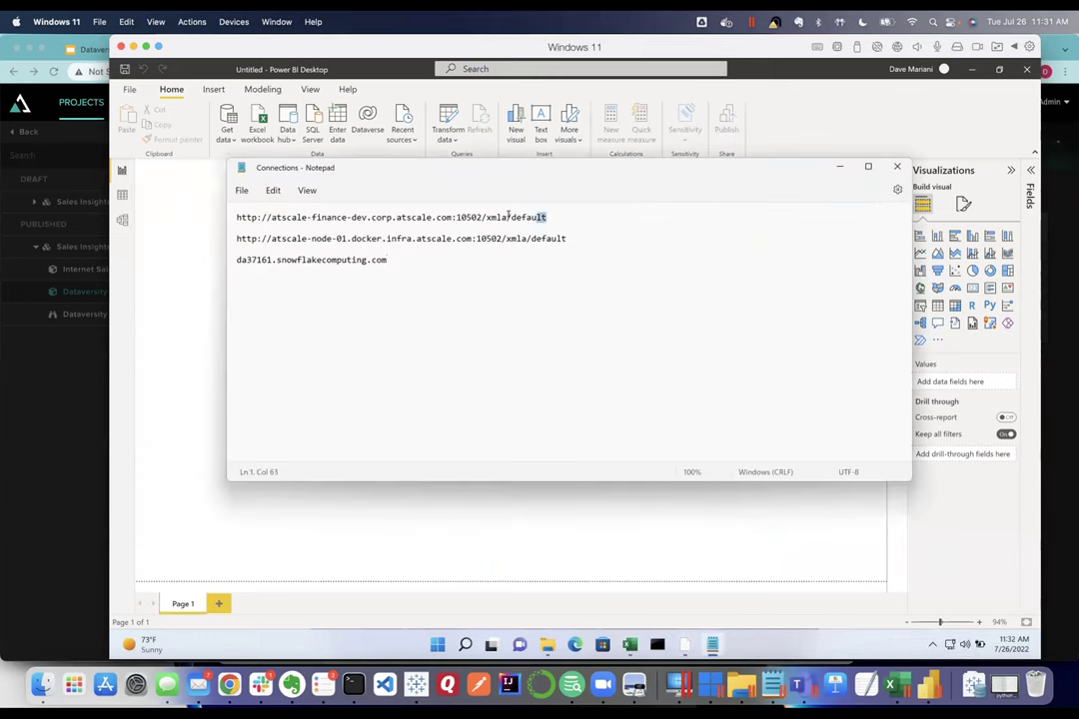
{"action": "left_click_drag", "start_coordinate": [509, 215], "coordinate": [237, 217]}
{"action": "left_click_drag", "start_coordinate": [389, 260], "coordinate": [213, 257]}
{"action": "left_click", "coordinate": [303, 284]}
{"action": "left_click_drag", "start_coordinate": [388, 259], "coordinate": [234, 256]}
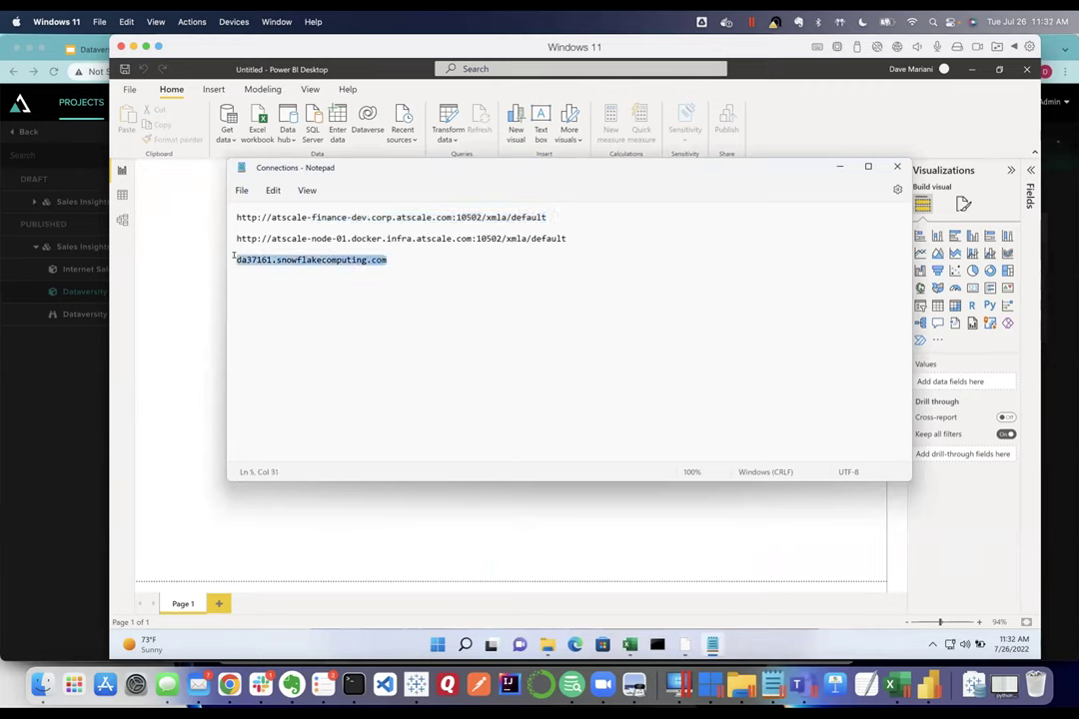
{"action": "right_click", "coordinate": [286, 262]}
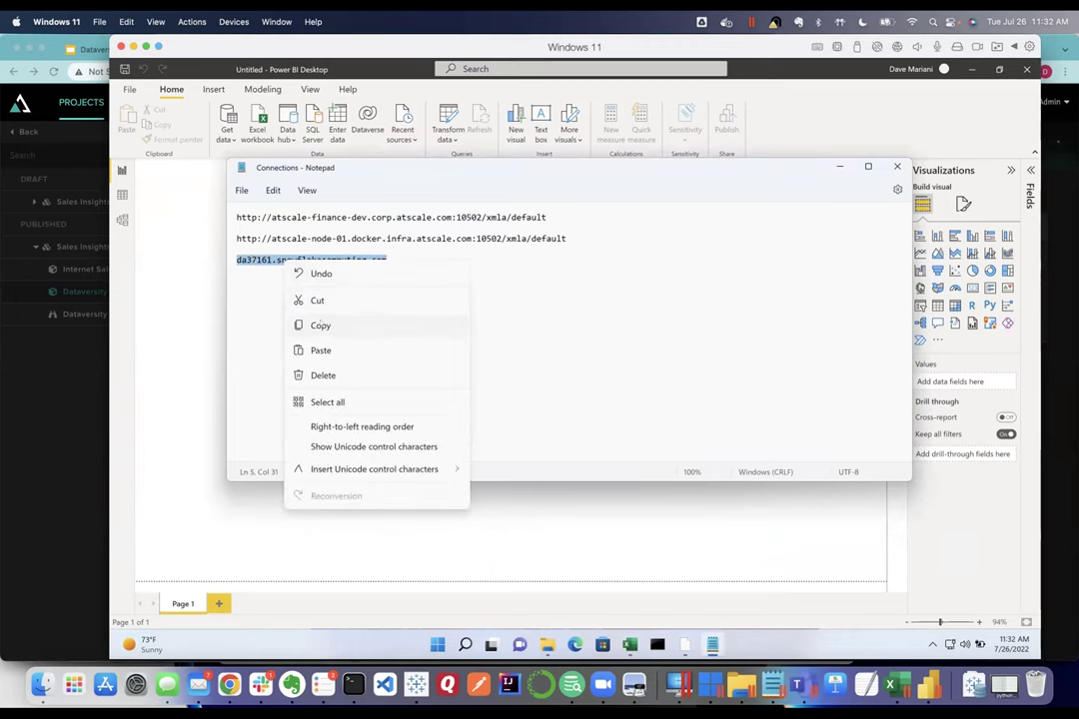
{"action": "left_click", "coordinate": [320, 325]}
{"action": "left_click", "coordinate": [481, 545]}
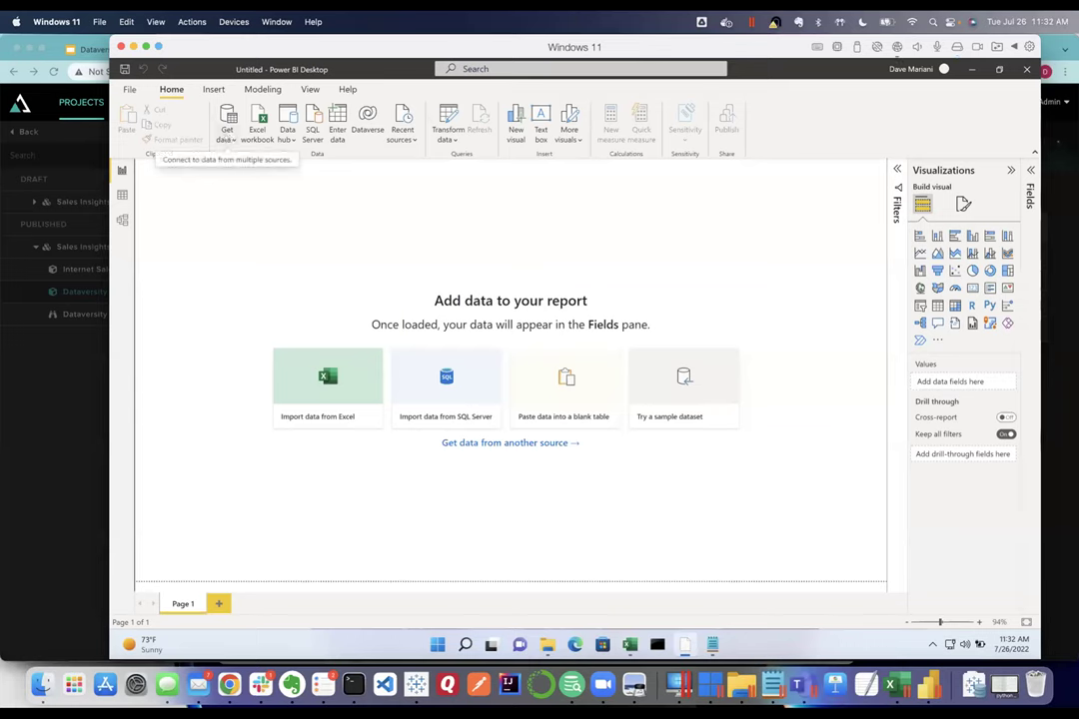
Find the Snowflake connector in the full Get Data catalogue by searching 'snow' and choose it.
{"action": "left_click", "coordinate": [227, 137]}
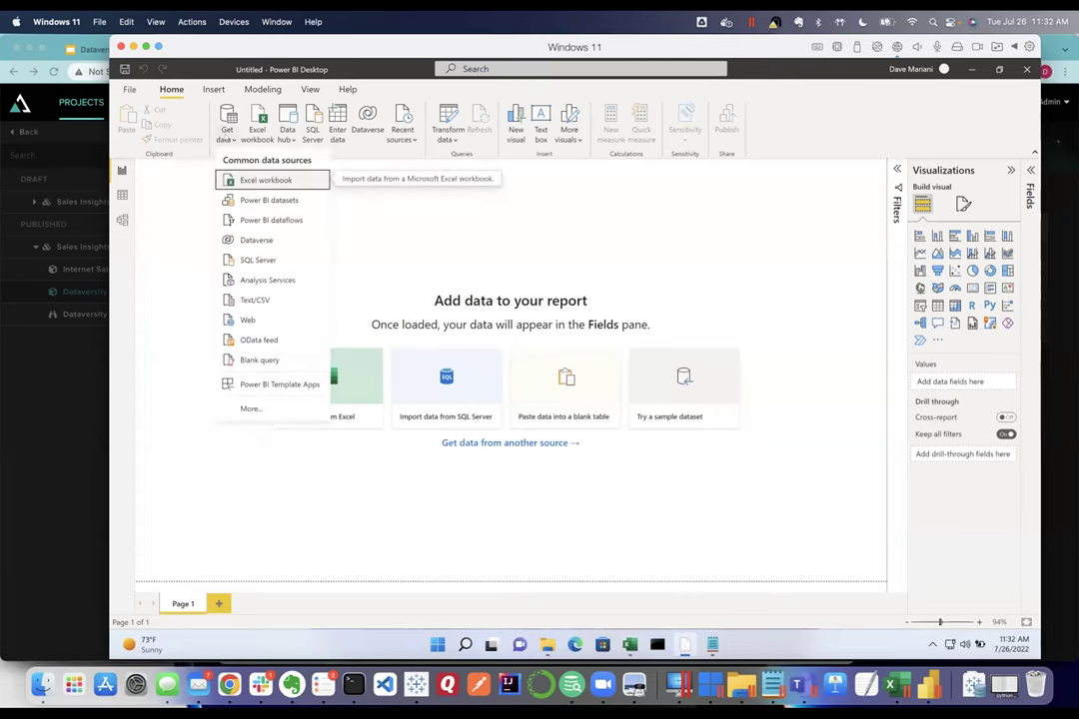
{"action": "left_click", "coordinate": [282, 407]}
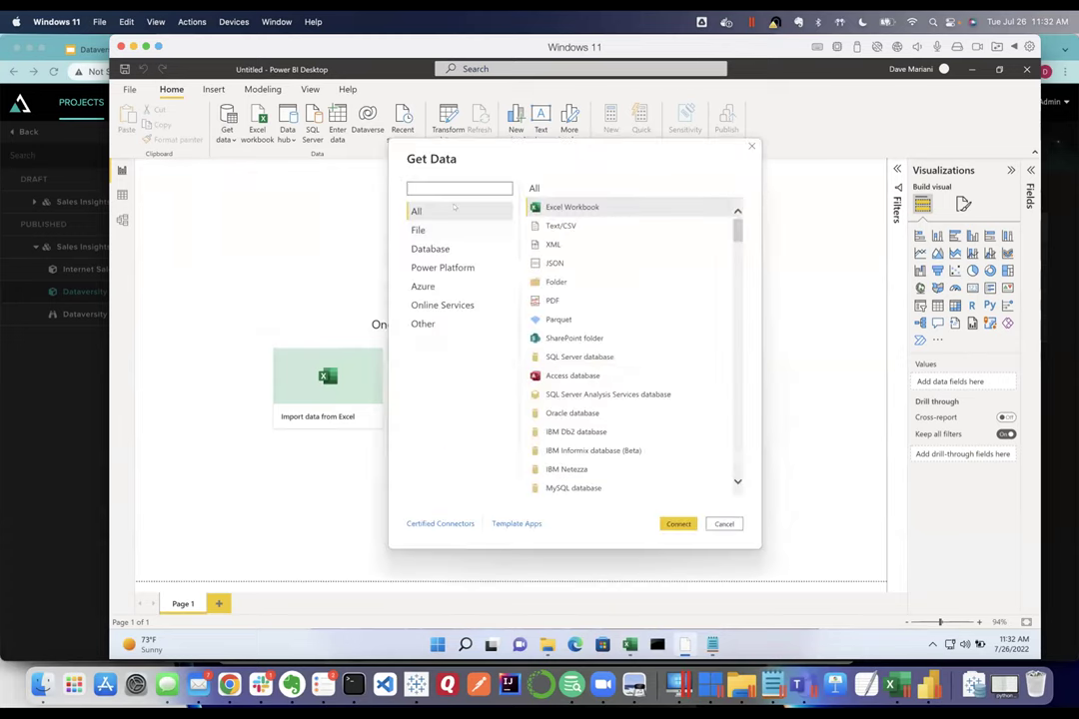
{"action": "type", "text": "snow"}
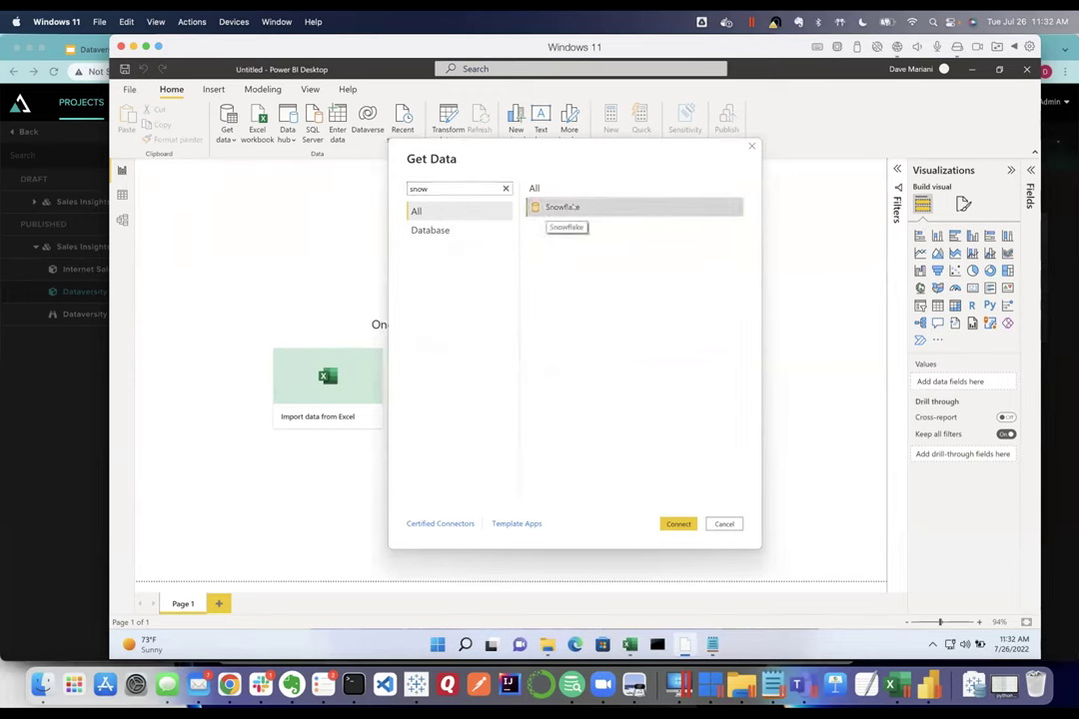
{"action": "left_click", "coordinate": [675, 526]}
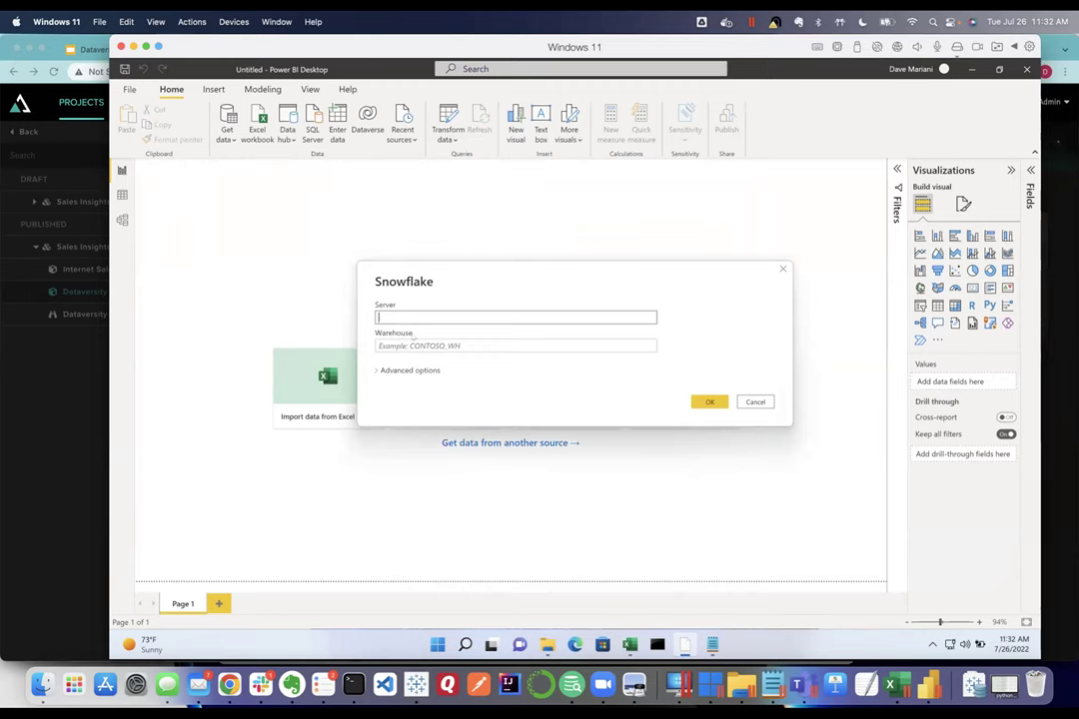
Paste da37161.snowflakecomputing.com as the server and start entering the warehouse name.
{"action": "right_click", "coordinate": [398, 318]}
{"action": "left_click", "coordinate": [438, 373]}
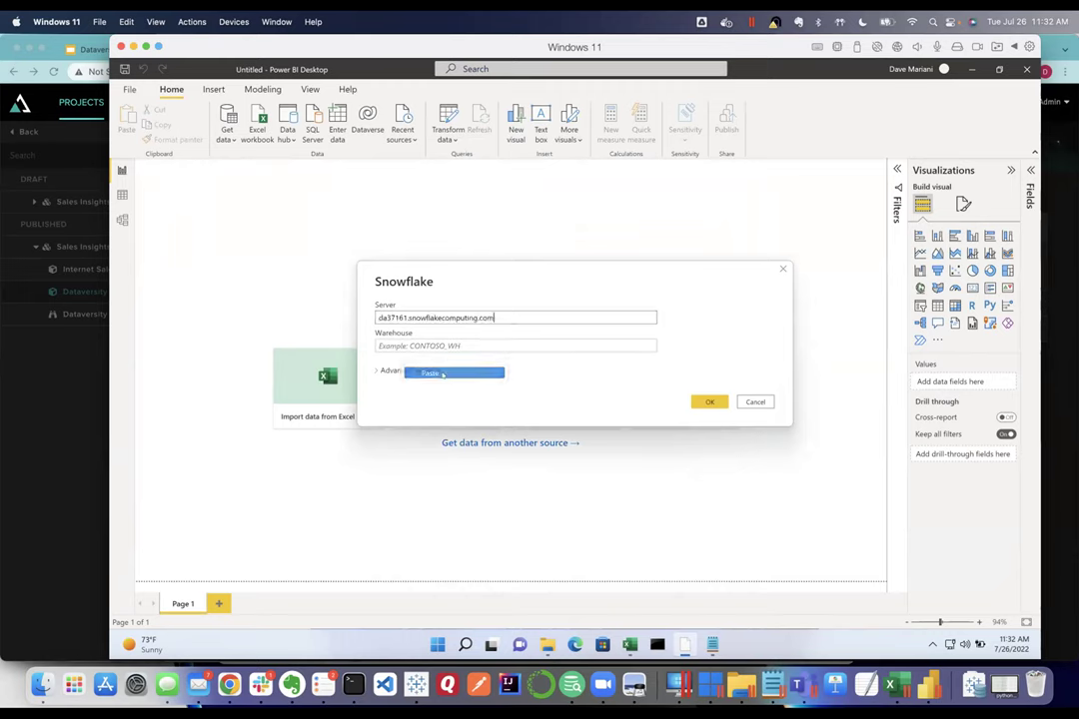
{"action": "triple_click", "coordinate": [494, 316]}
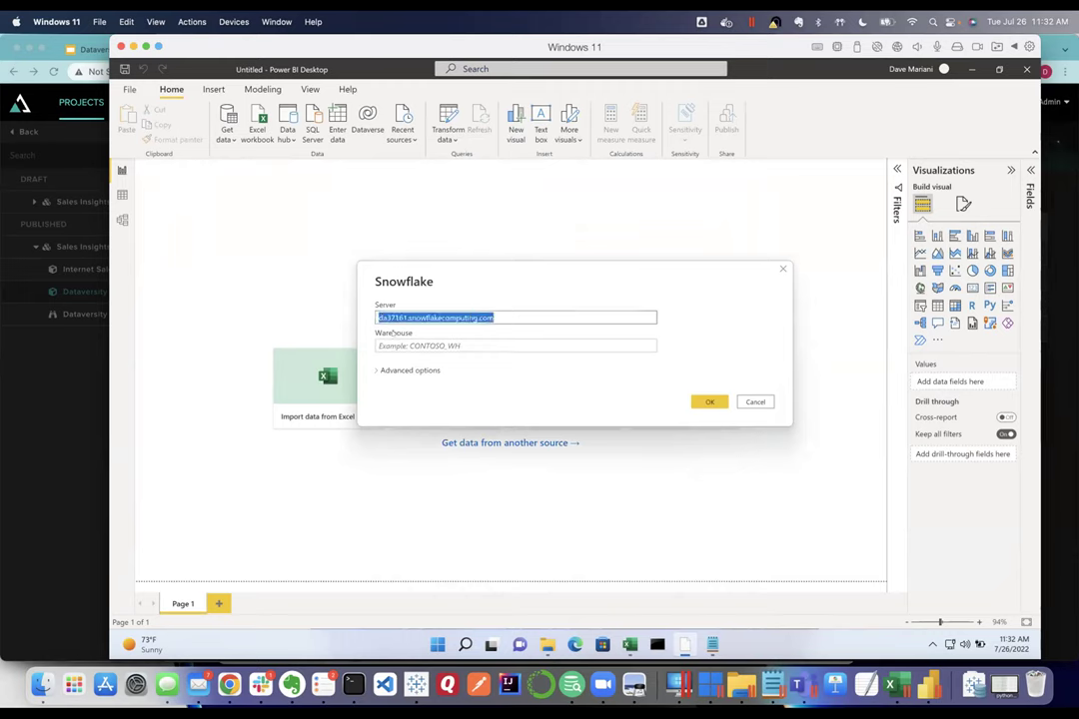
{"action": "left_click", "coordinate": [457, 340]}
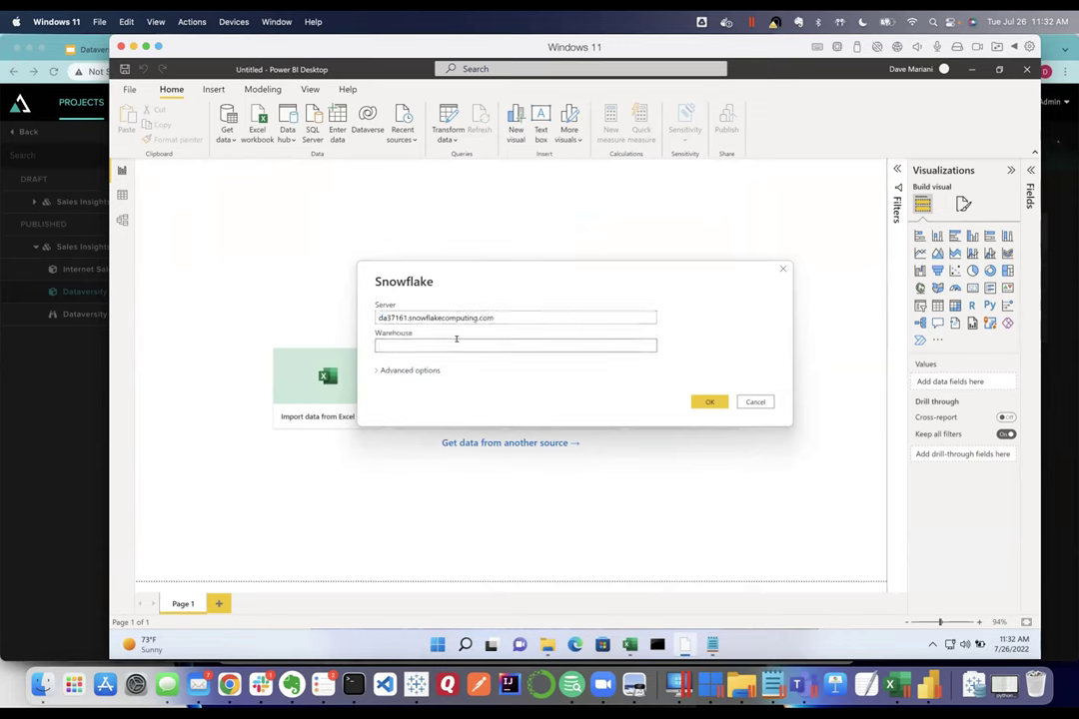
{"action": "type", "text": "RIAN"}
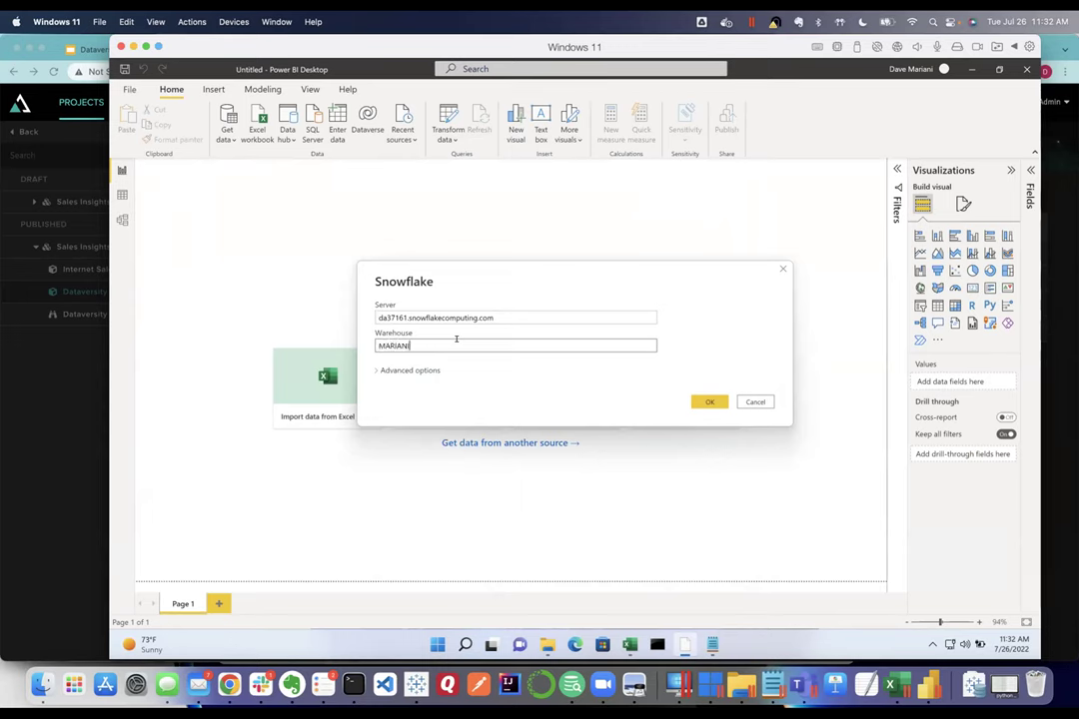
{"action": "type", "text": "I"}
Confirm the Snowflake connection and expand ATSCALE_SAMPLE_DATA down to the as_adventure schema.
{"action": "left_click", "coordinate": [710, 402]}
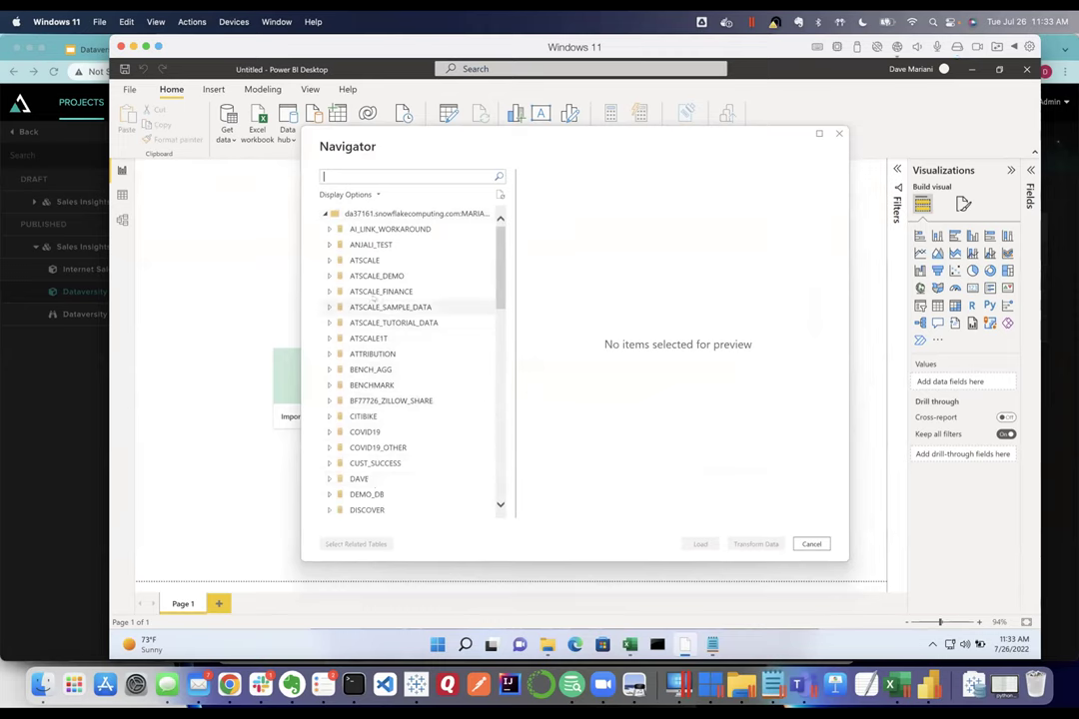
{"action": "left_click", "coordinate": [362, 308]}
{"action": "left_click", "coordinate": [330, 308]}
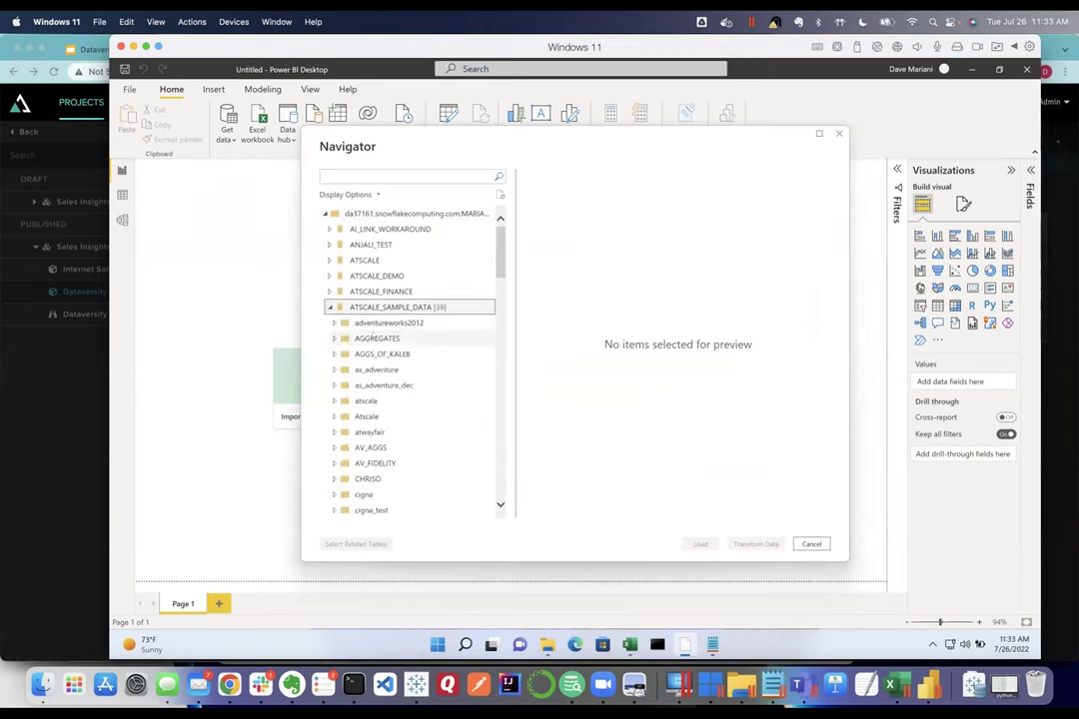
{"action": "double_click", "coordinate": [414, 370]}
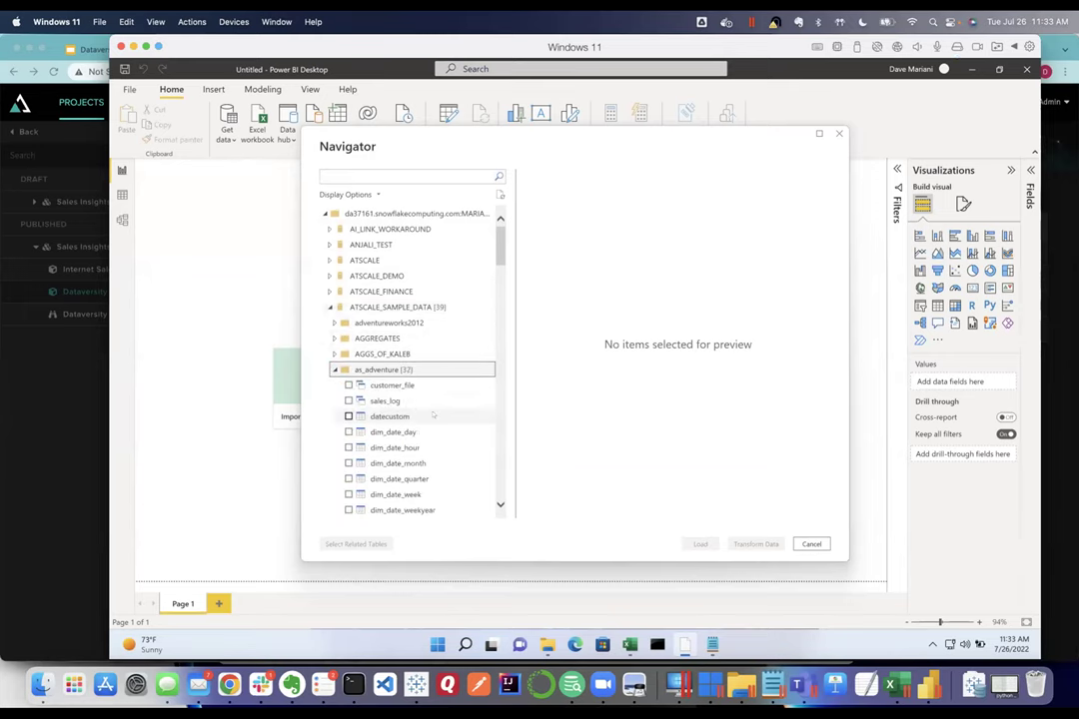
Tick the sales_log and datecustom tables and load them.
{"action": "scroll", "coordinate": [414, 408], "scroll_direction": "down", "scroll_amount": 3}
{"action": "scroll", "coordinate": [433, 415], "scroll_direction": "down", "scroll_amount": 3}
{"action": "scroll", "coordinate": [433, 415], "scroll_direction": "down", "scroll_amount": 5}
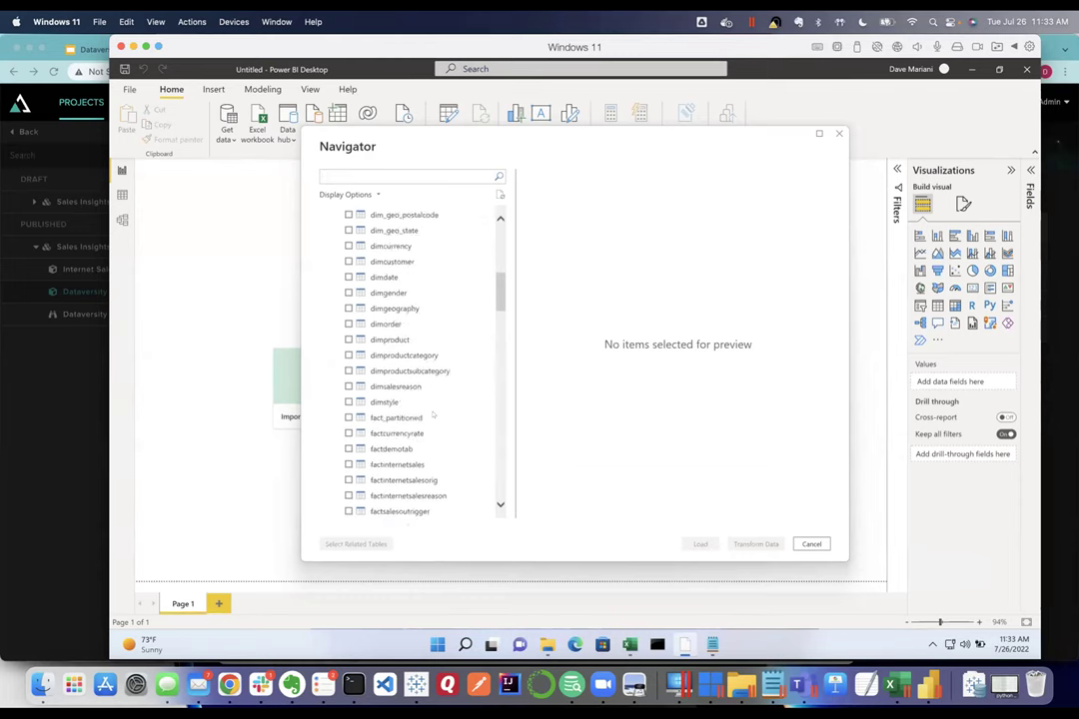
{"action": "scroll", "coordinate": [433, 415], "scroll_direction": "up", "scroll_amount": 7}
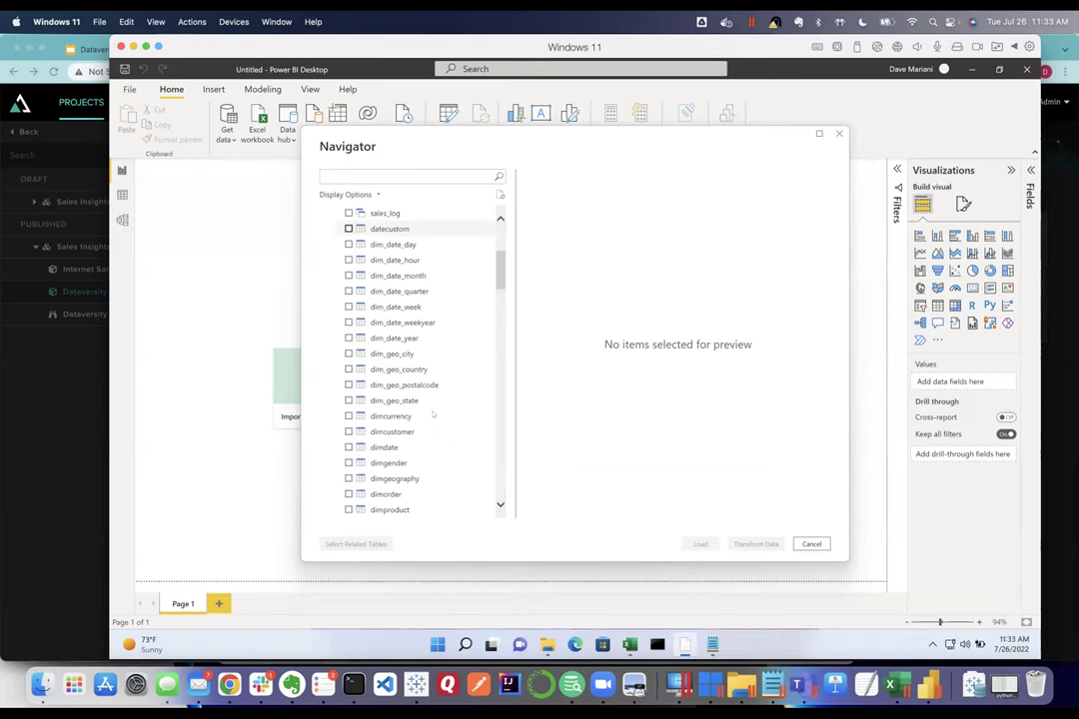
{"action": "scroll", "coordinate": [433, 415], "scroll_direction": "up", "scroll_amount": 2}
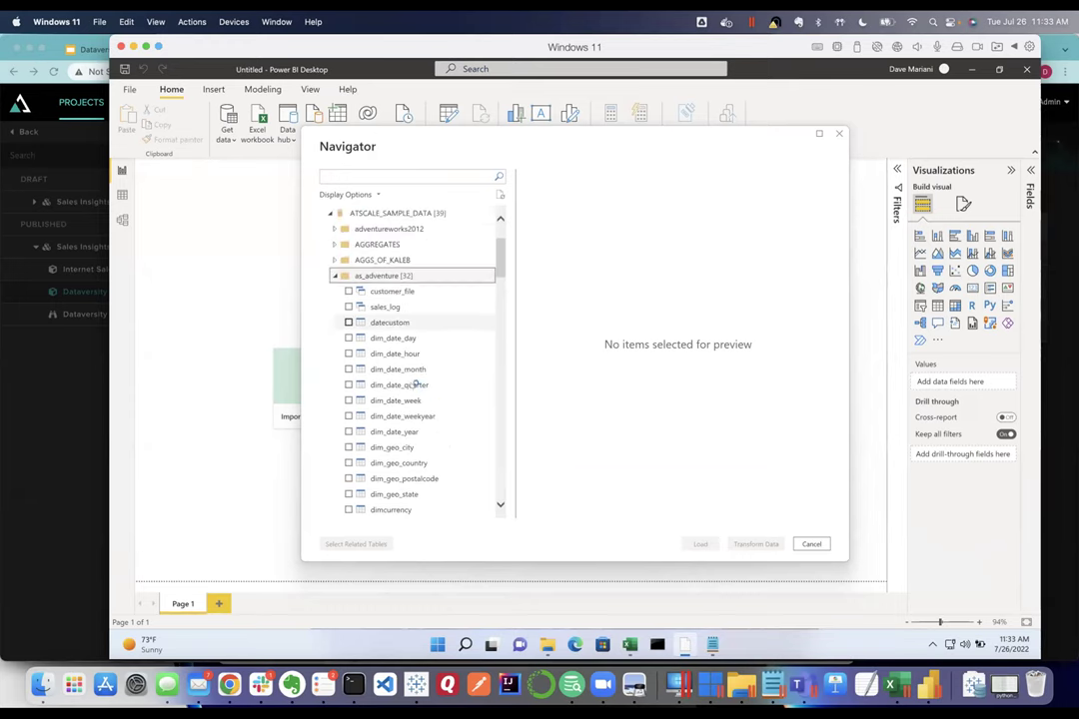
{"action": "left_click", "coordinate": [348, 308]}
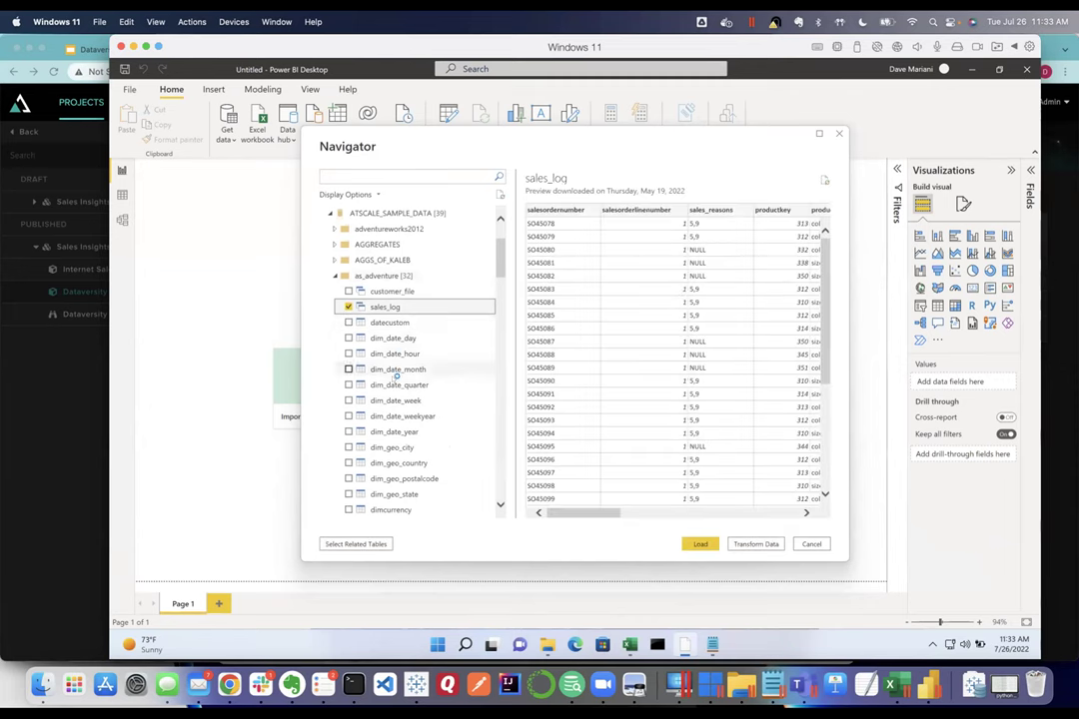
{"action": "left_click", "coordinate": [348, 323]}
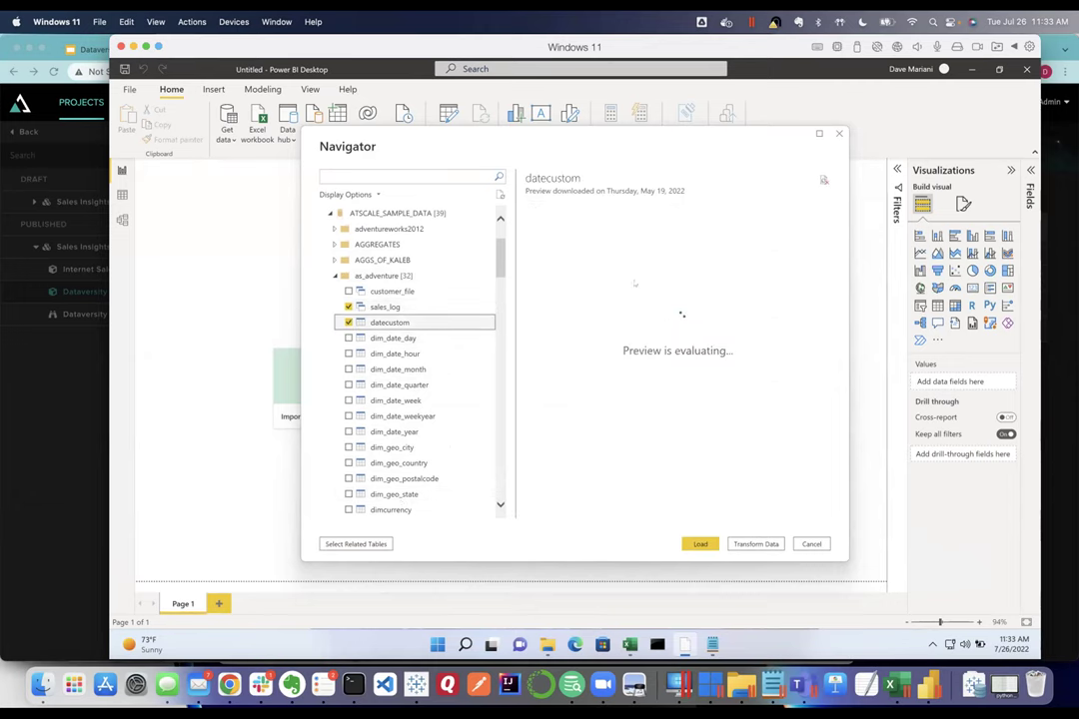
{"action": "left_click", "coordinate": [699, 544]}
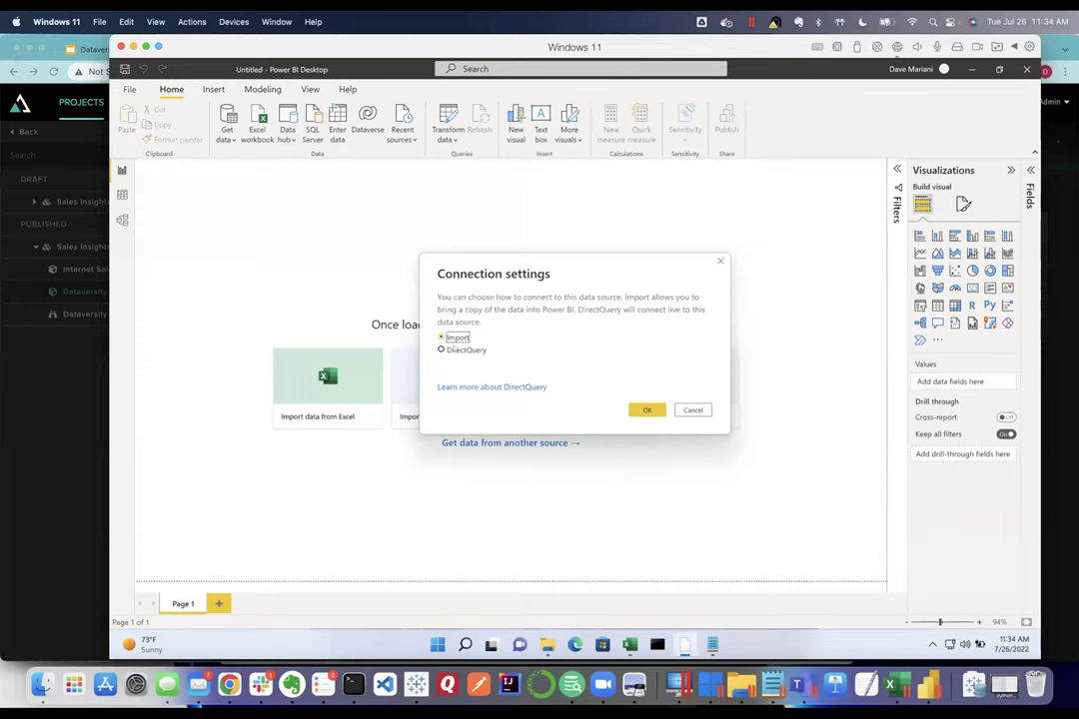
Choose DirectQuery as the connection mode and confirm.
{"action": "left_click", "coordinate": [447, 350]}
{"action": "left_click", "coordinate": [645, 410]}
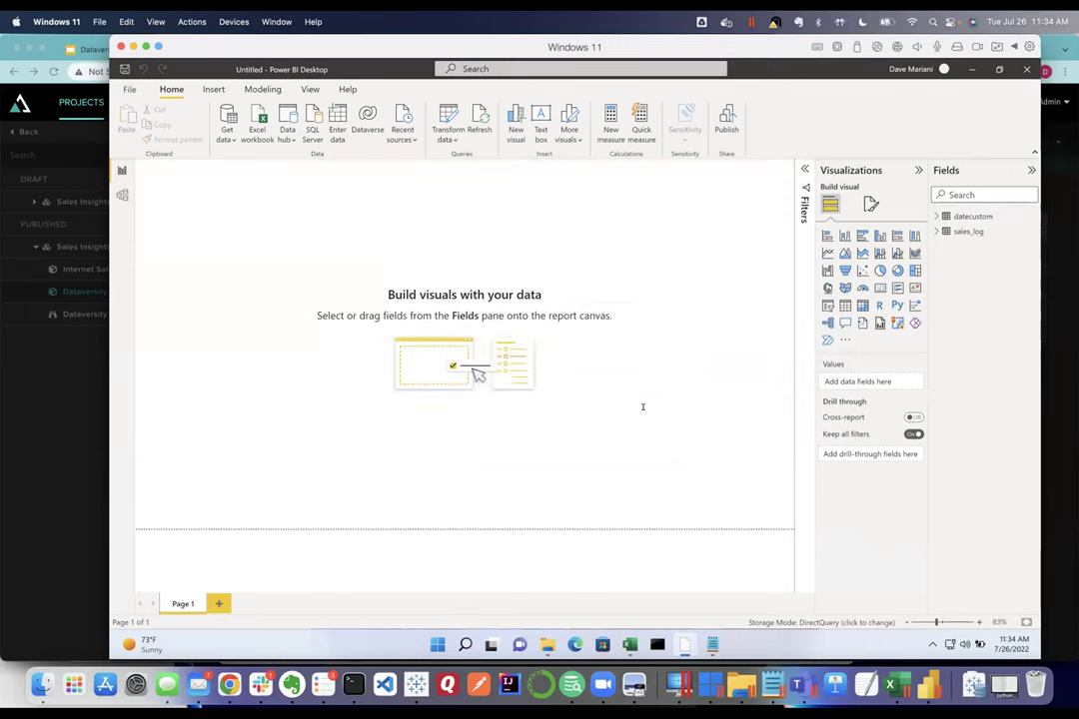
Review the sales_log and datecustom columns in the Fields pane, then switch to Model view.
{"action": "left_click", "coordinate": [937, 231]}
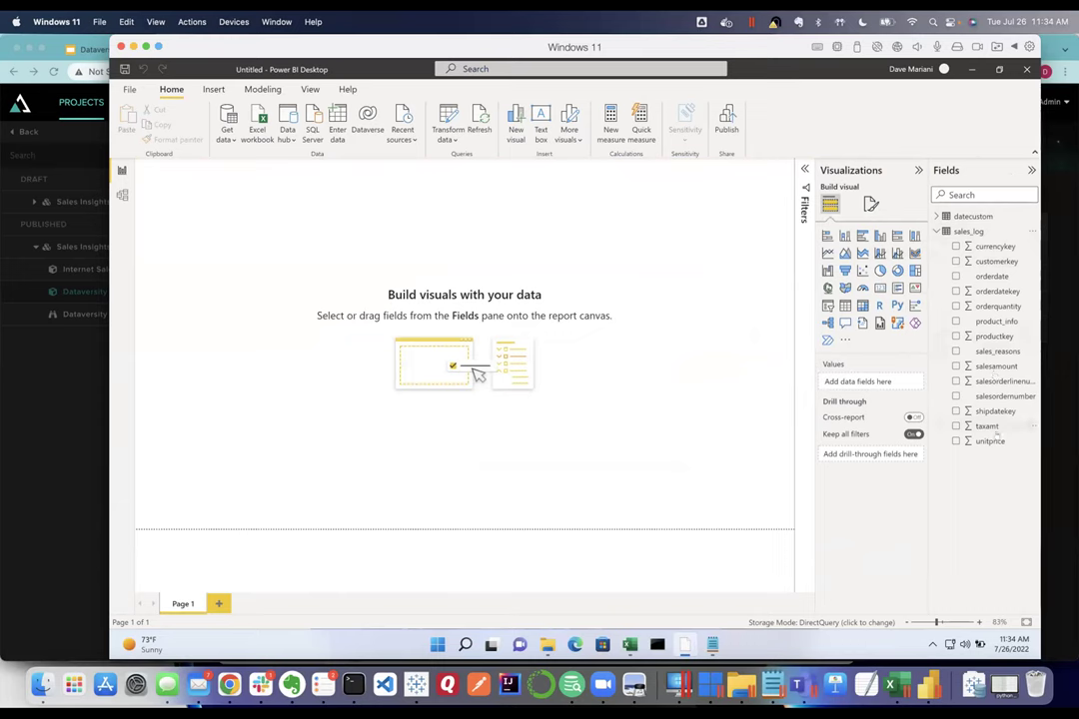
{"action": "left_click", "coordinate": [972, 216]}
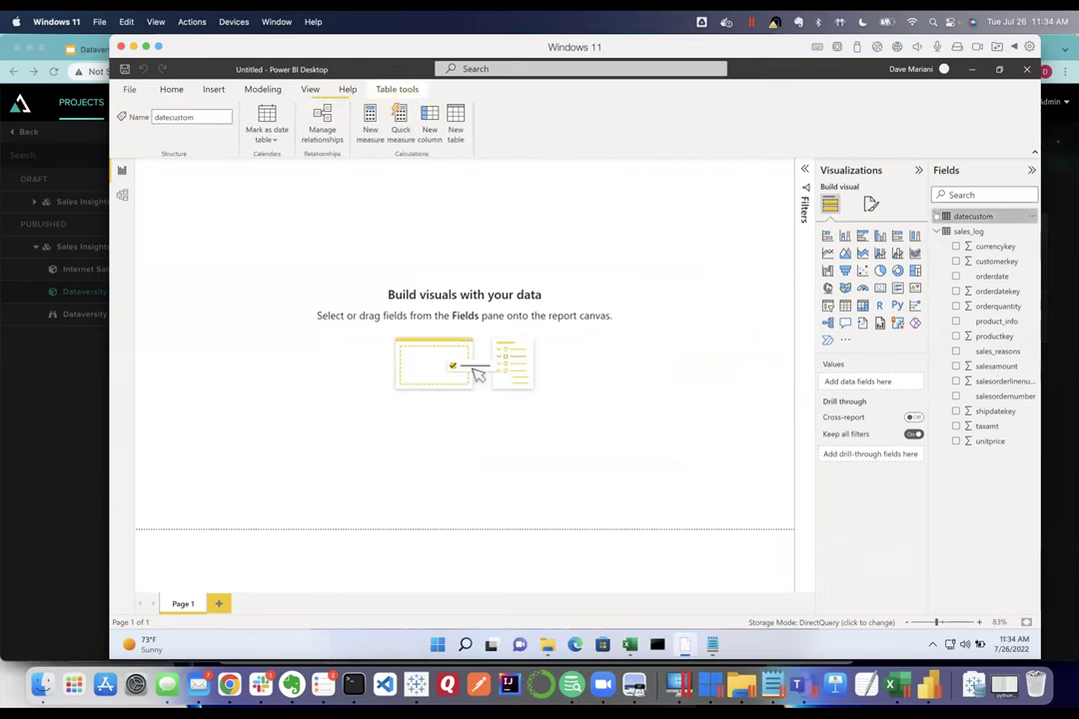
{"action": "left_click", "coordinate": [936, 216]}
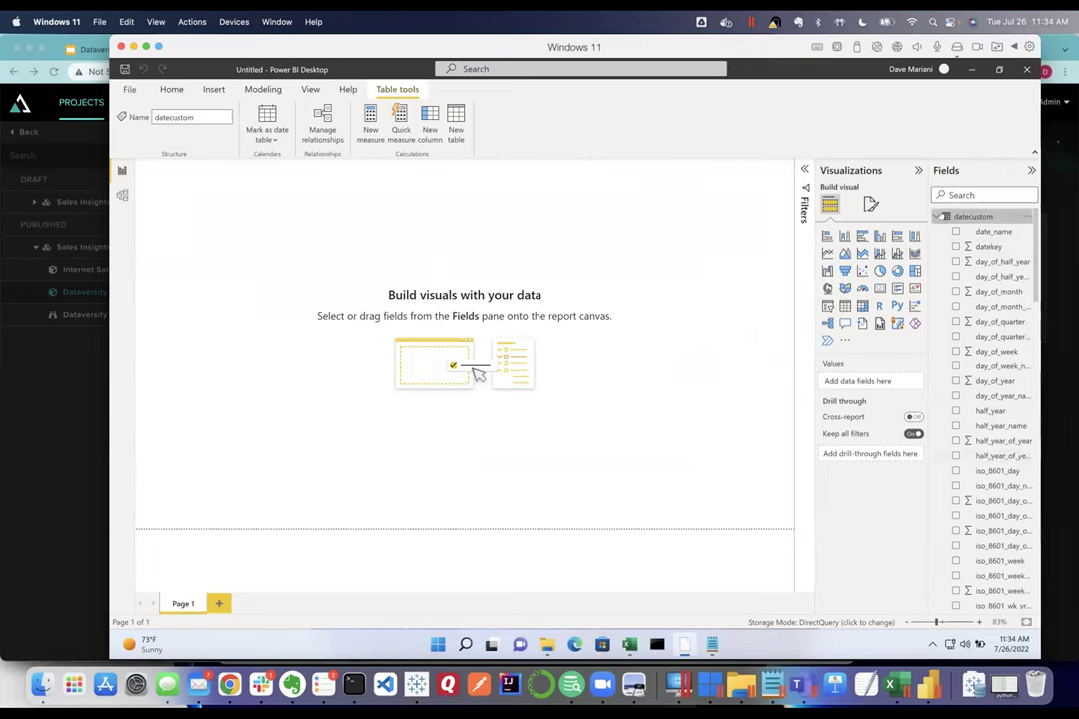
{"action": "left_click", "coordinate": [936, 216]}
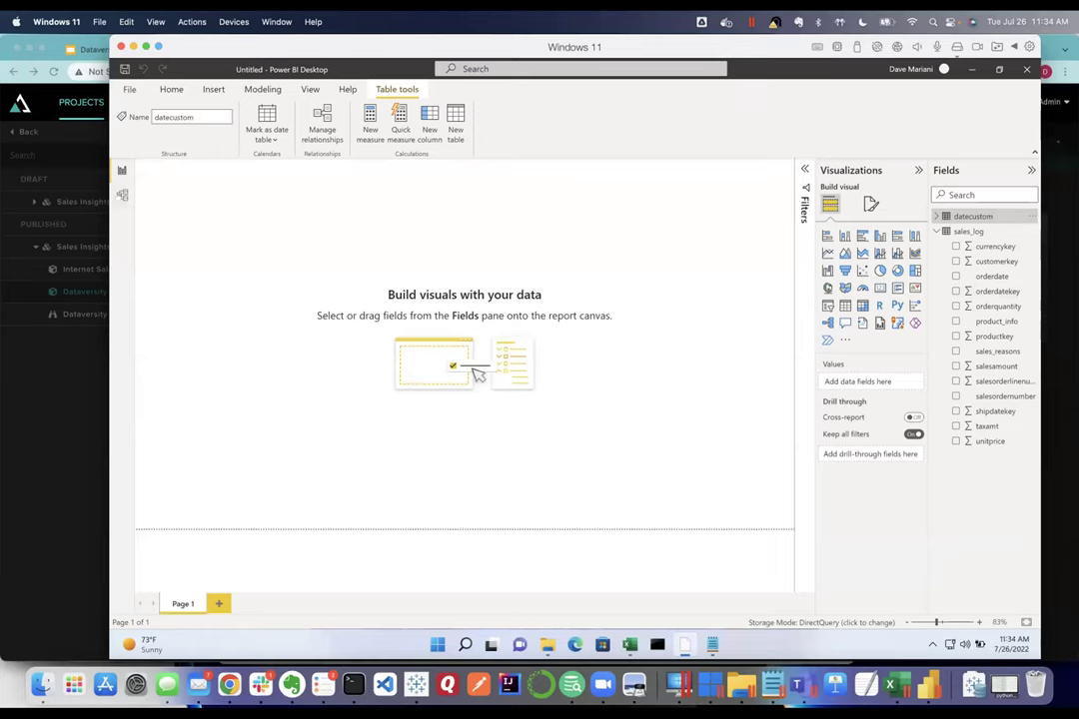
{"action": "left_click", "coordinate": [122, 195]}
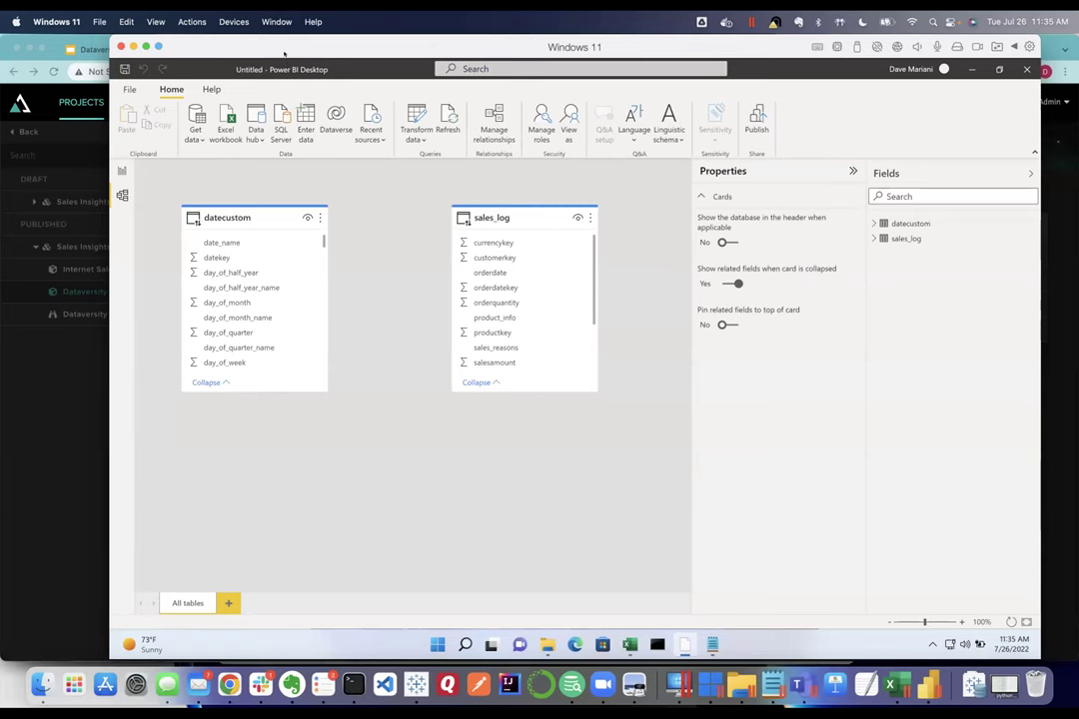
Close Power BI Desktop, choosing Don't save for the Untitled report.
{"action": "left_click_drag", "start_coordinate": [292, 46], "coordinate": [294, 107]}
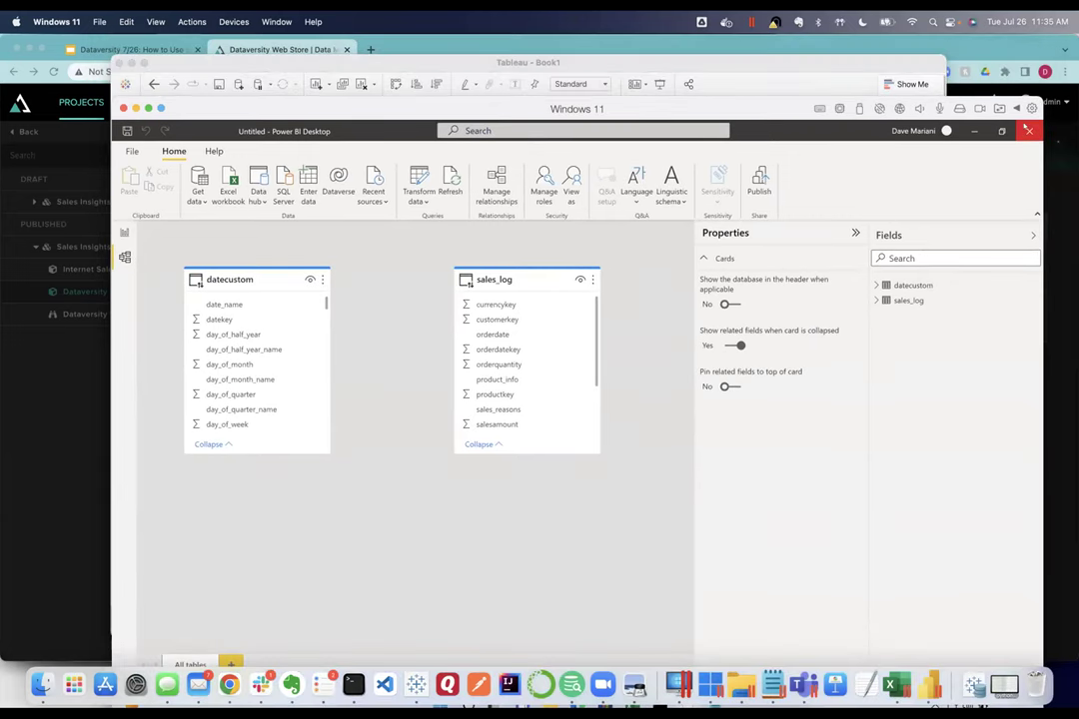
{"action": "left_click", "coordinate": [1029, 131]}
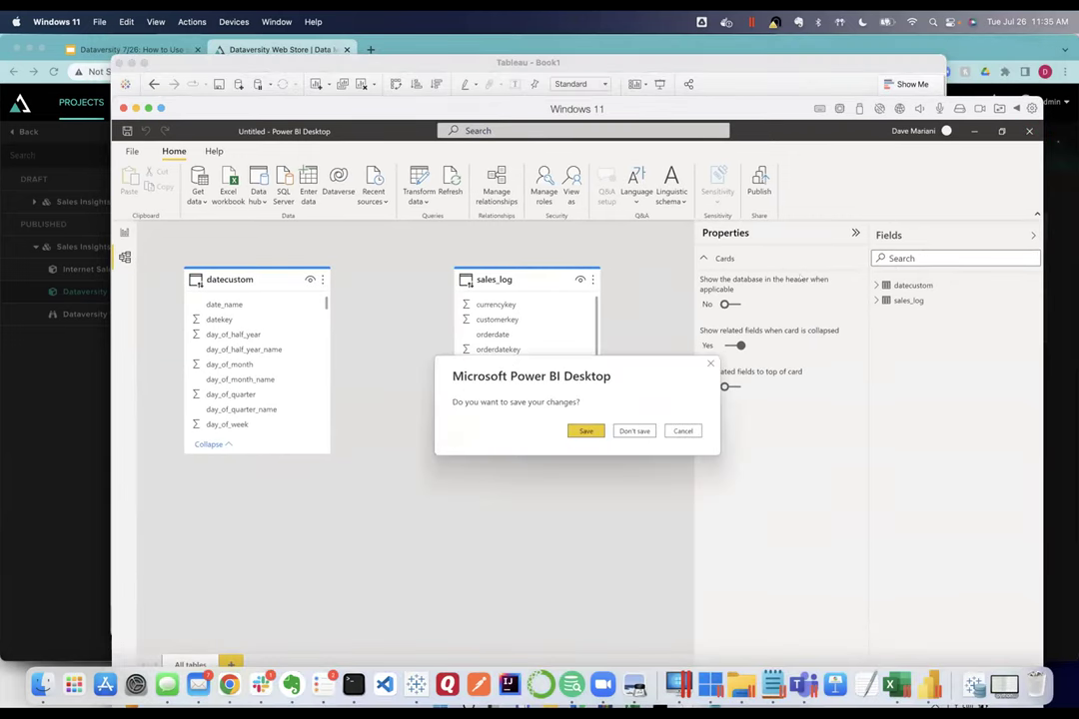
{"action": "left_click", "coordinate": [633, 430]}
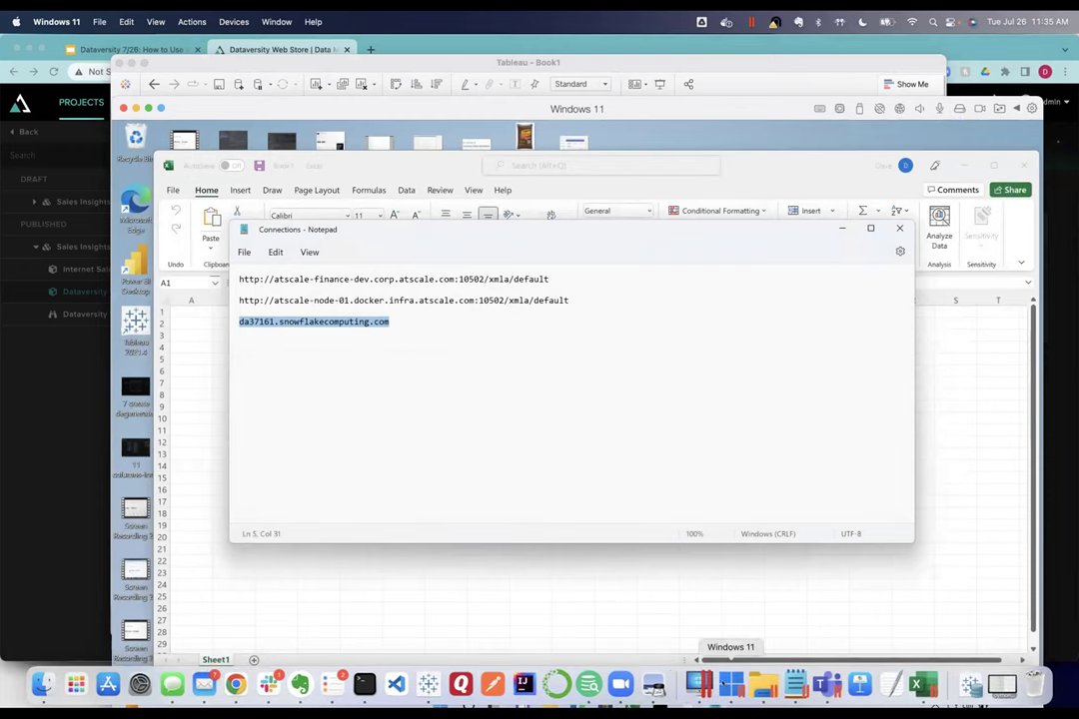
Copy the atscale-finance-dev XMLA URL from the Connections notes and switch back to Power BI.
{"action": "double_click", "coordinate": [758, 157]}
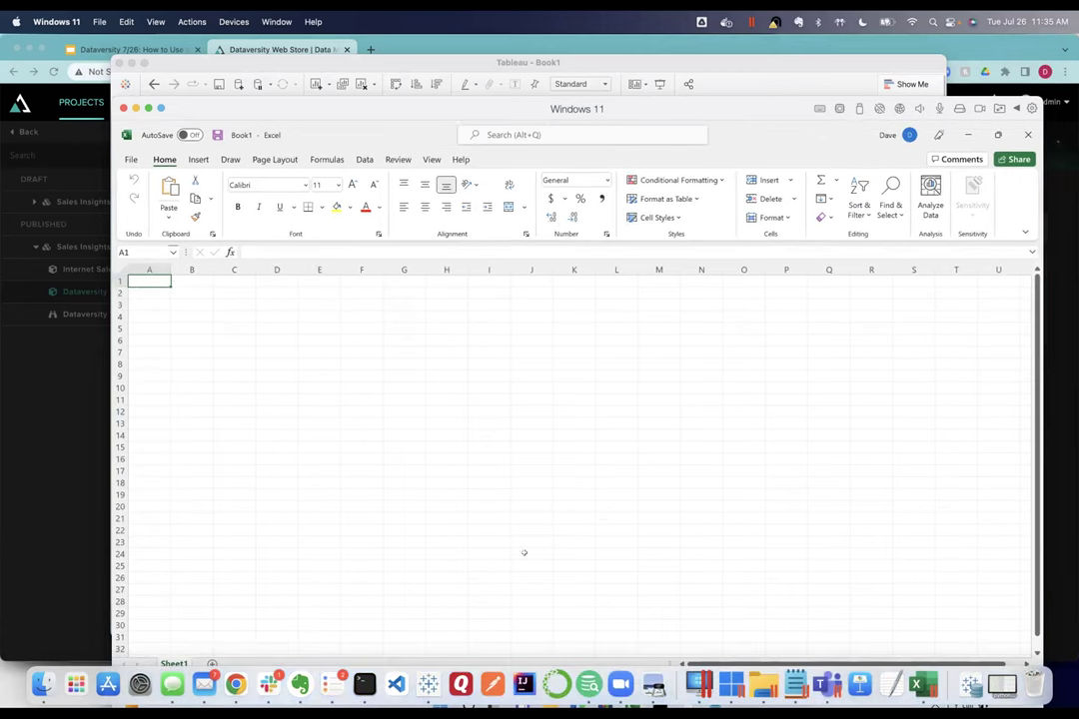
{"action": "scroll", "coordinate": [569, 558], "scroll_direction": "down", "scroll_amount": 4}
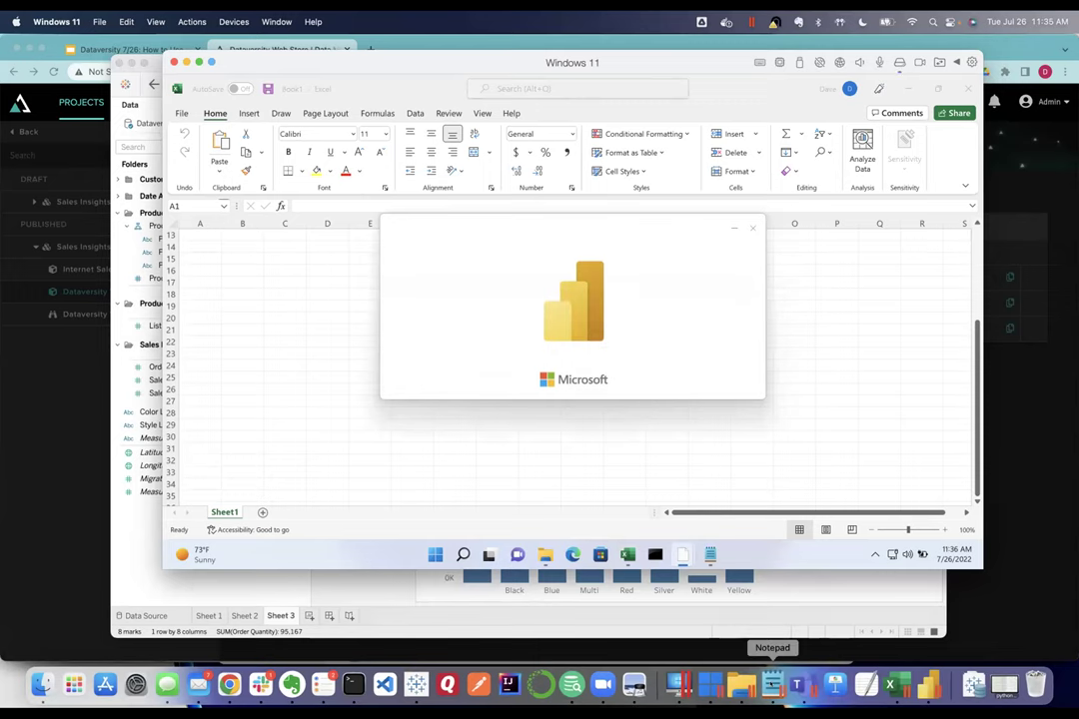
{"action": "left_click", "coordinate": [772, 683]}
{"action": "left_click_drag", "start_coordinate": [588, 211], "coordinate": [266, 204]}
{"action": "right_click", "coordinate": [364, 215]}
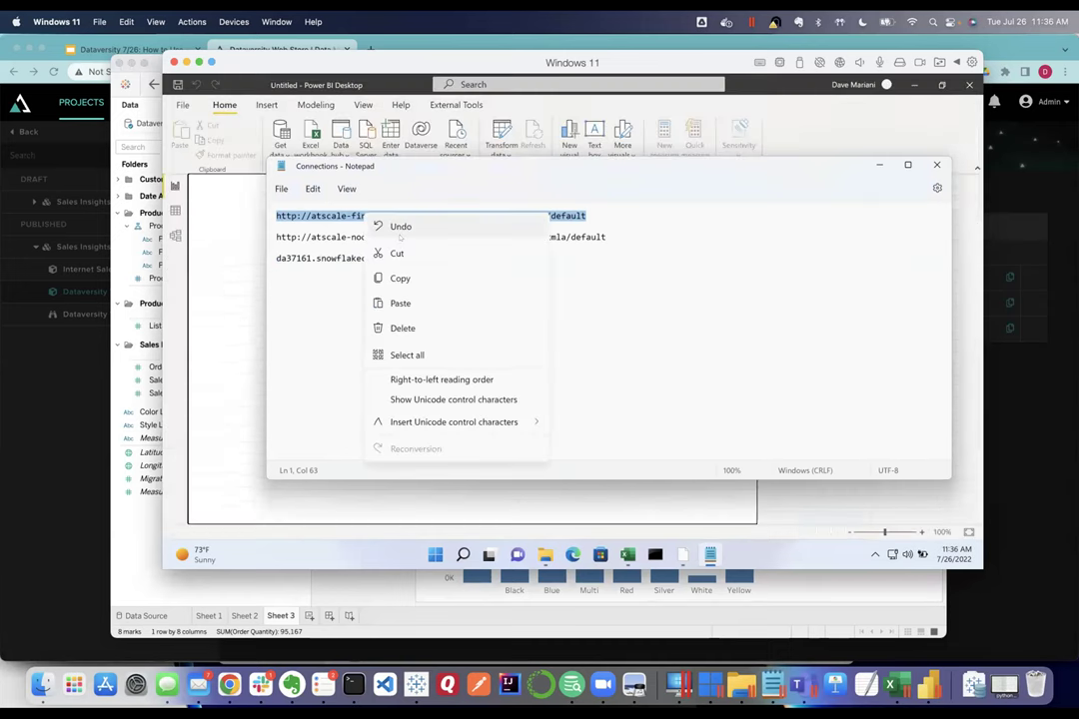
{"action": "left_click", "coordinate": [400, 277]}
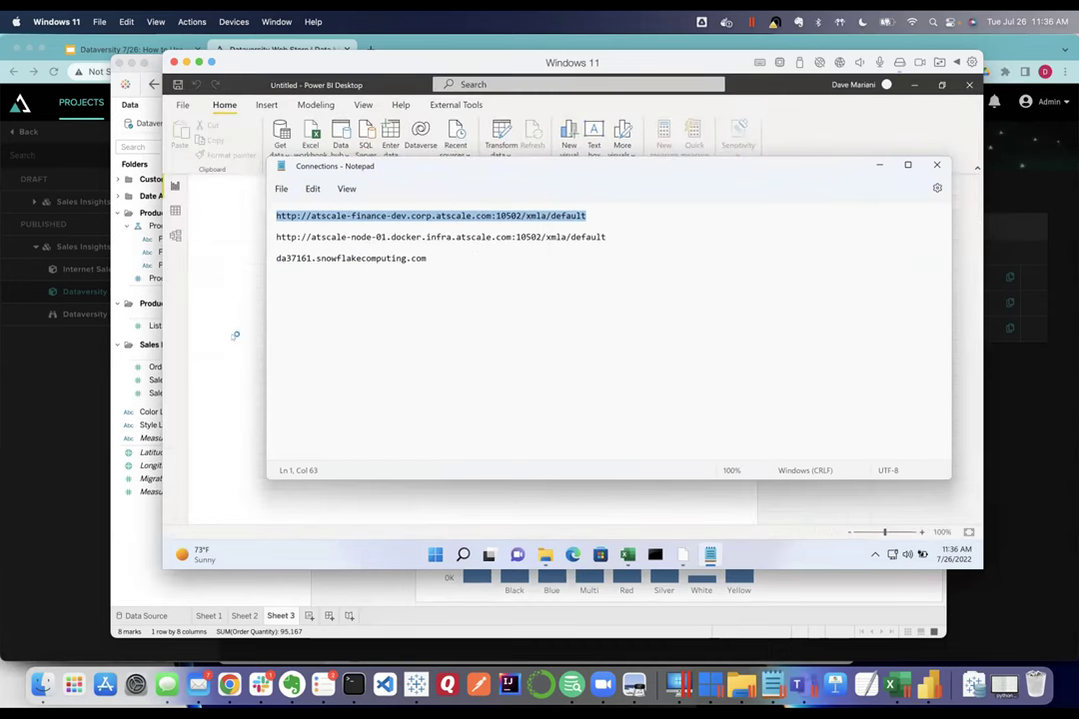
{"action": "left_click", "coordinate": [233, 338]}
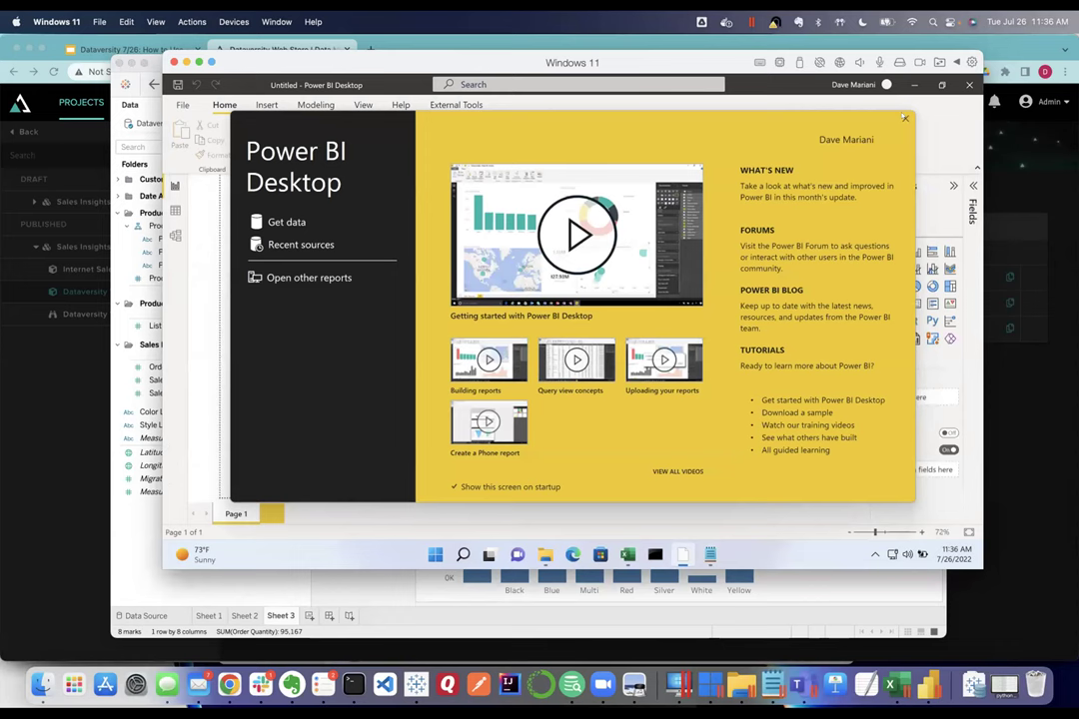
Connect live to the pasted AtScale XMLA server URL as an Analysis Services source.
{"action": "left_click", "coordinate": [906, 119]}
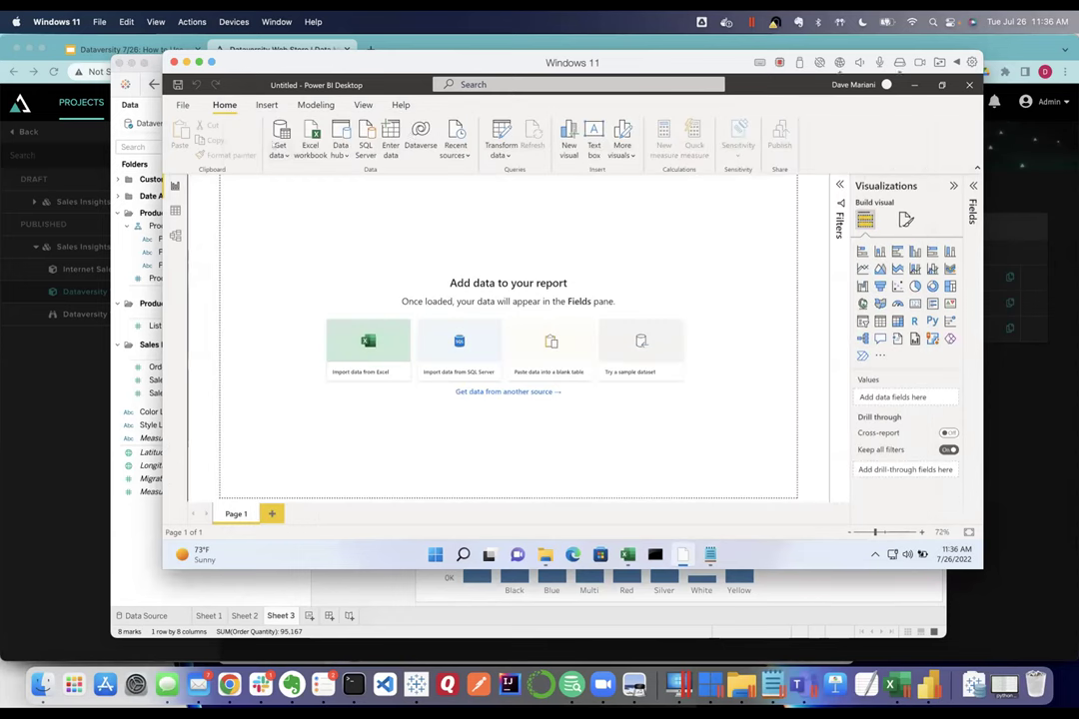
{"action": "left_click", "coordinate": [278, 148]}
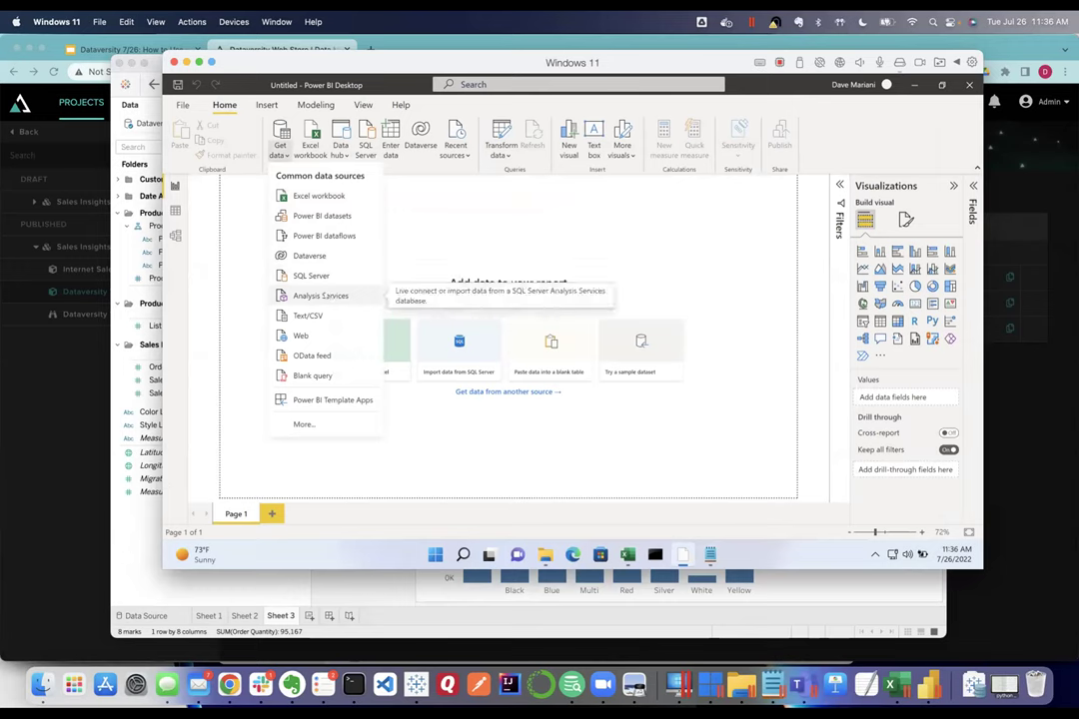
{"action": "left_click", "coordinate": [320, 297]}
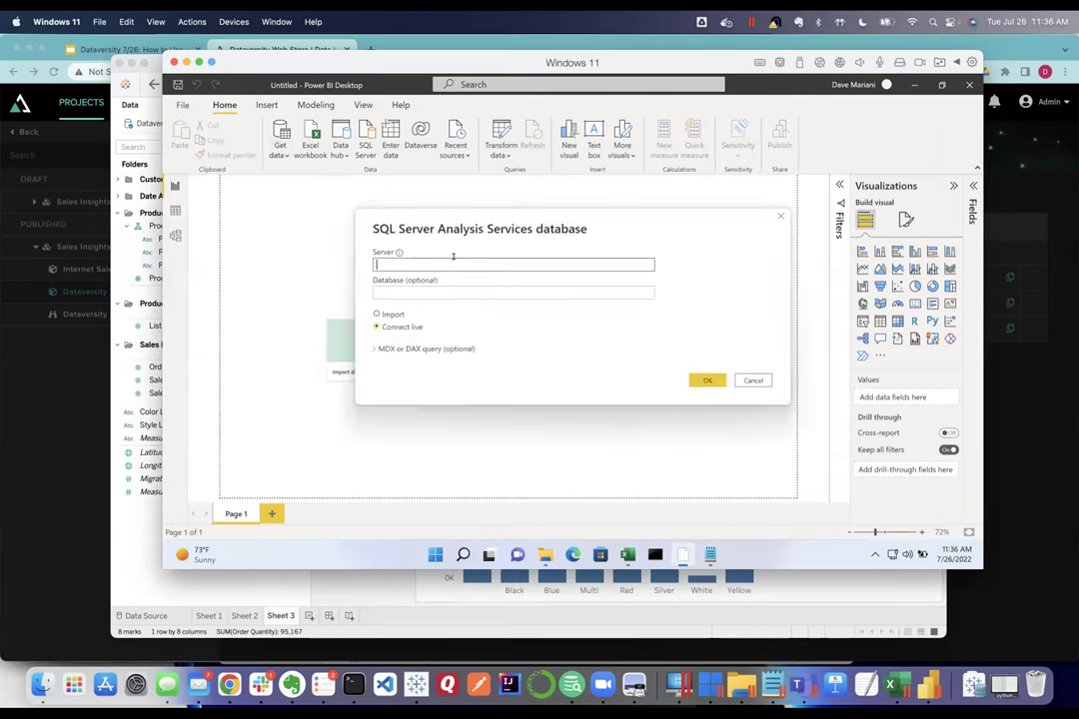
{"action": "right_click", "coordinate": [450, 265]}
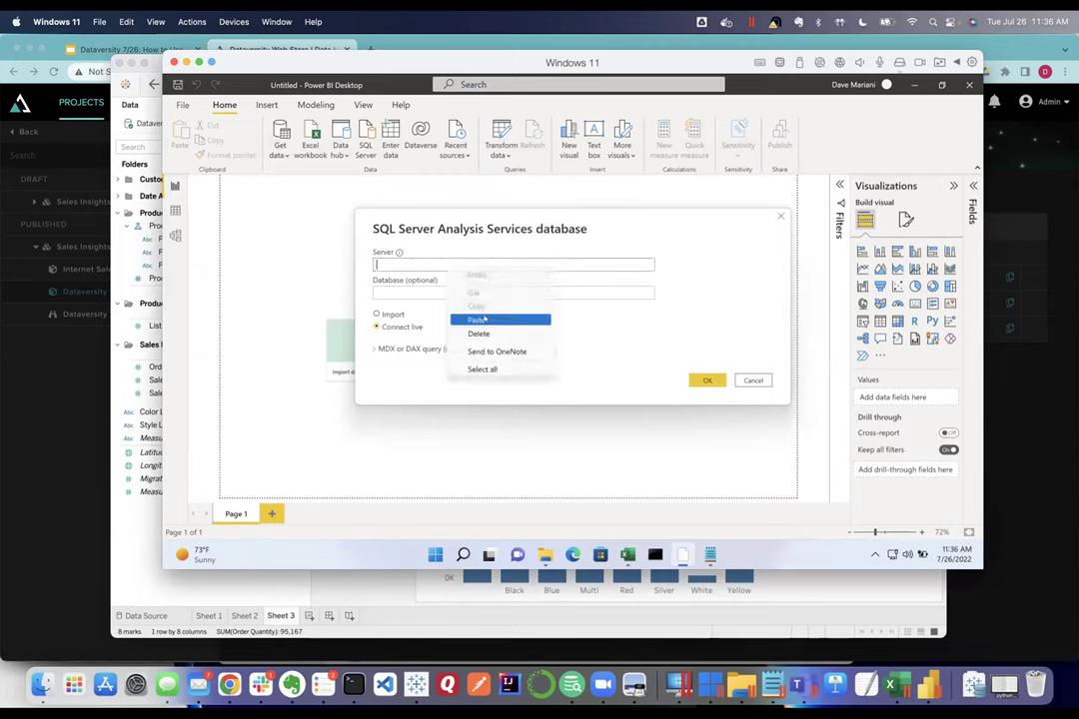
{"action": "left_click", "coordinate": [485, 320]}
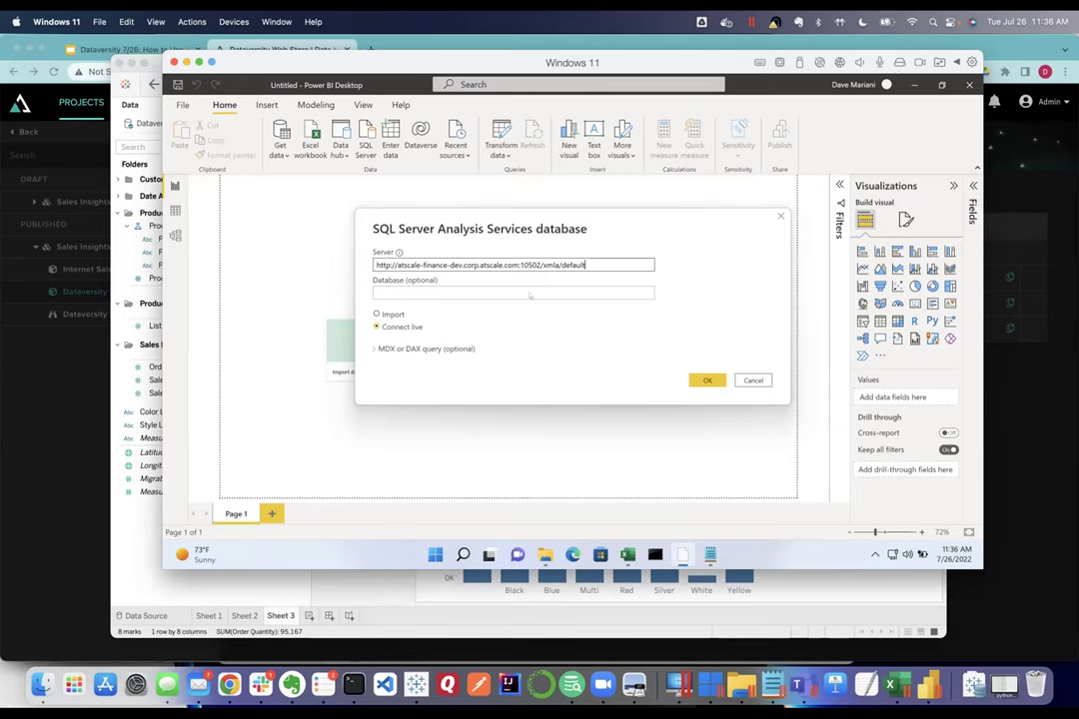
{"action": "left_click", "coordinate": [377, 327]}
{"action": "left_click", "coordinate": [703, 380]}
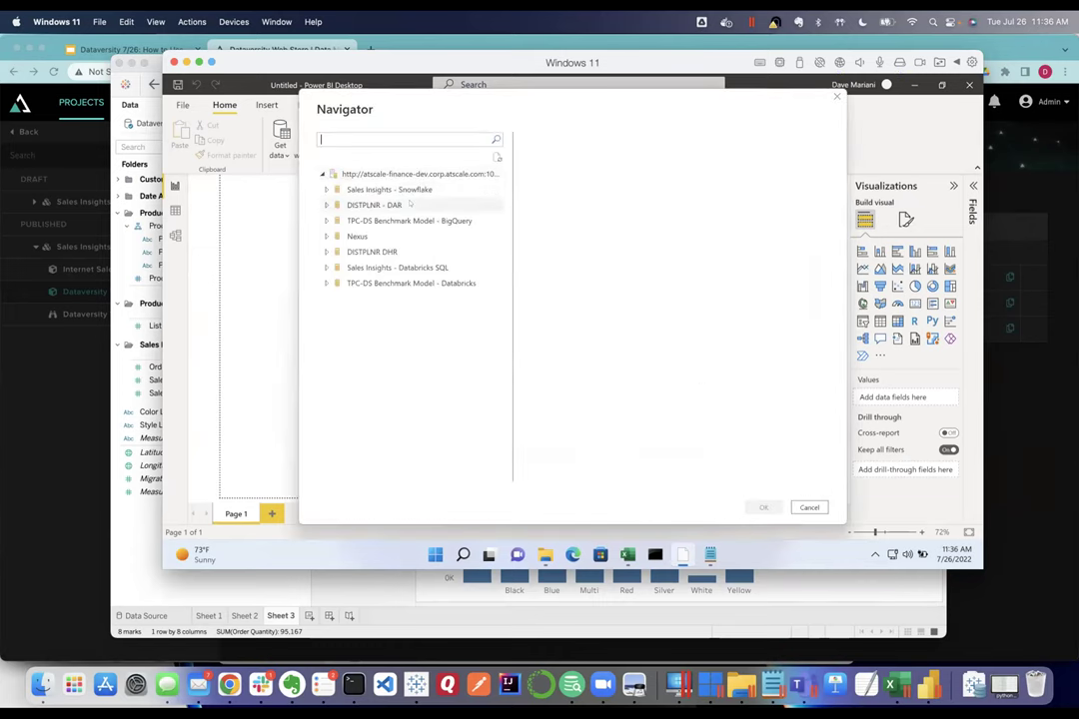
Load the Dataversity Web Store model from Sales Insights - Snowflake into the report.
{"action": "left_click", "coordinate": [325, 189]}
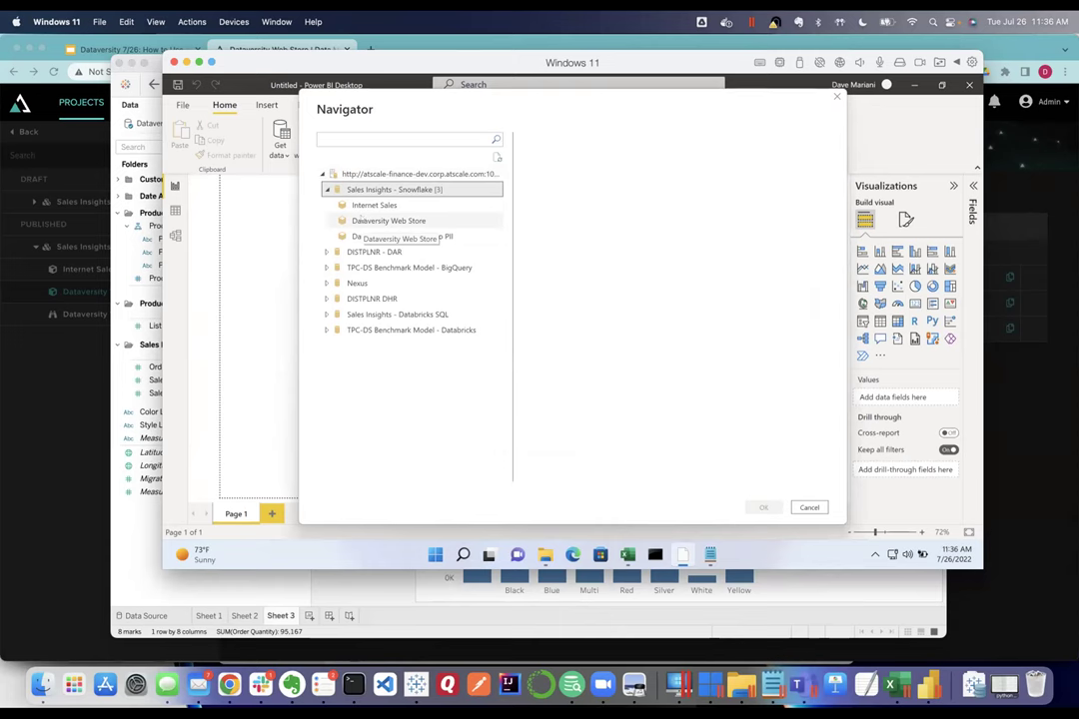
{"action": "left_click", "coordinate": [359, 220]}
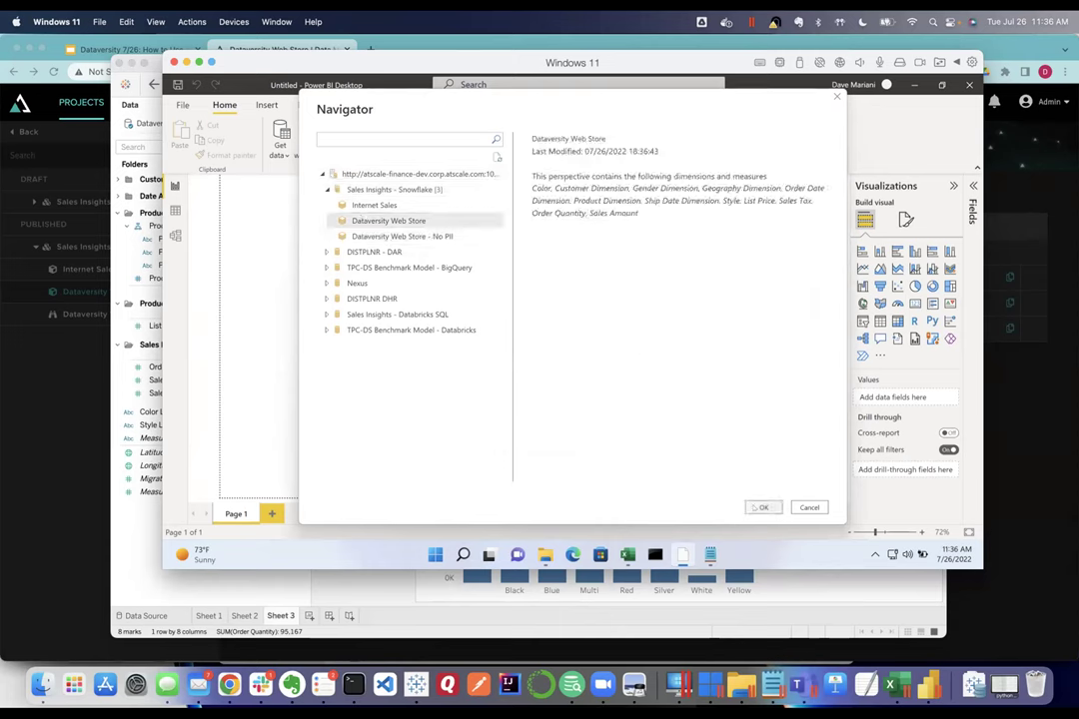
{"action": "left_click", "coordinate": [759, 508]}
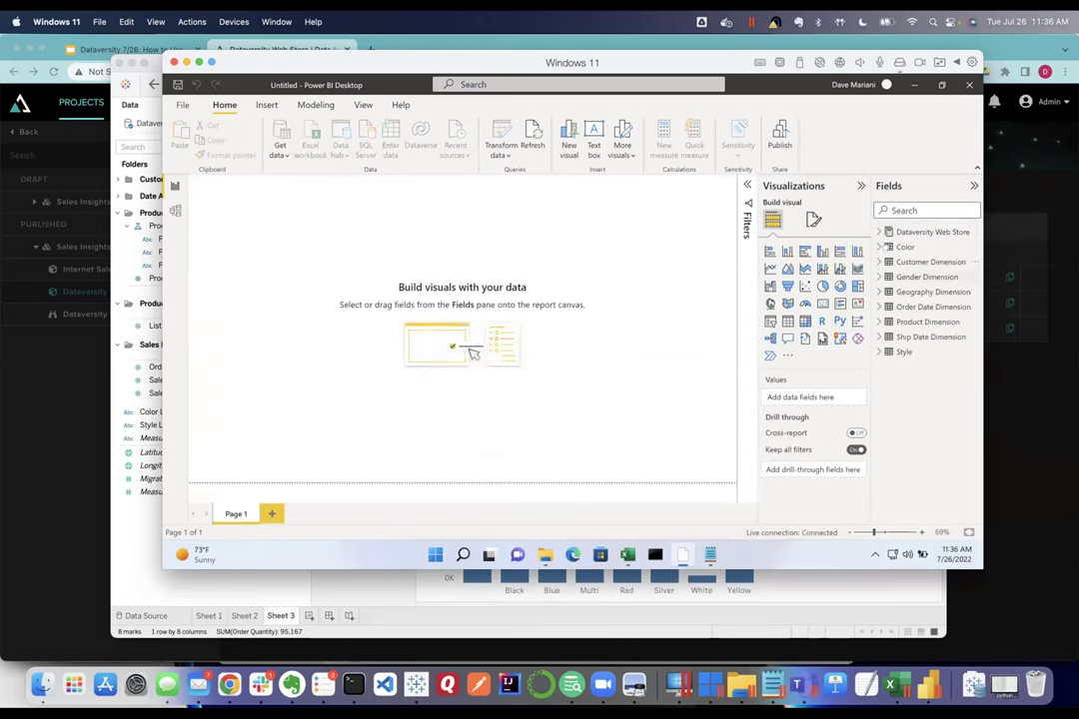
Chart Order Quantity by Color Level and enlarge the visual in Focus mode.
{"action": "left_click", "coordinate": [878, 232]}
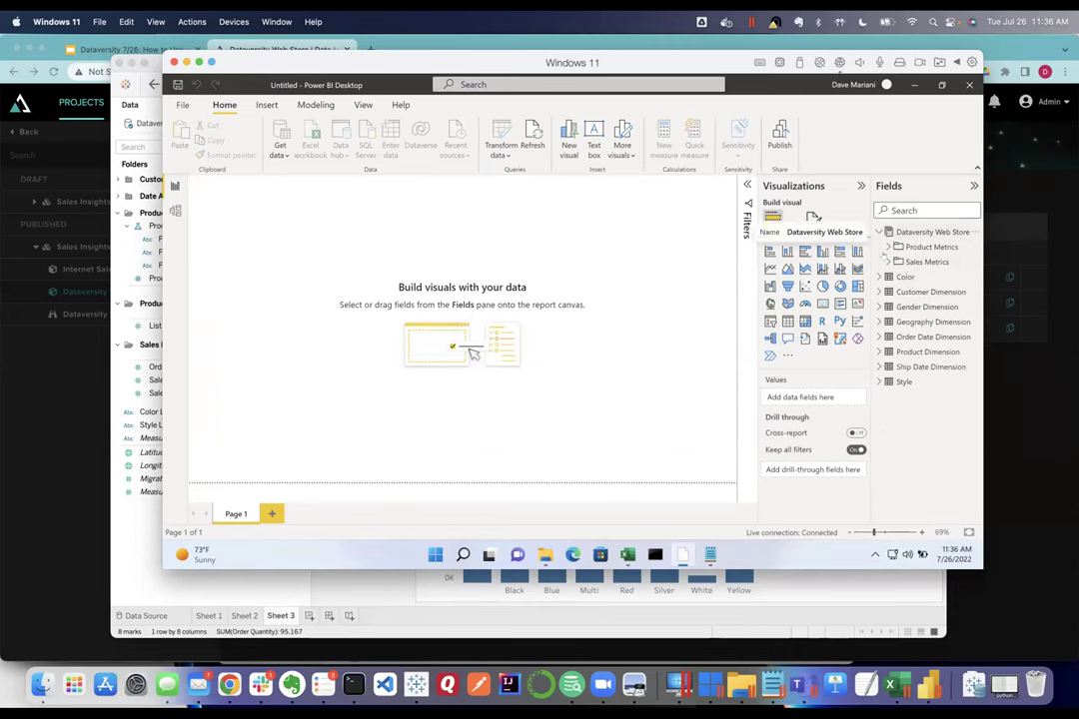
{"action": "left_click", "coordinate": [889, 262]}
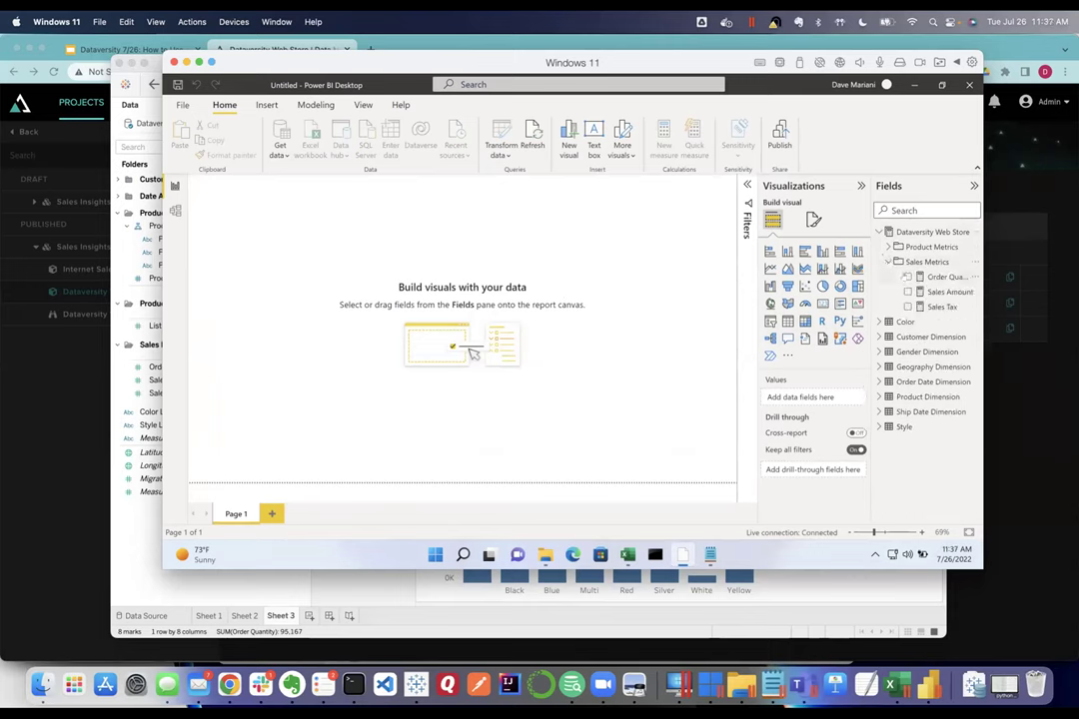
{"action": "left_click", "coordinate": [907, 277]}
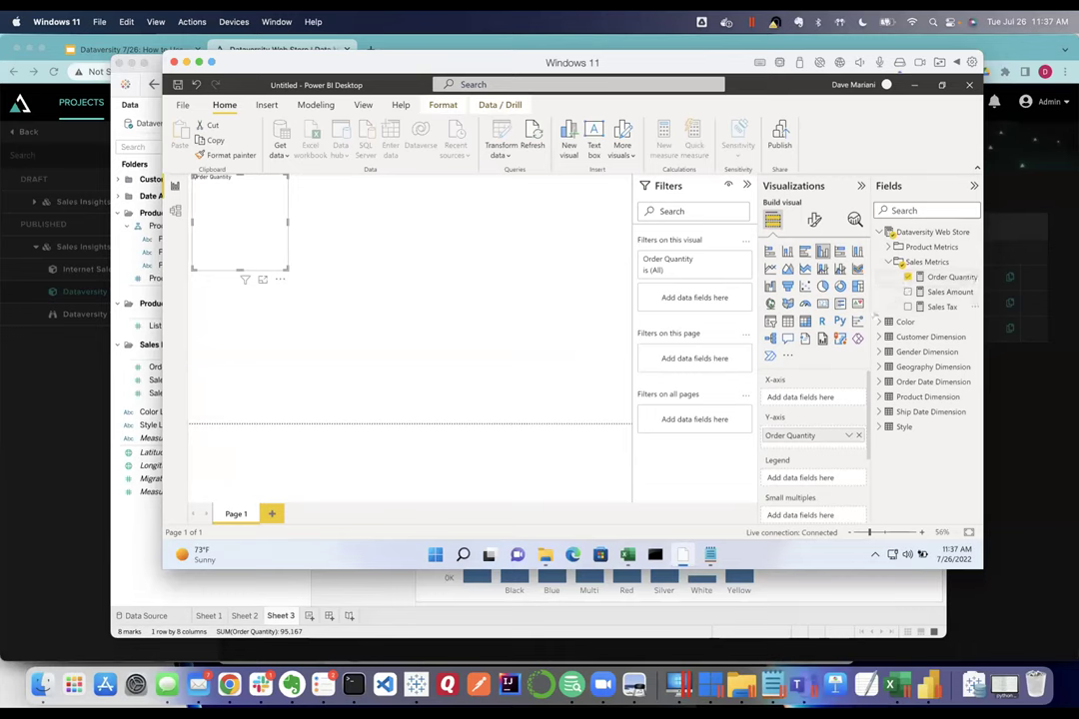
{"action": "left_click", "coordinate": [879, 322]}
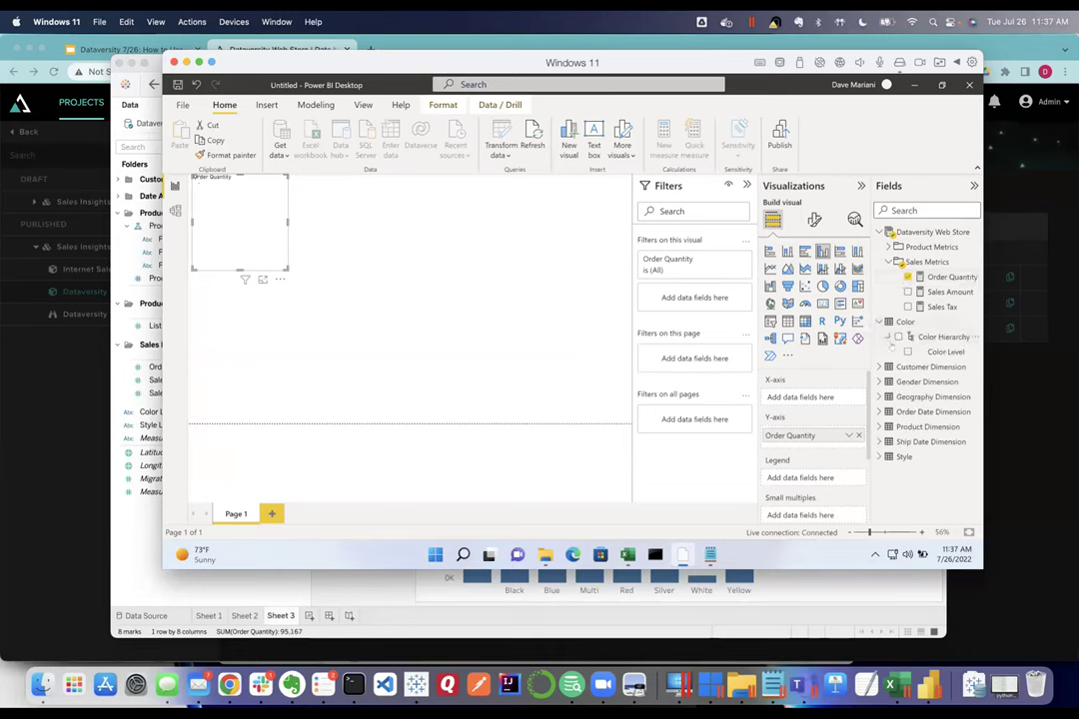
{"action": "left_click", "coordinate": [906, 352]}
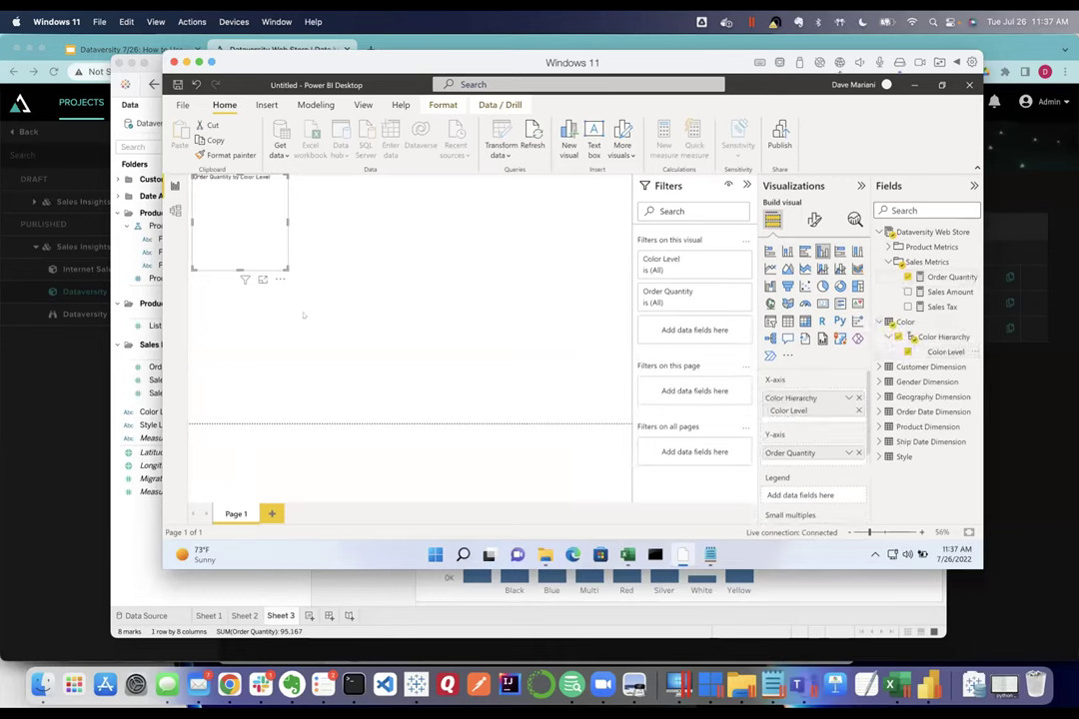
{"action": "left_click", "coordinate": [263, 280]}
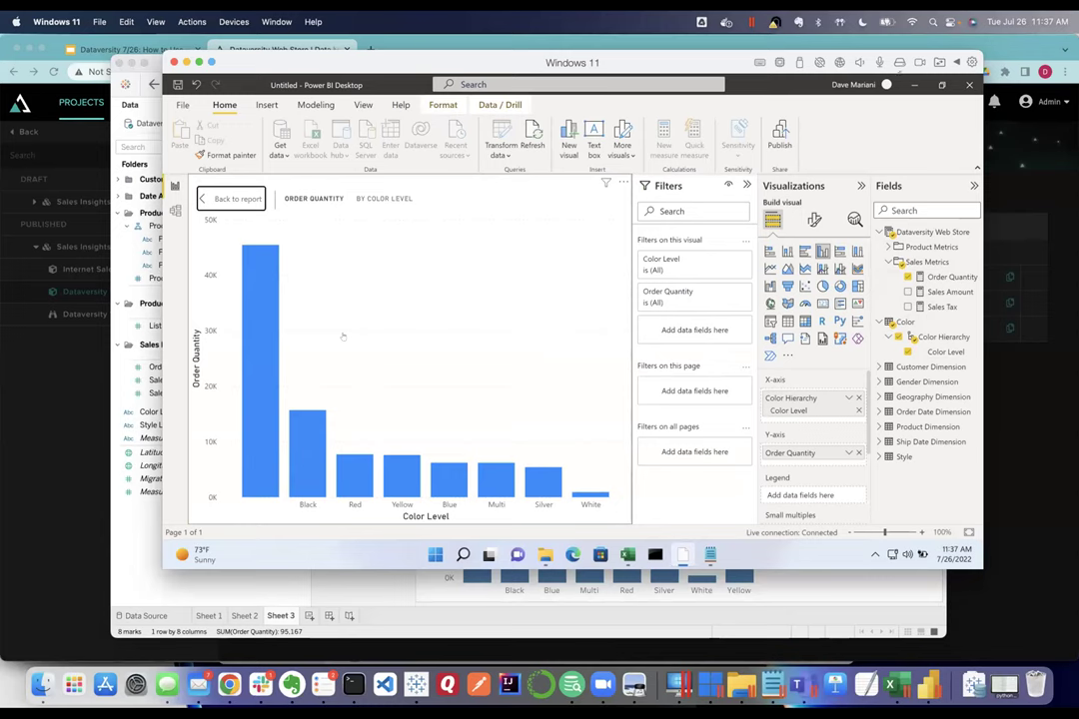
Compare with Tableau's chart, then switch to the model diagram view.
{"action": "left_click", "coordinate": [611, 605]}
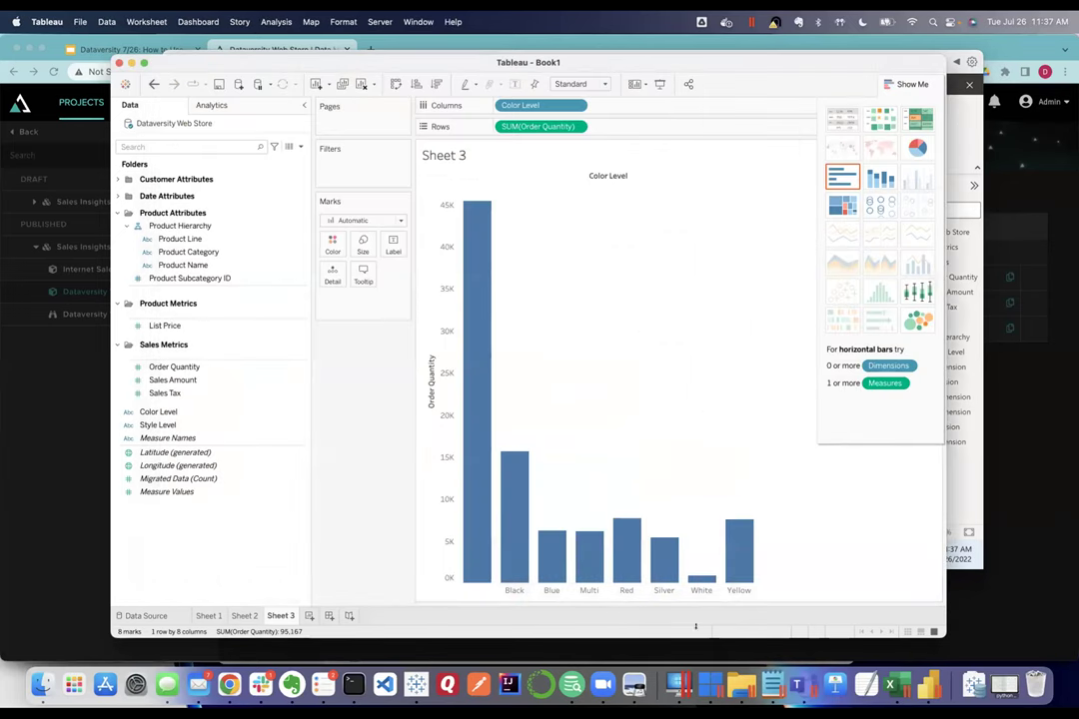
{"action": "left_click", "coordinate": [928, 686]}
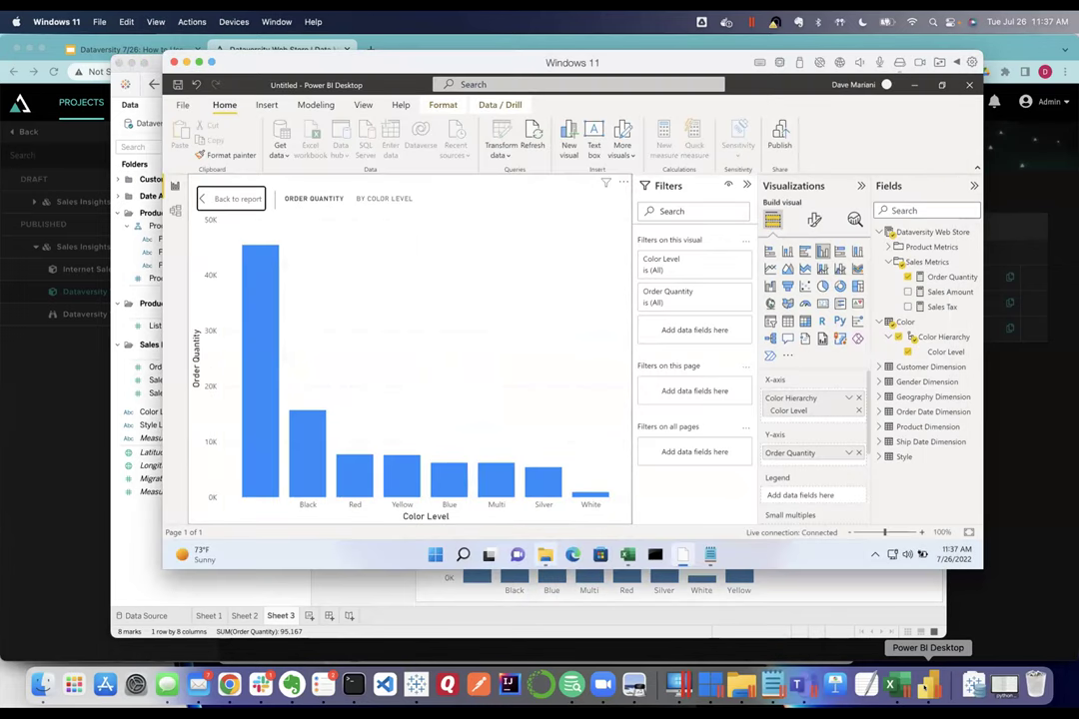
{"action": "left_click", "coordinate": [175, 211]}
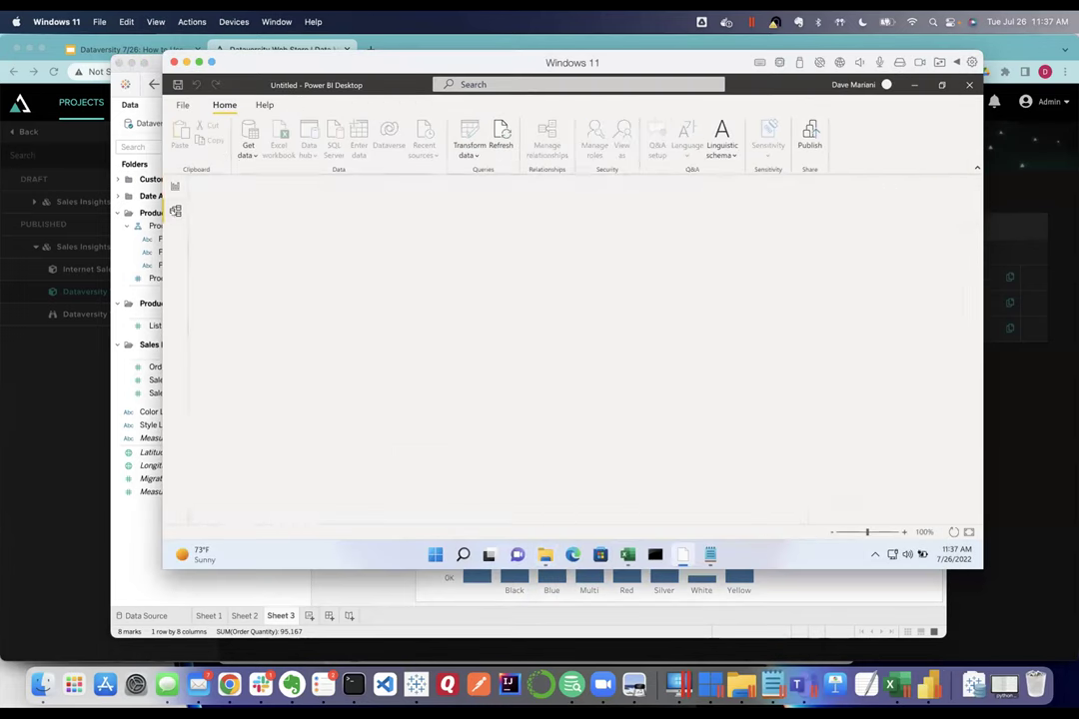
Zoom the model diagram out to all table cards, return to the report, then bring Excel forward.
{"action": "left_click_drag", "start_coordinate": [867, 532], "coordinate": [839, 532]}
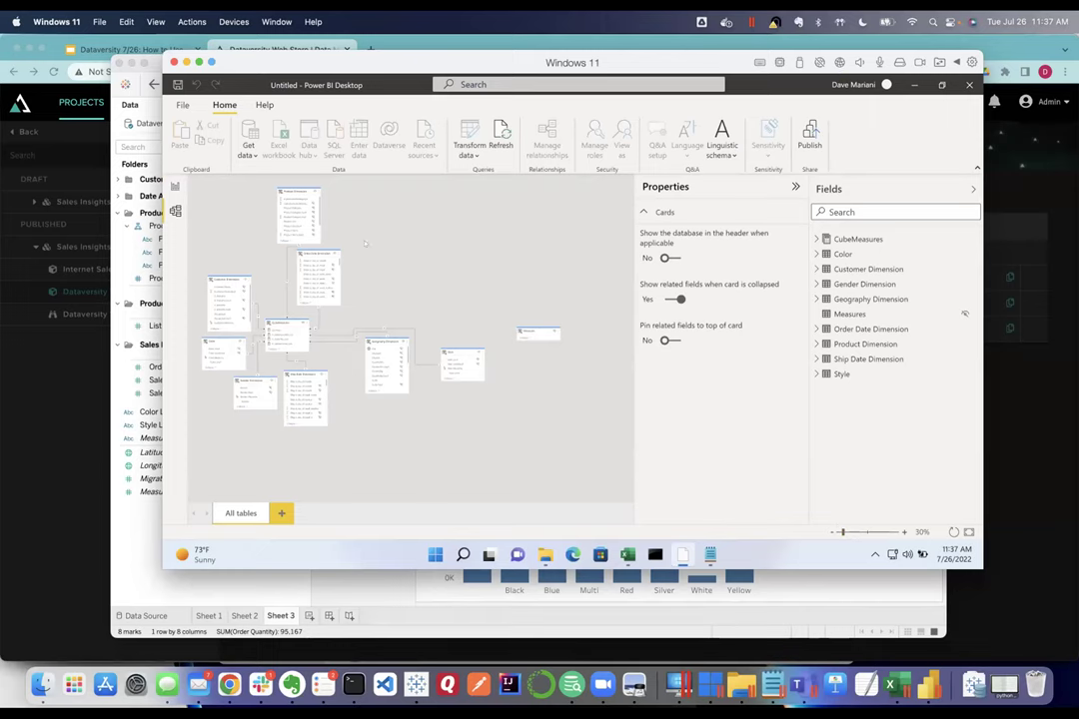
{"action": "left_click", "coordinate": [175, 186]}
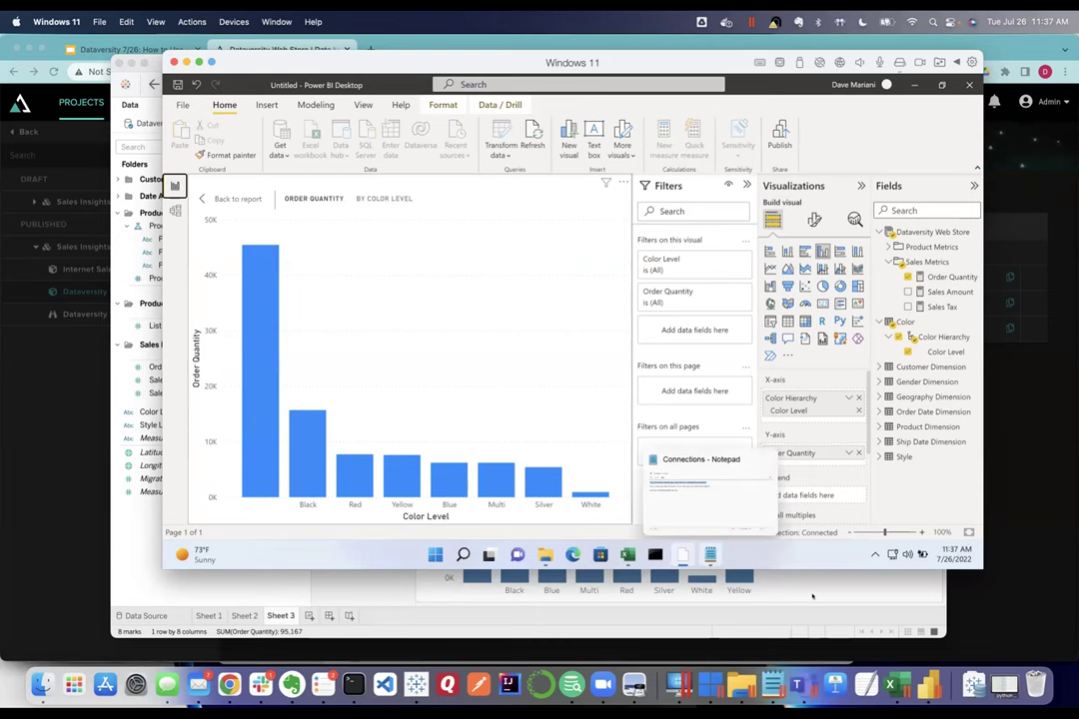
{"action": "left_click", "coordinate": [889, 684]}
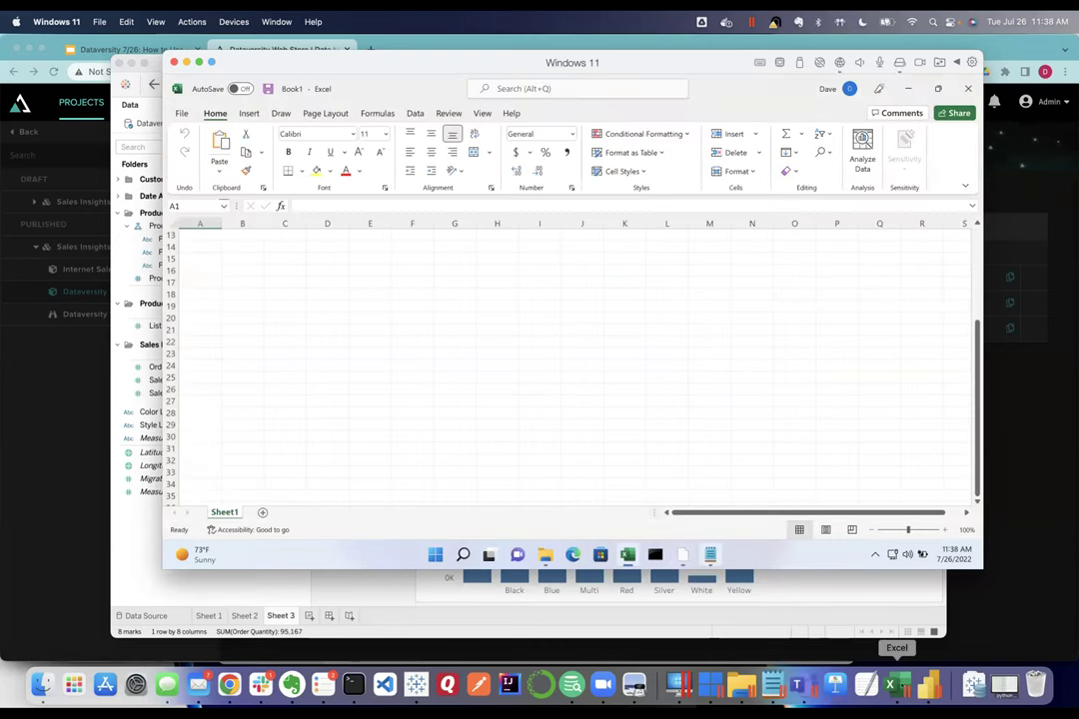
Start an Analysis Services connection using the pasted AtScale server address.
{"action": "left_click", "coordinate": [416, 112]}
{"action": "left_click", "coordinate": [188, 158]}
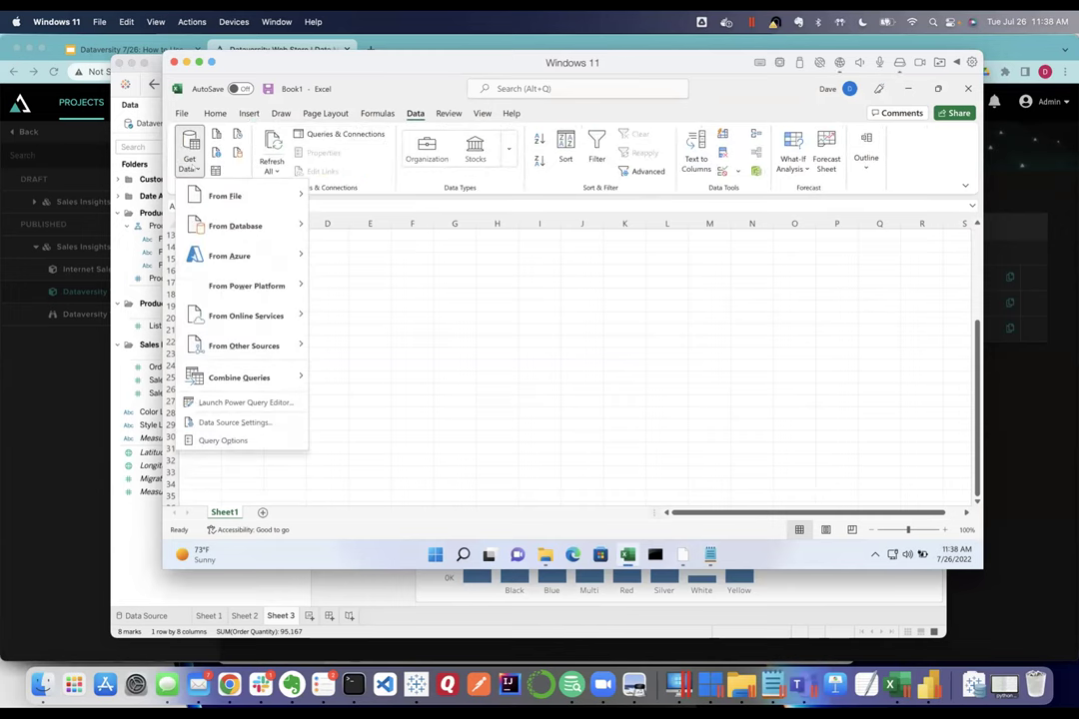
{"action": "mouse_move", "coordinate": [255, 227]}
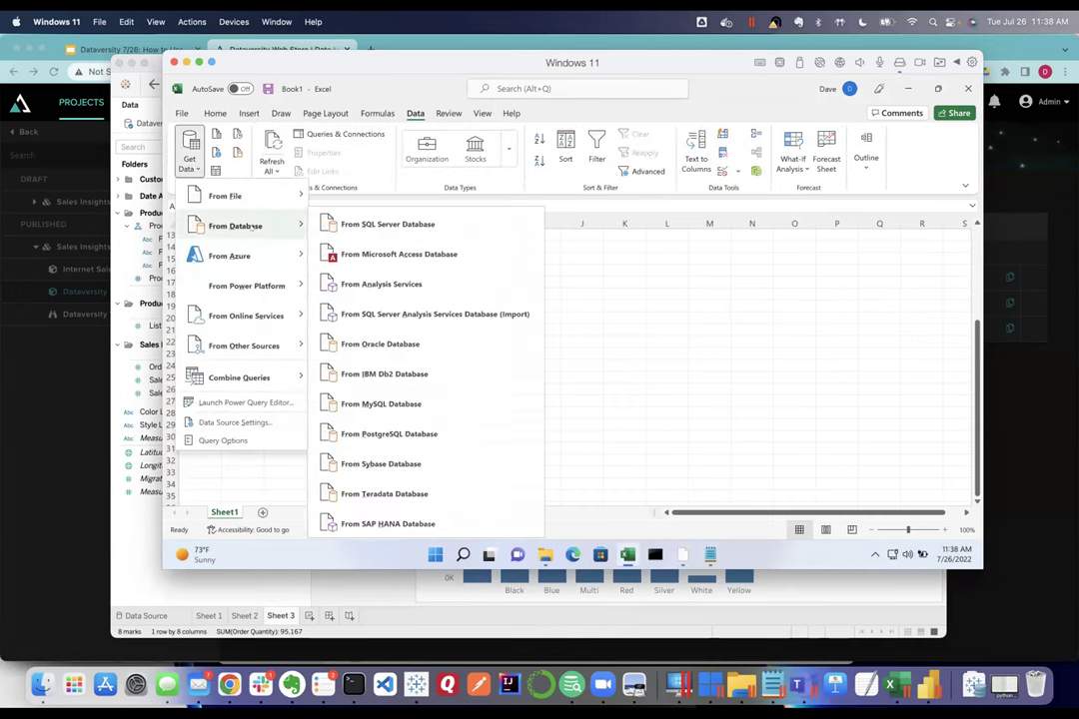
{"action": "left_click", "coordinate": [418, 285]}
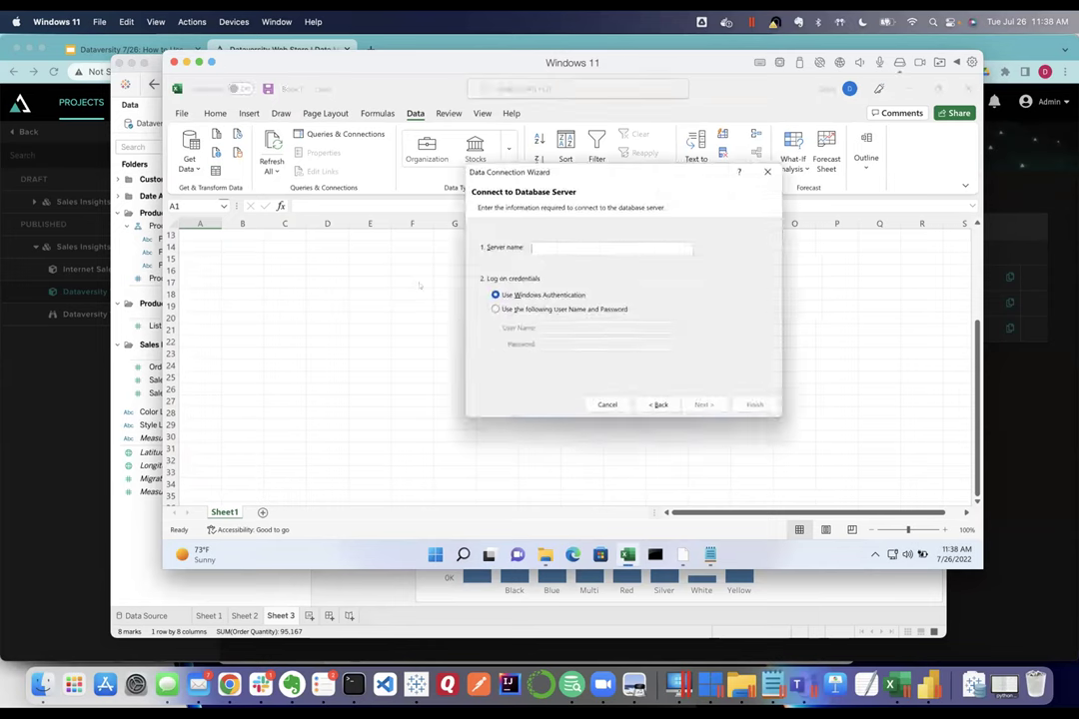
{"action": "right_click", "coordinate": [555, 249]}
{"action": "left_click", "coordinate": [582, 284]}
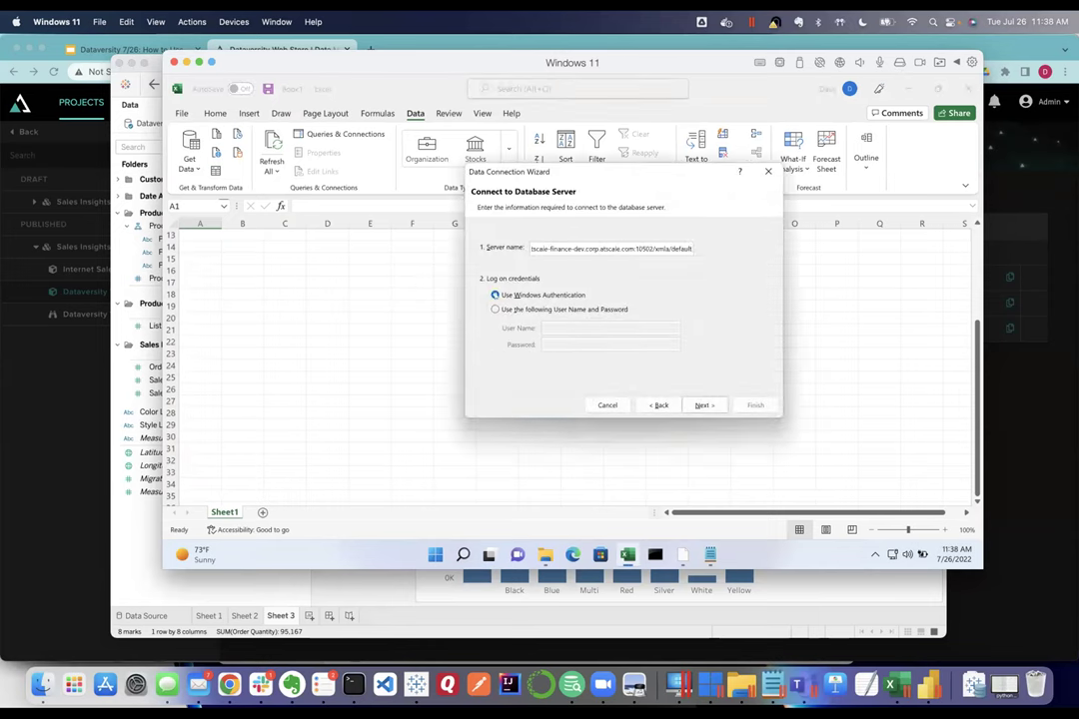
{"action": "left_click", "coordinate": [691, 404]}
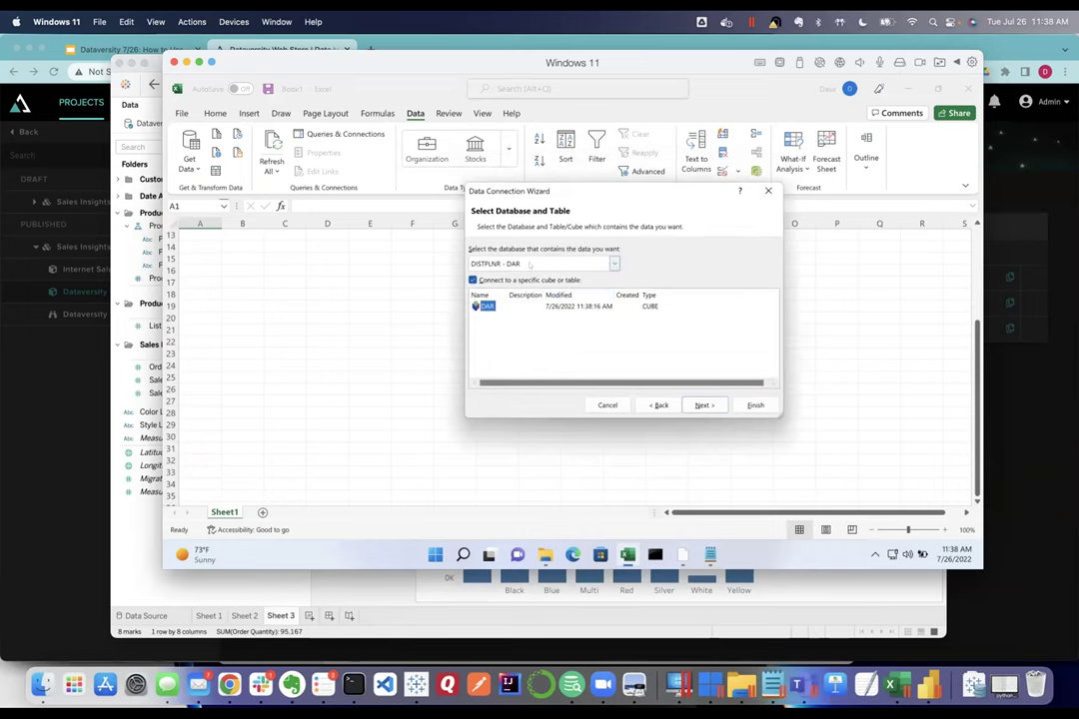
Choose the Sales Insights - Snowflake database and Dataversity Web Store cube, and finish.
{"action": "left_click", "coordinate": [514, 261]}
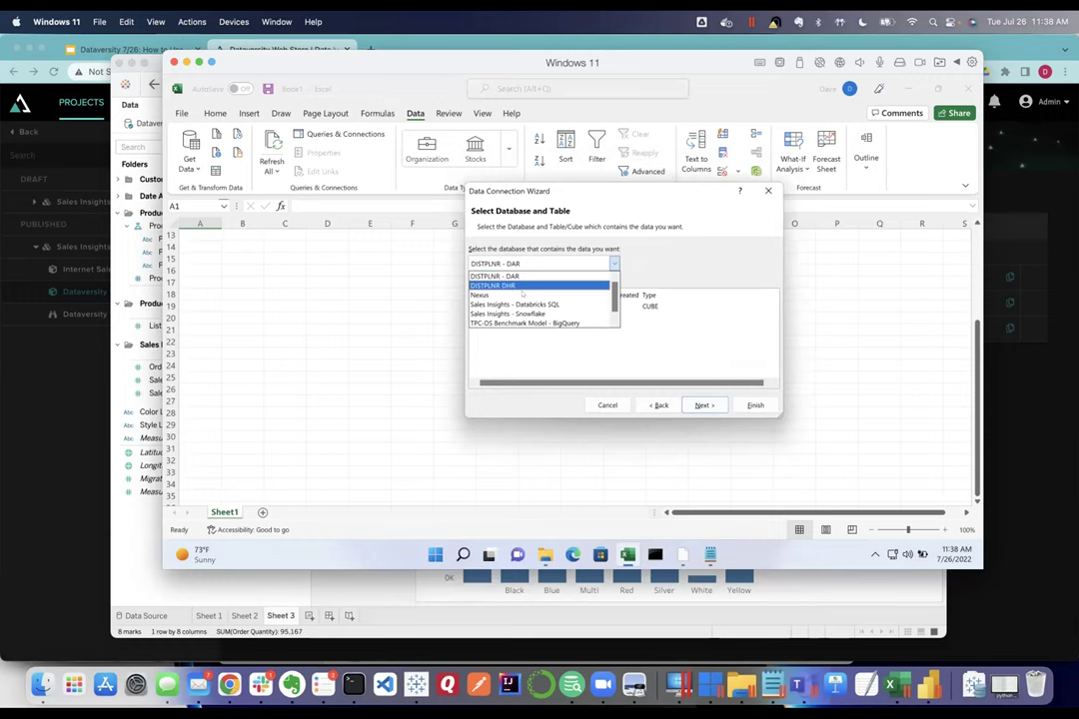
{"action": "left_click", "coordinate": [508, 314]}
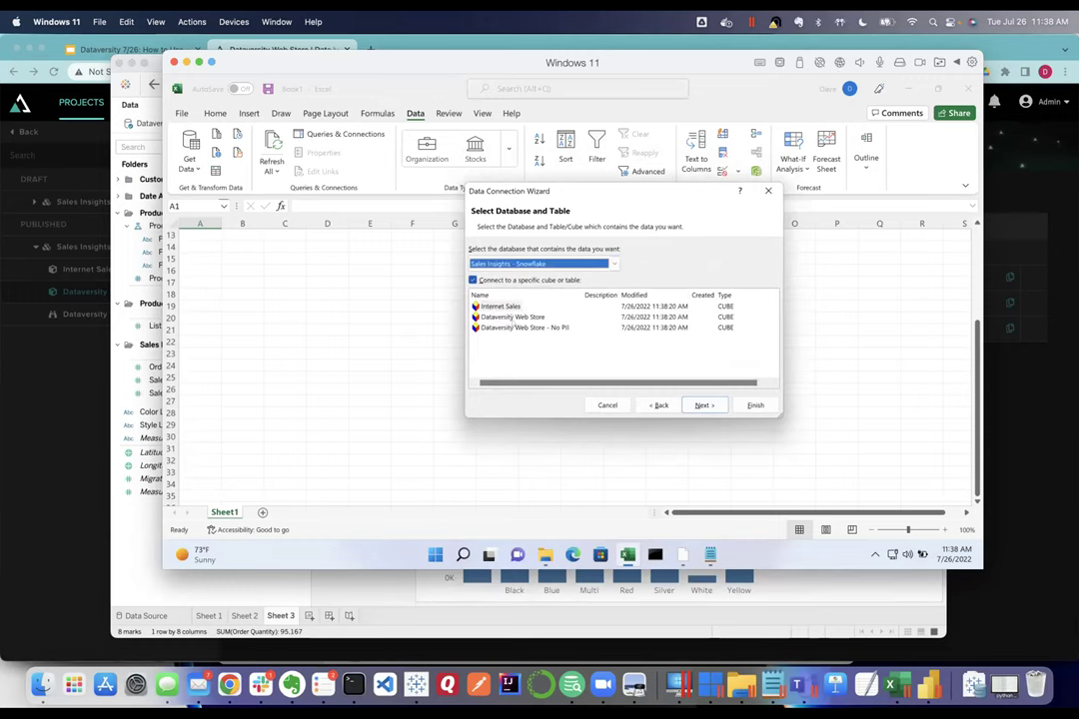
{"action": "left_click", "coordinate": [511, 317]}
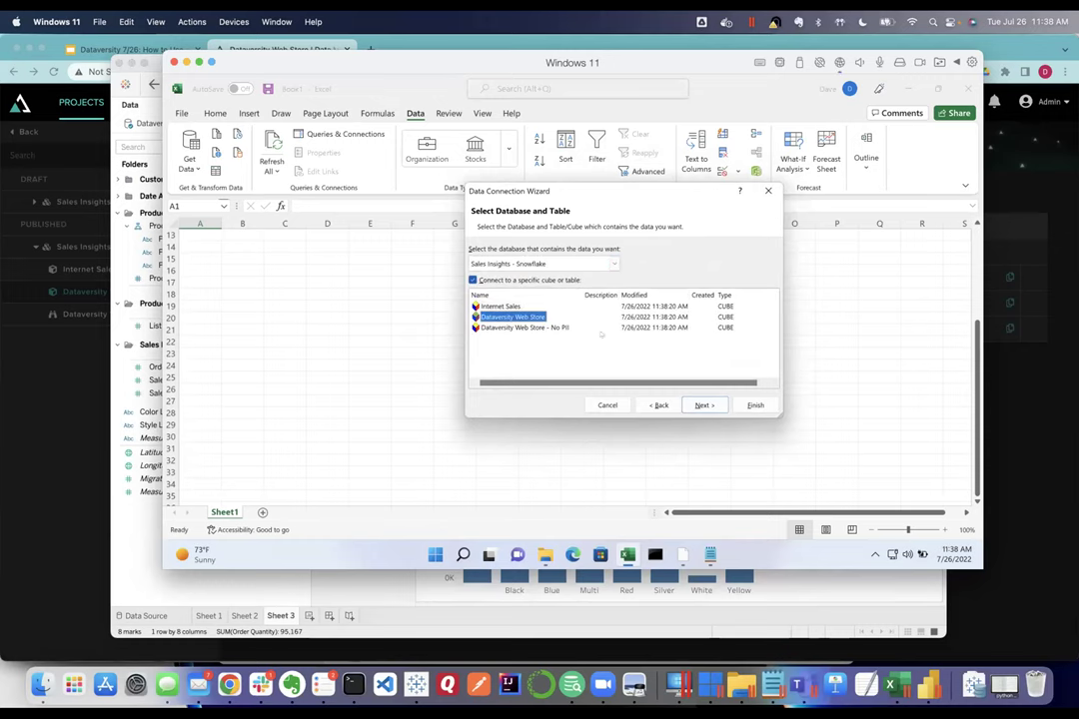
{"action": "left_click", "coordinate": [755, 405]}
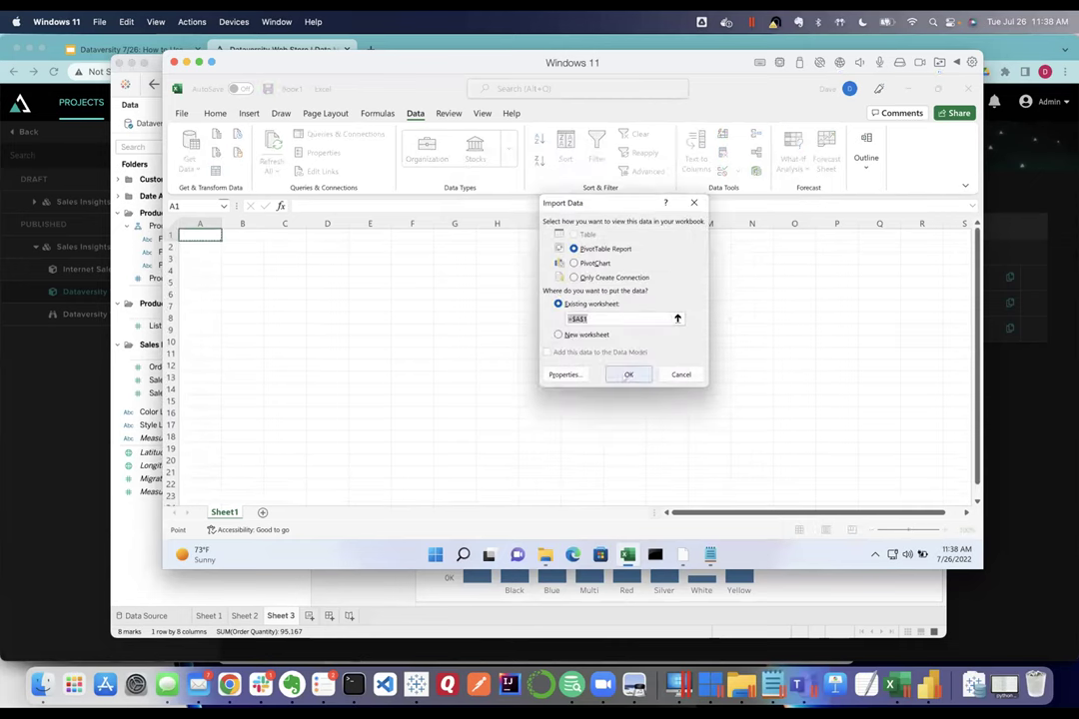
Import as a PivotTable at A1 showing Order Quantity broken down by Color Hierarchy.
{"action": "left_click", "coordinate": [619, 372]}
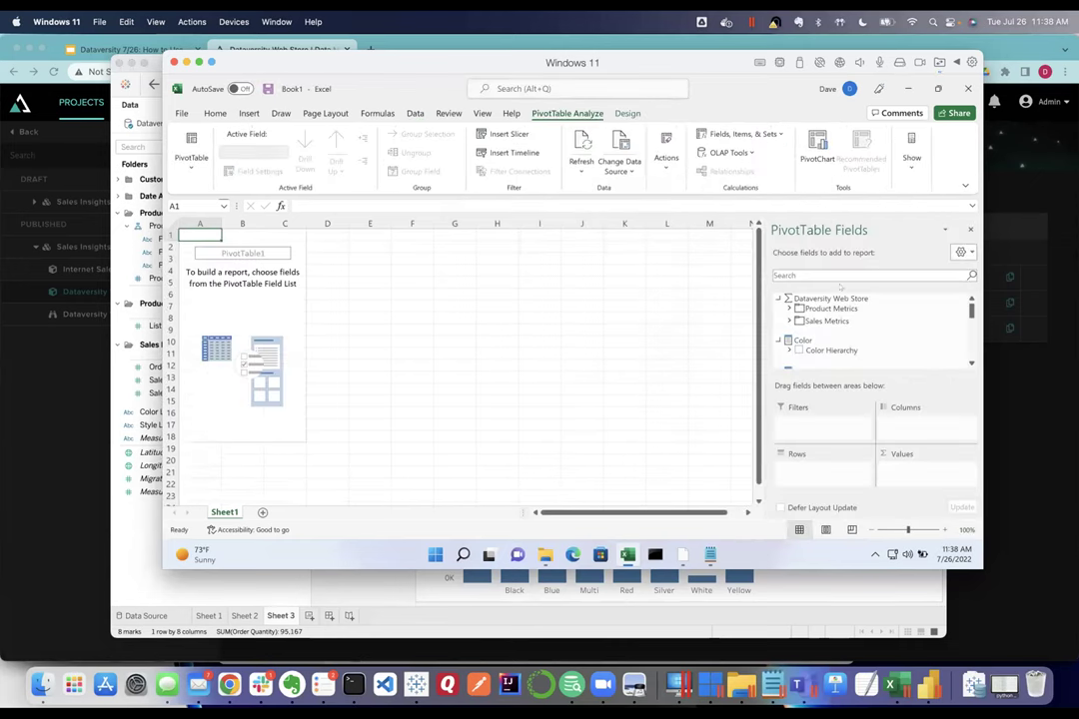
{"action": "scroll", "coordinate": [829, 309], "scroll_direction": "down", "scroll_amount": 1}
{"action": "scroll", "coordinate": [830, 309], "scroll_direction": "up", "scroll_amount": 1}
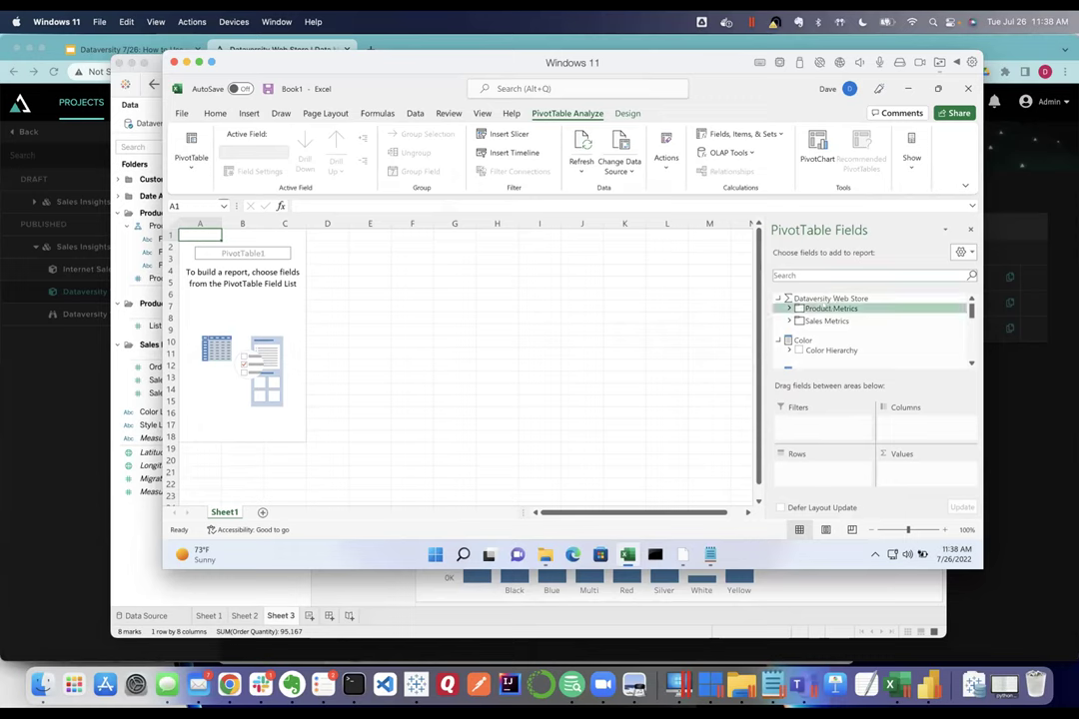
{"action": "left_click", "coordinate": [790, 321]}
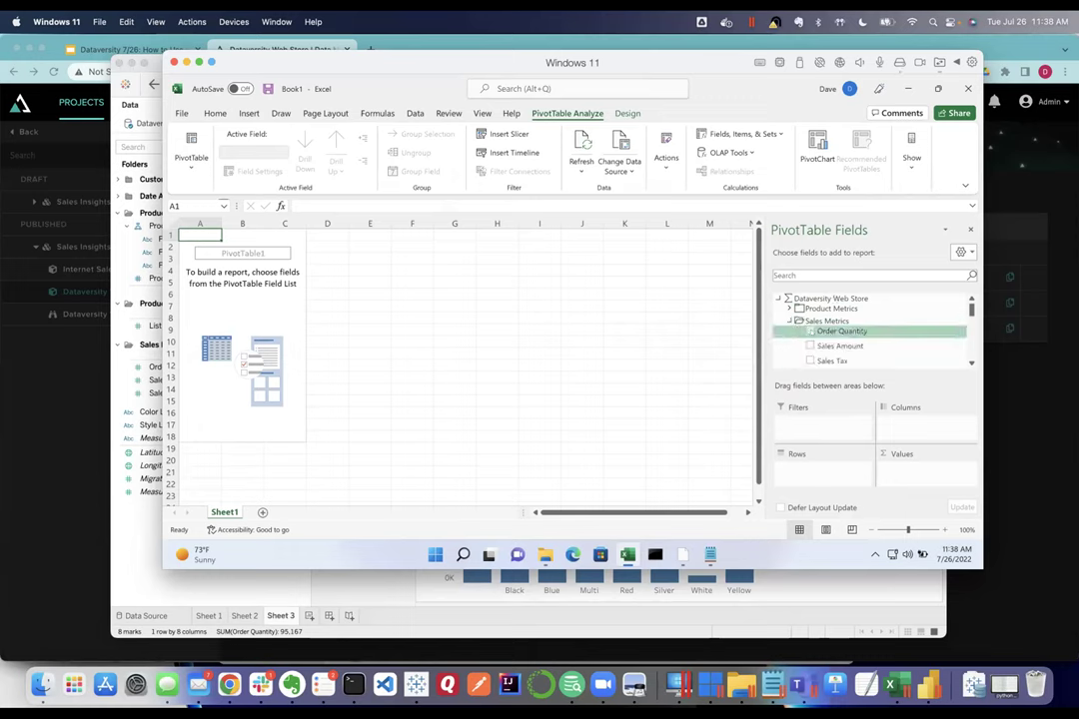
{"action": "left_click", "coordinate": [811, 330]}
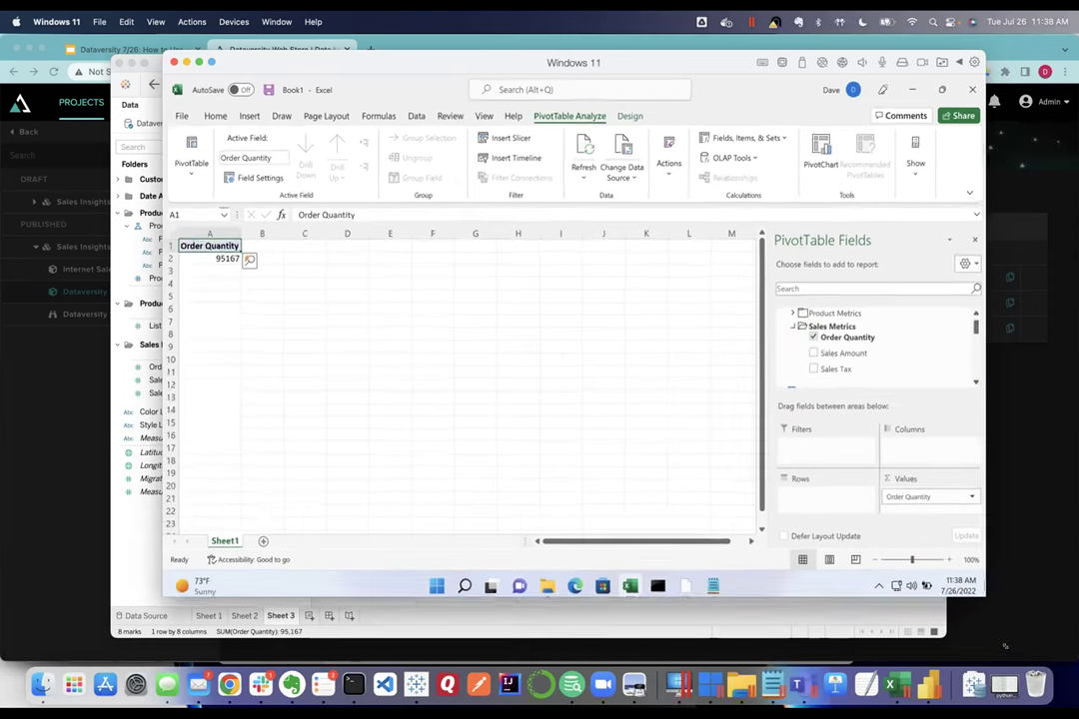
{"action": "left_click", "coordinate": [836, 383]}
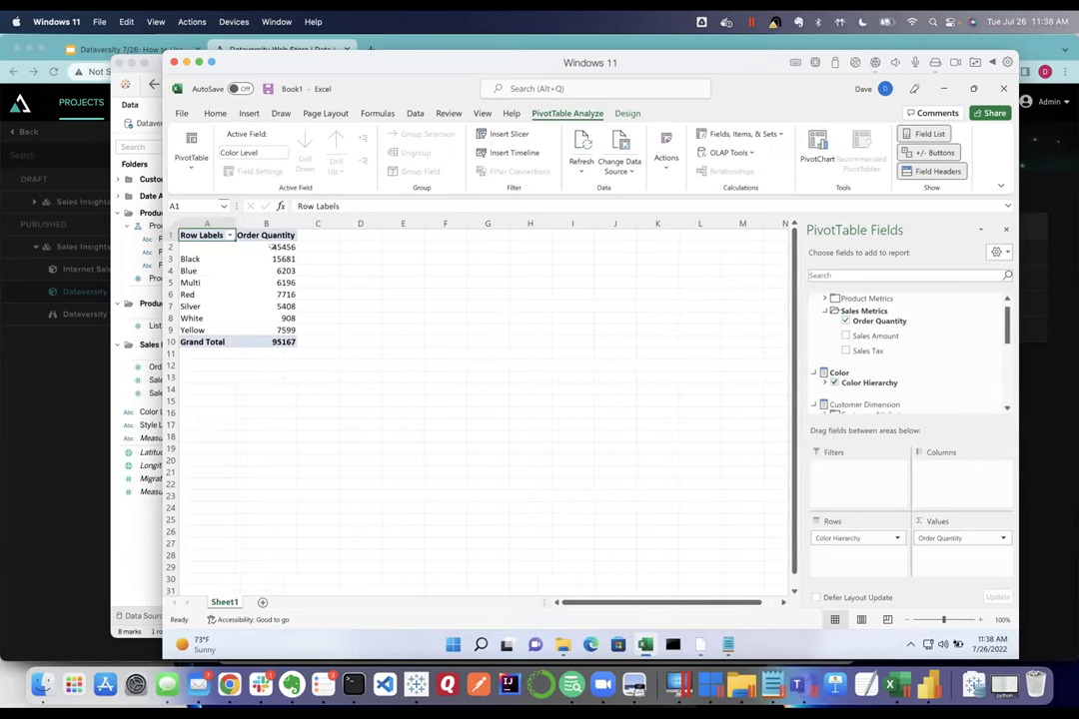
Select the Multi order quantity cell and open OLAP Tools.
{"action": "mouse_move", "coordinate": [278, 284]}
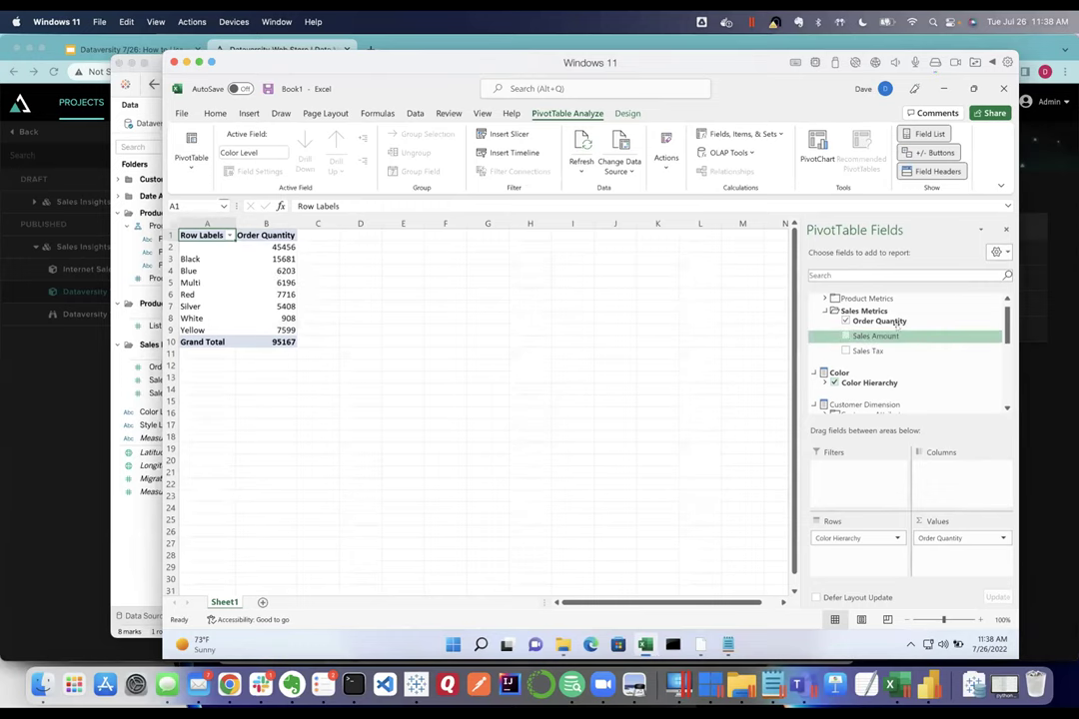
{"action": "left_click", "coordinate": [280, 283]}
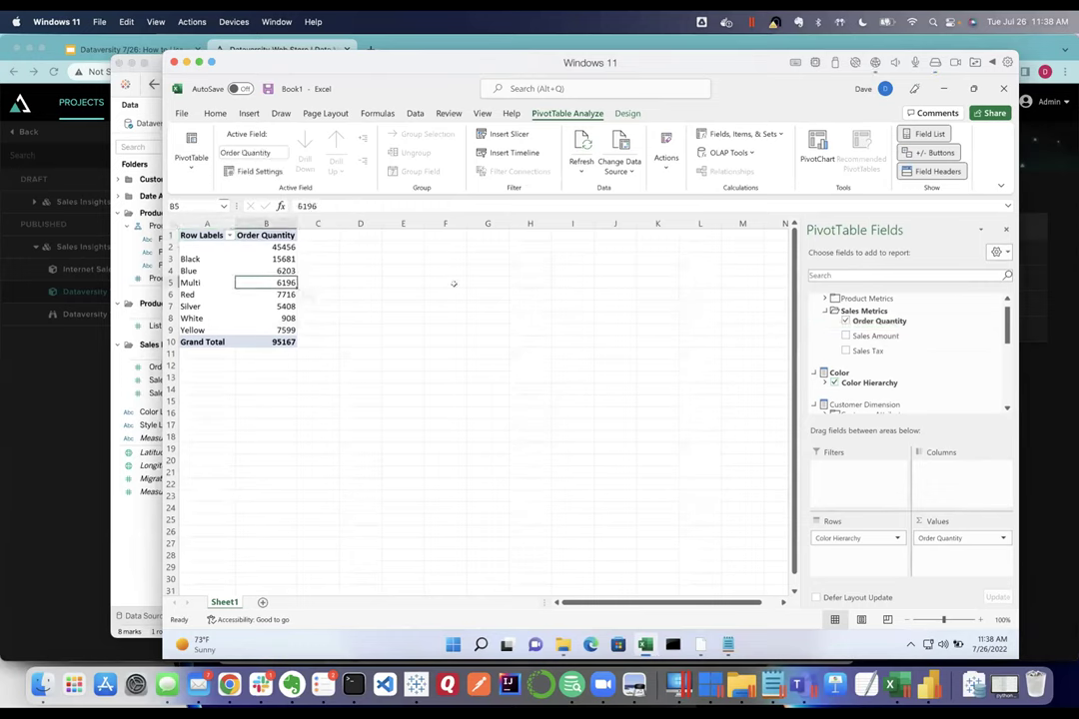
{"action": "left_click", "coordinate": [735, 153]}
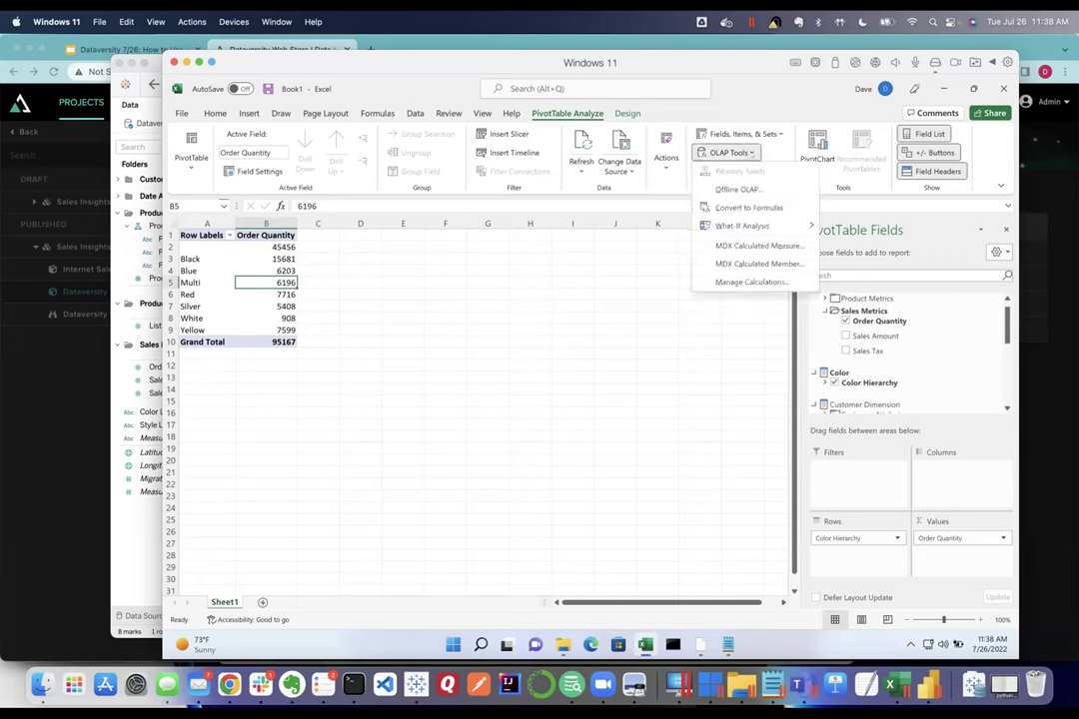
Convert the pivot to cube formulas and move the Multi and Red quantities to E4 and F4.
{"action": "left_click", "coordinate": [719, 205]}
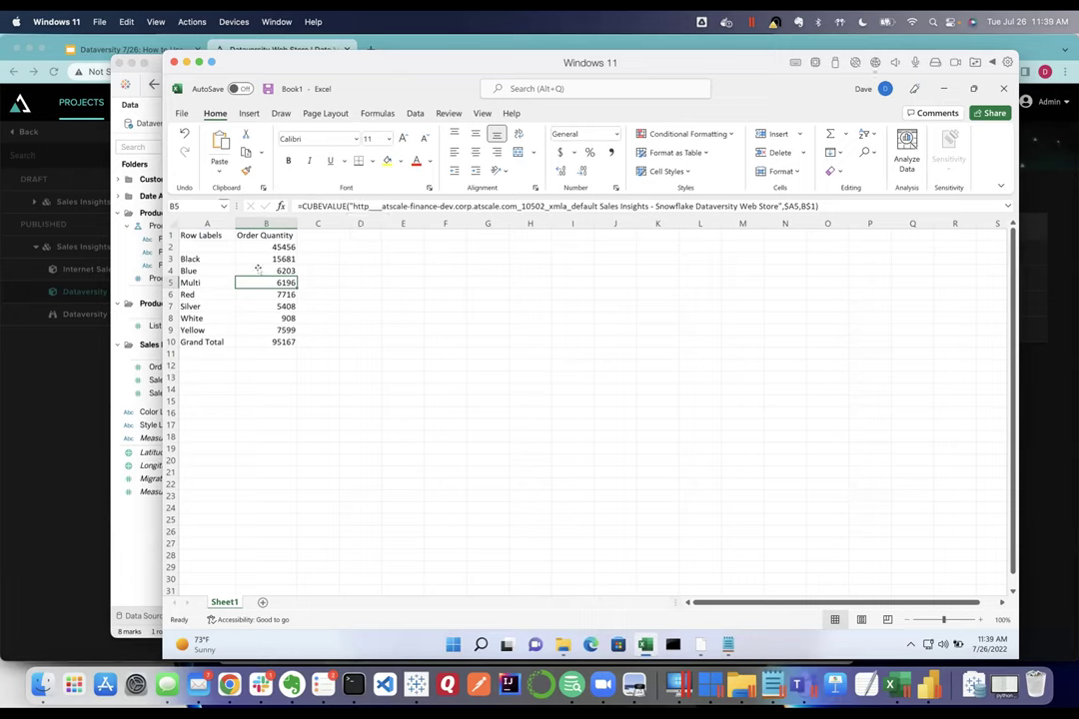
{"action": "left_click_drag", "start_coordinate": [287, 285], "coordinate": [377, 294]}
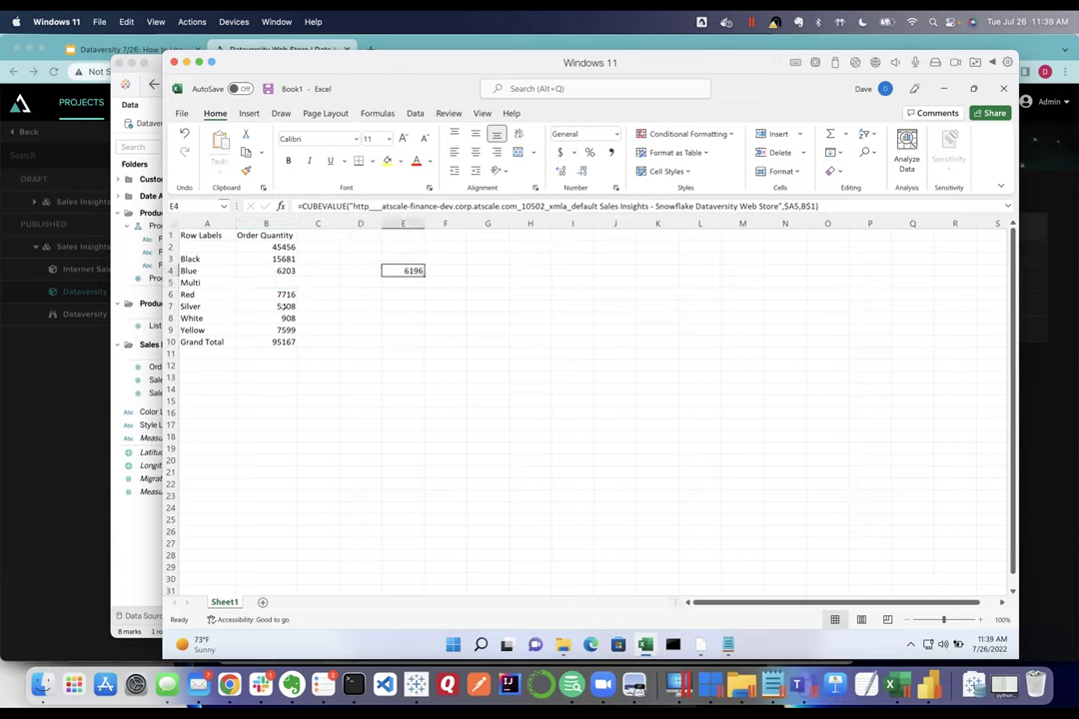
{"action": "left_click", "coordinate": [270, 293]}
{"action": "left_click_drag", "start_coordinate": [272, 287], "coordinate": [450, 272]}
Enter =SUM(E4:F4) in G4 and make the 13912 total bold.
{"action": "left_click", "coordinate": [497, 266]}
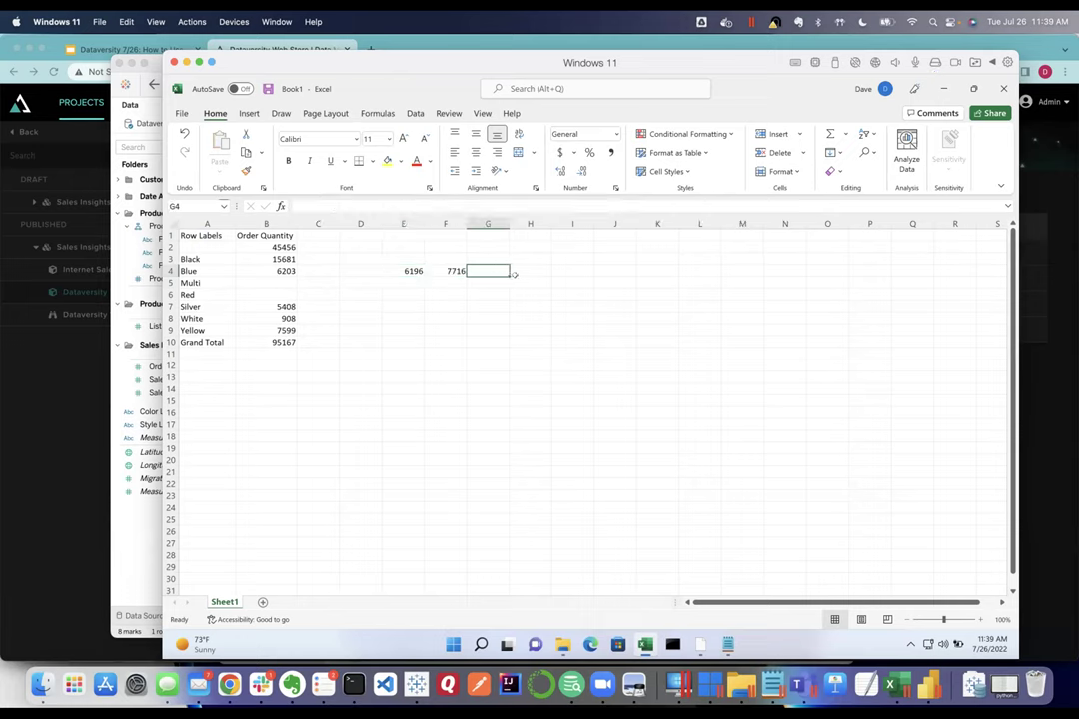
{"action": "type", "text": "=sum"}
{"action": "key", "text": "Tab"}
{"action": "key", "text": "Left"}
{"action": "key", "text": "shift+Left"}
{"action": "type", "text": ")"}
{"action": "key", "text": "Return"}
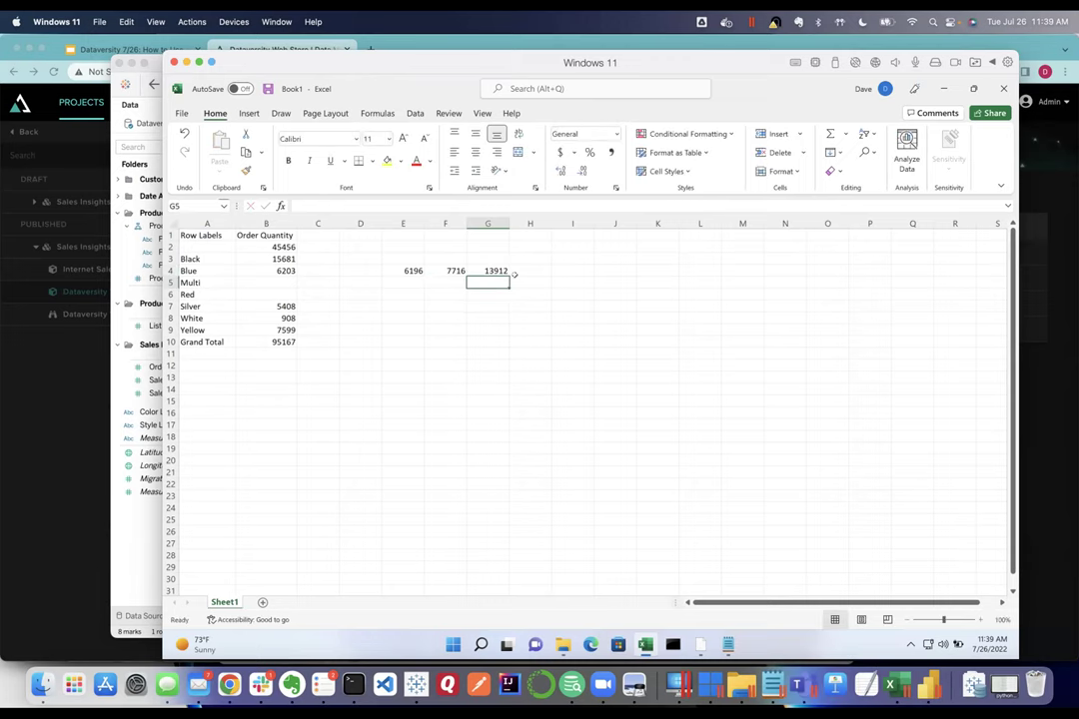
{"action": "left_click", "coordinate": [469, 270]}
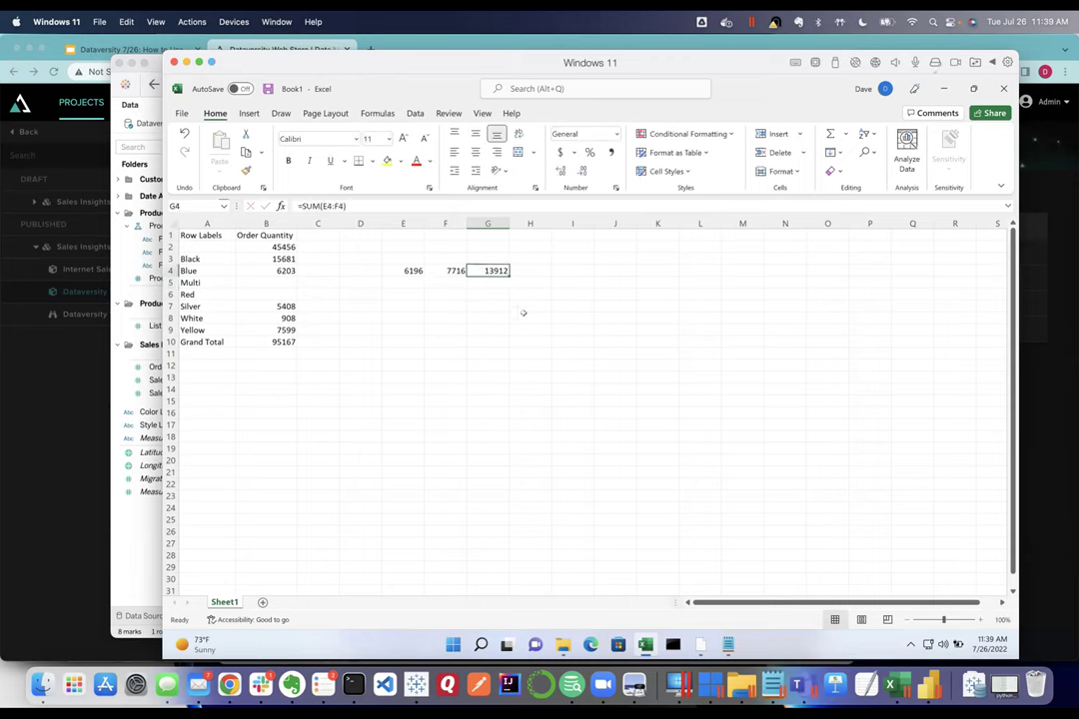
{"action": "left_click", "coordinate": [288, 160]}
Refresh all cube formulas from AtScale via Data > Refresh All.
{"action": "left_click", "coordinate": [412, 270]}
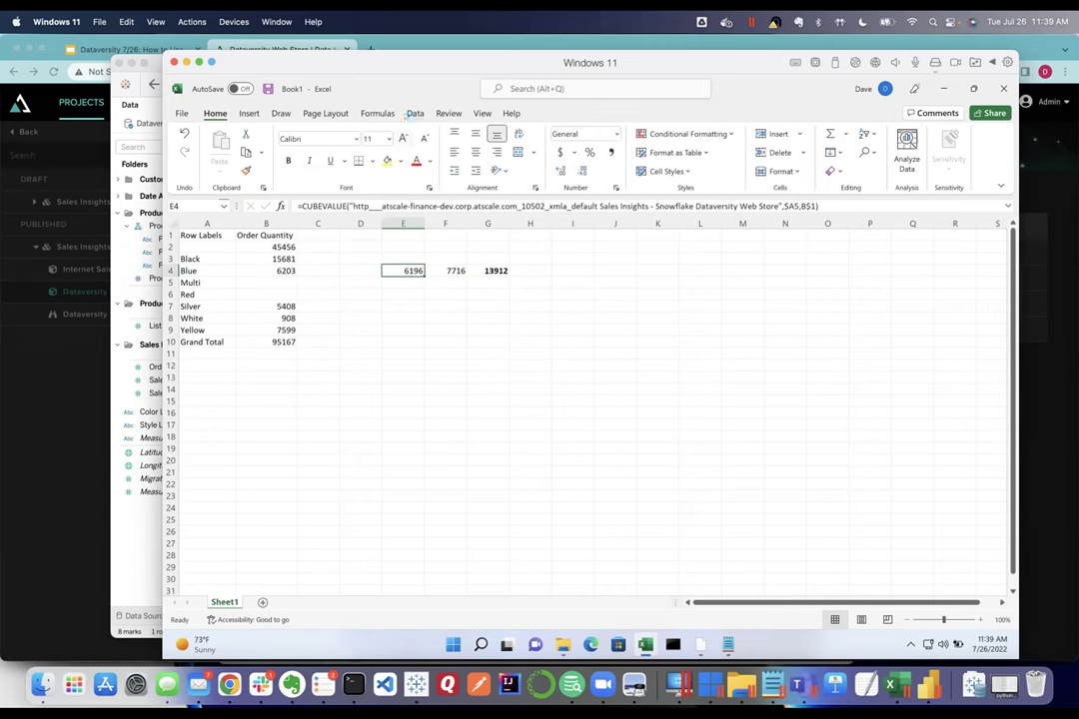
{"action": "left_click", "coordinate": [415, 113]}
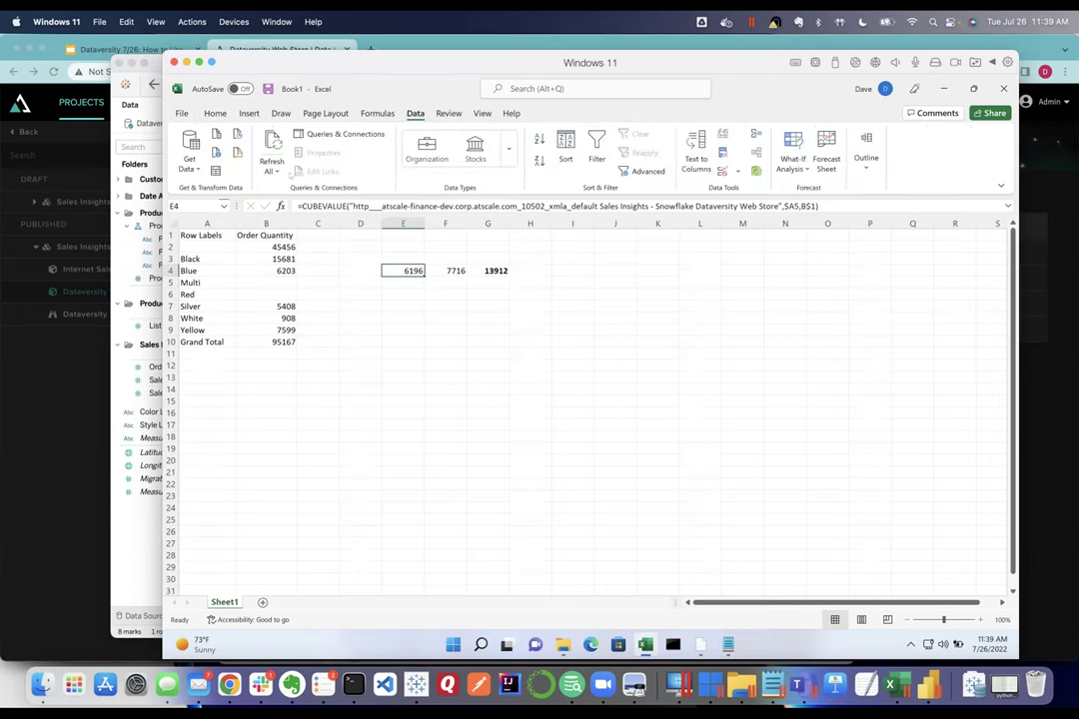
{"action": "left_click", "coordinate": [272, 165]}
{"action": "left_click", "coordinate": [297, 192]}
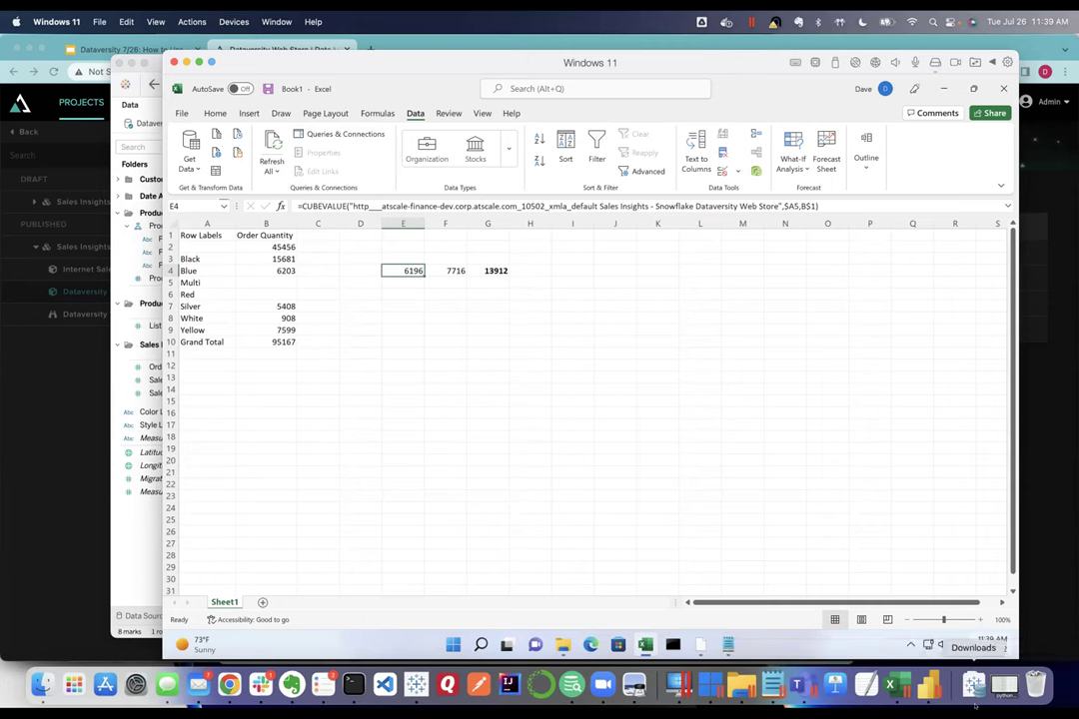
Glance at the Power BI chart and Tableau workbook, then return to AtScale in Chrome.
{"action": "left_click", "coordinate": [928, 685]}
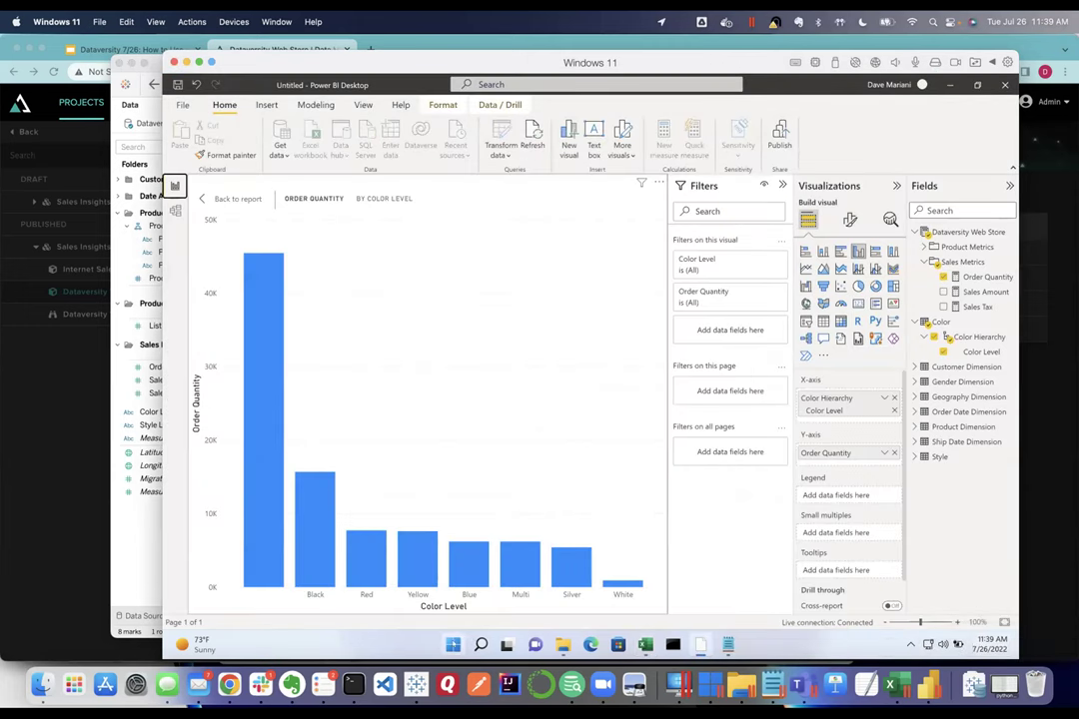
{"action": "left_click", "coordinate": [416, 685]}
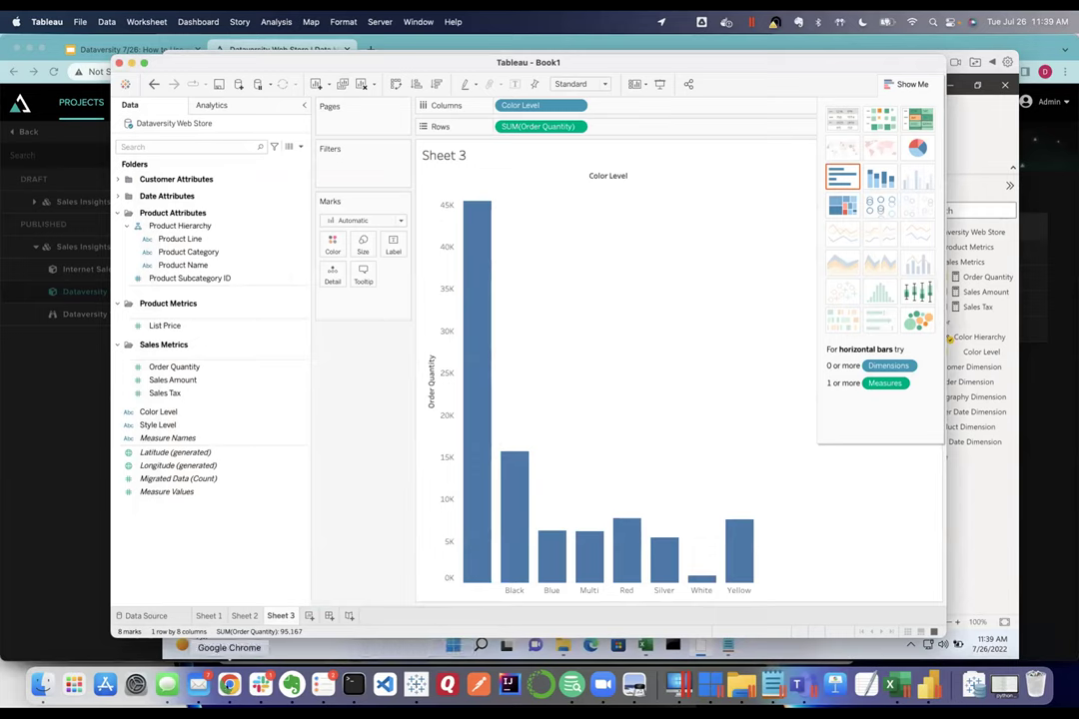
{"action": "left_click", "coordinate": [229, 685]}
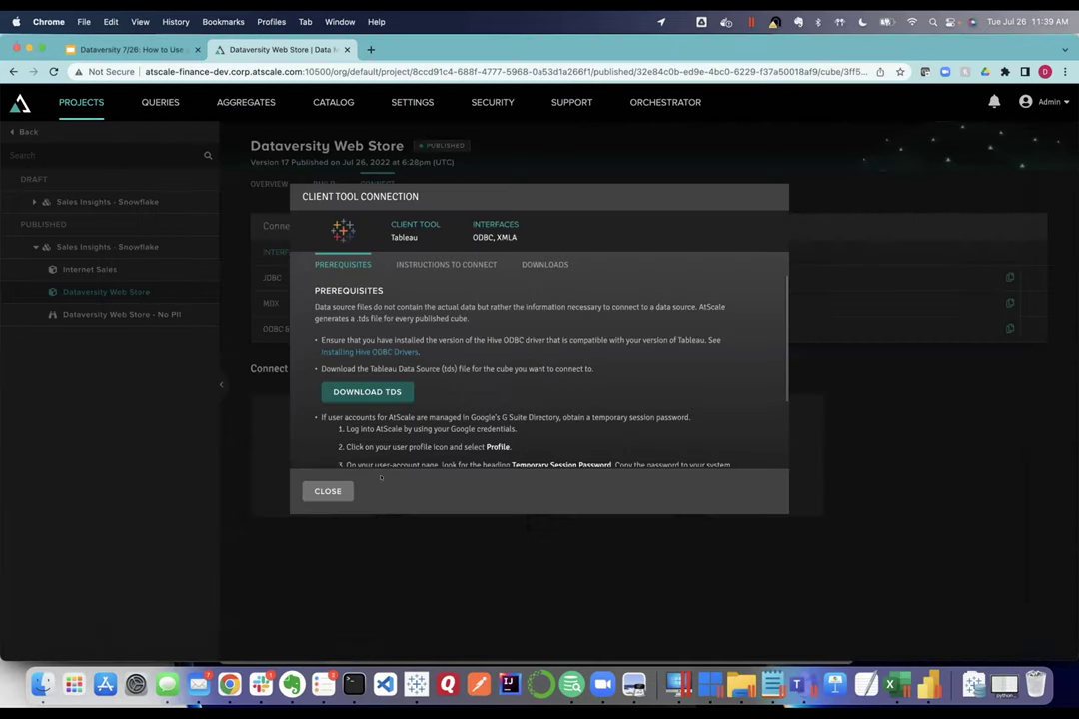
Close the Tableau connection dialog, show Queries filtered to User type, and widen Cube Name.
{"action": "left_click", "coordinate": [328, 492]}
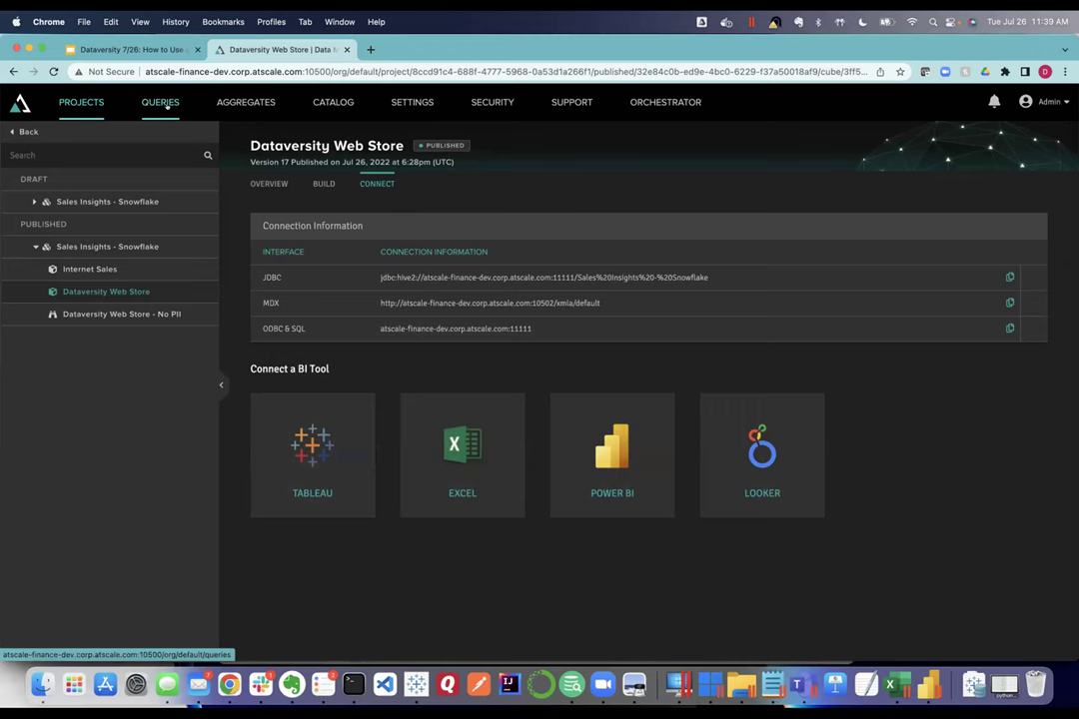
{"action": "left_click", "coordinate": [162, 103]}
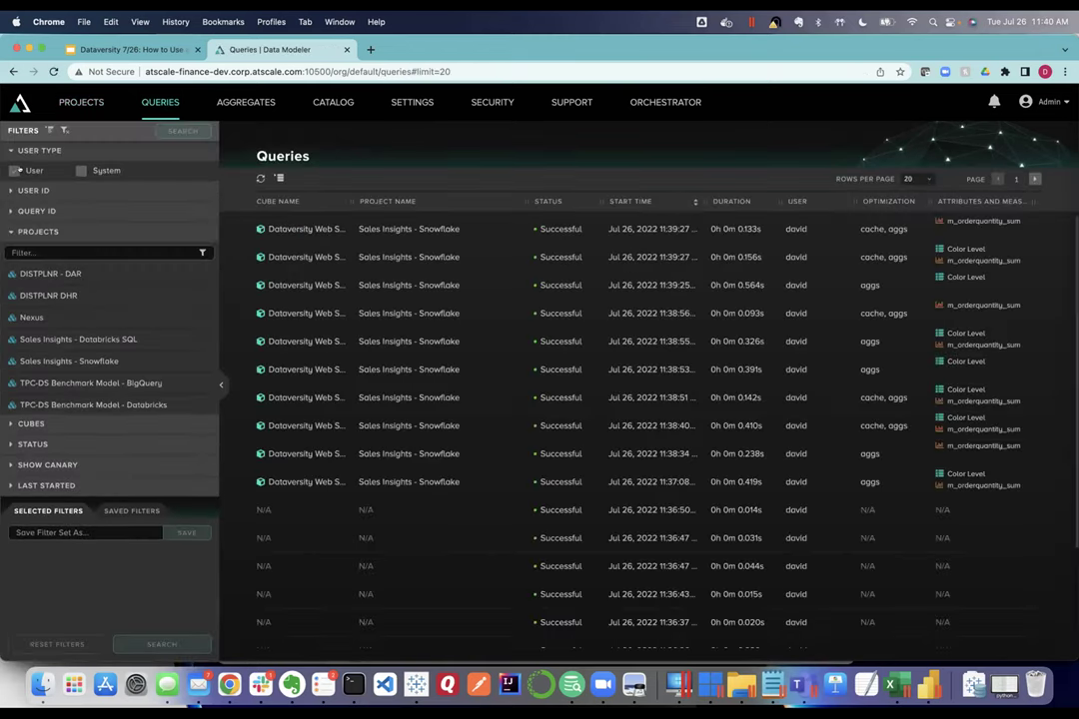
{"action": "left_click", "coordinate": [36, 171]}
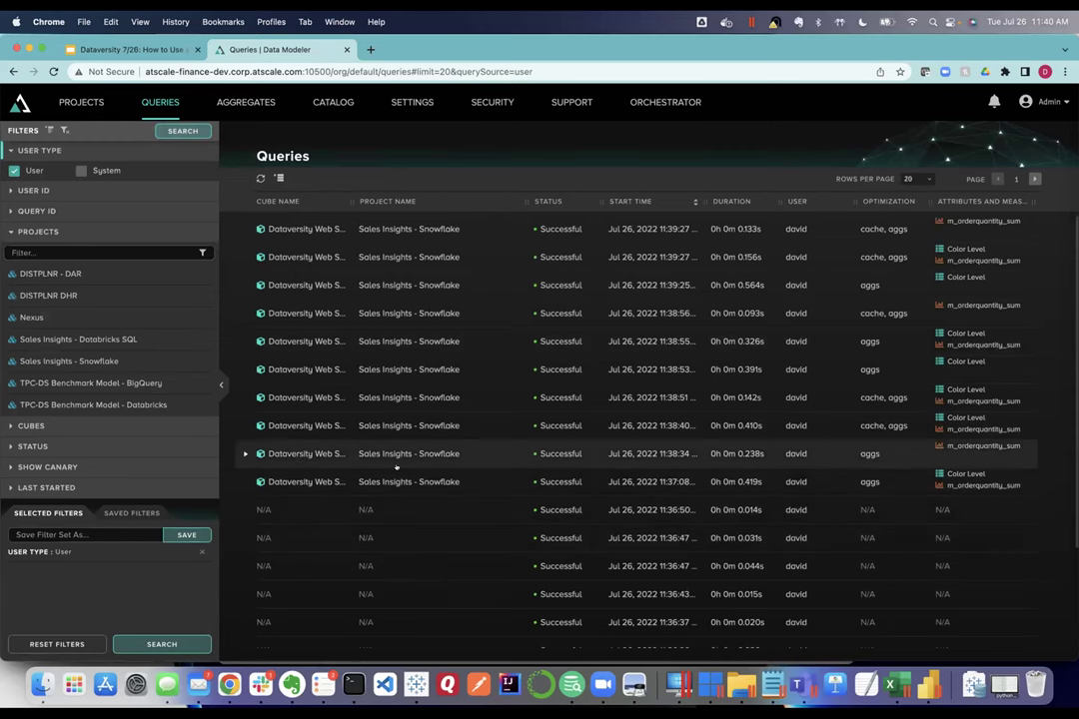
{"action": "left_click_drag", "start_coordinate": [345, 201], "coordinate": [376, 200]}
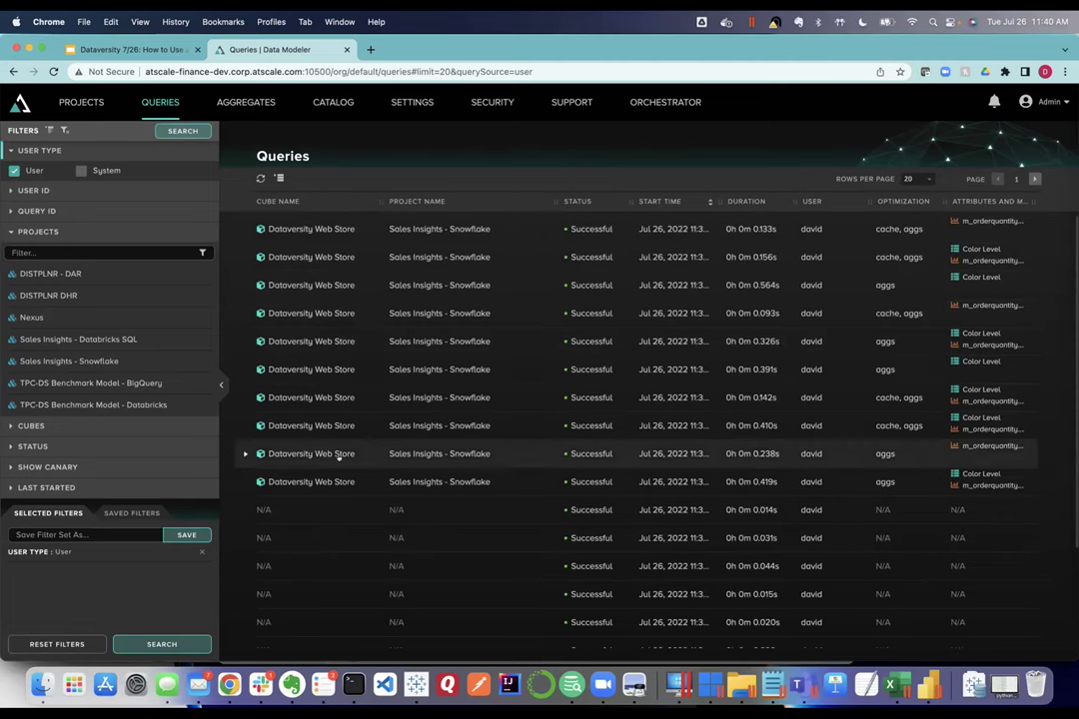
{"action": "scroll", "coordinate": [339, 496], "scroll_direction": "down", "scroll_amount": 5}
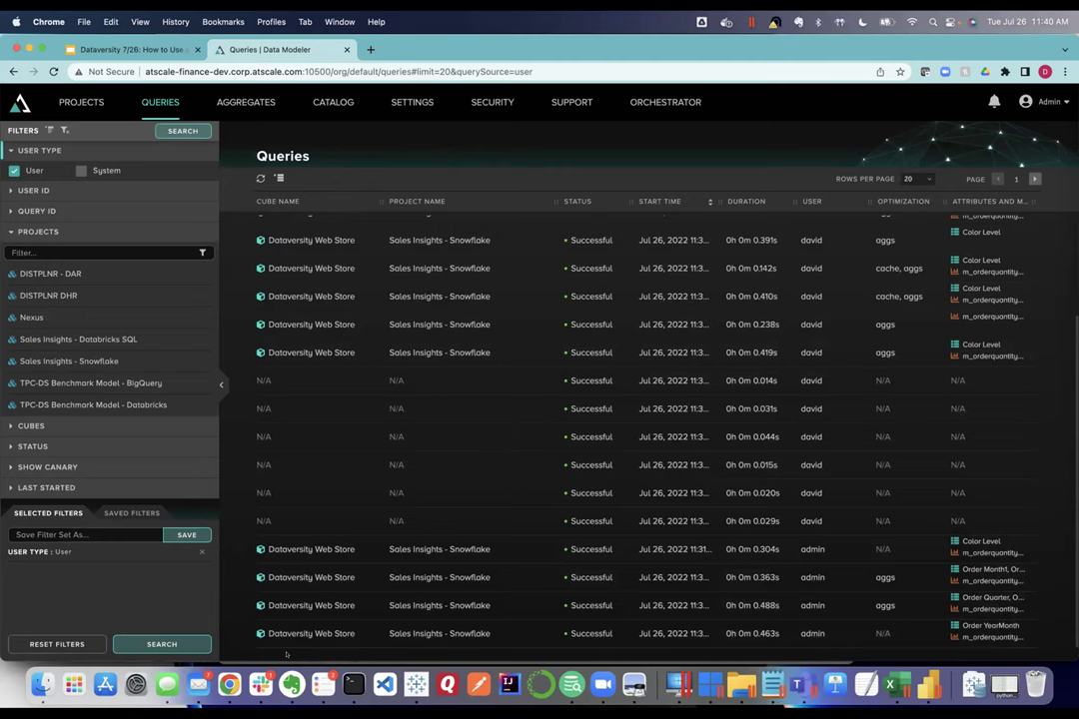
Expand the Order YearMonth query, select its full inbound SQL, then collapse it.
{"action": "left_click", "coordinate": [245, 633]}
{"action": "scroll", "coordinate": [466, 566], "scroll_direction": "down", "scroll_amount": 6}
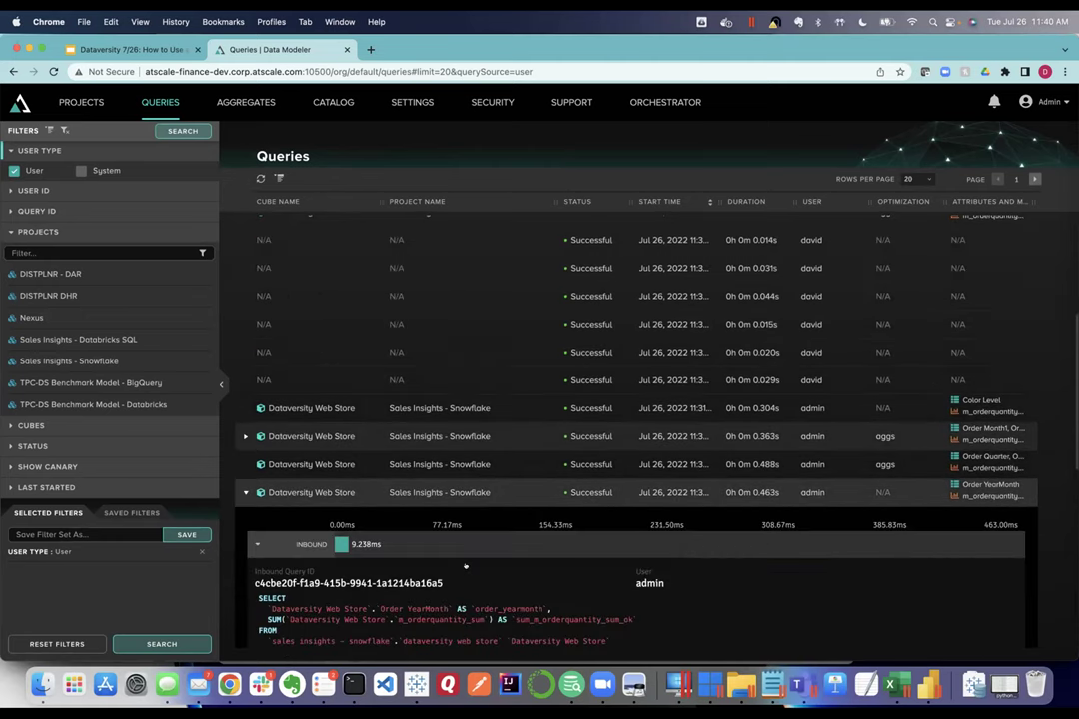
{"action": "scroll", "coordinate": [465, 565], "scroll_direction": "down", "scroll_amount": 3}
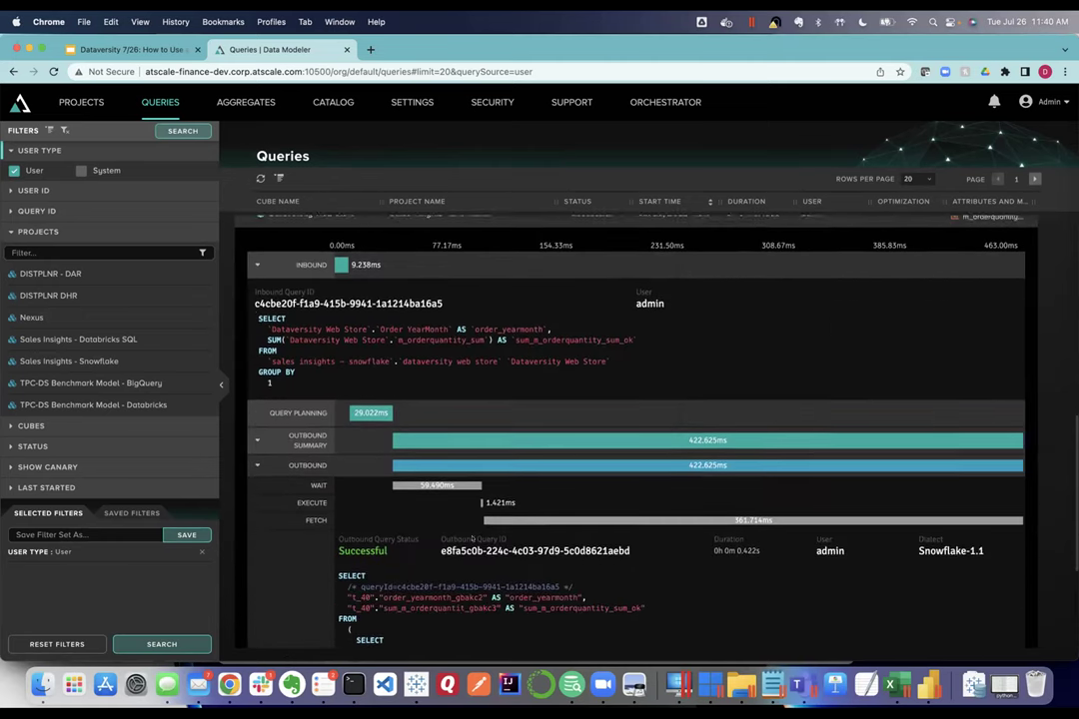
{"action": "left_click", "coordinate": [311, 258]}
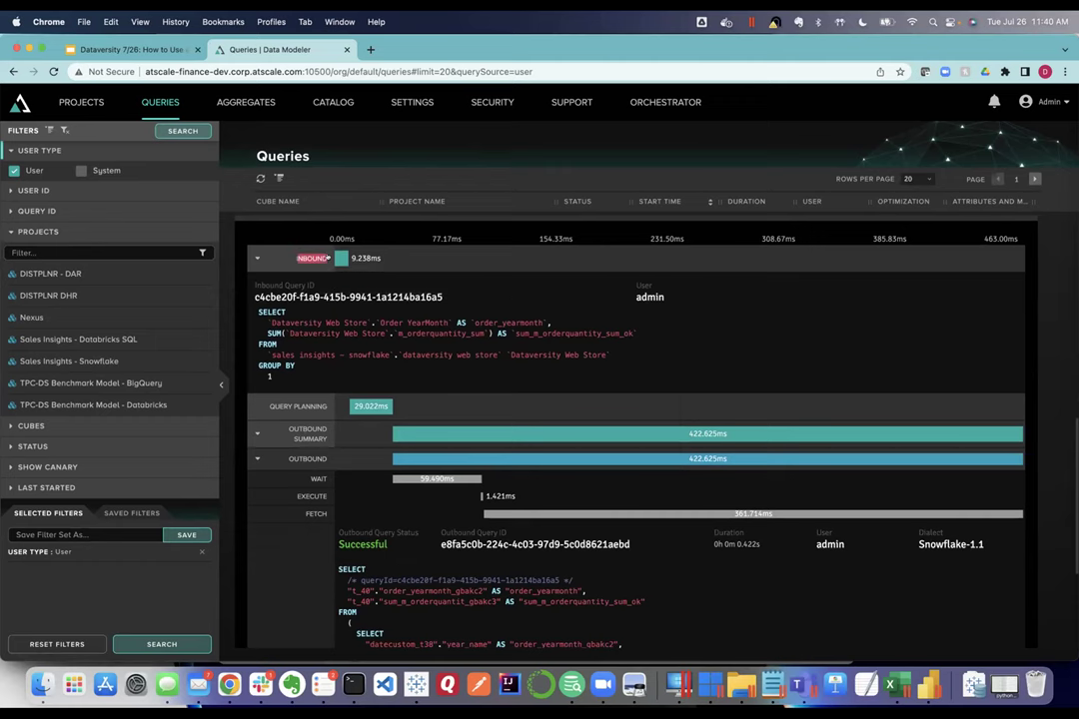
{"action": "left_click", "coordinate": [256, 256]}
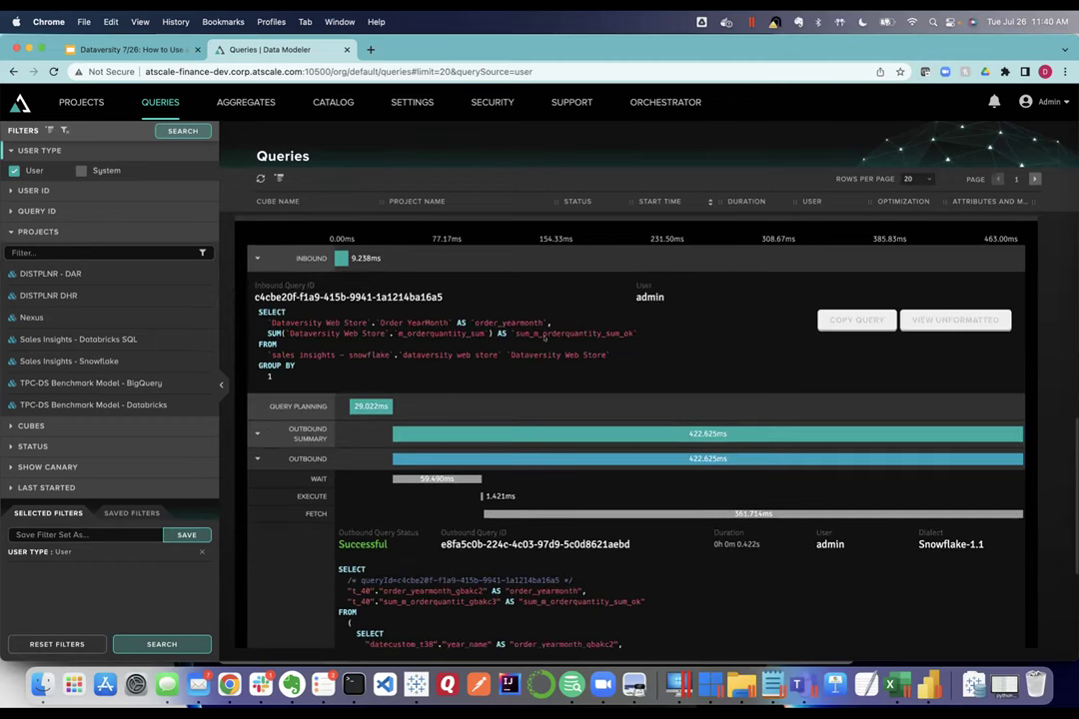
{"action": "triple_click", "coordinate": [256, 316]}
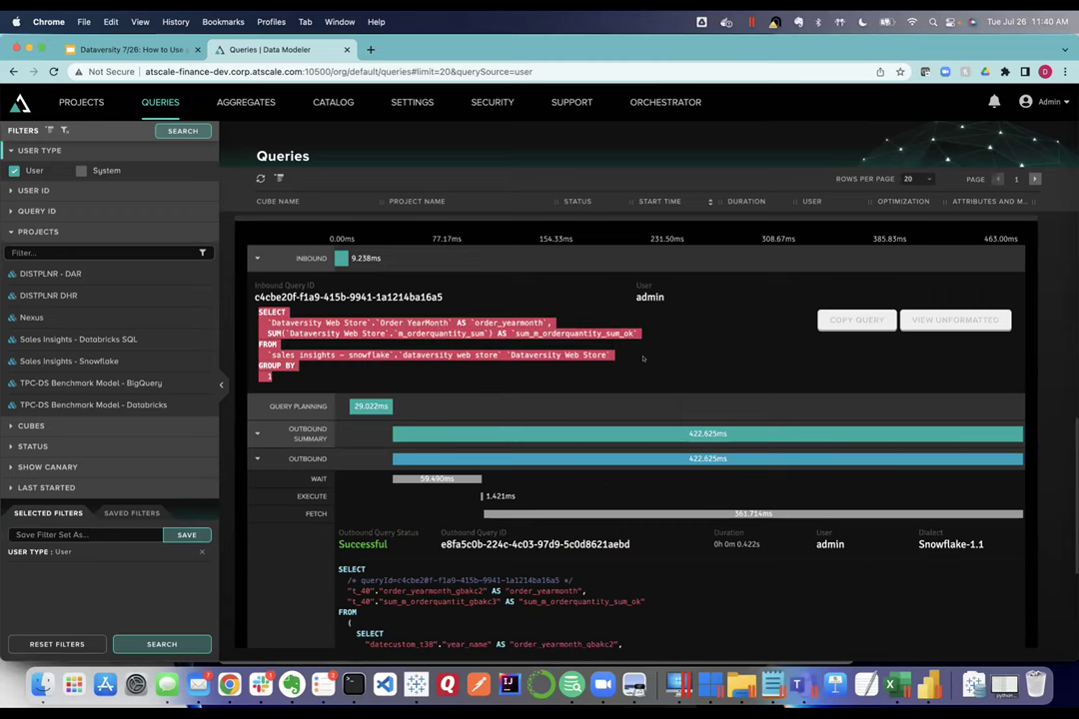
{"action": "scroll", "coordinate": [643, 358], "scroll_direction": "down", "scroll_amount": 5}
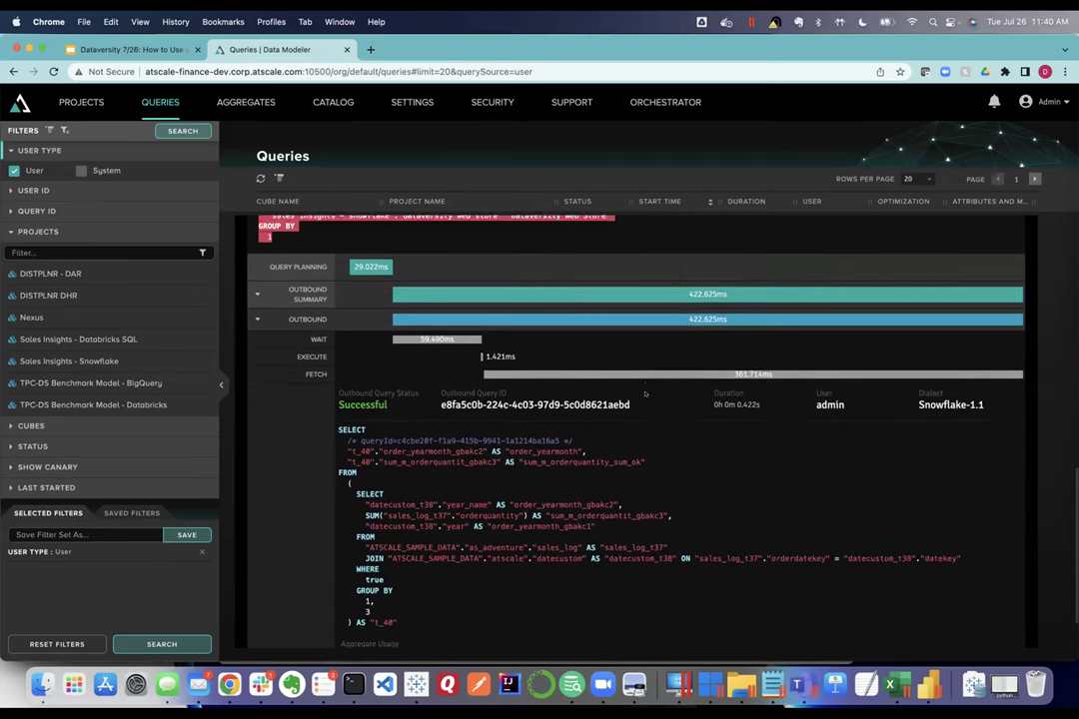
{"action": "scroll", "coordinate": [512, 566], "scroll_direction": "down", "scroll_amount": 2}
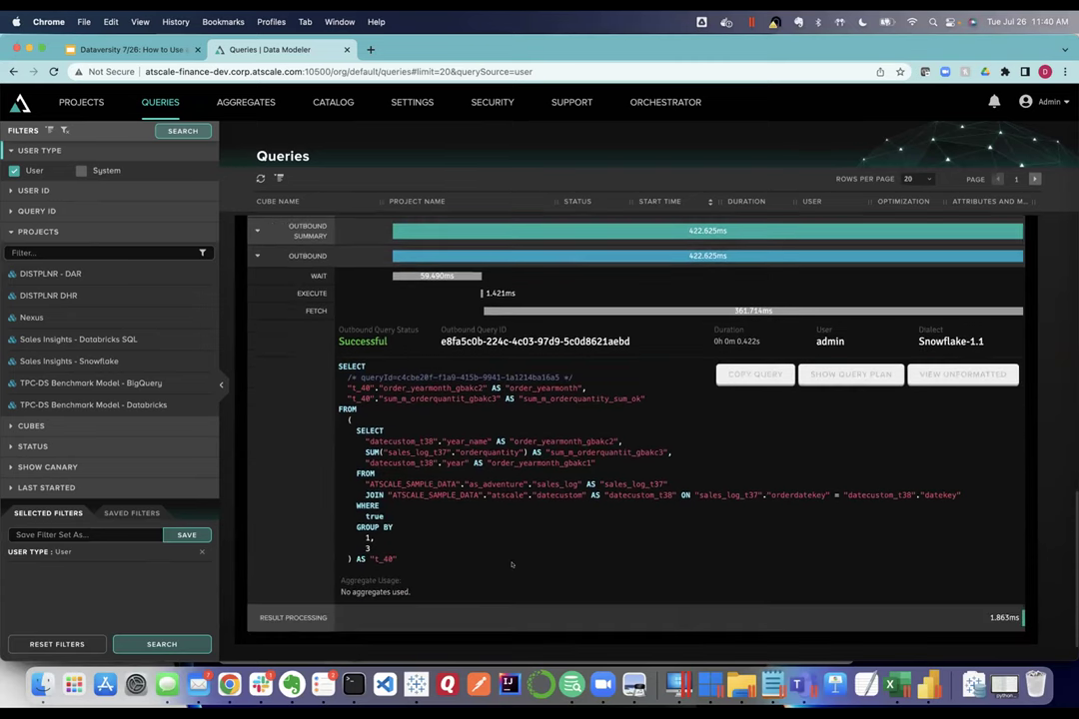
{"action": "scroll", "coordinate": [511, 565], "scroll_direction": "up", "scroll_amount": 10}
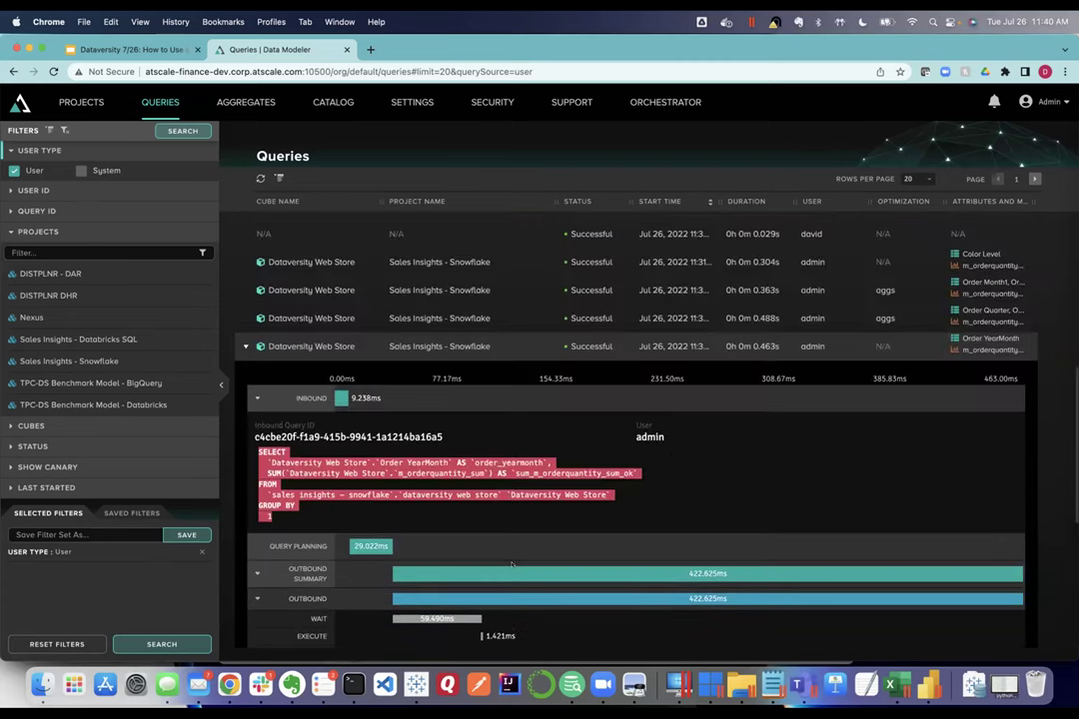
{"action": "left_click", "coordinate": [244, 346]}
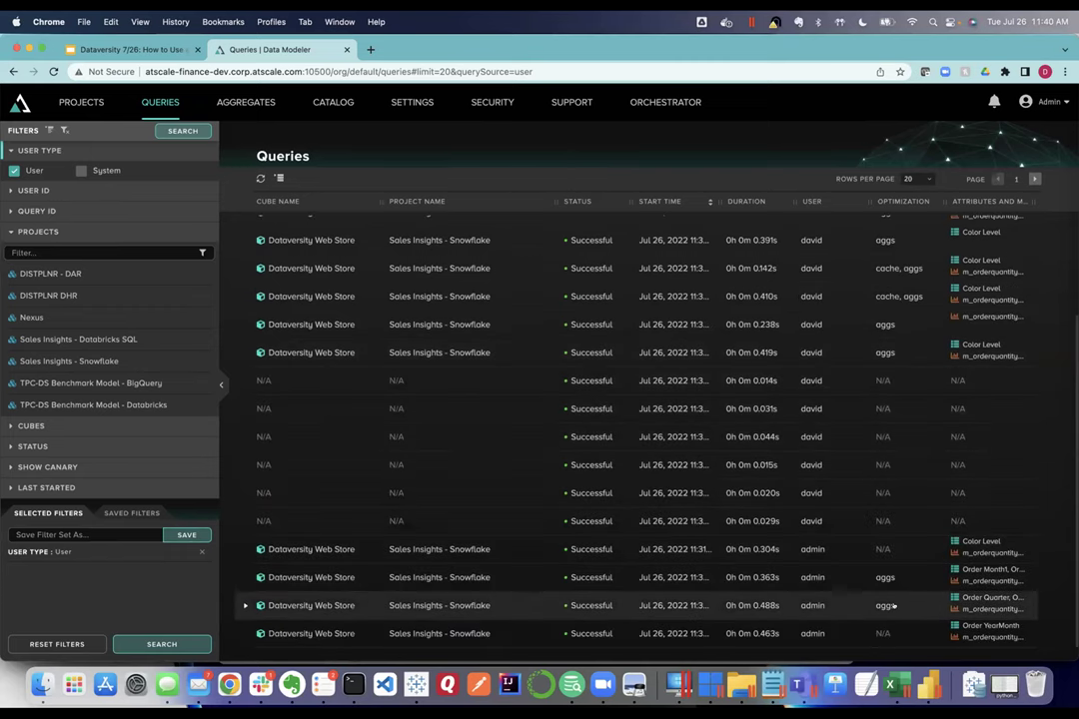
Expand the Order Quarter query, select its inbound SQL, then collapse the details.
{"action": "left_click", "coordinate": [245, 605]}
{"action": "left_click_drag", "start_coordinate": [496, 417], "coordinate": [254, 344]}
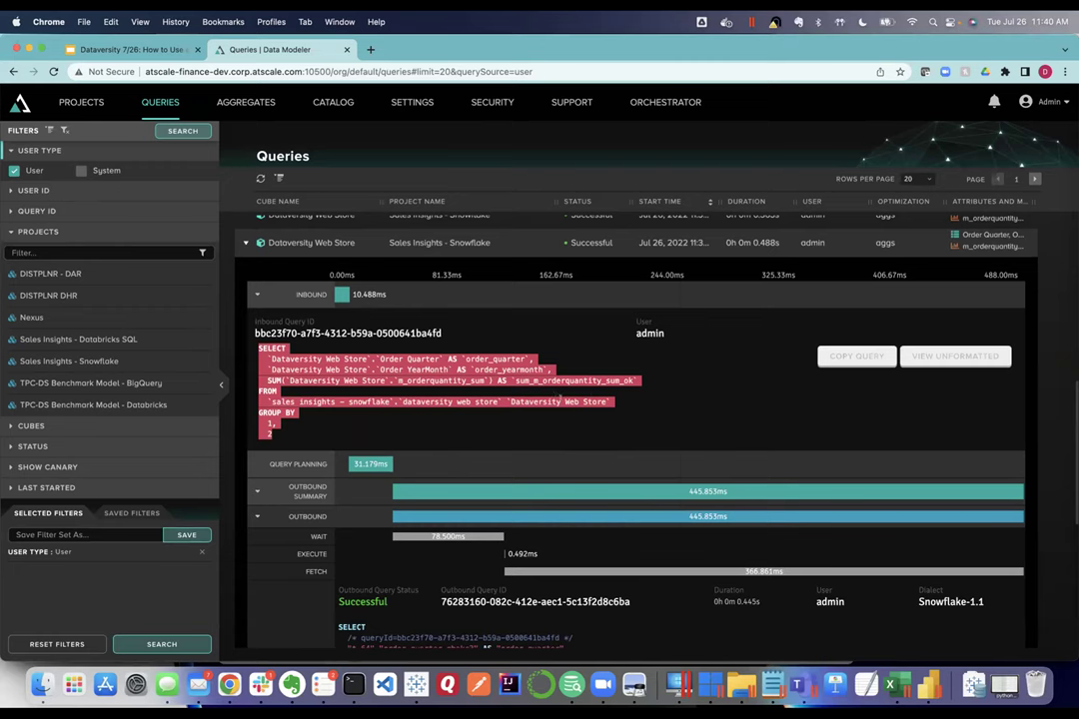
{"action": "scroll", "coordinate": [590, 419], "scroll_direction": "down", "scroll_amount": 5}
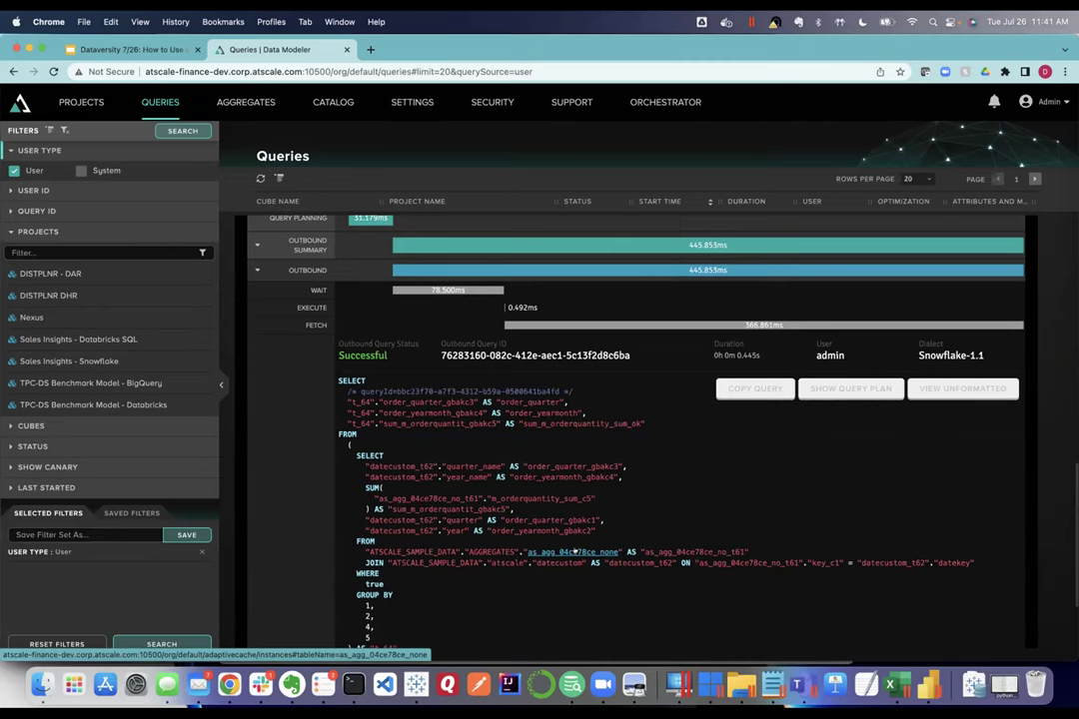
{"action": "scroll", "coordinate": [575, 551], "scroll_direction": "up", "scroll_amount": 5}
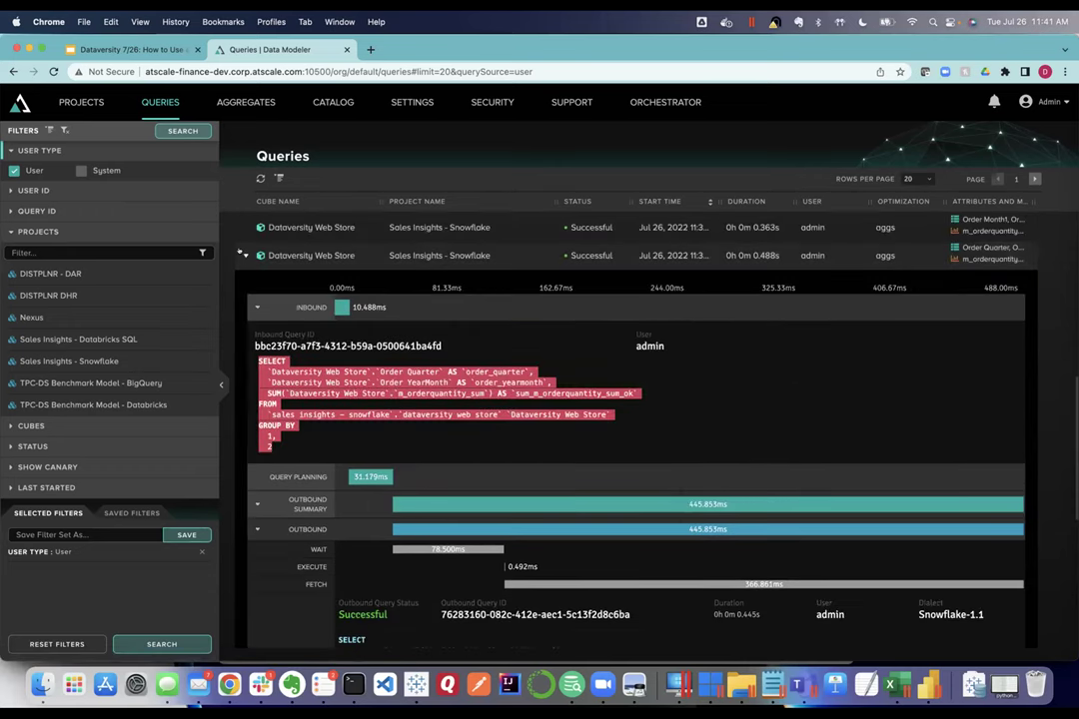
{"action": "left_click", "coordinate": [246, 255]}
{"action": "scroll", "coordinate": [872, 342], "scroll_direction": "up", "scroll_amount": 3}
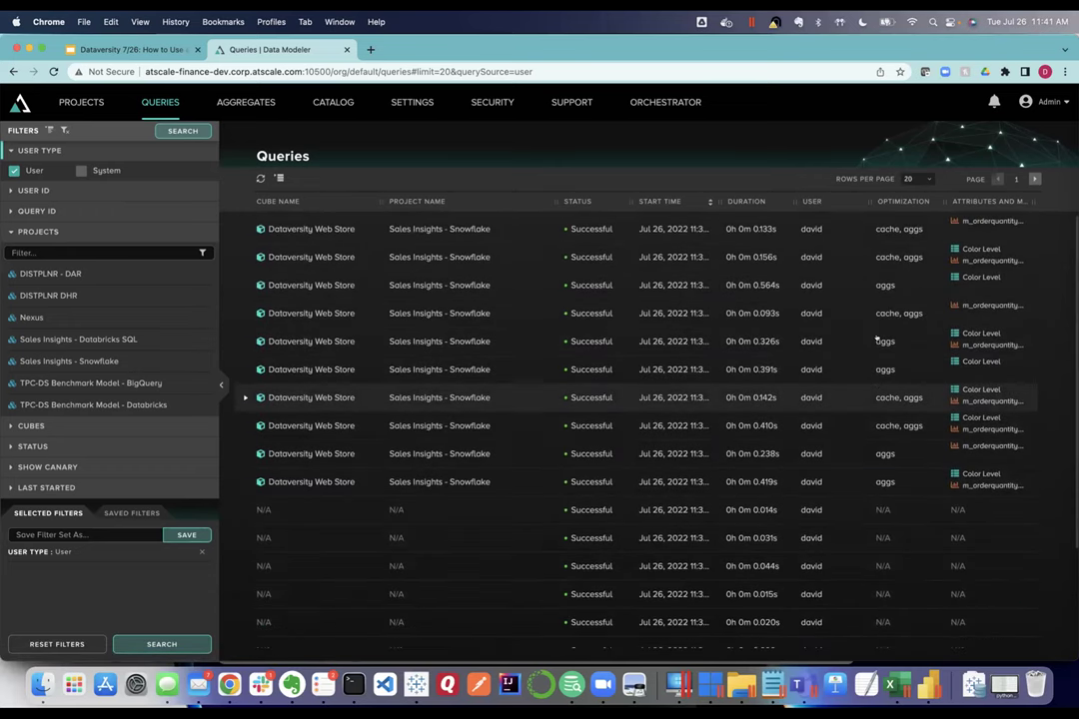
Inspect the inbound SQL of the first Dataversity Web Store user query, then return to Projects.
{"action": "left_click", "coordinate": [245, 229]}
{"action": "left_click_drag", "start_coordinate": [317, 455], "coordinate": [258, 334]}
{"action": "scroll", "coordinate": [444, 447], "scroll_direction": "down", "scroll_amount": 4}
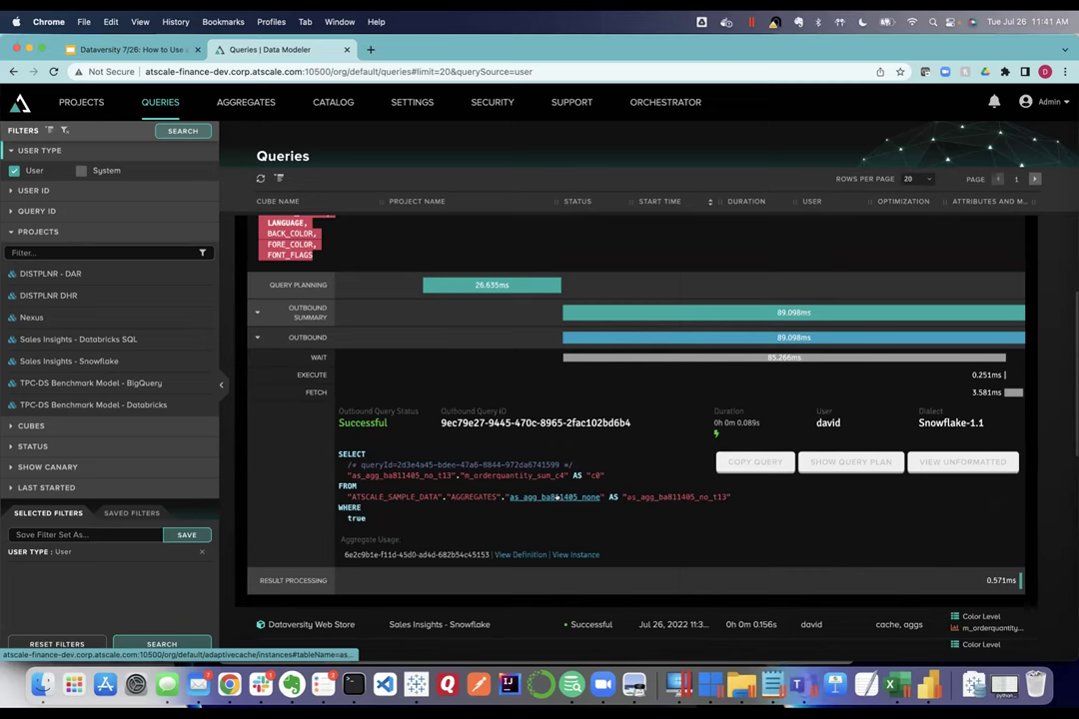
{"action": "scroll", "coordinate": [557, 497], "scroll_direction": "up", "scroll_amount": 5}
{"action": "left_click", "coordinate": [604, 230]}
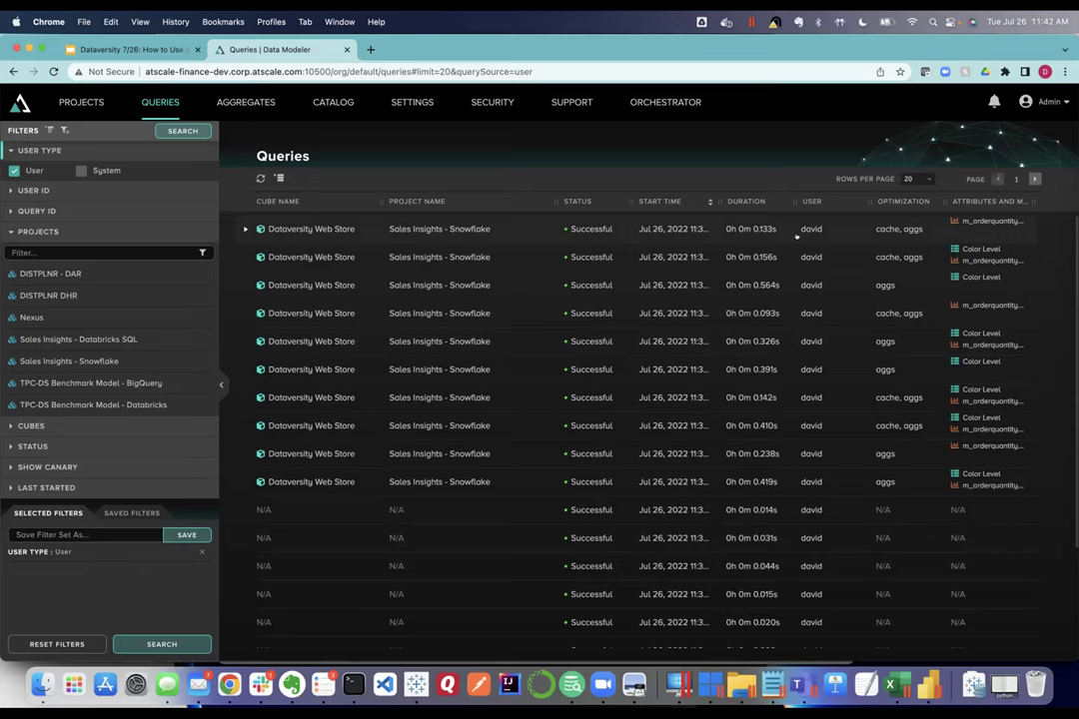
{"action": "left_click", "coordinate": [81, 100]}
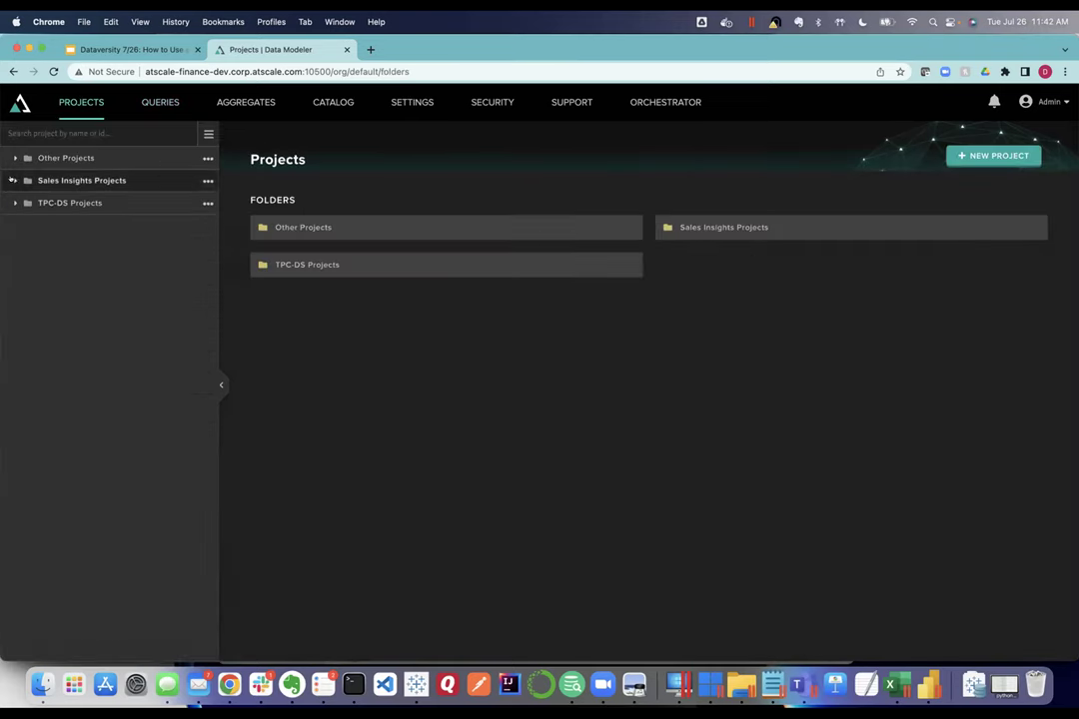
Open the Dataversity Web Store cube in the Sales Insights - Snowflake project.
{"action": "left_click", "coordinate": [13, 180]}
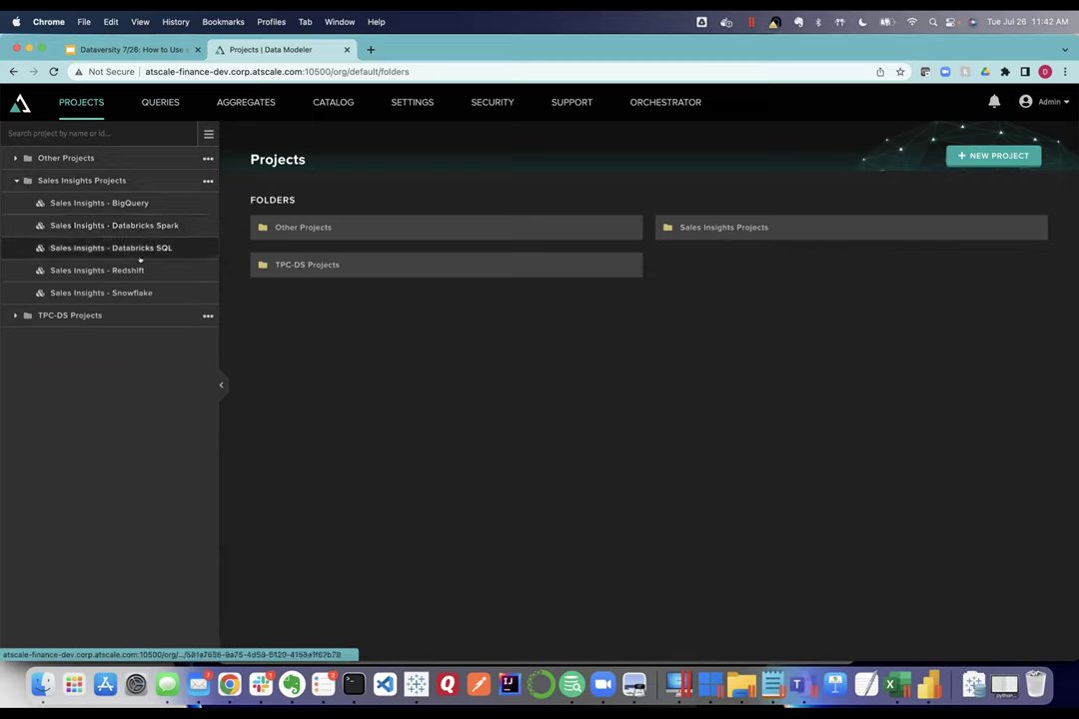
{"action": "left_click", "coordinate": [137, 292]}
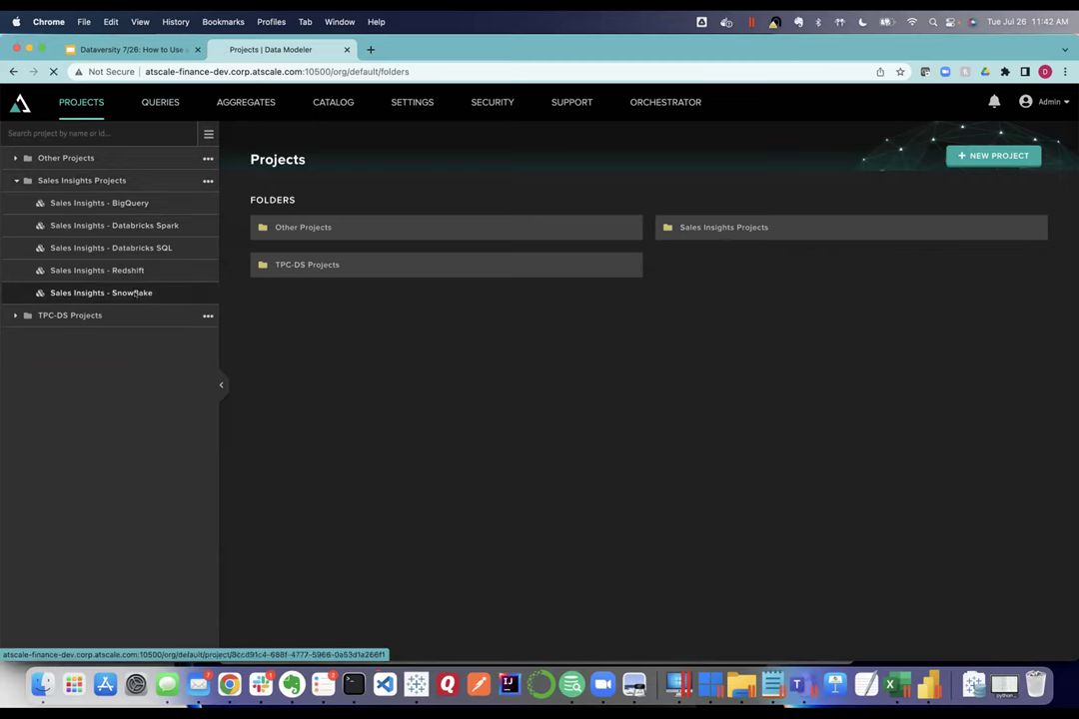
{"action": "left_click", "coordinate": [775, 241]}
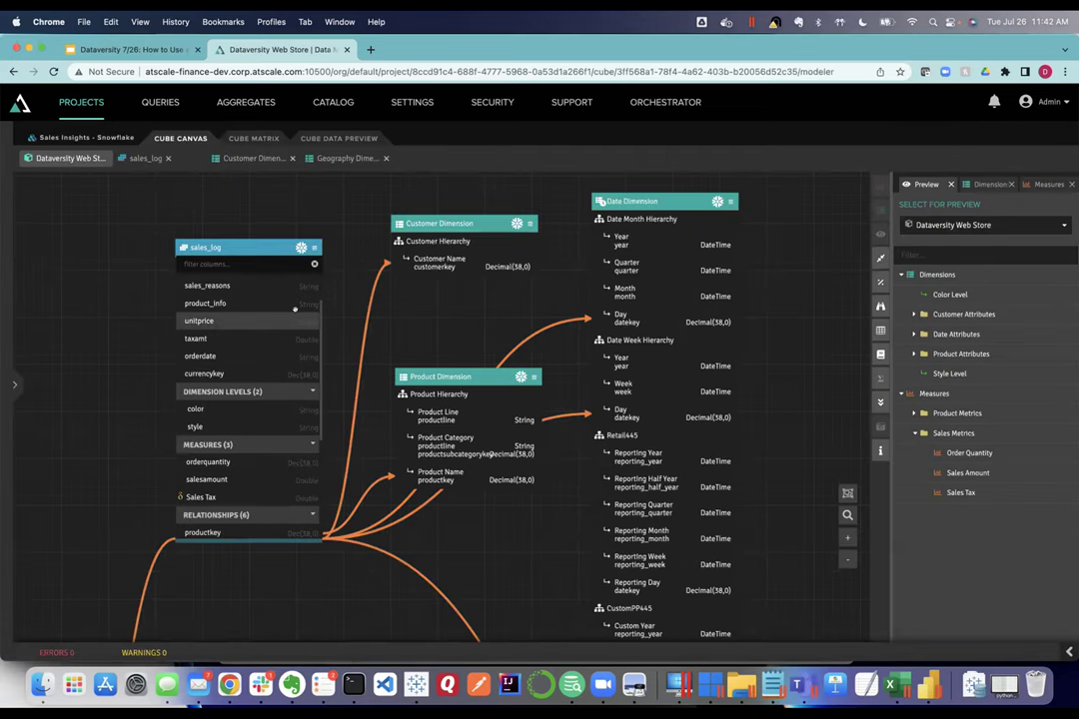
Map a lowercase 'size' column from product_info and turn it into a Size dimension.
{"action": "left_click", "coordinate": [305, 304]}
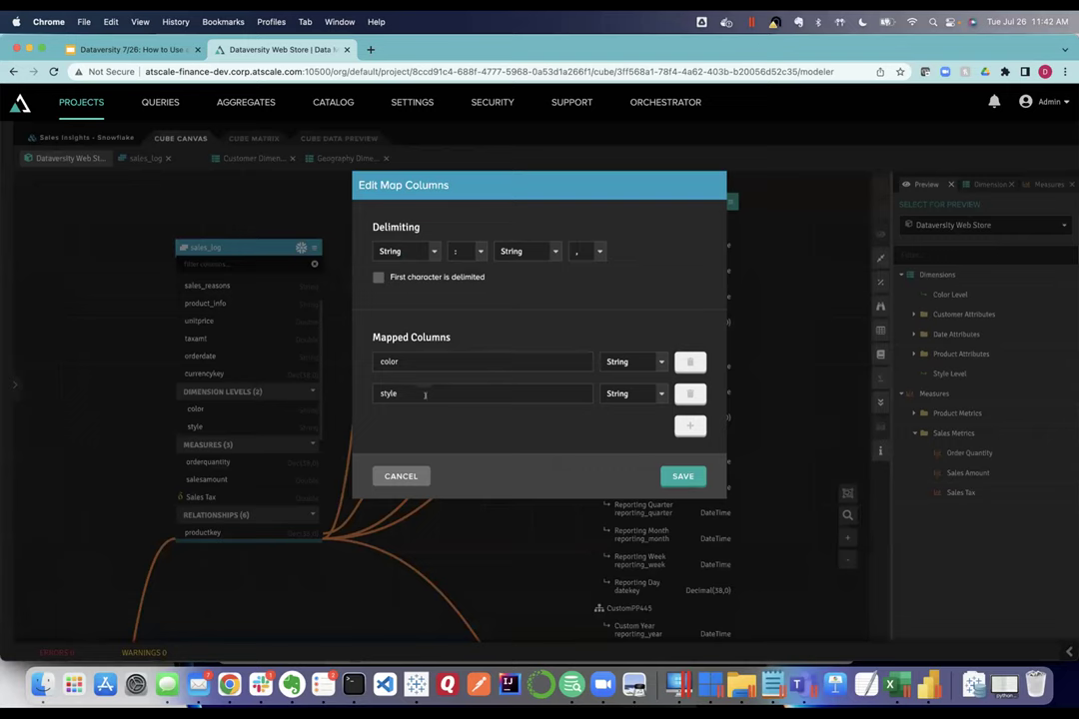
{"action": "left_click", "coordinate": [689, 425]}
{"action": "left_click", "coordinate": [515, 419]}
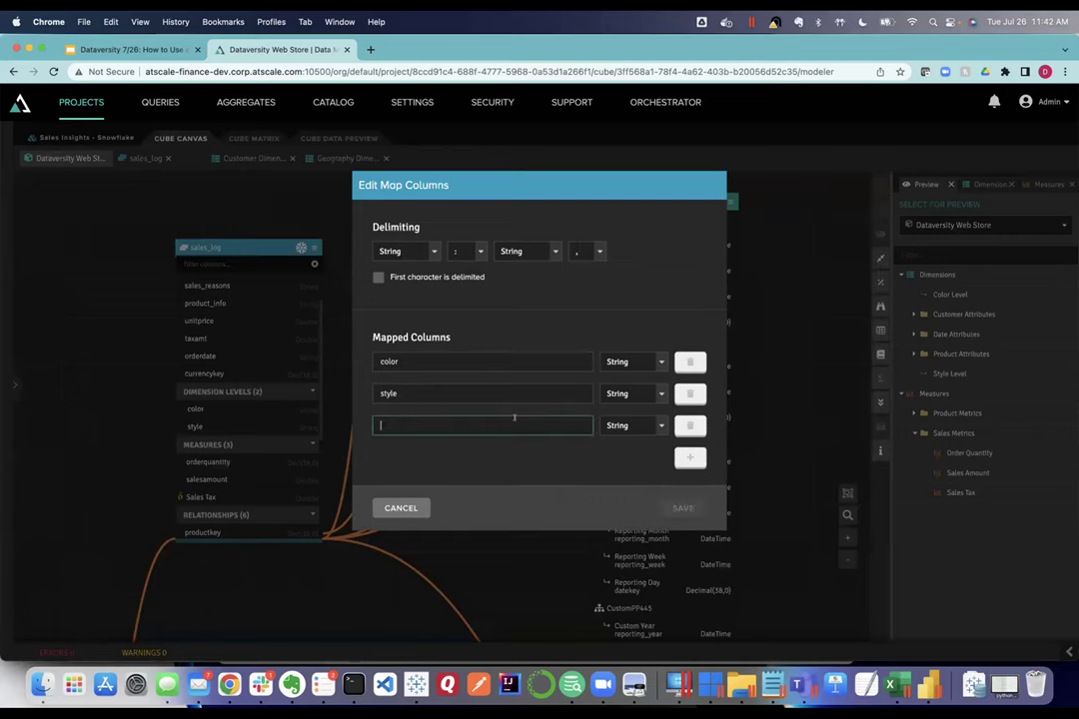
{"action": "type", "text": "SIZE"}
{"action": "key", "text": "BackSpace"}
{"action": "key", "text": "BackSpace"}
{"action": "key", "text": "BackSpace"}
{"action": "key", "text": "BackSpace"}
{"action": "type", "text": "size"}
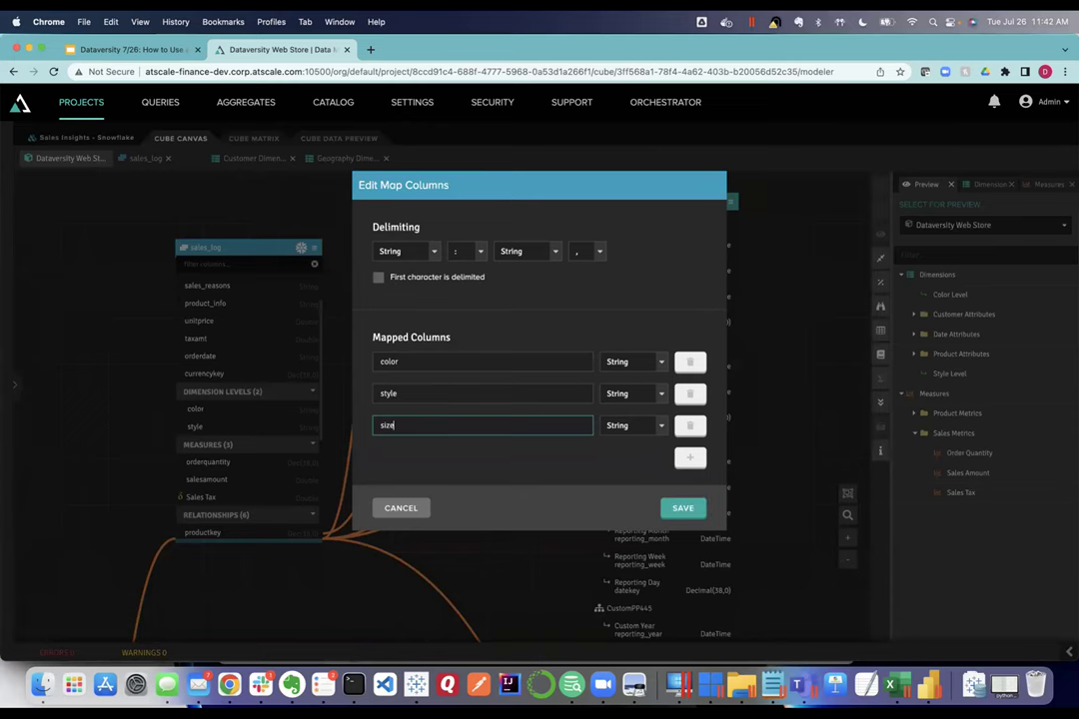
{"action": "left_click", "coordinate": [684, 510]}
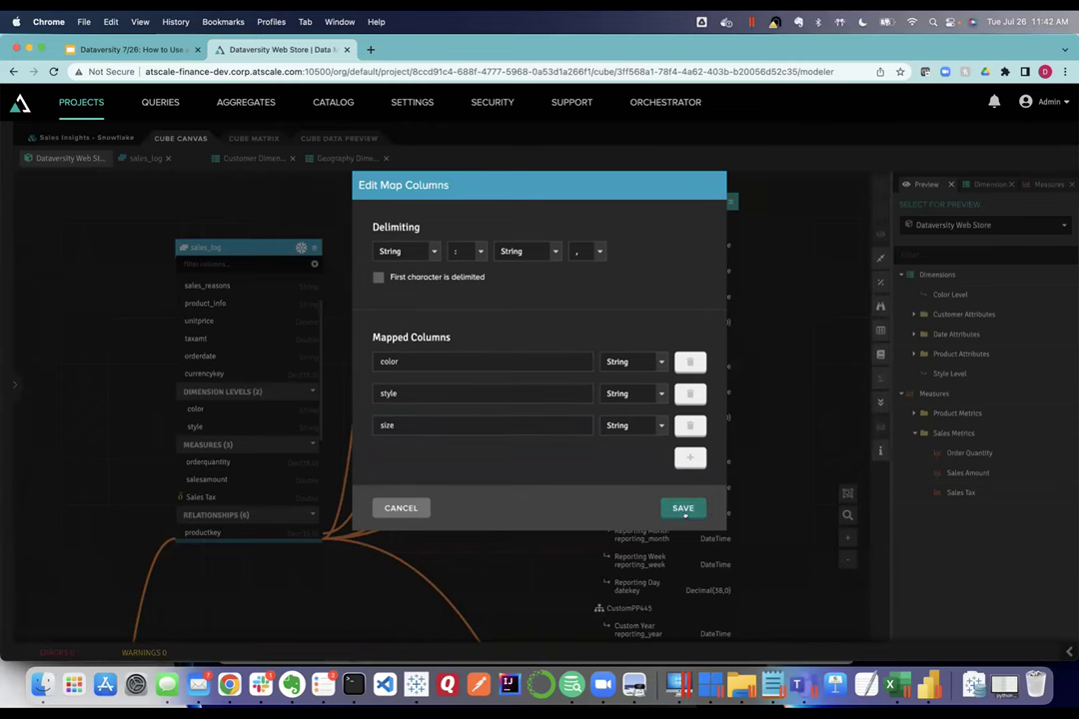
{"action": "left_click", "coordinate": [986, 184]}
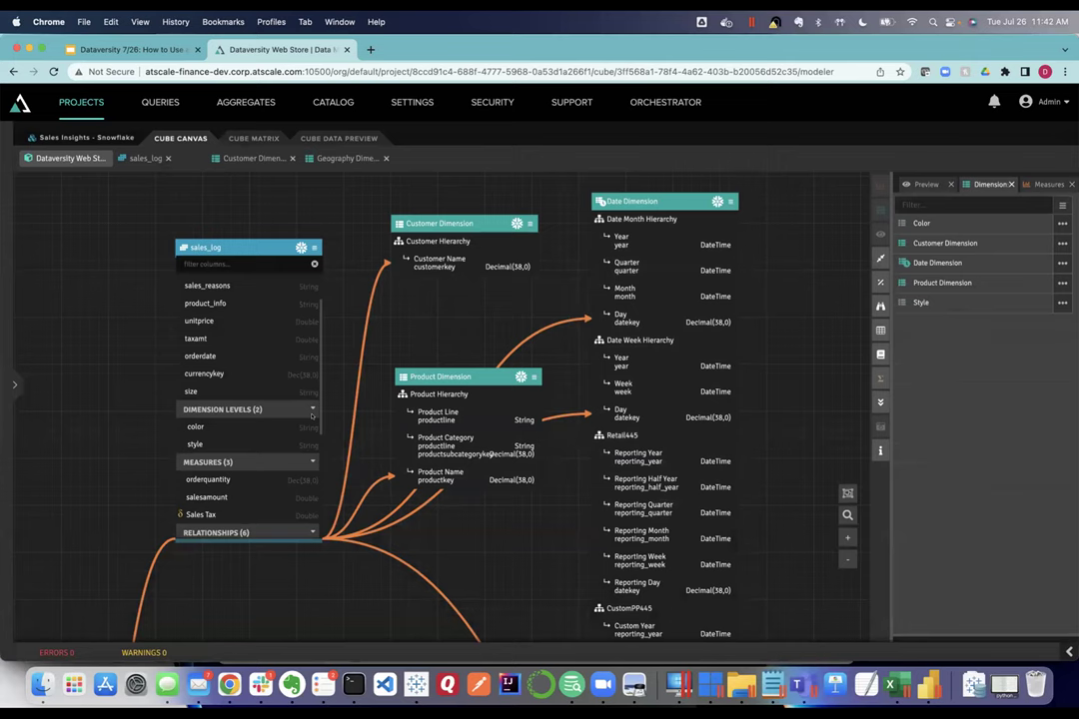
{"action": "left_click_drag", "start_coordinate": [191, 391], "coordinate": [945, 362]}
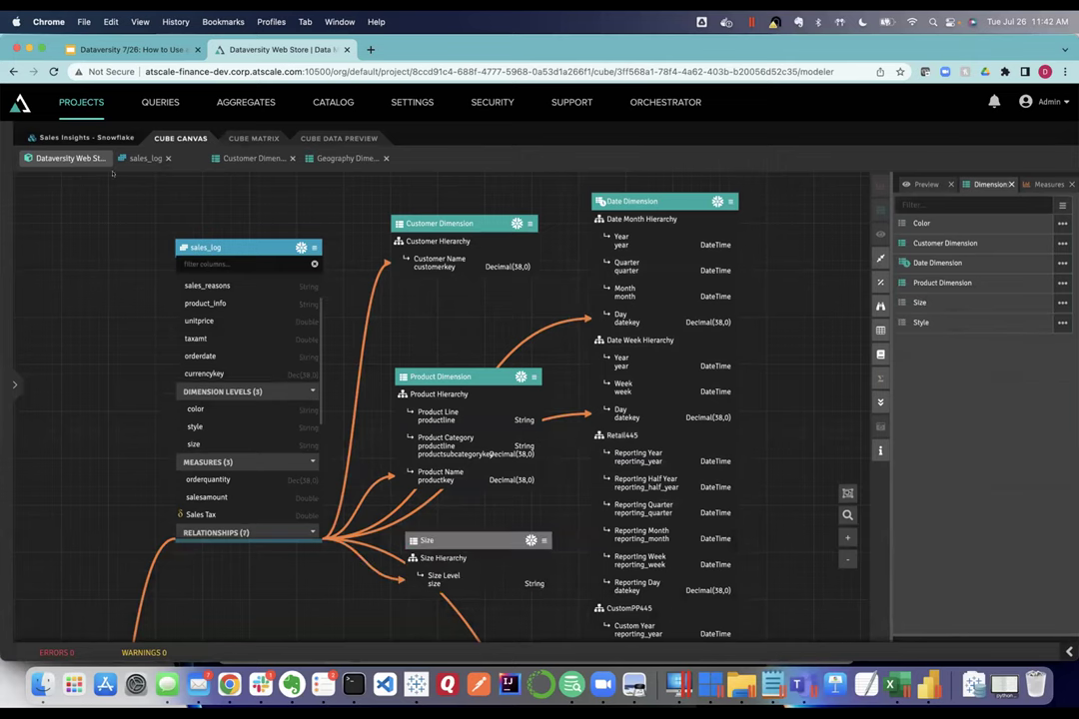
Publish Sales Insights - Snowflake to the engine, keeping the current Snowflake data source.
{"action": "left_click", "coordinate": [95, 136]}
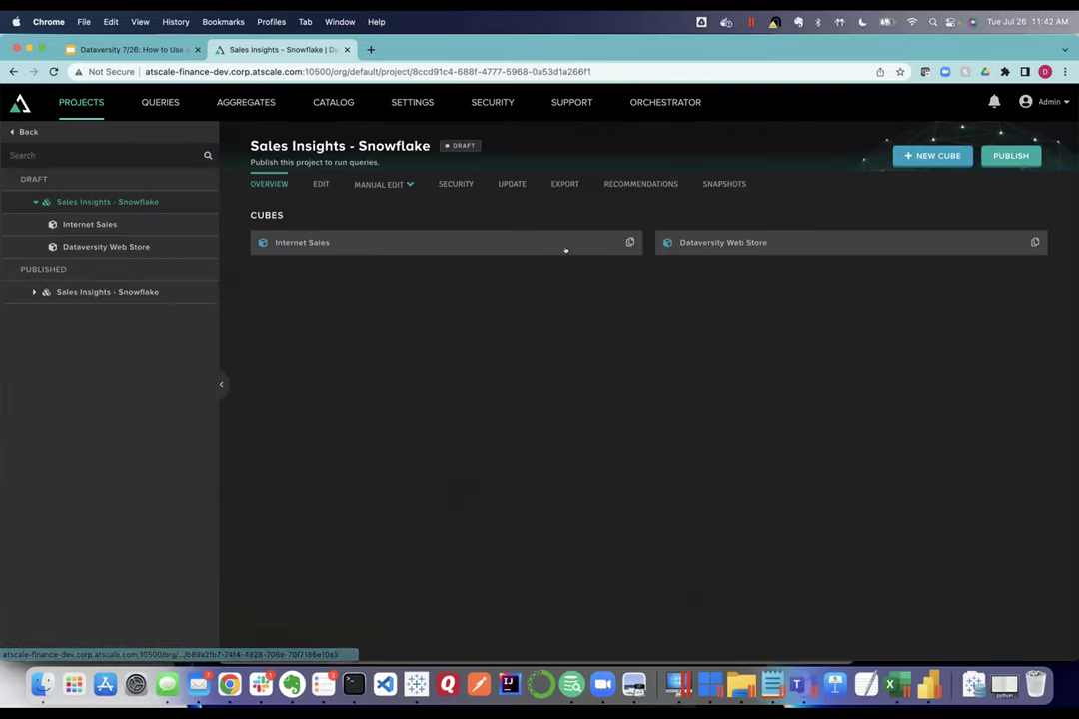
{"action": "left_click", "coordinate": [1010, 156]}
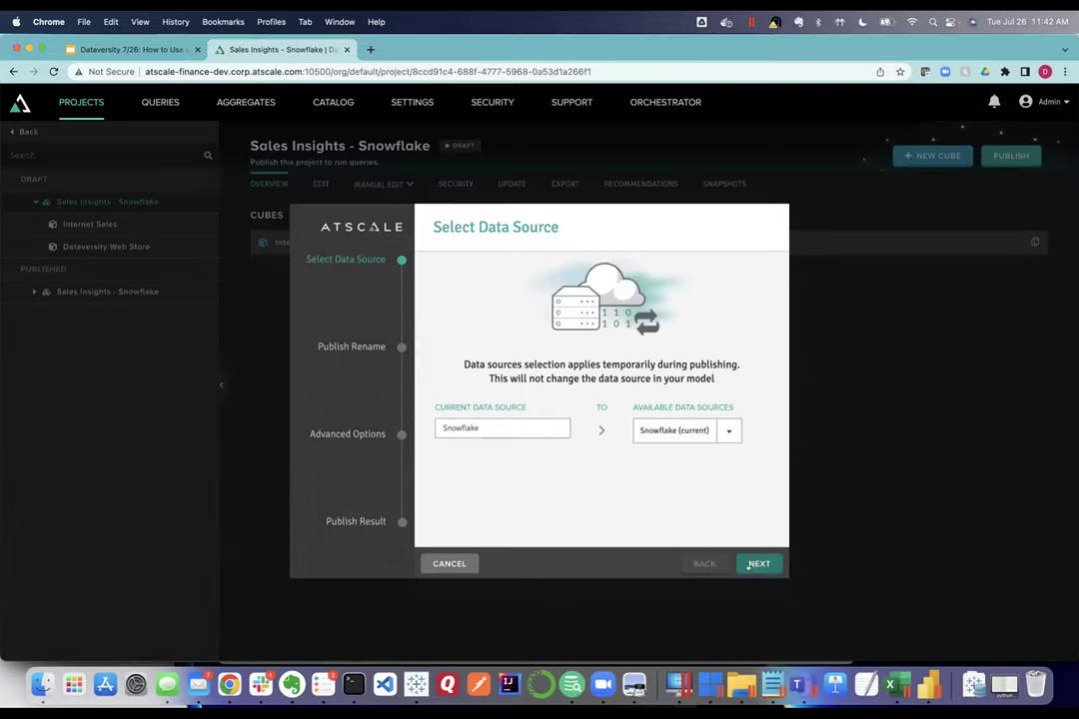
{"action": "left_click", "coordinate": [759, 564]}
{"action": "left_click", "coordinate": [758, 564]}
{"action": "left_click", "coordinate": [757, 563]}
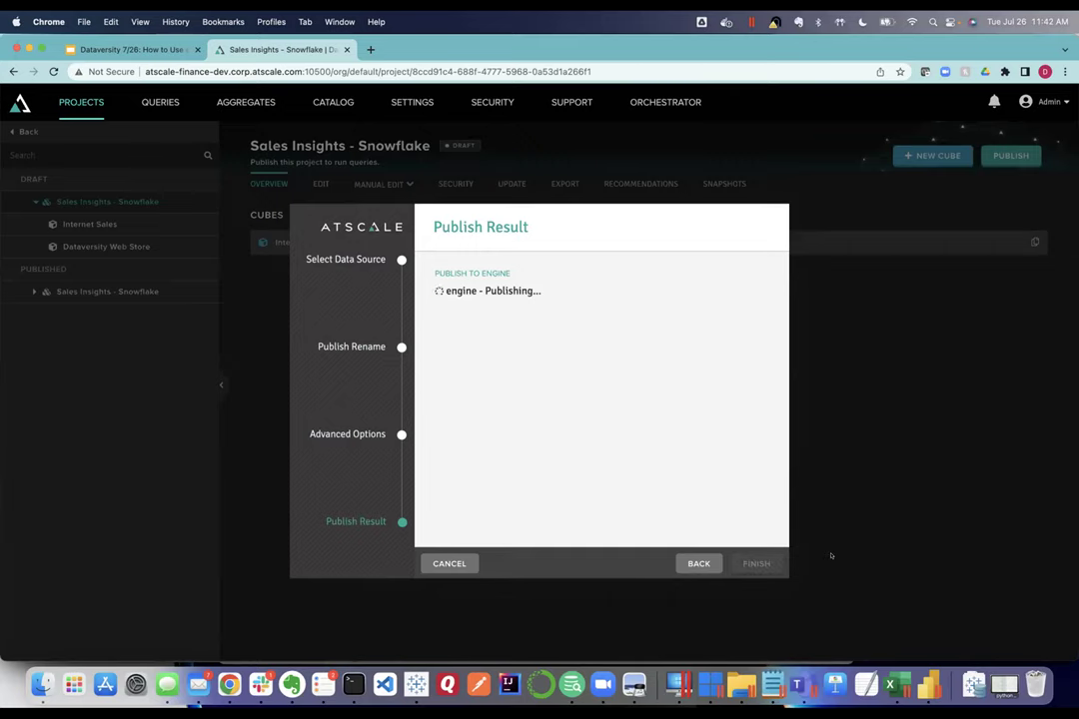
{"action": "left_click", "coordinate": [762, 563]}
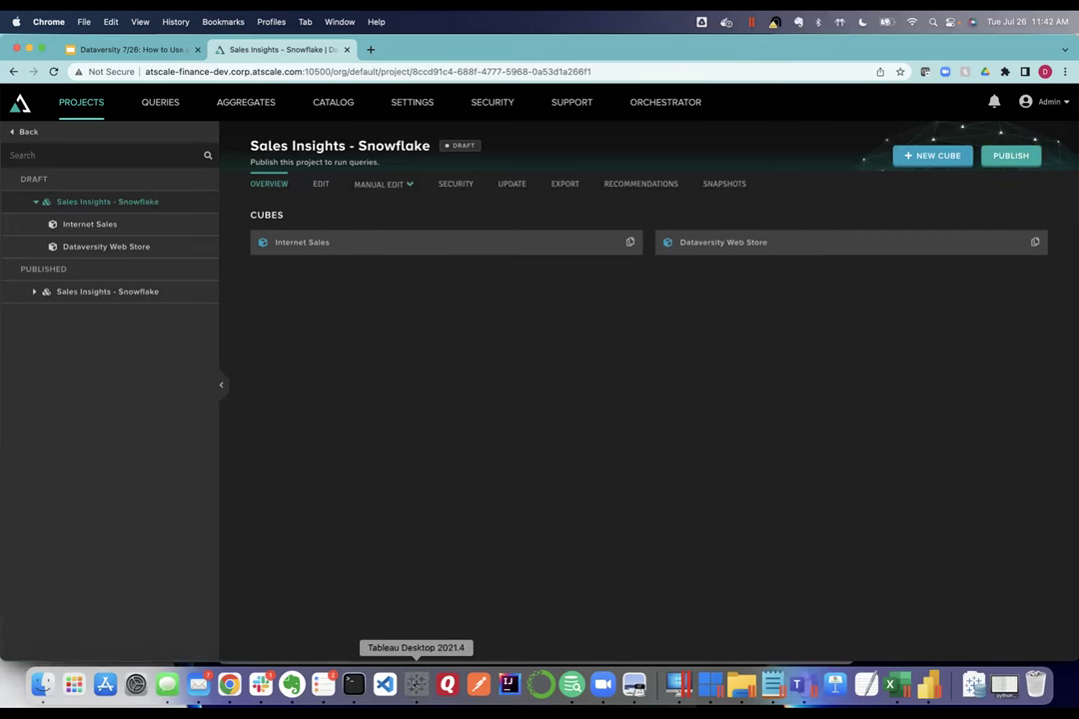
{"action": "left_click", "coordinate": [415, 684]}
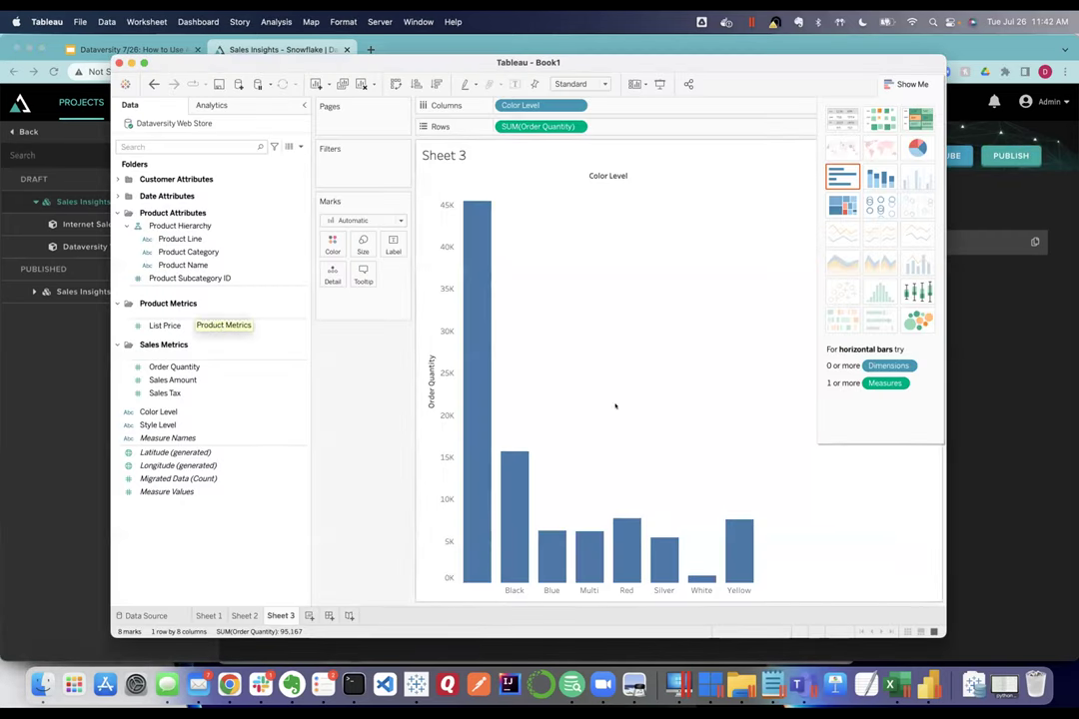
Refresh the Dataversity Web Store data source so the new Size Level field appears.
{"action": "left_click", "coordinate": [117, 213]}
{"action": "left_click", "coordinate": [164, 289]}
{"action": "left_click", "coordinate": [160, 338]}
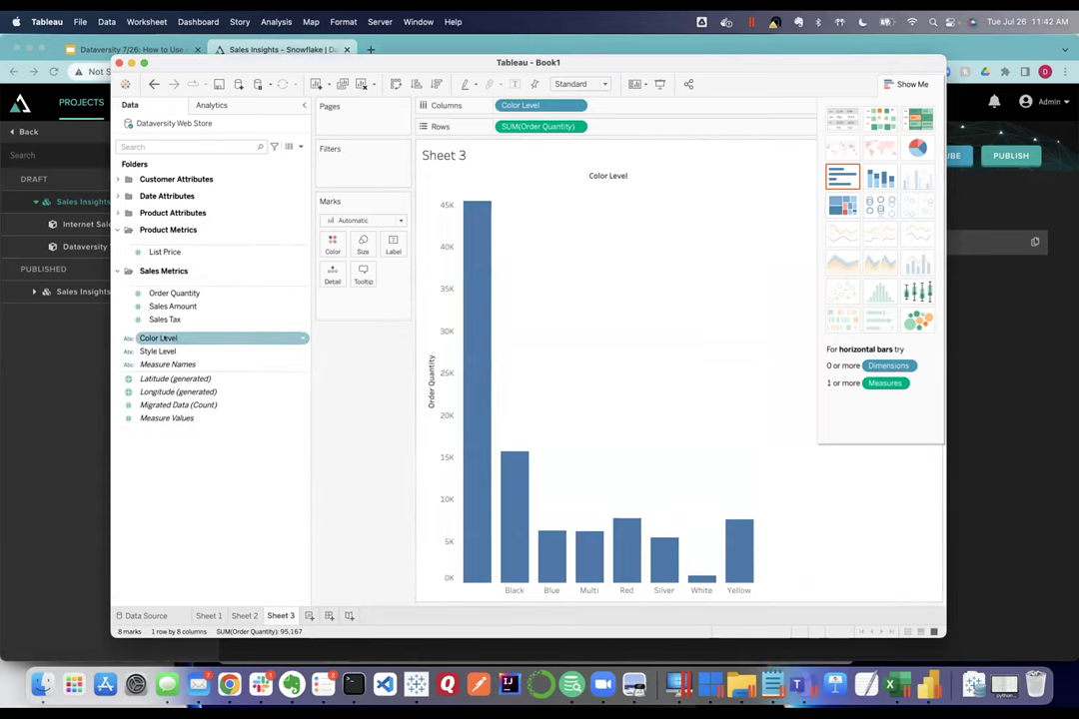
{"action": "left_click", "coordinate": [160, 351]}
{"action": "left_click", "coordinate": [165, 341]}
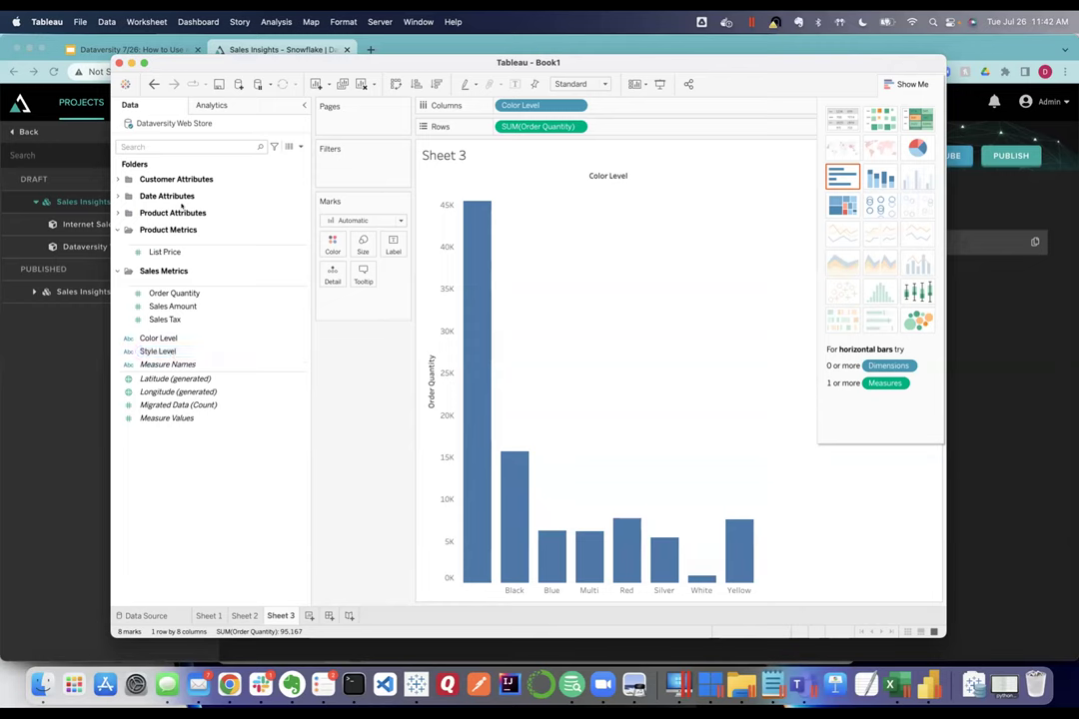
{"action": "right_click", "coordinate": [193, 124]}
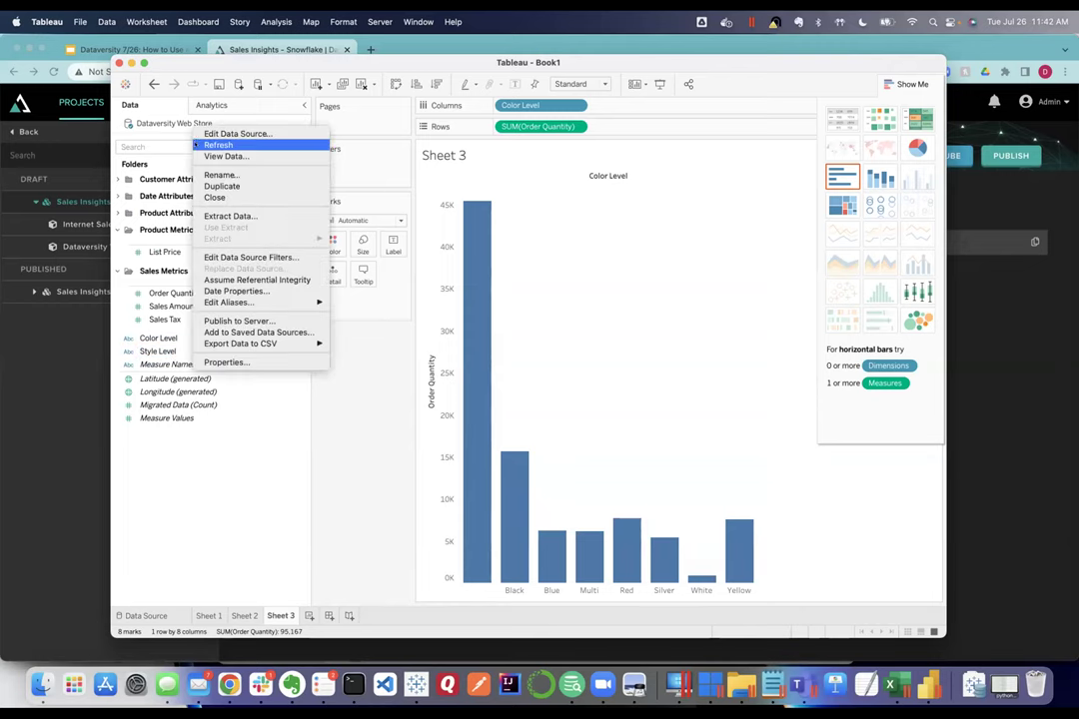
{"action": "left_click", "coordinate": [217, 145]}
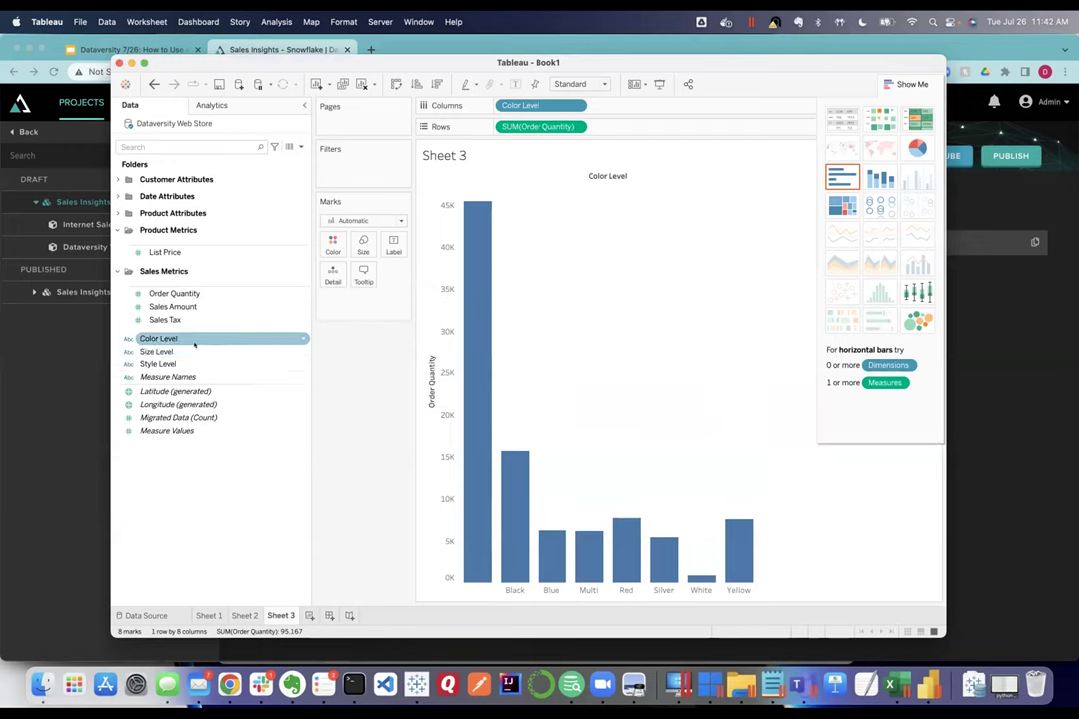
Build a treemap of Order Quantity by Color and Size Level, excluding the oversized mark.
{"action": "double_click", "coordinate": [156, 352]}
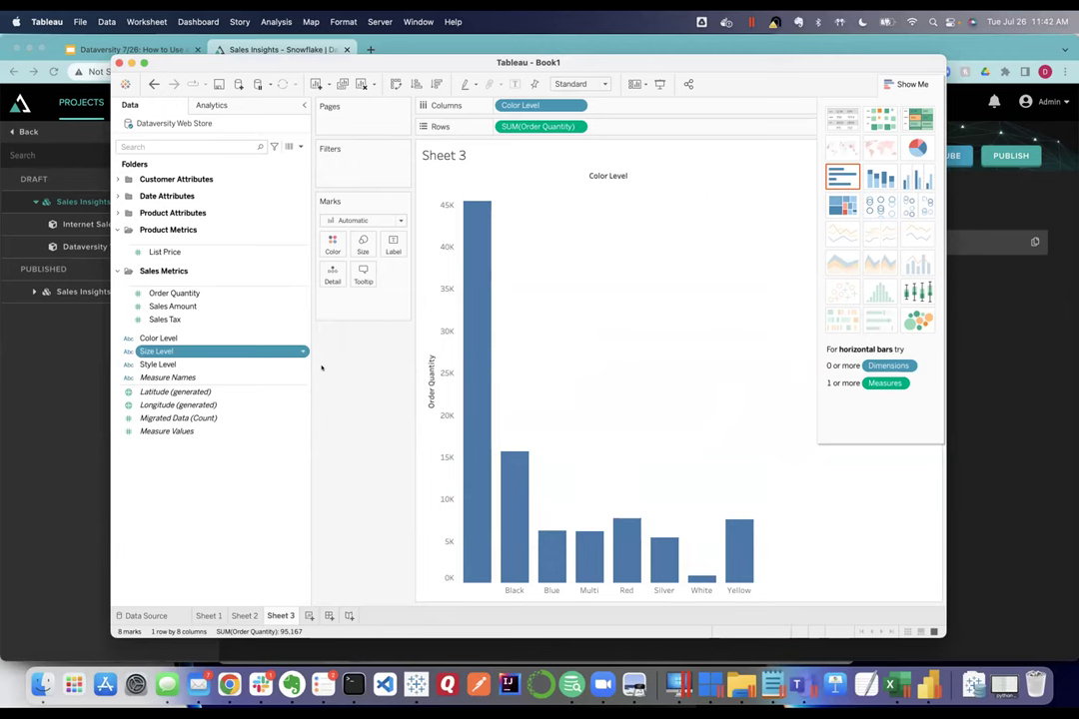
{"action": "left_click", "coordinate": [842, 204]}
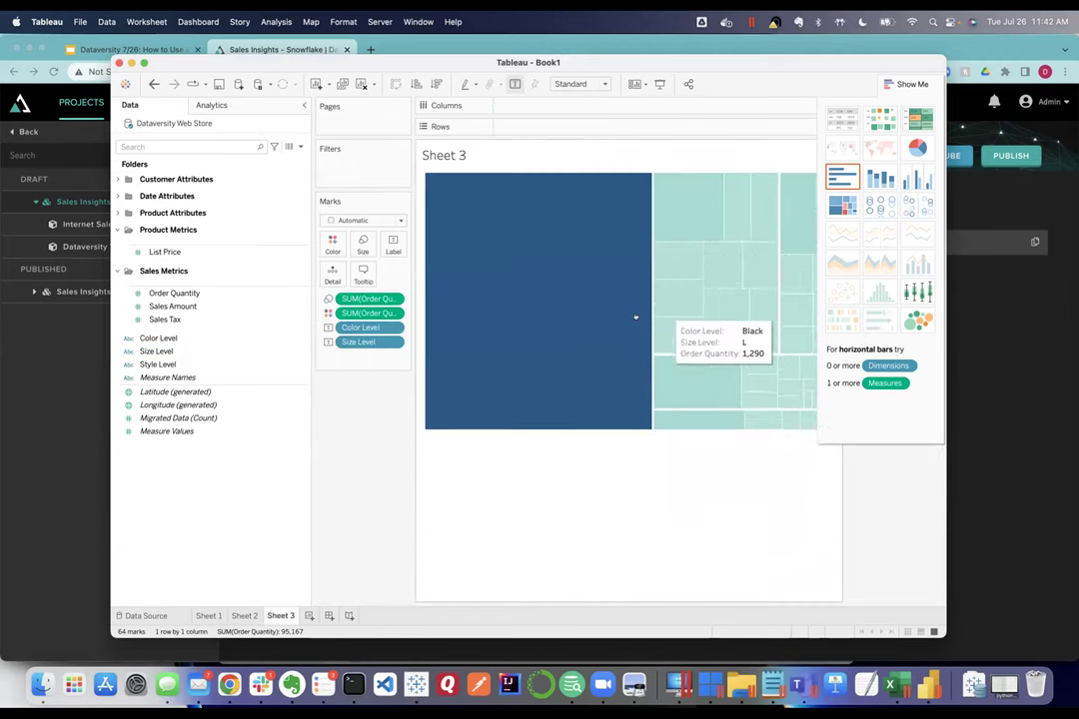
{"action": "right_click", "coordinate": [514, 299]}
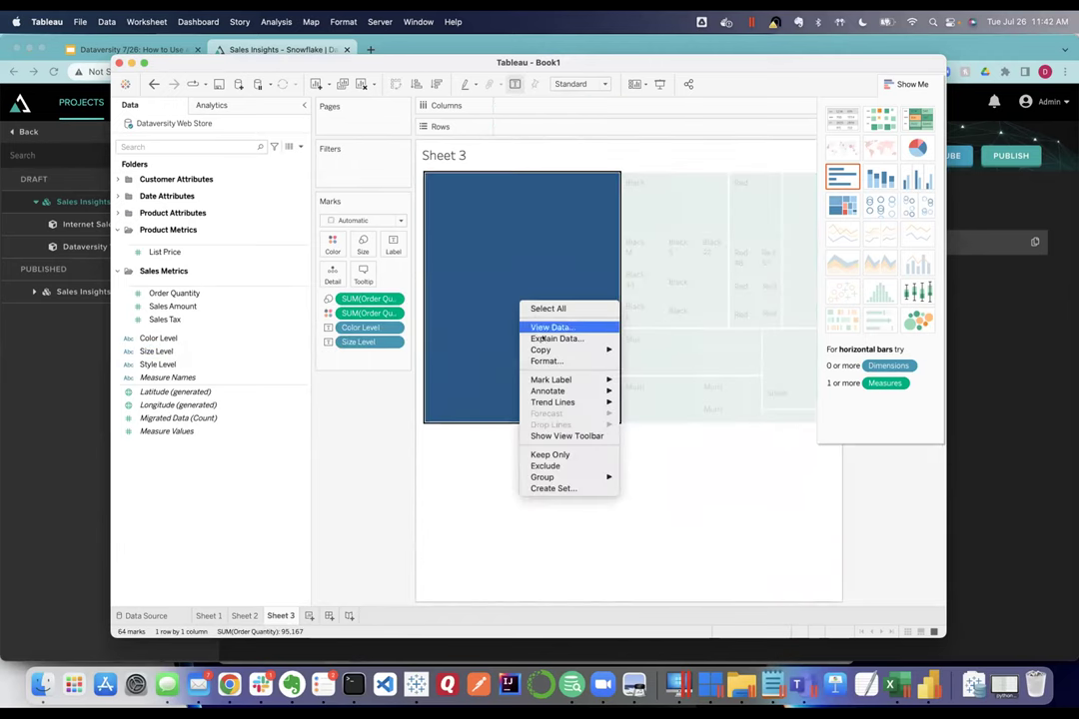
{"action": "left_click", "coordinate": [562, 465]}
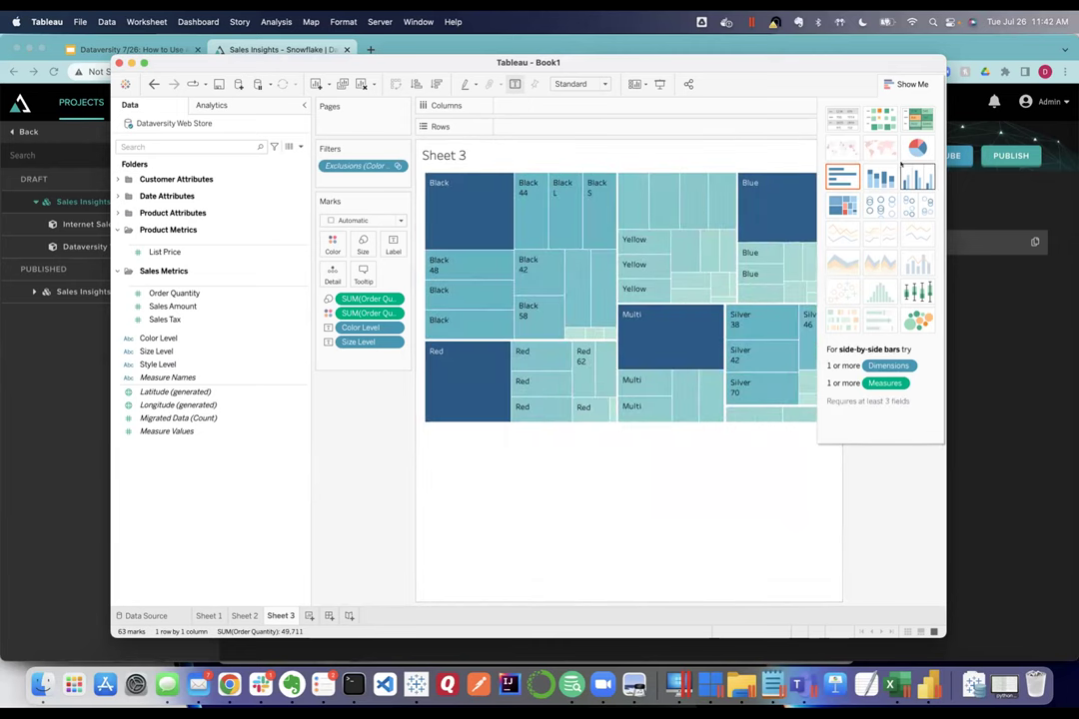
{"action": "left_click_drag", "start_coordinate": [940, 624], "coordinate": [1004, 633]}
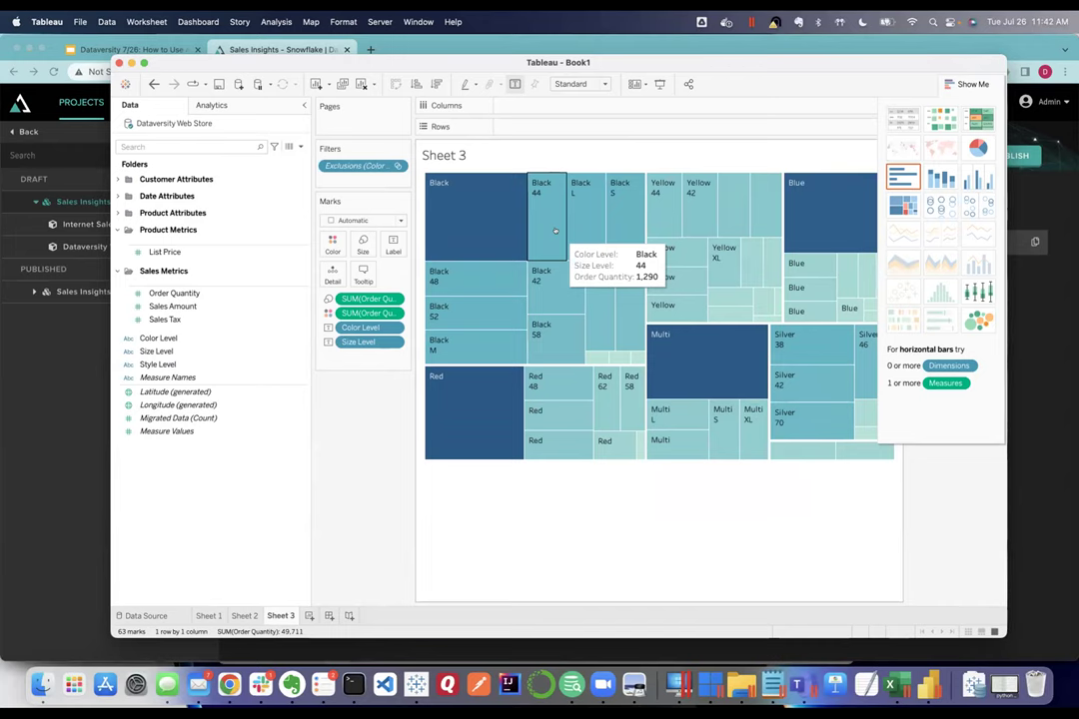
Present the Google Slides deck full screen on the TPC-DS 10TB Benchmark slide.
{"action": "left_click", "coordinate": [157, 352]}
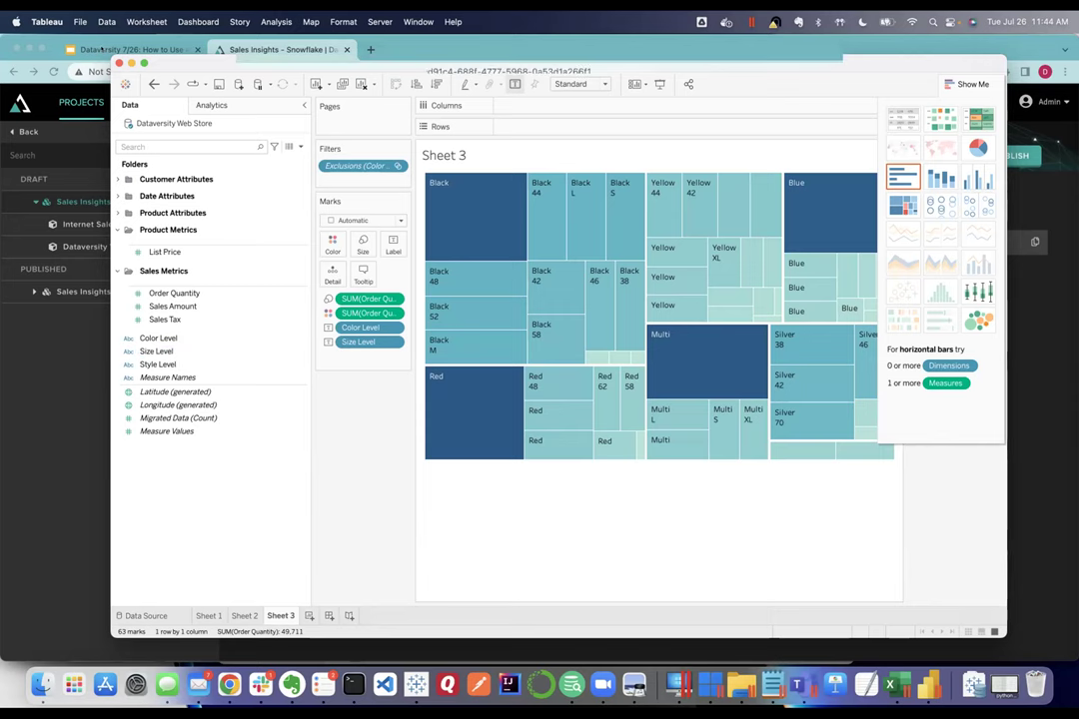
{"action": "left_click", "coordinate": [102, 48]}
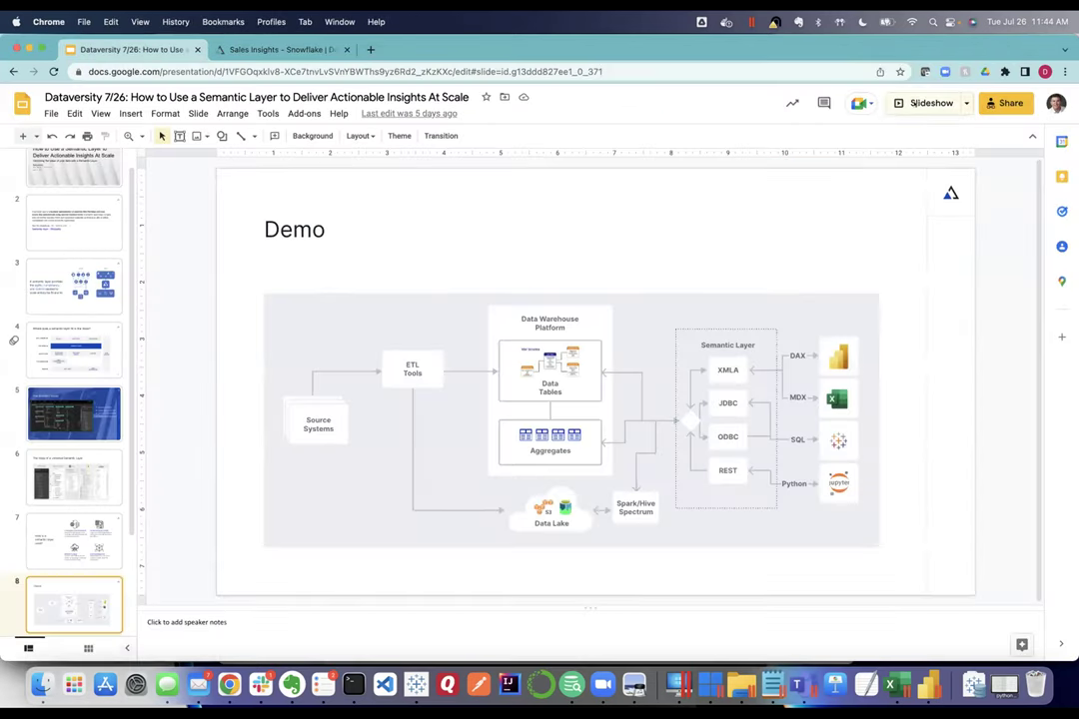
{"action": "left_click", "coordinate": [923, 108]}
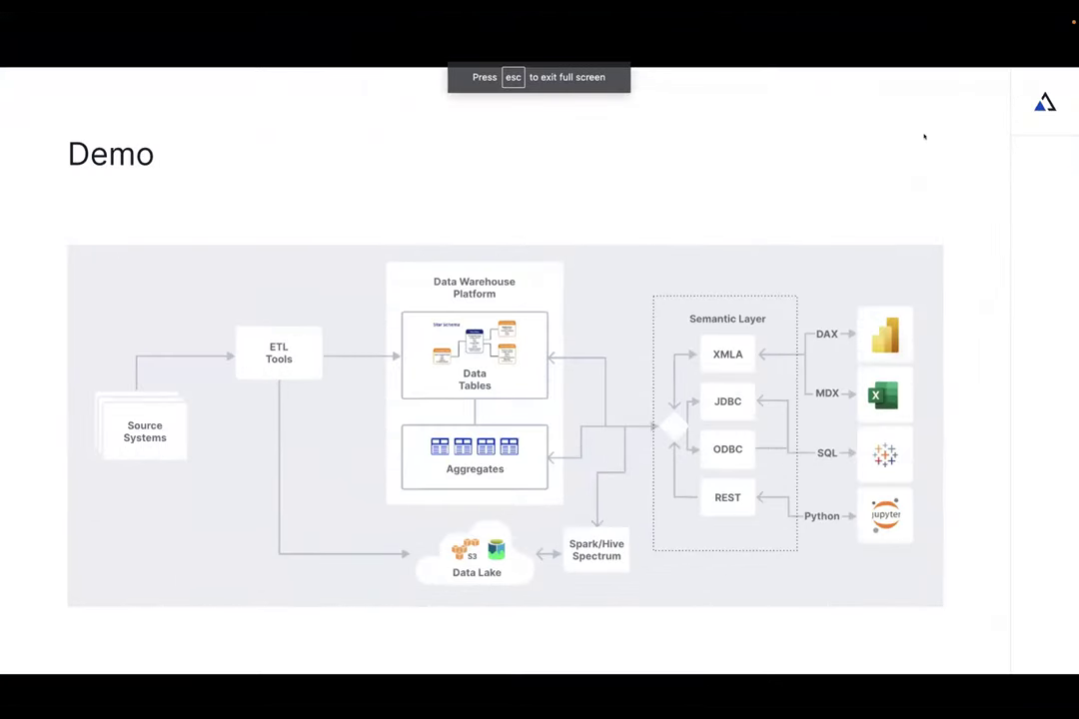
{"action": "key", "text": "Left"}
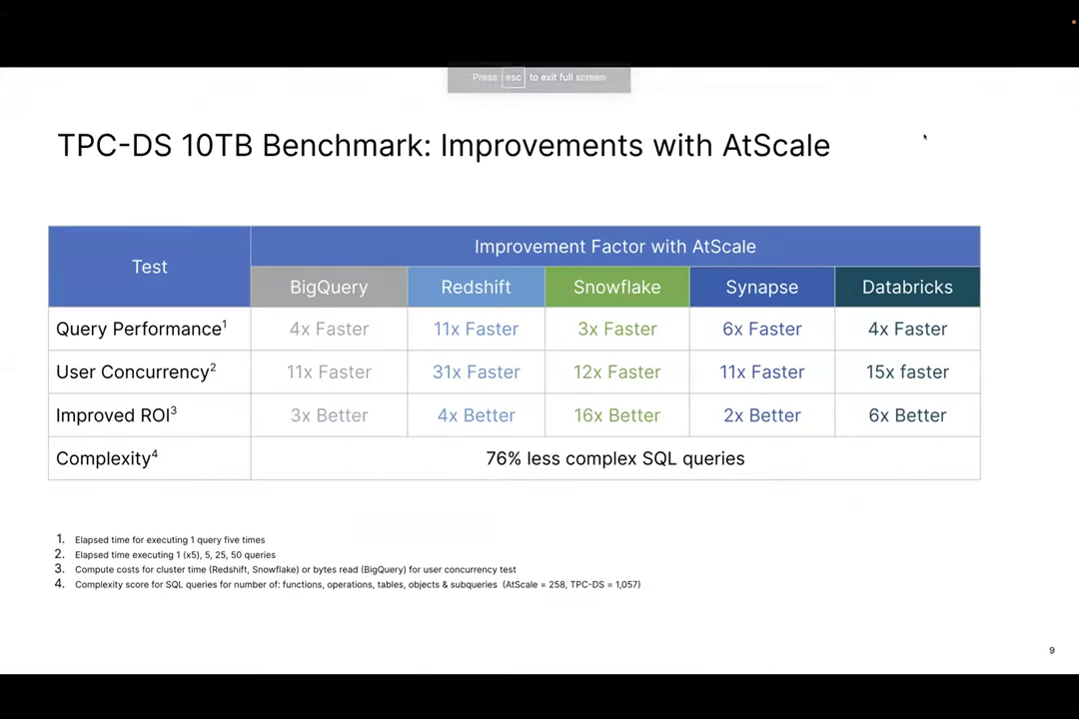
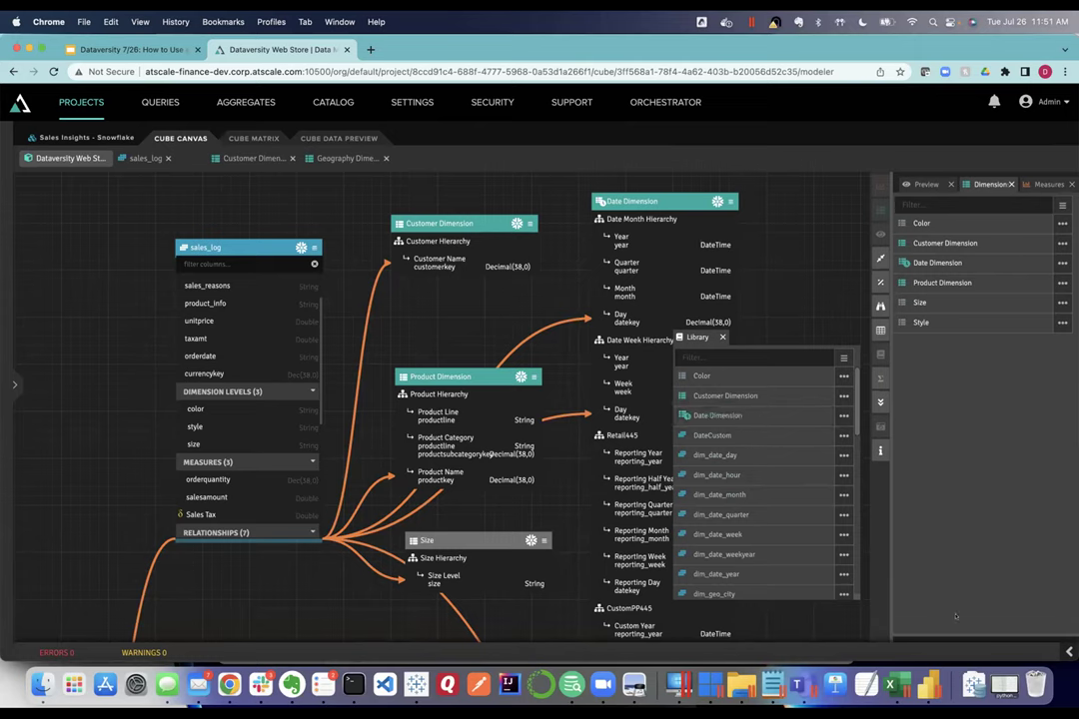
Cycle through Power BI, the AtScale browser tab and the slides, ending on DbVisualizer.
{"action": "left_click", "coordinate": [928, 684]}
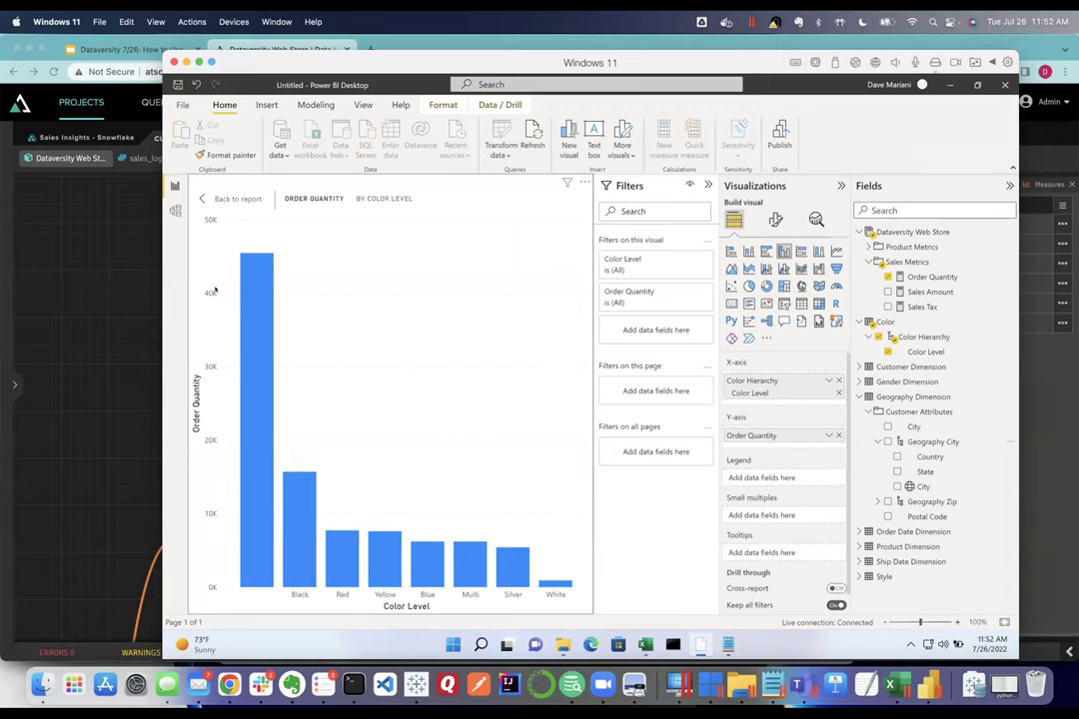
{"action": "left_click", "coordinate": [102, 289]}
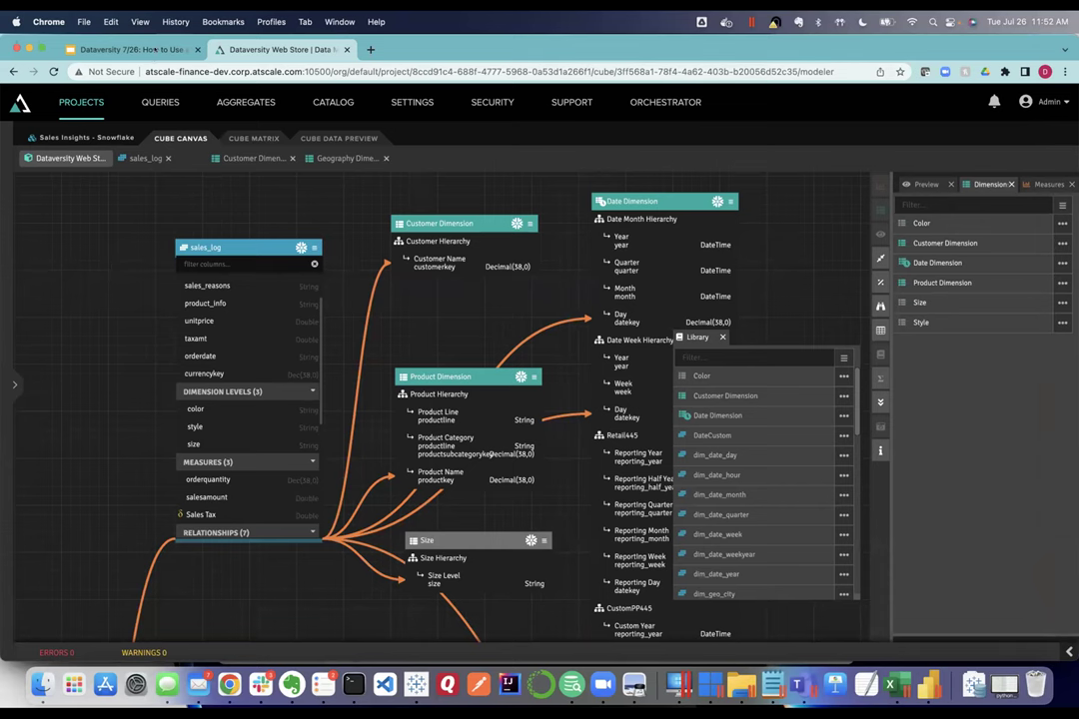
{"action": "left_click", "coordinate": [155, 49]}
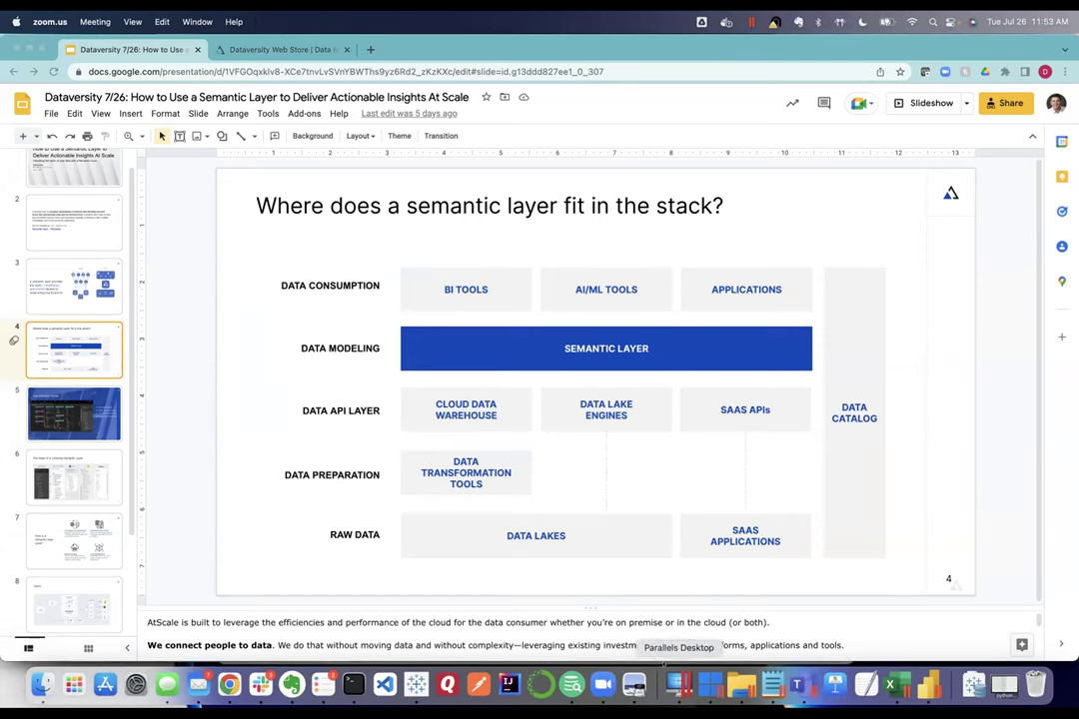
{"action": "left_click", "coordinate": [571, 684]}
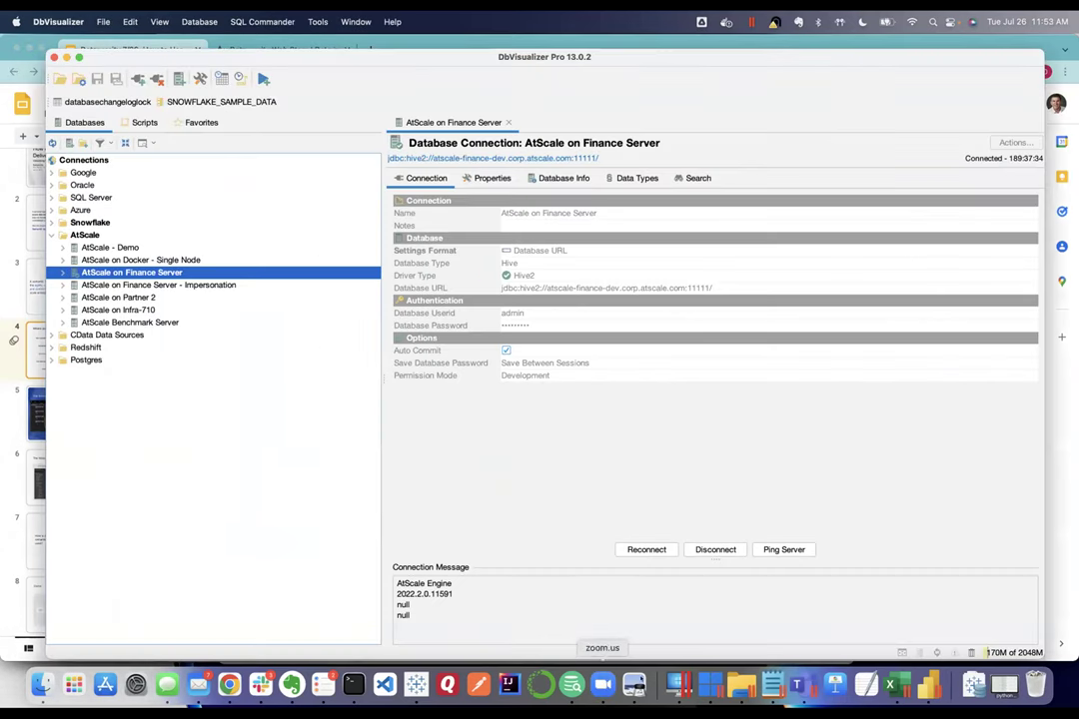
Reconnect to AtScale on Finance Server and expand its schemas.
{"action": "right_click", "coordinate": [205, 273]}
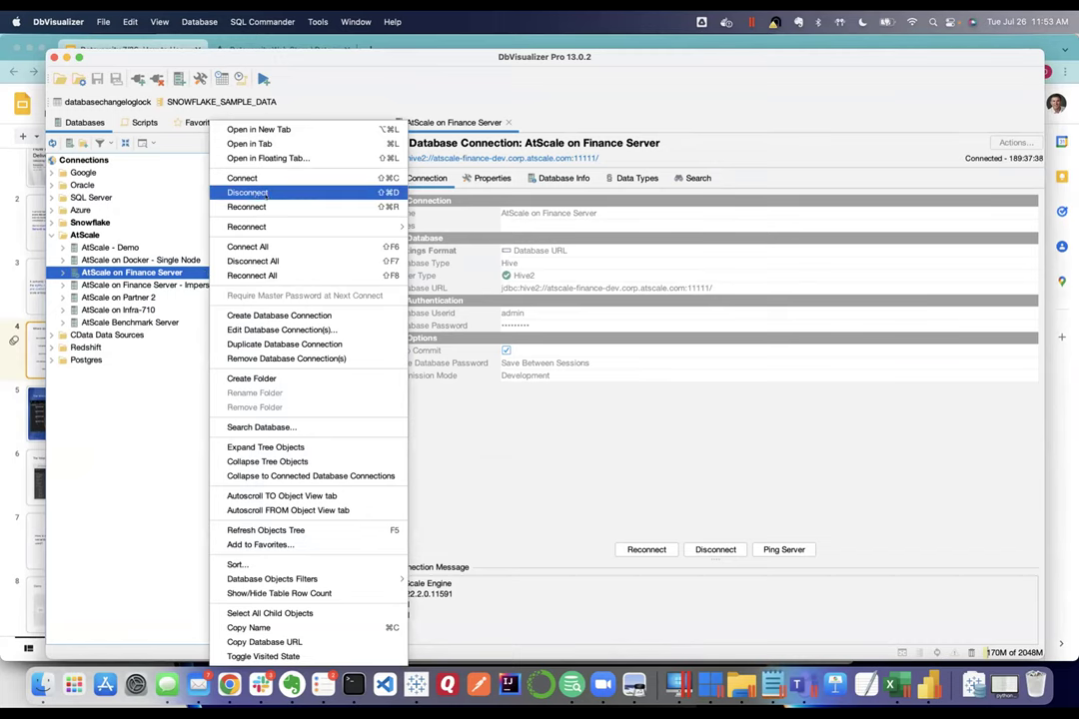
{"action": "key", "text": "Down"}
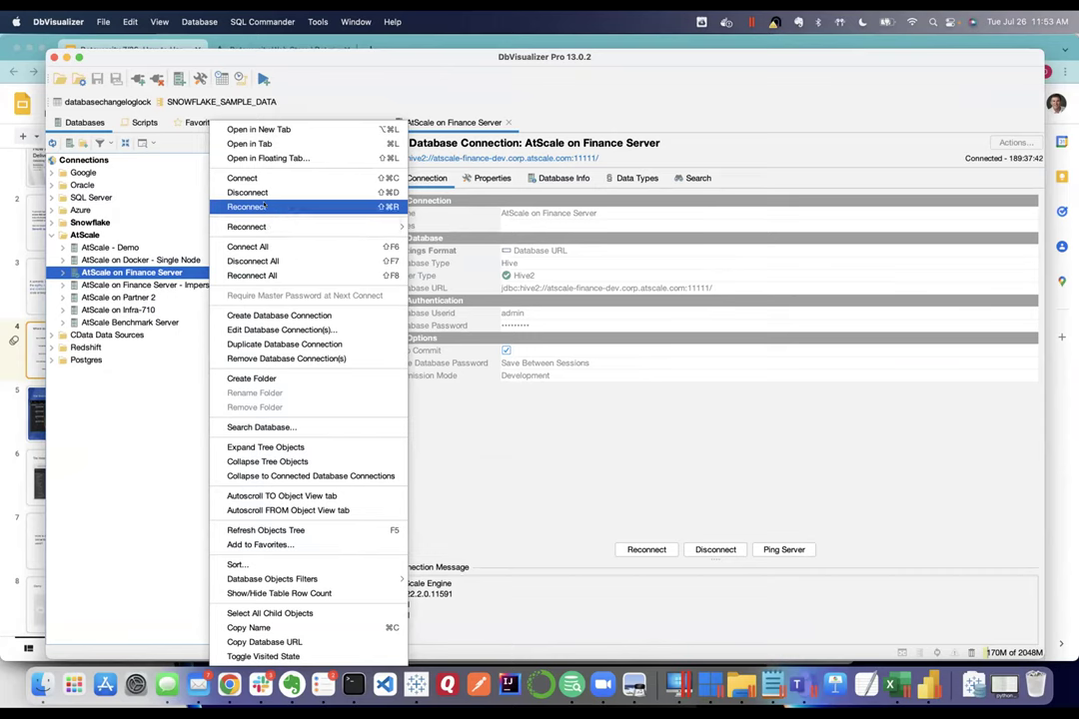
{"action": "left_click", "coordinate": [251, 207]}
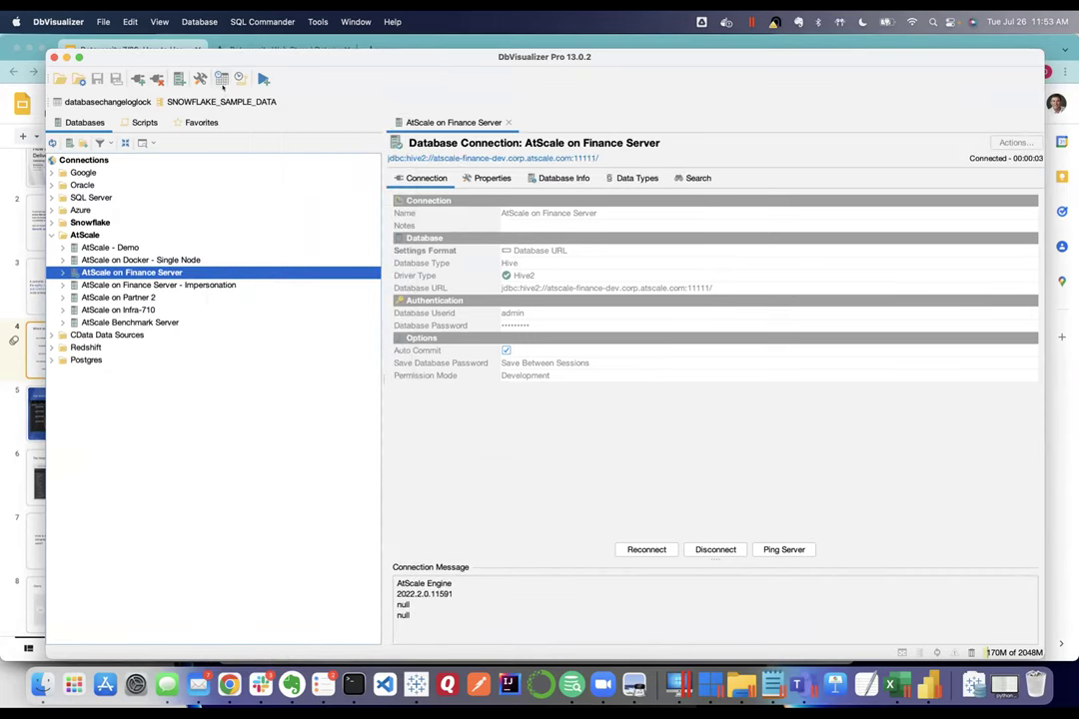
{"action": "mouse_move", "coordinate": [193, 63]}
{"action": "left_mouse_down"}
{"action": "mouse_move", "coordinate": [185, 23]}
{"action": "mouse_move", "coordinate": [84, 23]}
{"action": "mouse_move", "coordinate": [195, 85]}
{"action": "left_mouse_up"}
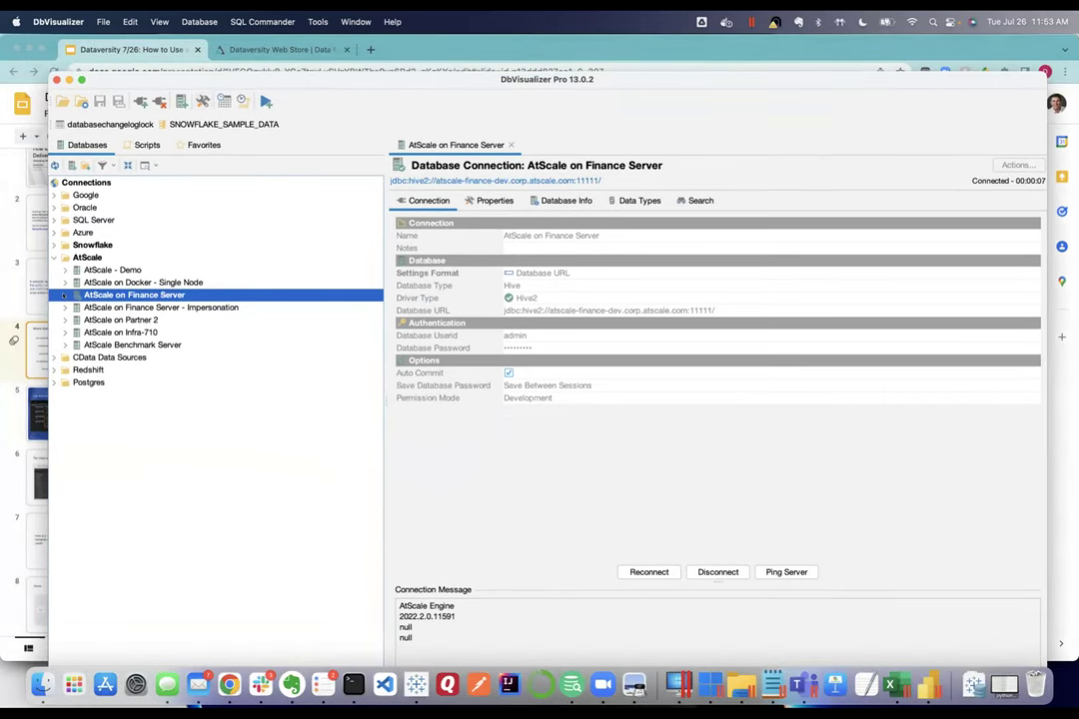
{"action": "double_click", "coordinate": [170, 295]}
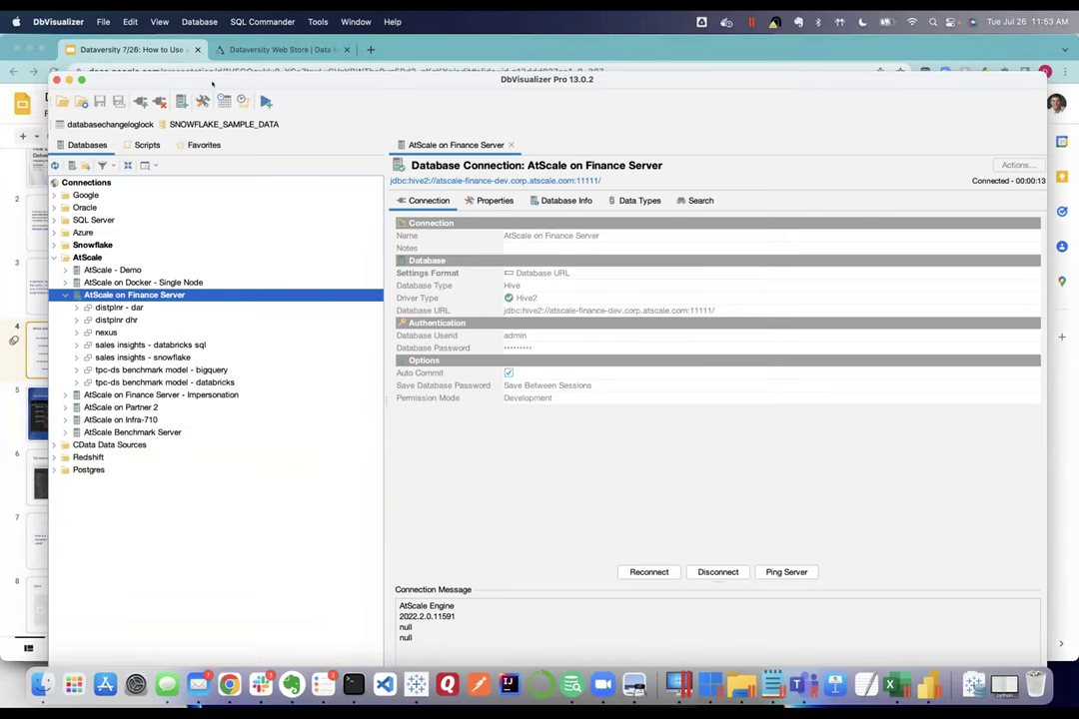
{"action": "left_click_drag", "start_coordinate": [180, 78], "coordinate": [180, 48]}
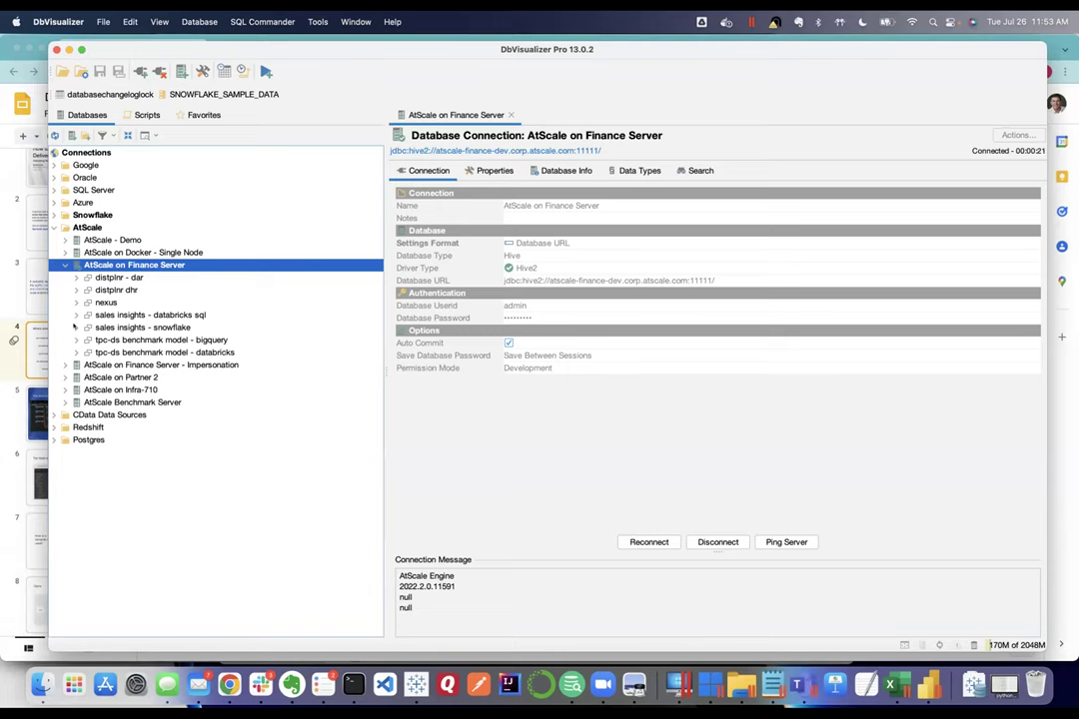
List the dataversity web store columns under sales insights - snowflake and open a blank SQL Commander.
{"action": "left_click", "coordinate": [76, 326]}
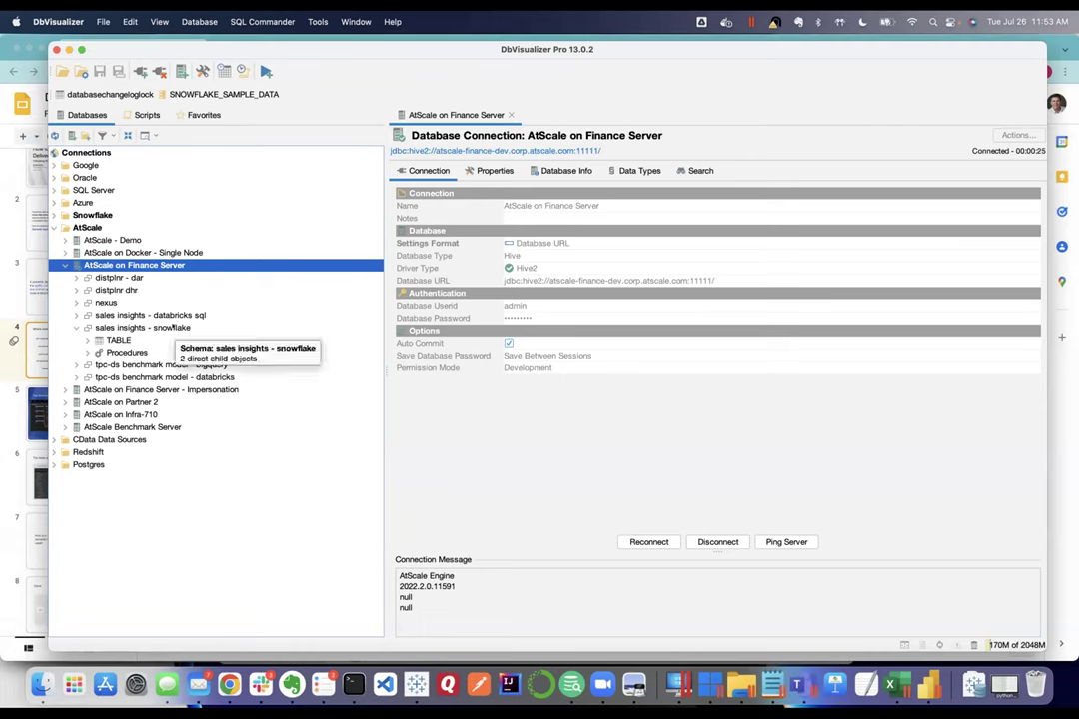
{"action": "double_click", "coordinate": [118, 339]}
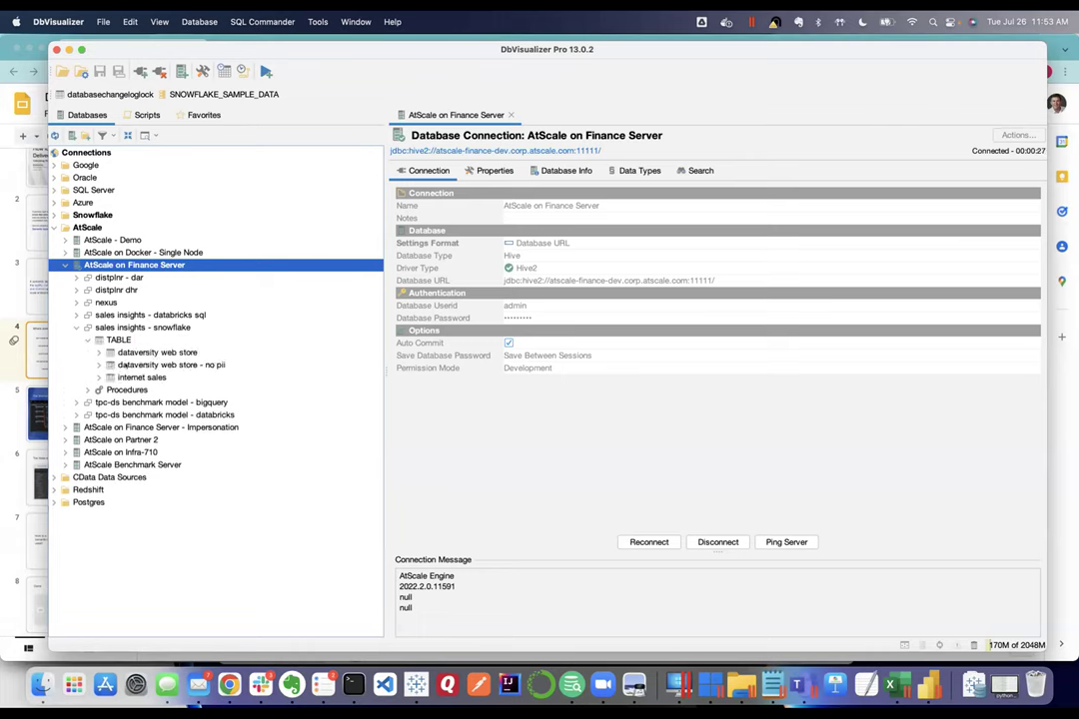
{"action": "left_click", "coordinate": [182, 355]}
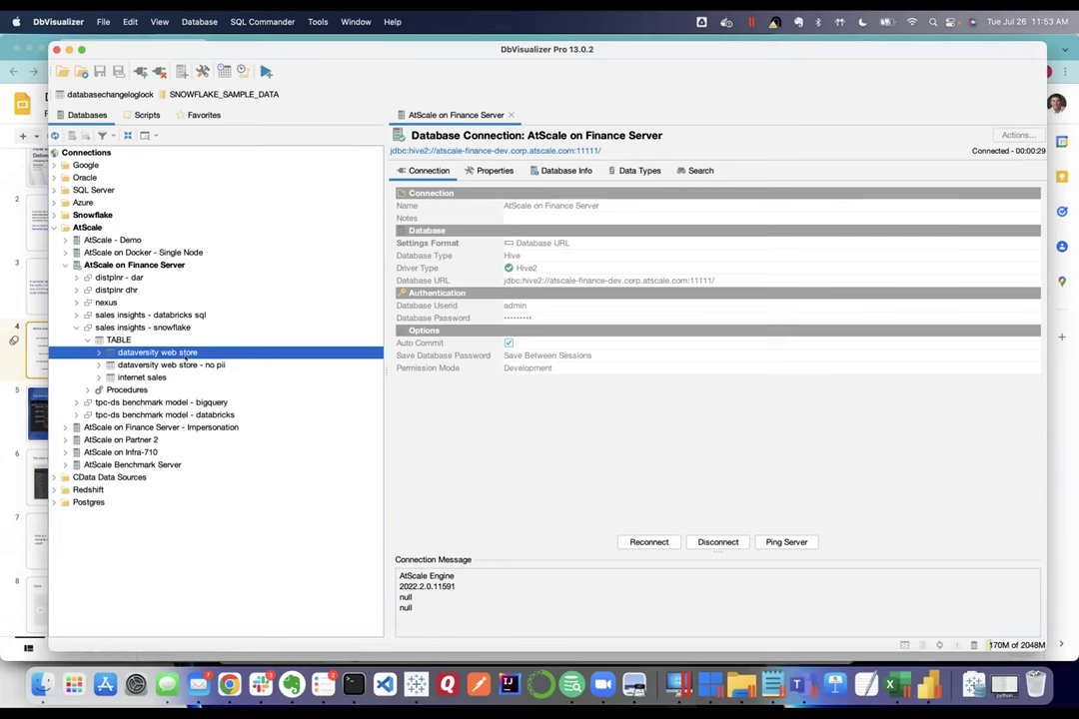
{"action": "left_click", "coordinate": [97, 353]}
{"action": "left_click", "coordinate": [111, 366]}
{"action": "scroll", "coordinate": [240, 449], "scroll_direction": "down", "scroll_amount": 5}
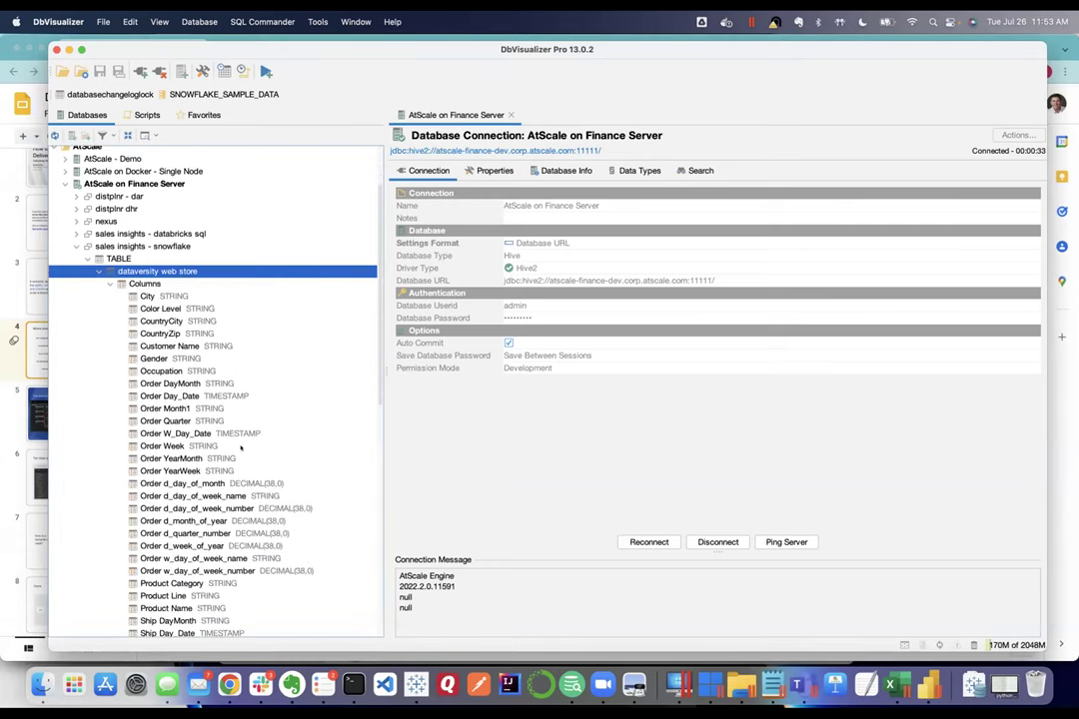
{"action": "scroll", "coordinate": [240, 449], "scroll_direction": "up", "scroll_amount": 6}
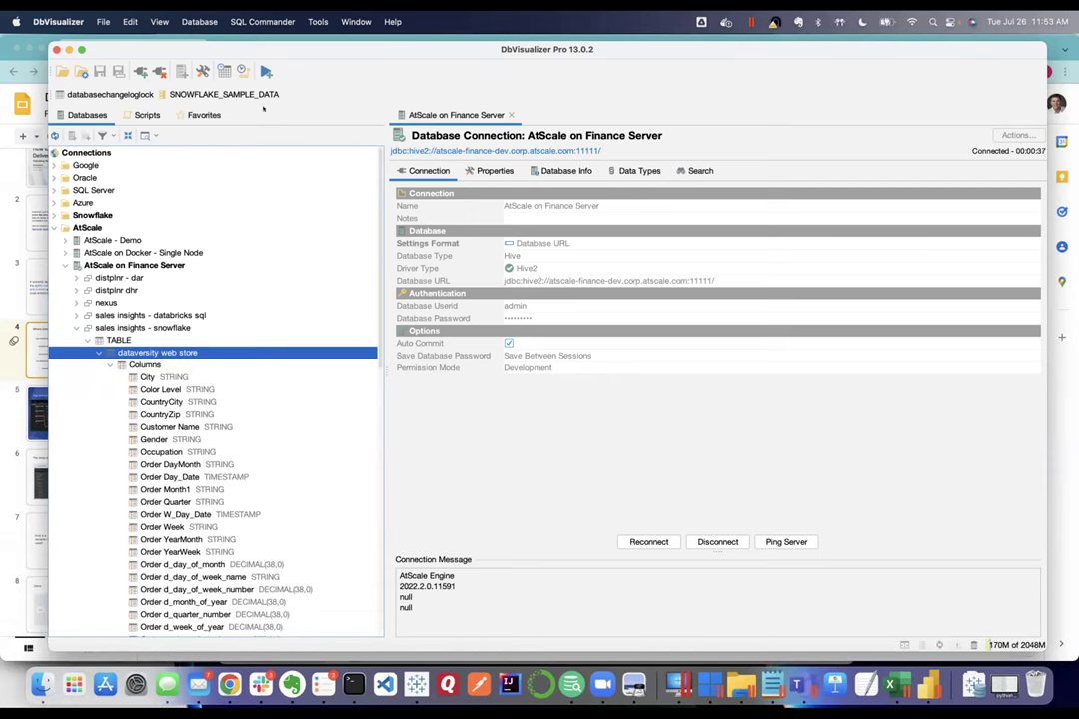
{"action": "left_click", "coordinate": [266, 71]}
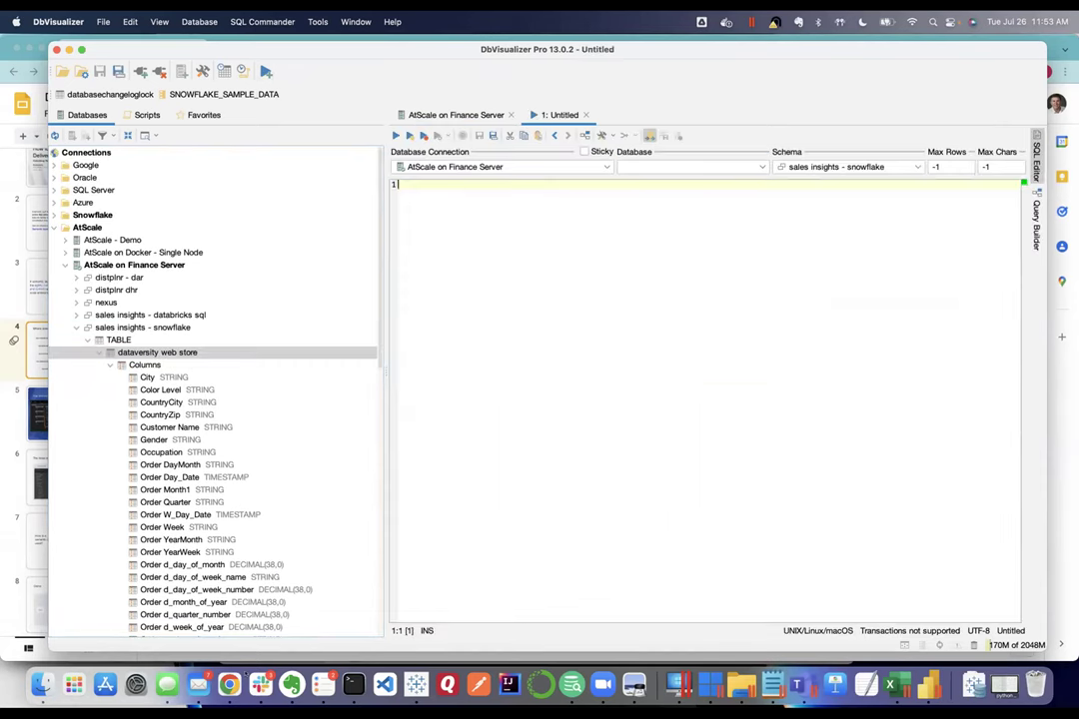
{"action": "left_click", "coordinate": [228, 684]}
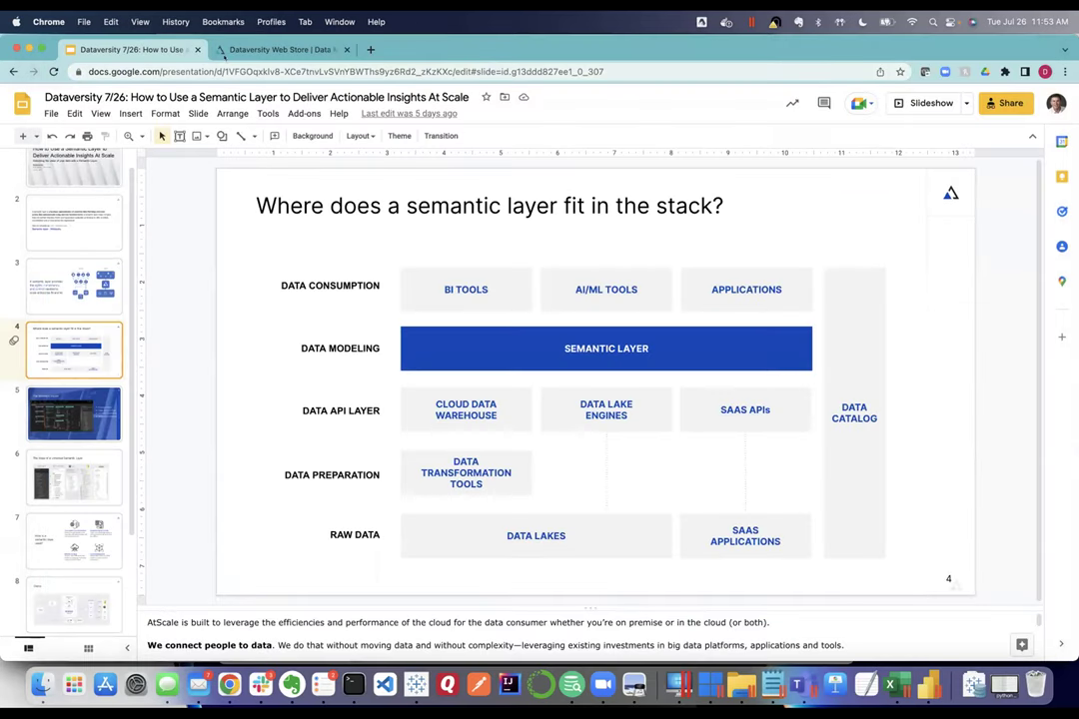
Filter the Web Store query log to User queries and copy the last Color Level query's SQL.
{"action": "left_click", "coordinate": [261, 49]}
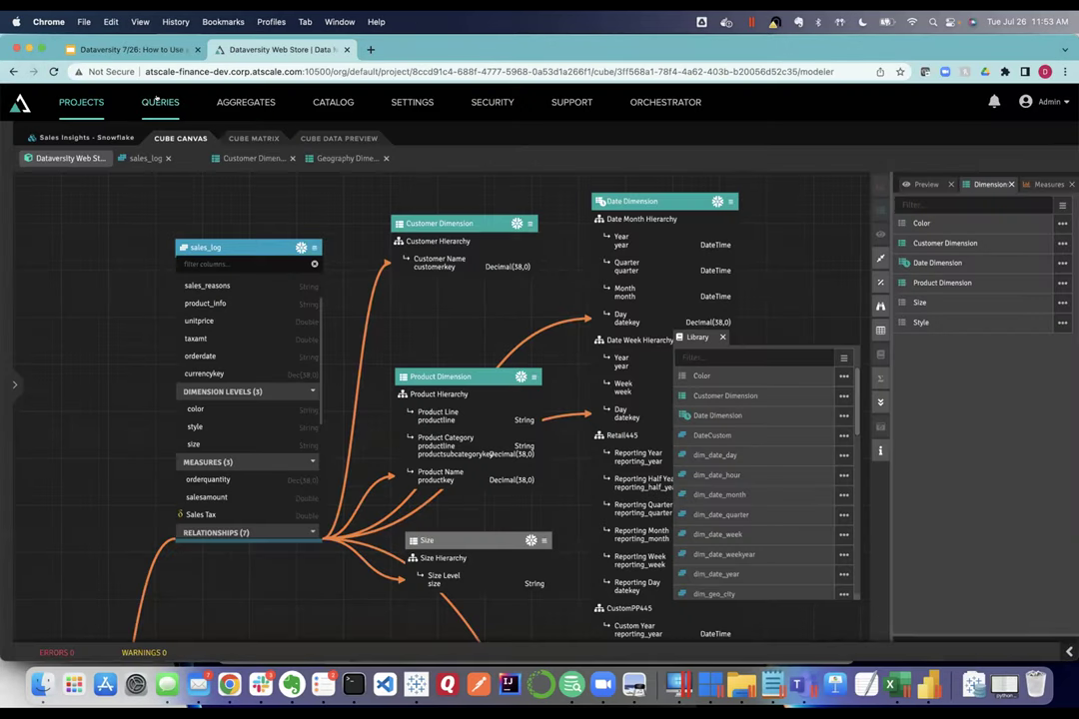
{"action": "left_click", "coordinate": [159, 102]}
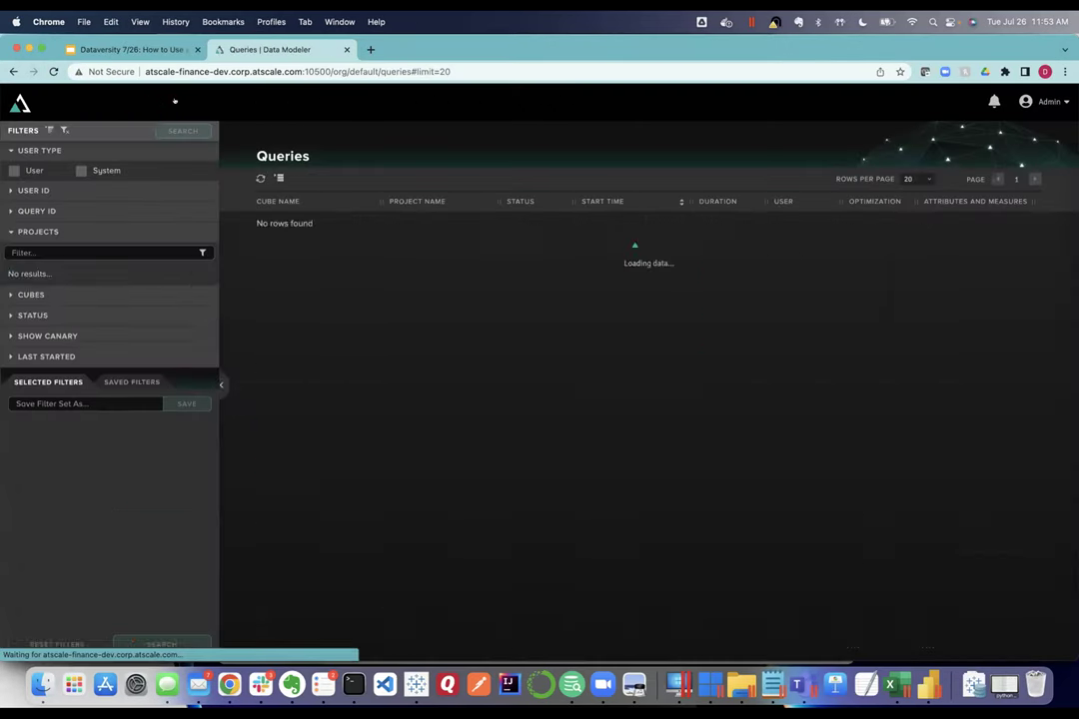
{"action": "left_click", "coordinate": [14, 171]}
{"action": "left_click", "coordinate": [181, 131]}
{"action": "scroll", "coordinate": [474, 453], "scroll_direction": "down", "scroll_amount": 5}
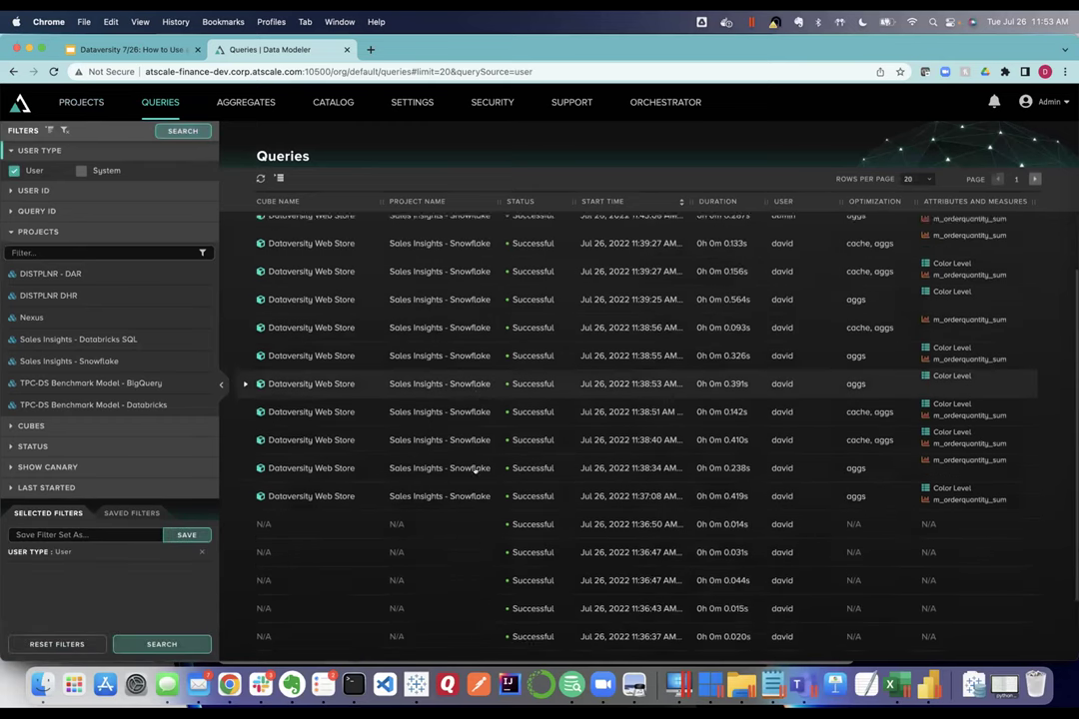
{"action": "left_click", "coordinate": [242, 633]}
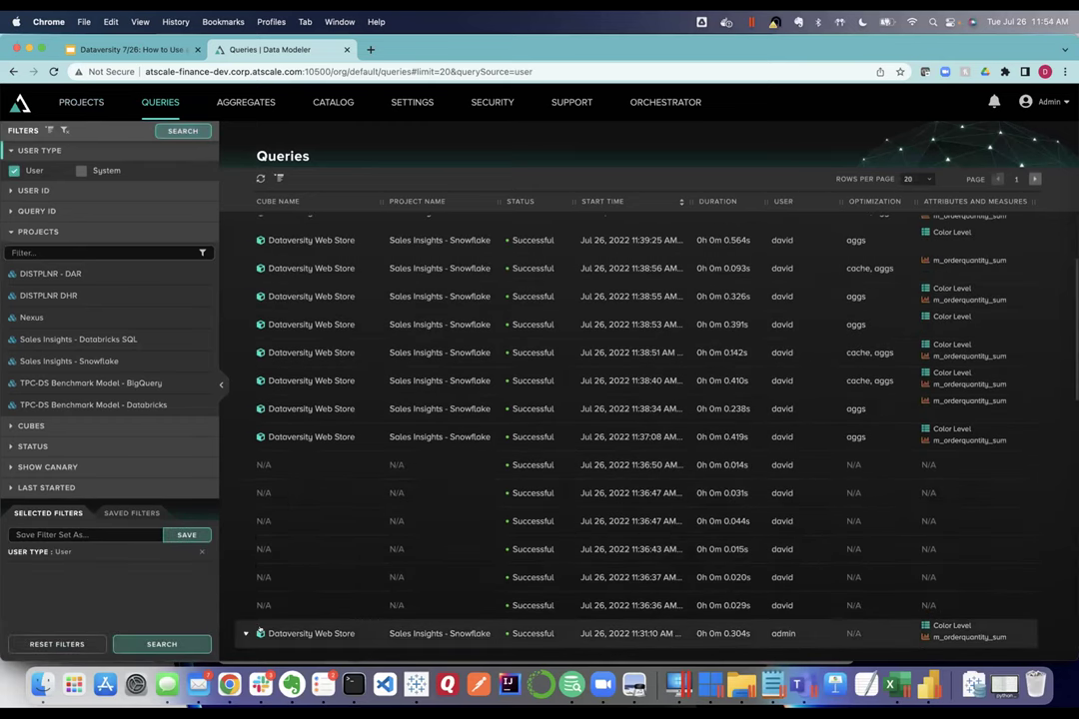
{"action": "scroll", "coordinate": [325, 613], "scroll_direction": "down", "scroll_amount": 5}
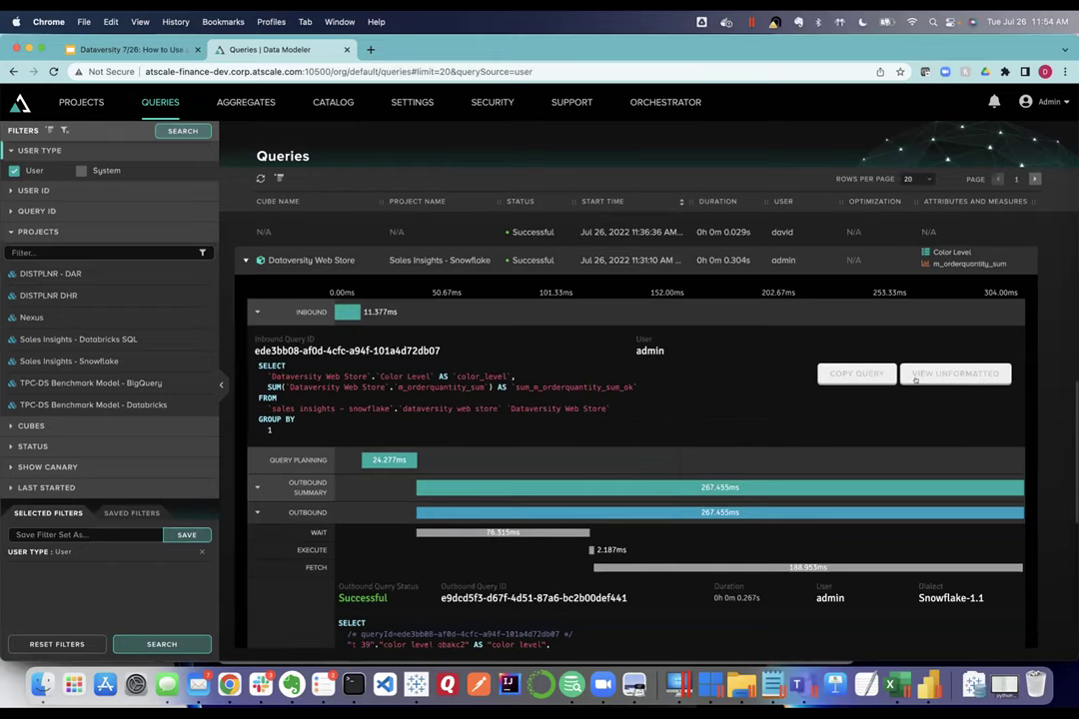
{"action": "left_click", "coordinate": [864, 375]}
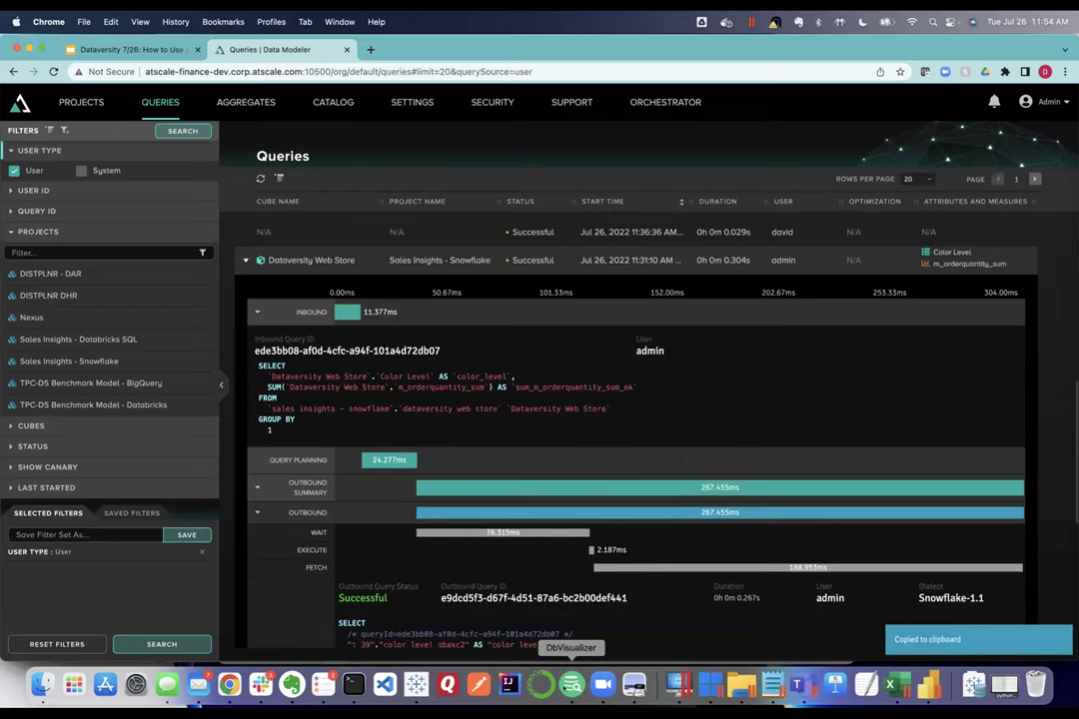
{"action": "left_click", "coordinate": [572, 684]}
Paste and run the Color Level query, returning summed order quantities for 8 color levels.
{"action": "right_click", "coordinate": [493, 245]}
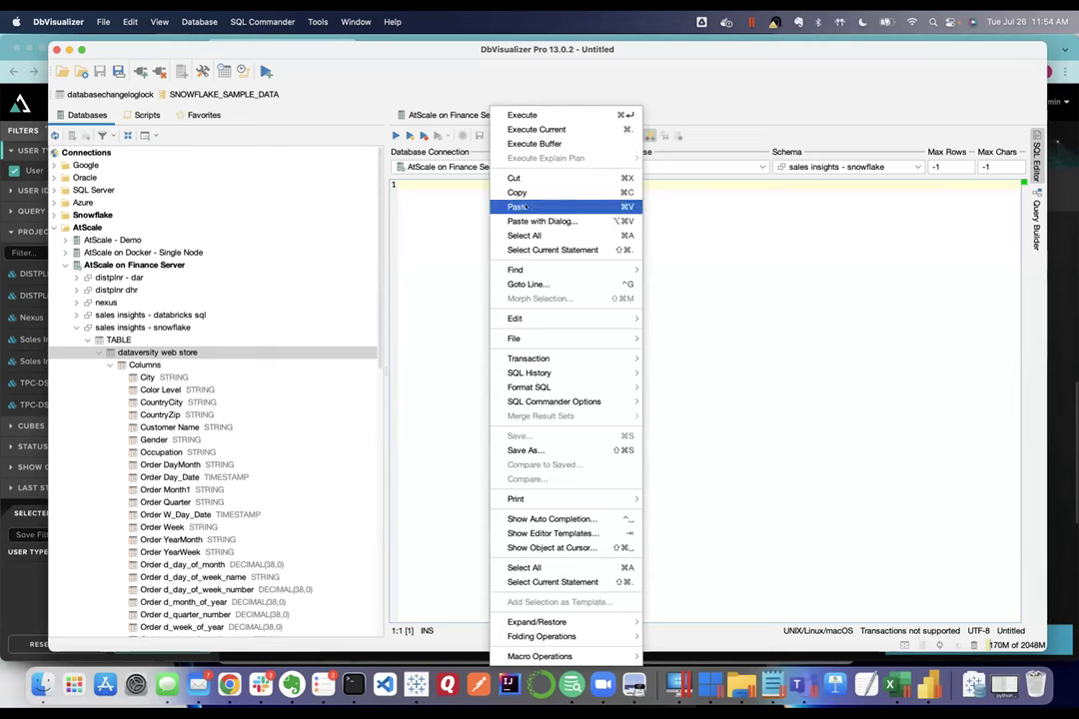
{"action": "left_click", "coordinate": [520, 207]}
{"action": "key", "text": "super+Return"}
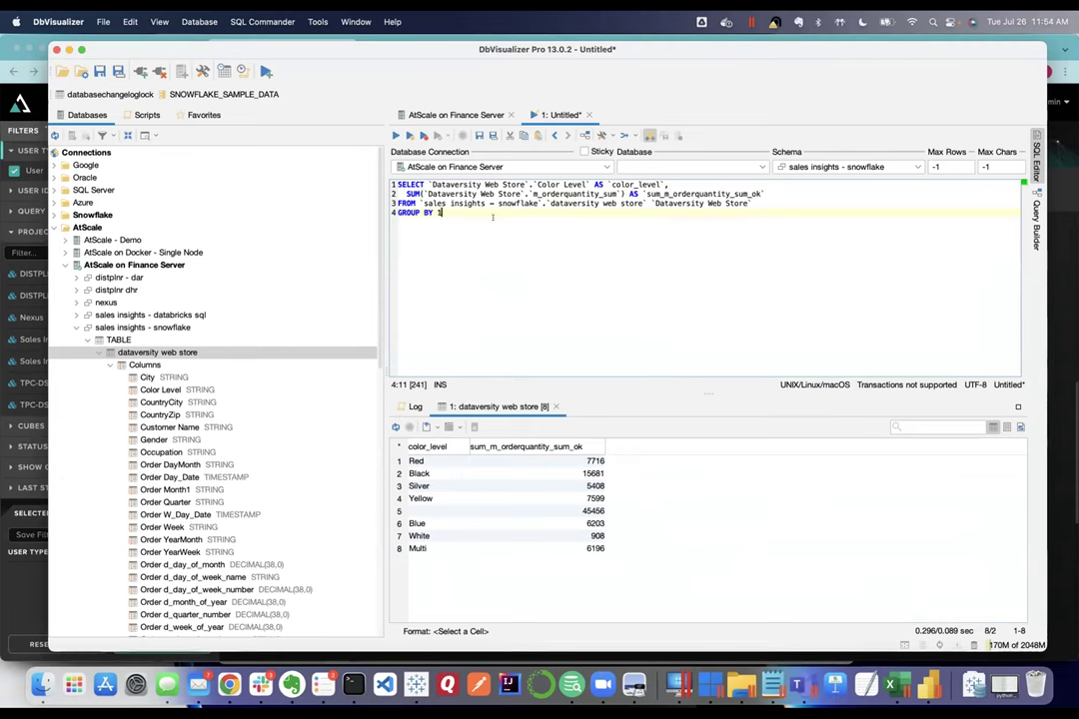
{"action": "triple_click", "coordinate": [414, 184]}
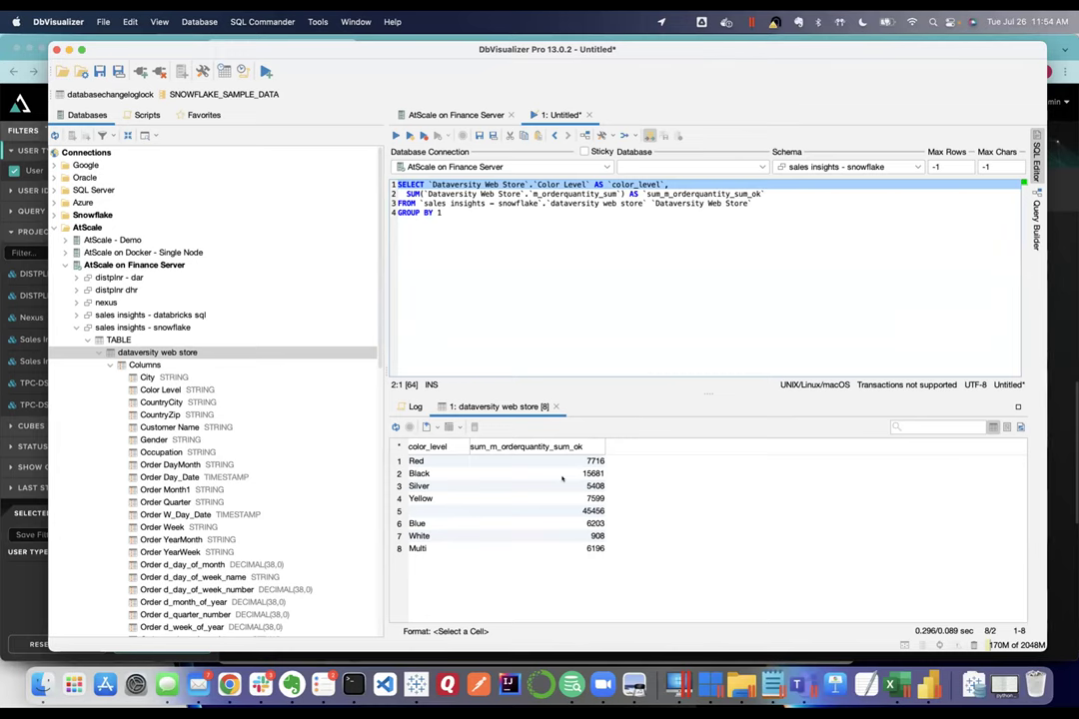
Open the Dataversity Web Store model via Sales Insights Projects > Sales Insights - Snowflake.
{"action": "key", "text": "super+Tab"}
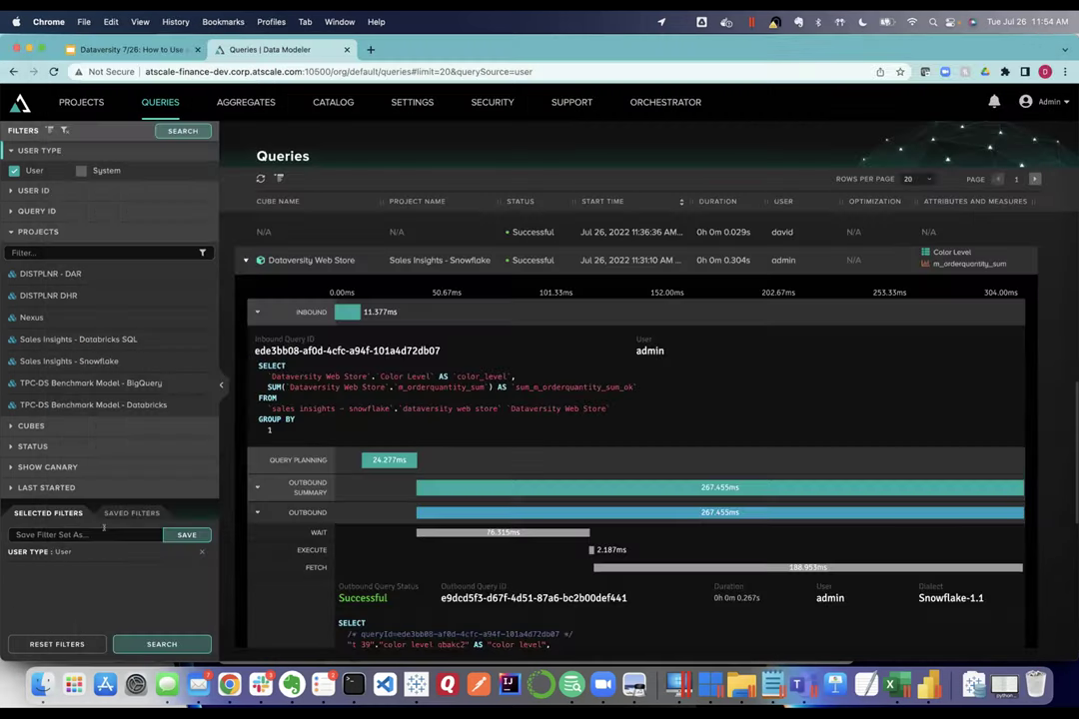
{"action": "left_click", "coordinate": [80, 102]}
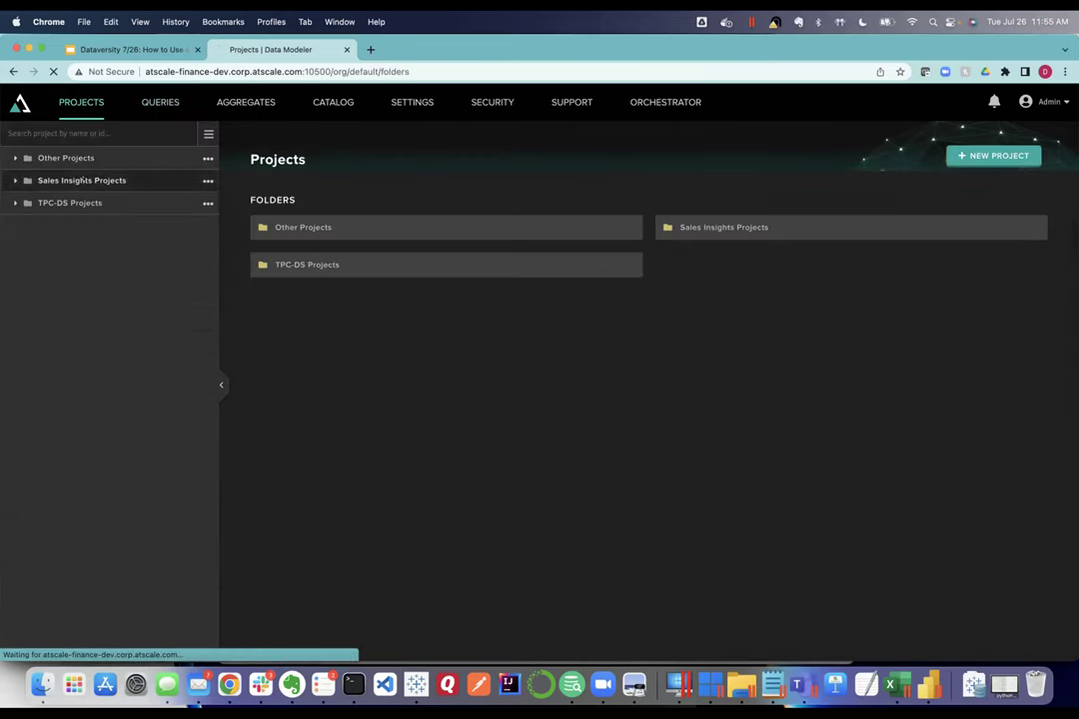
{"action": "left_click", "coordinate": [80, 180]}
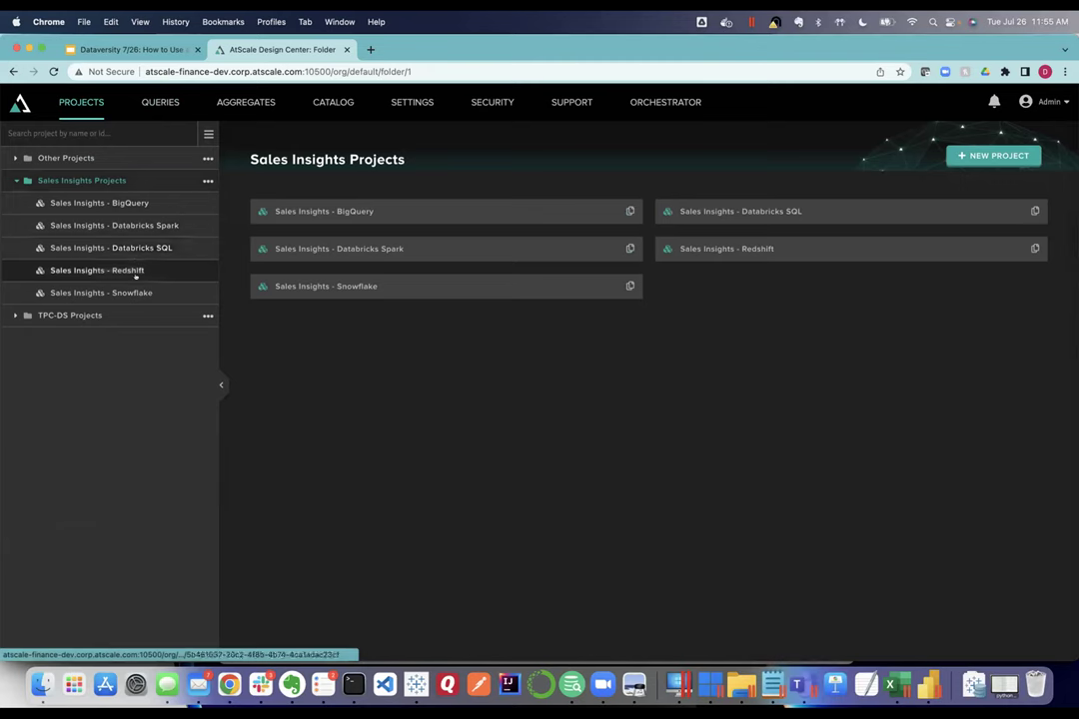
{"action": "left_click", "coordinate": [137, 292]}
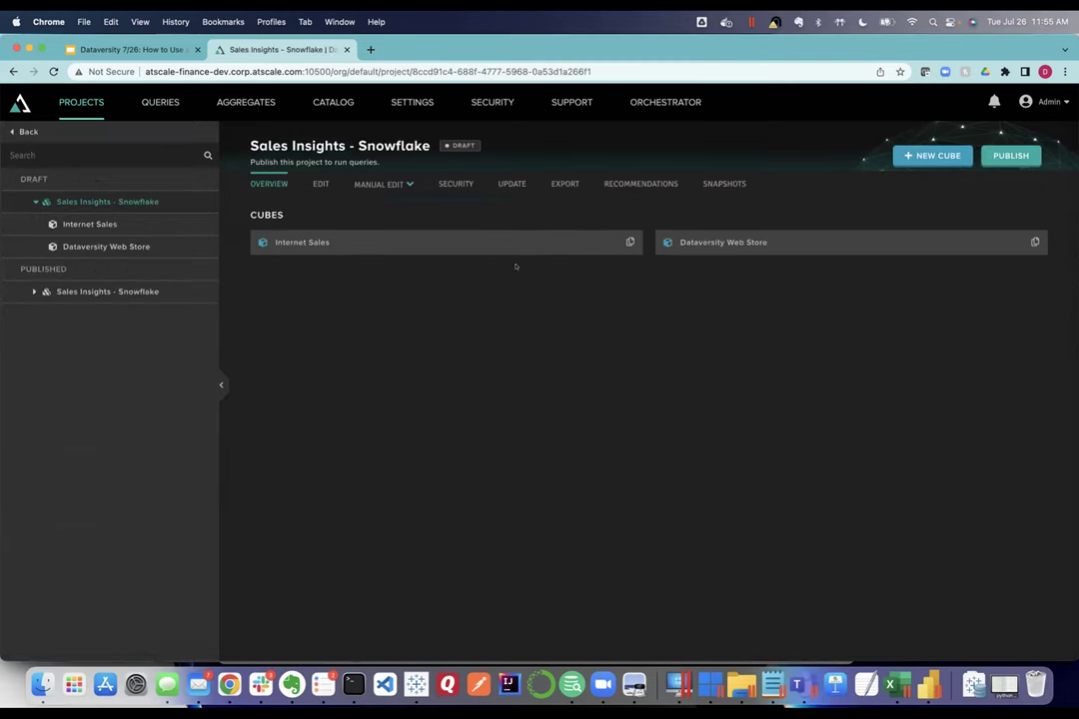
{"action": "left_click", "coordinate": [699, 251]}
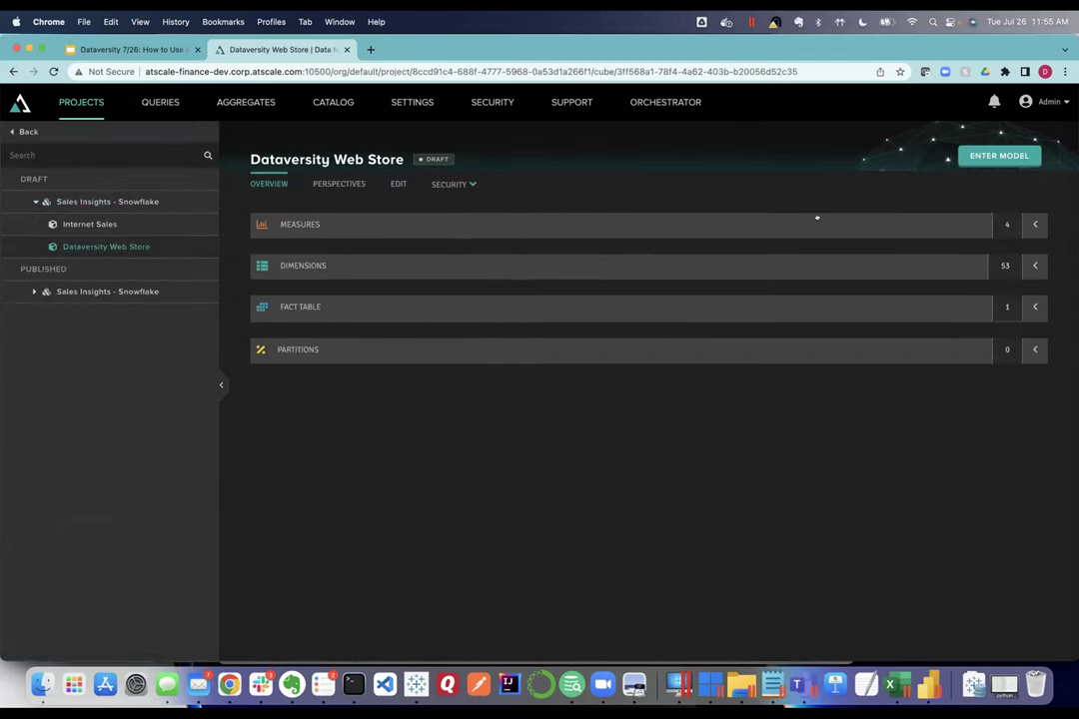
{"action": "left_click", "coordinate": [1000, 157]}
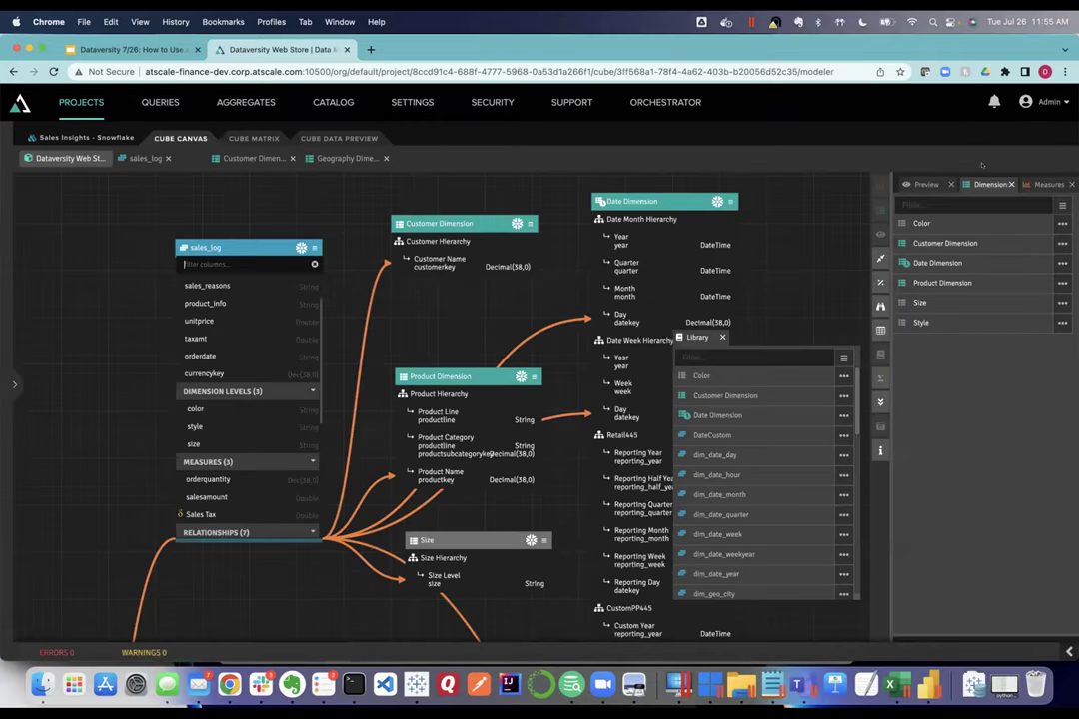
Close the Library, preview the Web Store dimensions and measures, then return Home.
{"action": "left_click", "coordinate": [722, 337]}
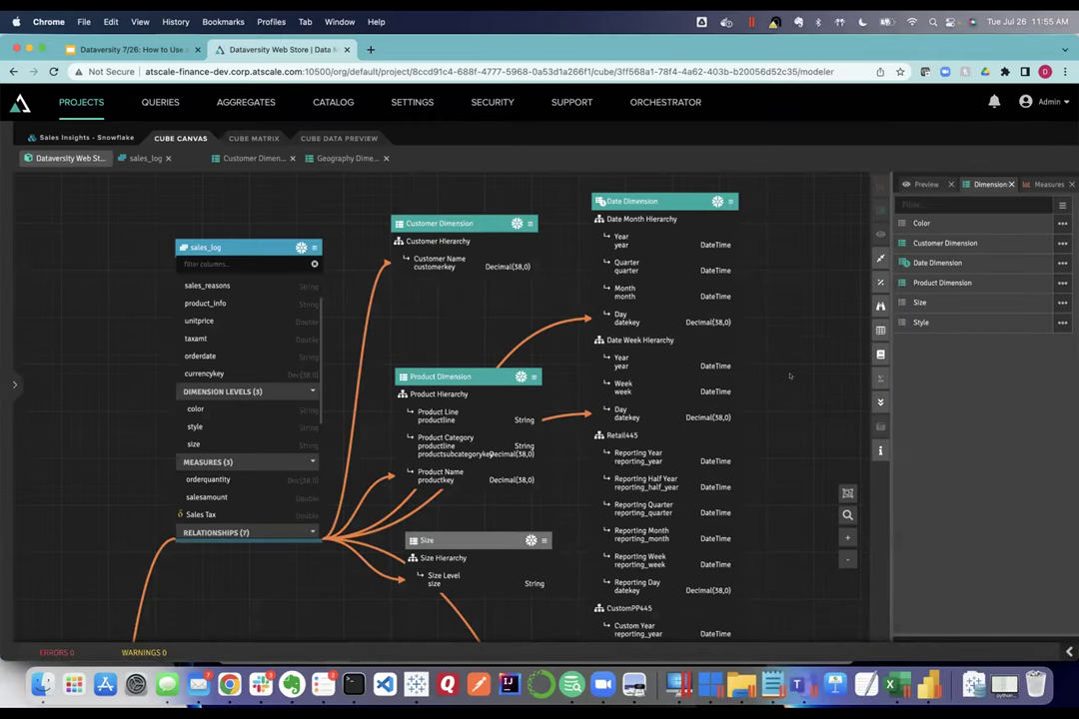
{"action": "left_click", "coordinate": [919, 183]}
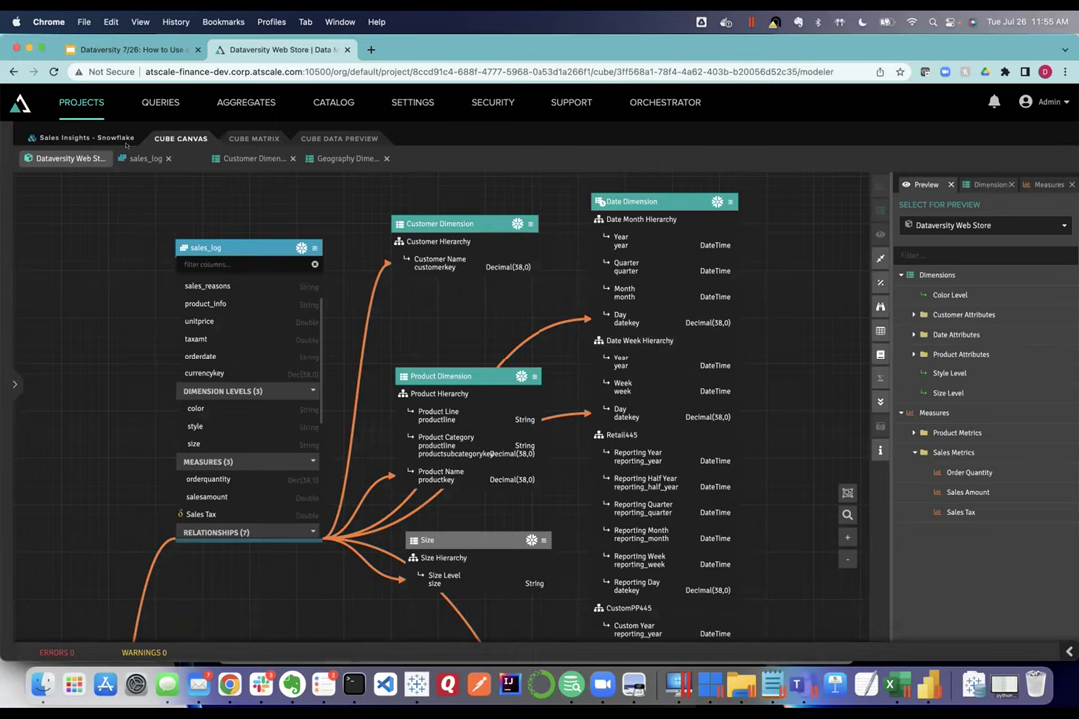
{"action": "left_click", "coordinate": [84, 140]}
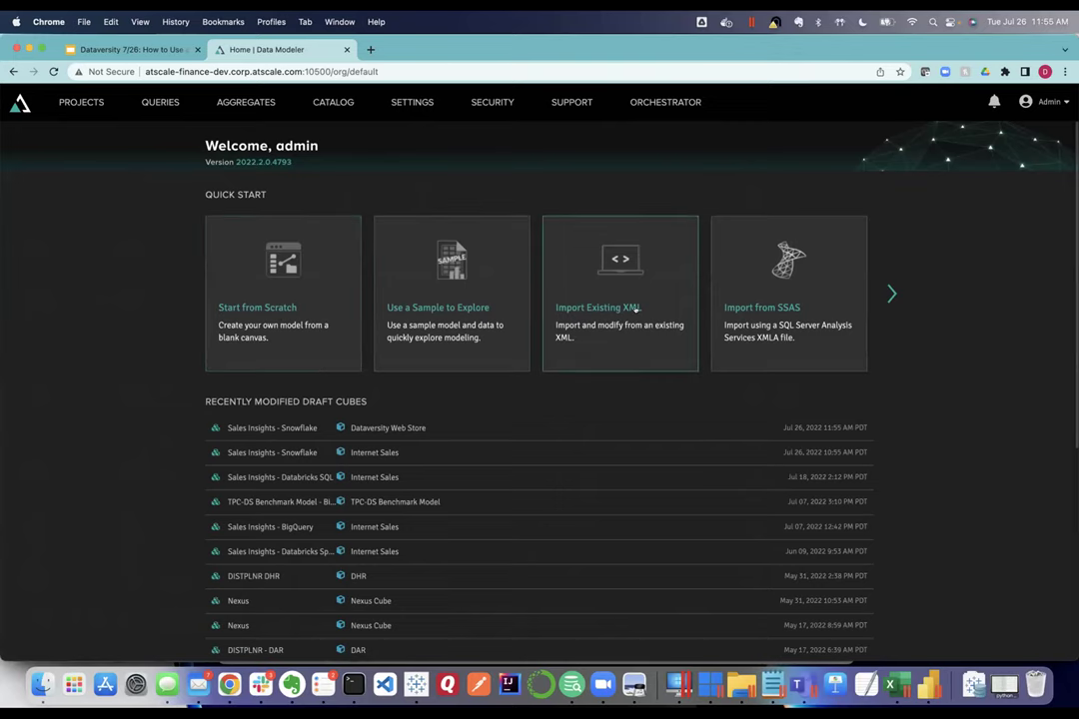
Browse the Quick Start imports through Import from Tableau and back, then open Projects.
{"action": "left_click", "coordinate": [888, 293]}
{"action": "left_click", "coordinate": [887, 292]}
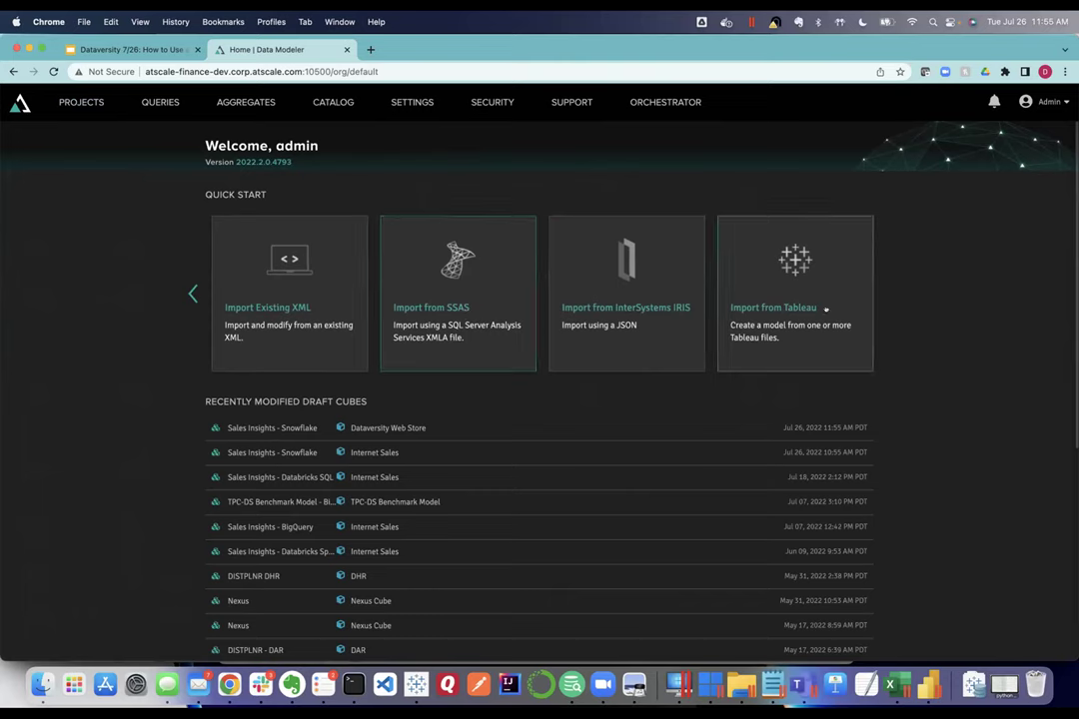
{"action": "left_click", "coordinate": [192, 294]}
{"action": "left_click", "coordinate": [192, 294]}
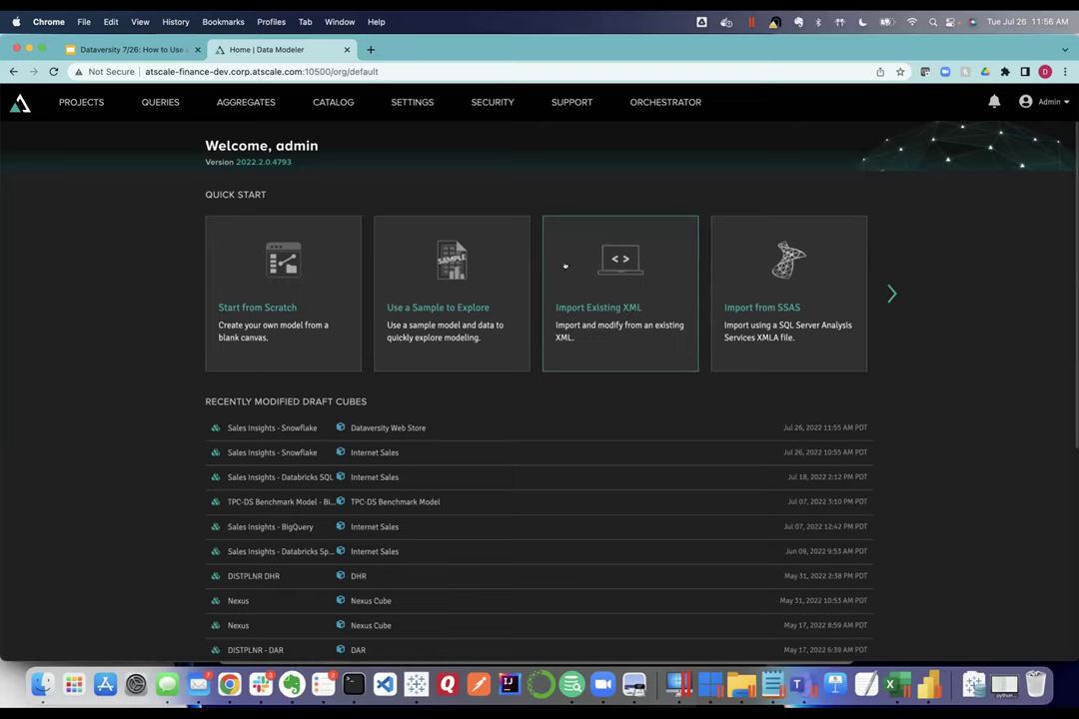
{"action": "left_click", "coordinate": [97, 104]}
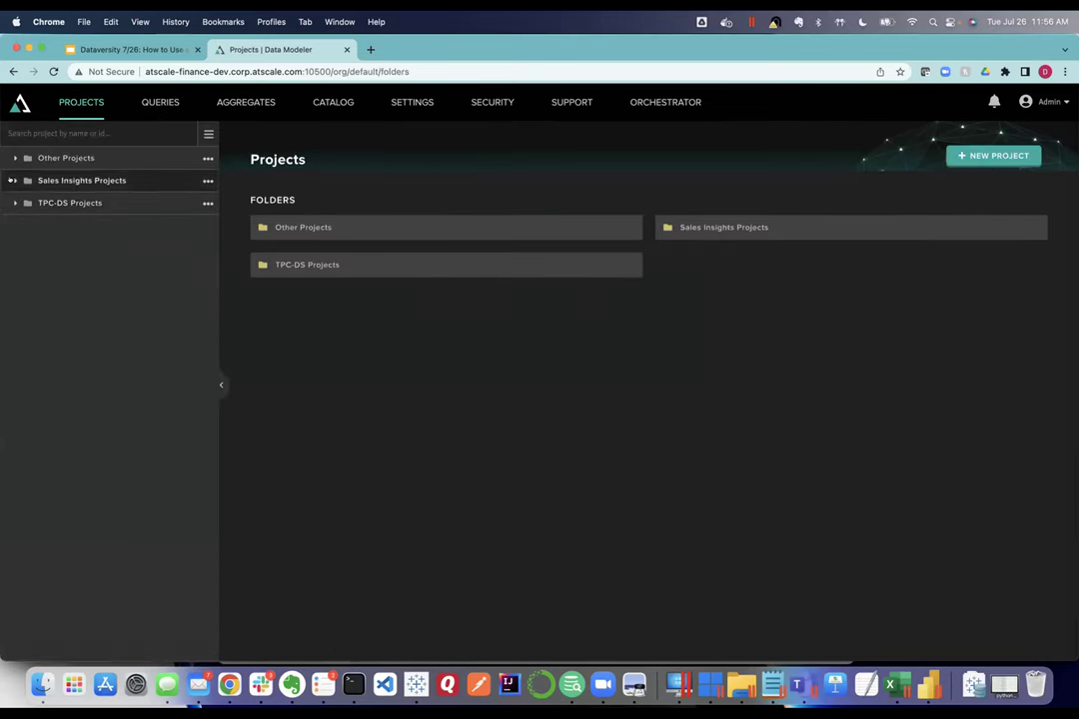
Open the Internet Sales cube model in Sales Insights Projects > Sales Insights - Snowflake.
{"action": "left_click", "coordinate": [60, 181]}
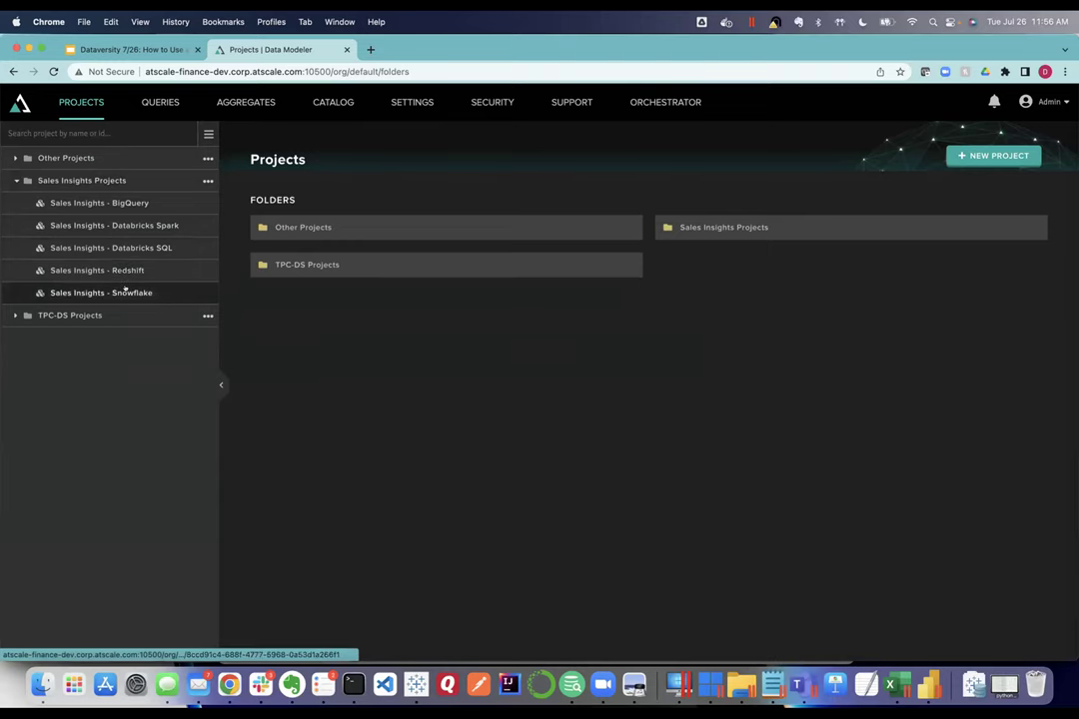
{"action": "left_click", "coordinate": [124, 291]}
{"action": "left_click", "coordinate": [306, 241]}
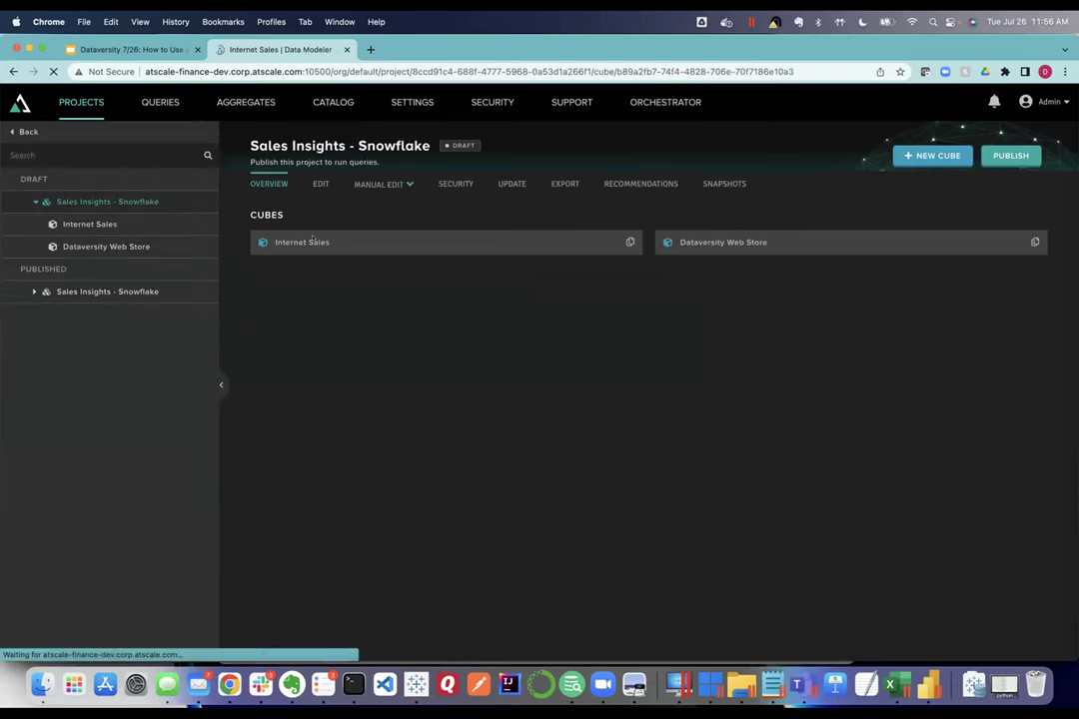
{"action": "left_click", "coordinate": [999, 155]}
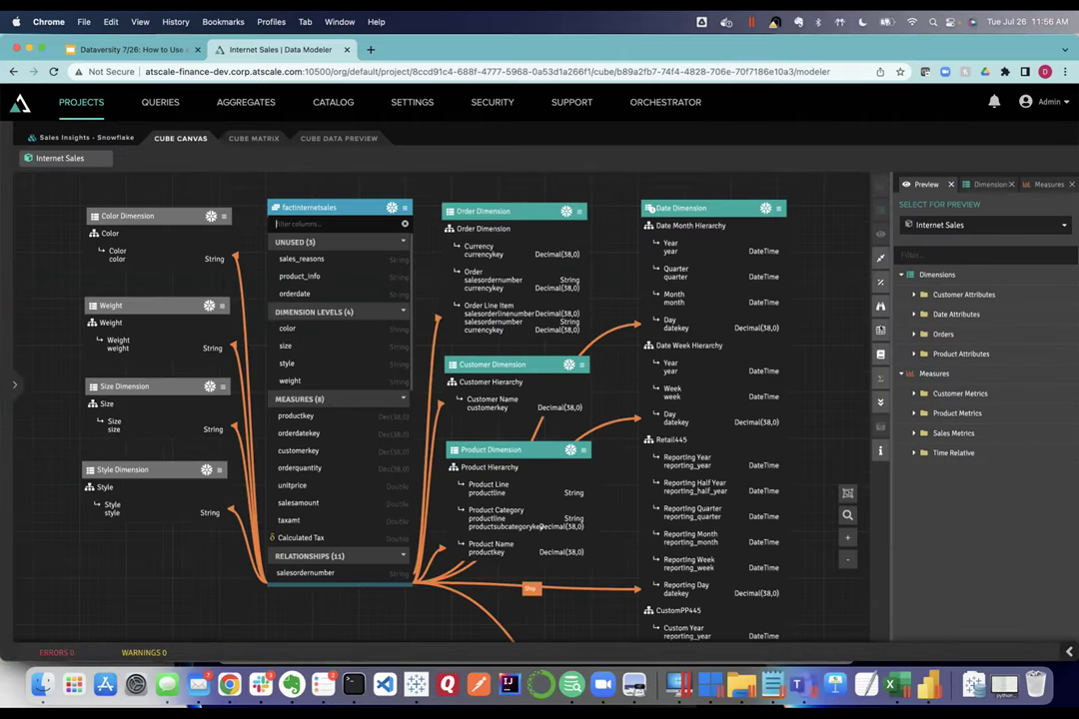
Nudge factinternetsales, open the Customer and Geography dimensions, then go to Aggregates.
{"action": "mouse_move", "coordinate": [336, 202]}
{"action": "left_mouse_down"}
{"action": "mouse_move", "coordinate": [363, 205]}
{"action": "mouse_move", "coordinate": [344, 207]}
{"action": "left_mouse_up"}
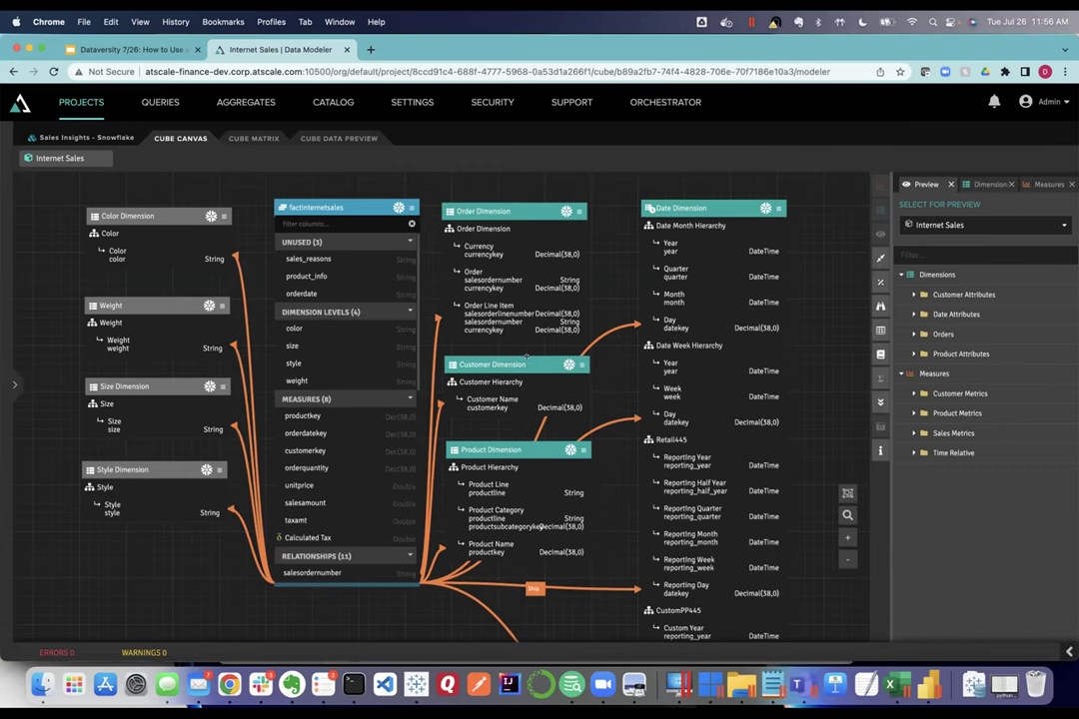
{"action": "double_click", "coordinate": [526, 359]}
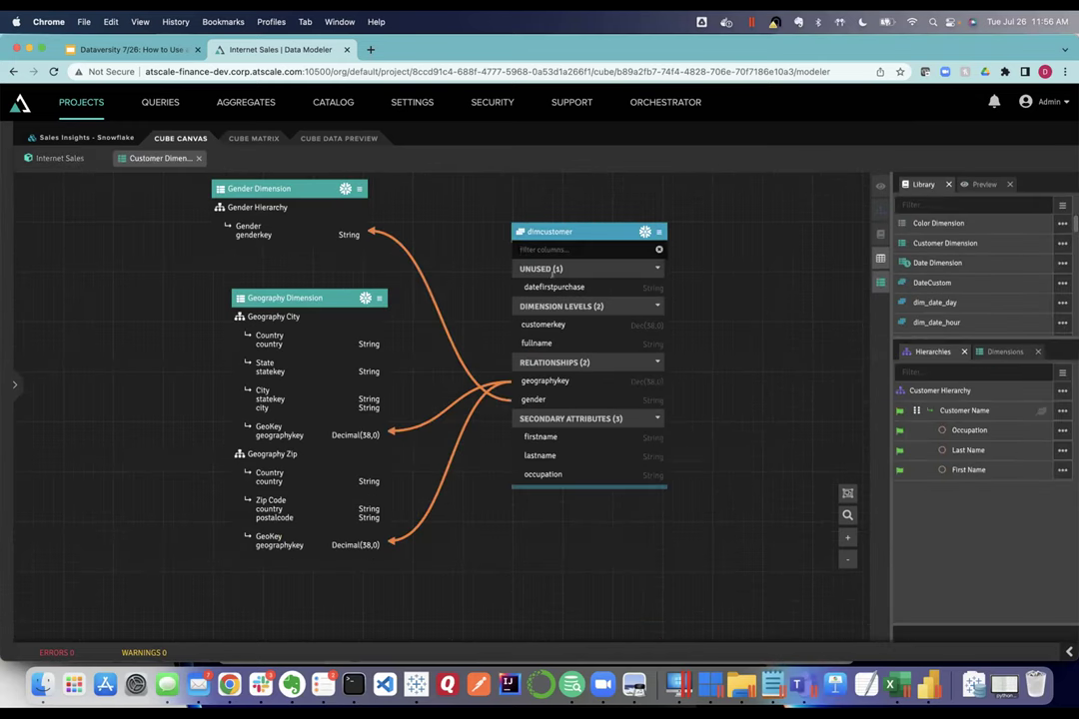
{"action": "double_click", "coordinate": [327, 297]}
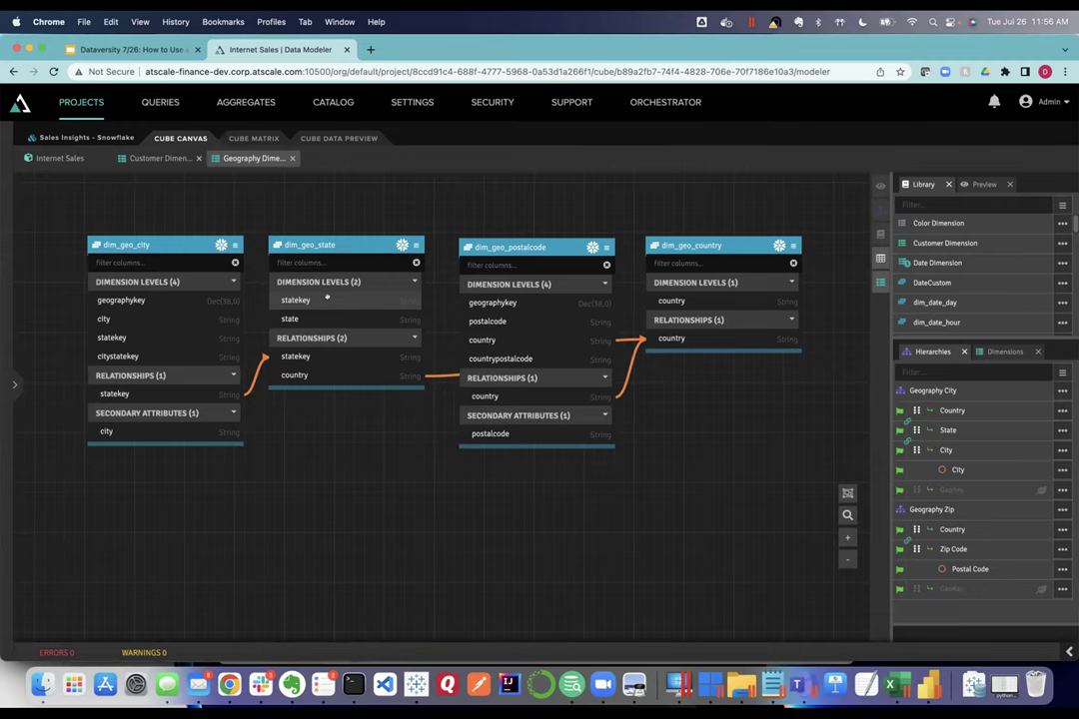
{"action": "left_click", "coordinate": [222, 104]}
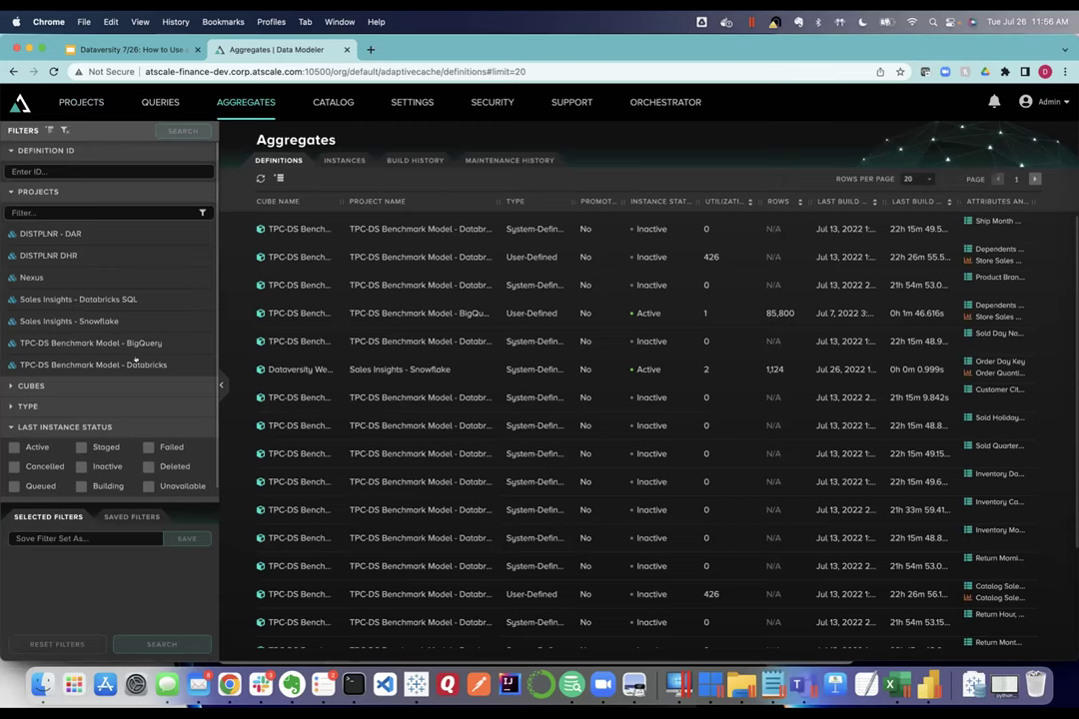
Filter aggregates to Sales Insights - Snowflake, widen Cube Name, then present the slides full screen.
{"action": "scroll", "coordinate": [112, 302], "scroll_direction": "down", "scroll_amount": 1}
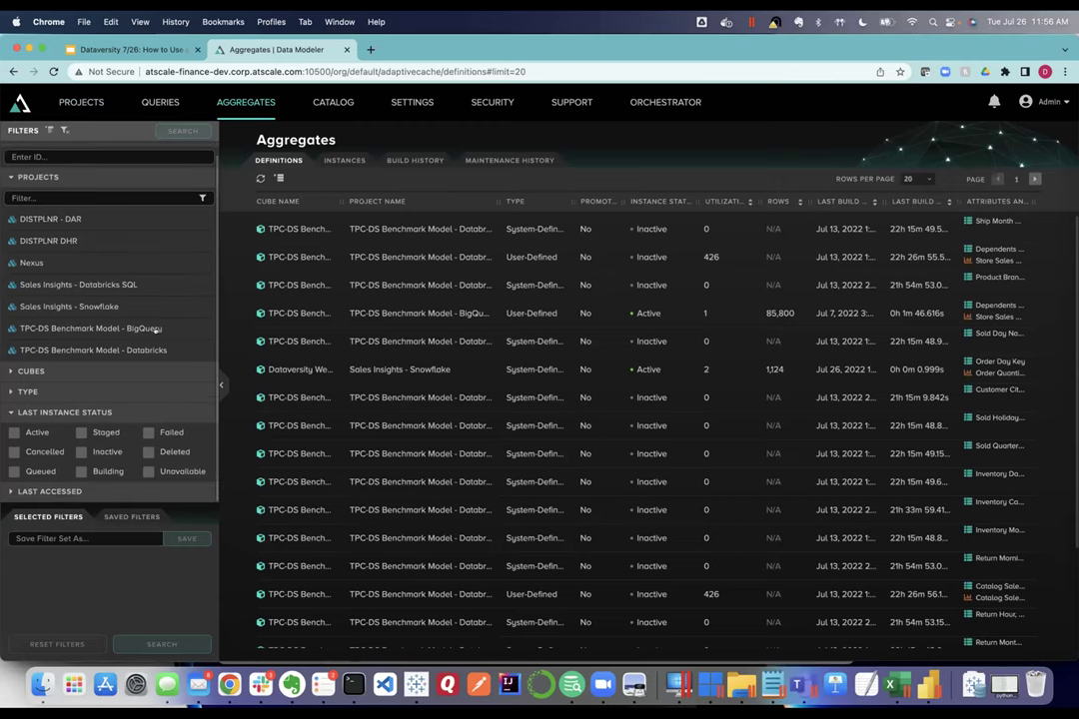
{"action": "left_click", "coordinate": [89, 307]}
{"action": "left_click", "coordinate": [184, 131]}
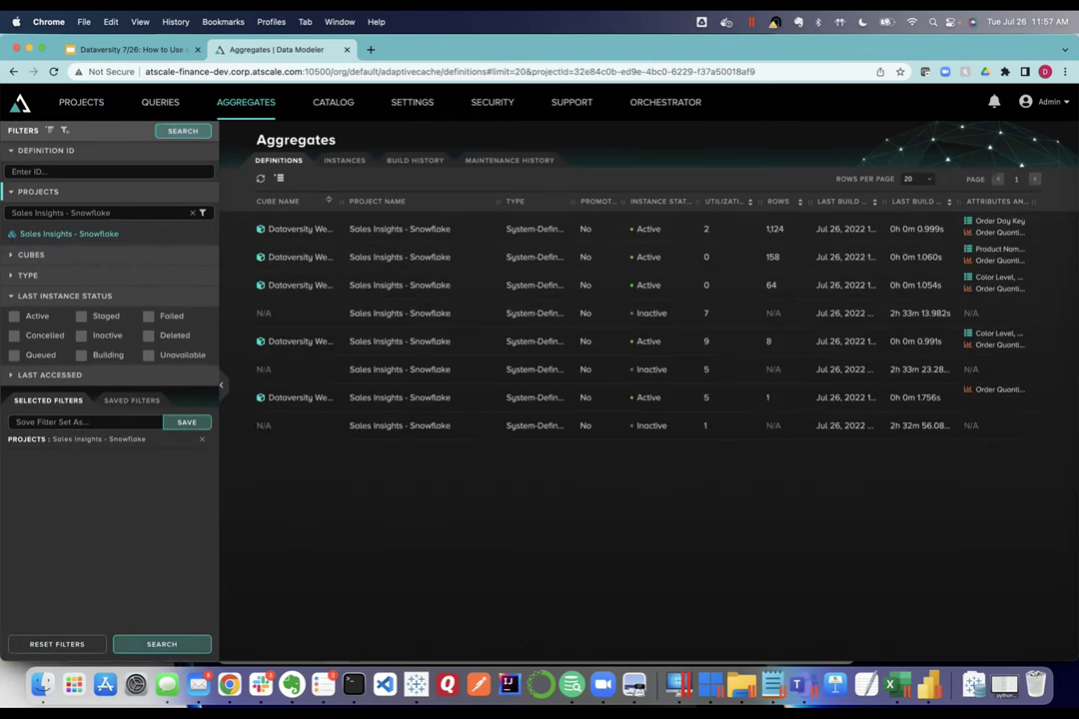
{"action": "left_click_drag", "start_coordinate": [341, 201], "coordinate": [412, 201]}
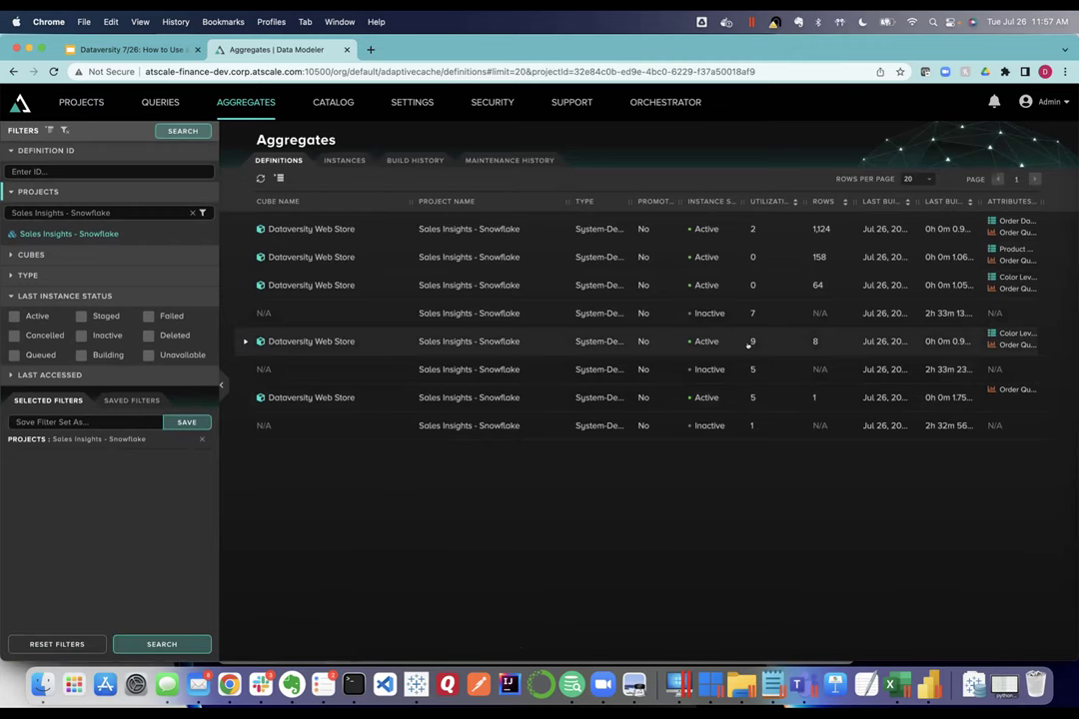
{"action": "left_click", "coordinate": [243, 342]}
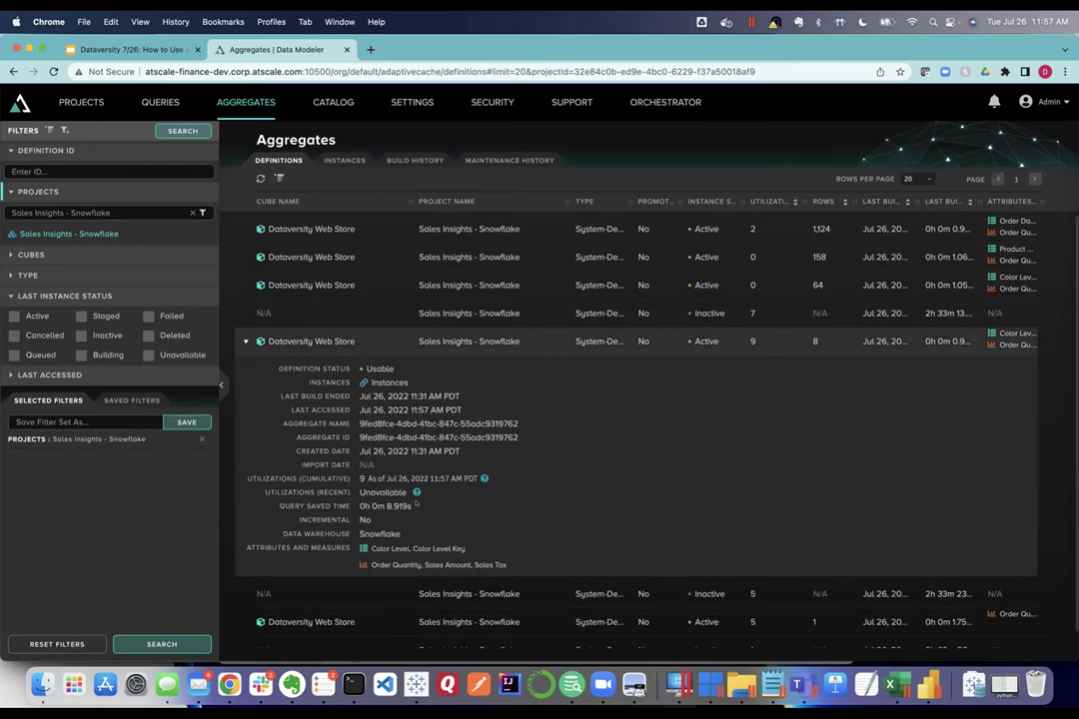
{"action": "left_click", "coordinate": [244, 342]}
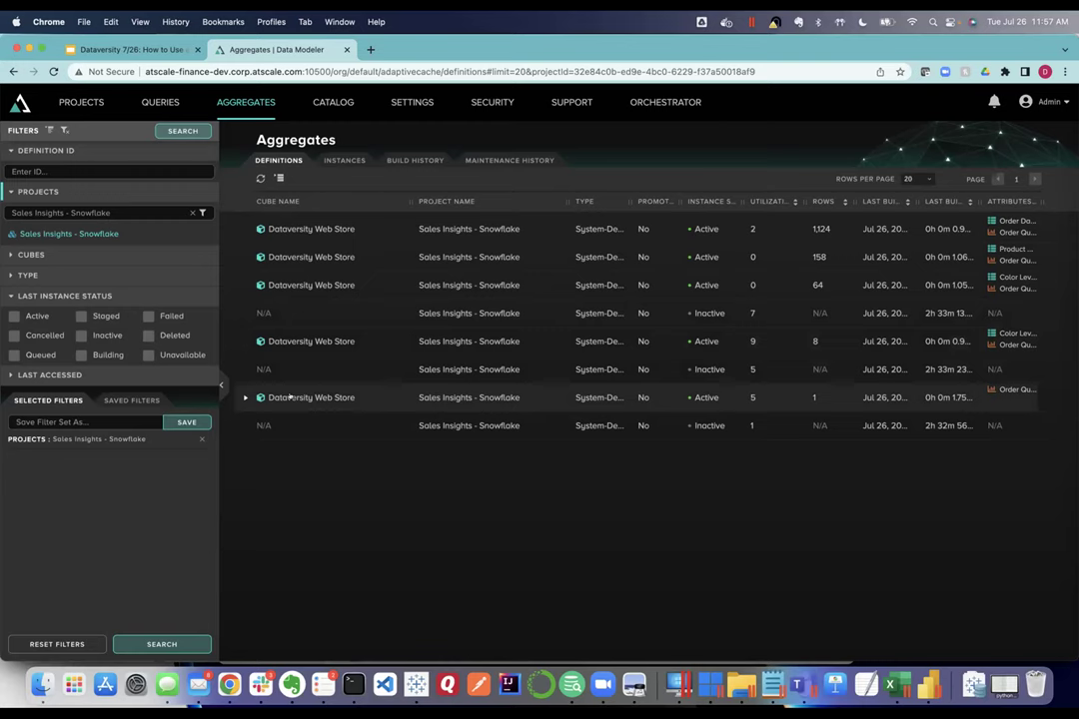
{"action": "key", "text": "ctrl+shift+Tab"}
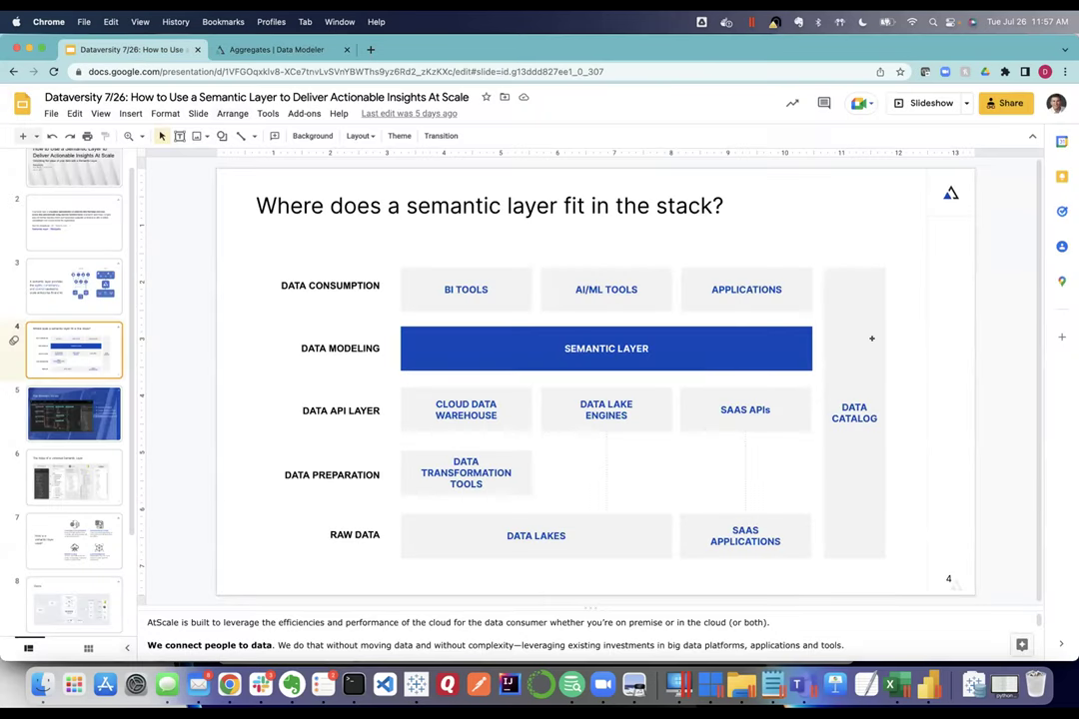
{"action": "left_click", "coordinate": [924, 103]}
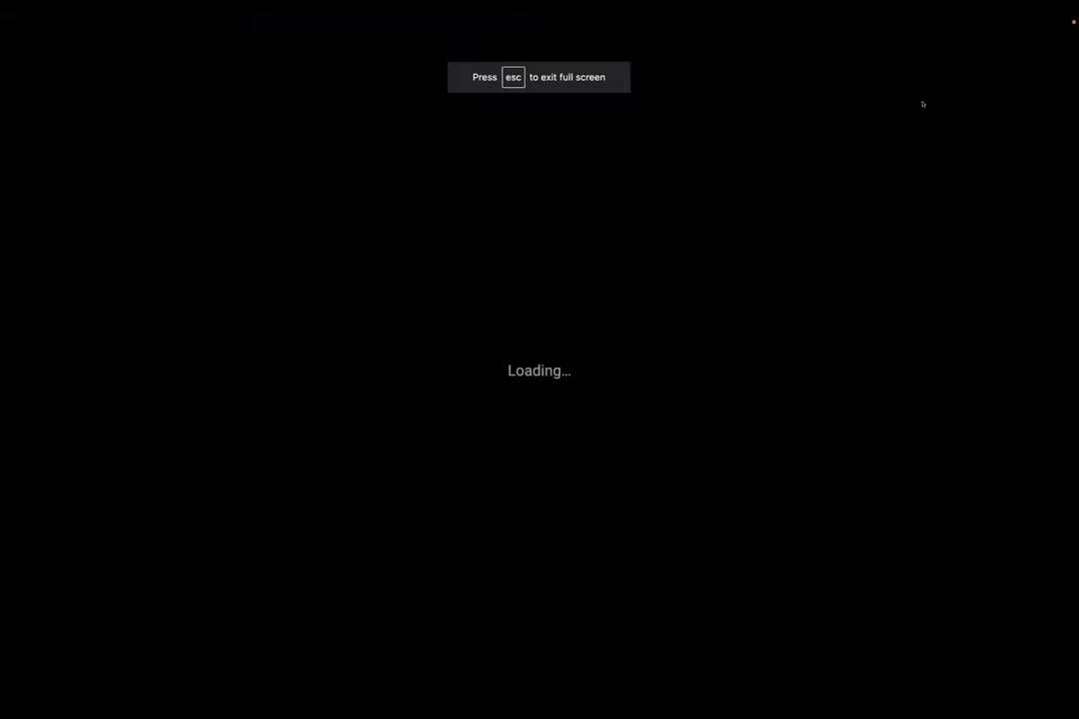